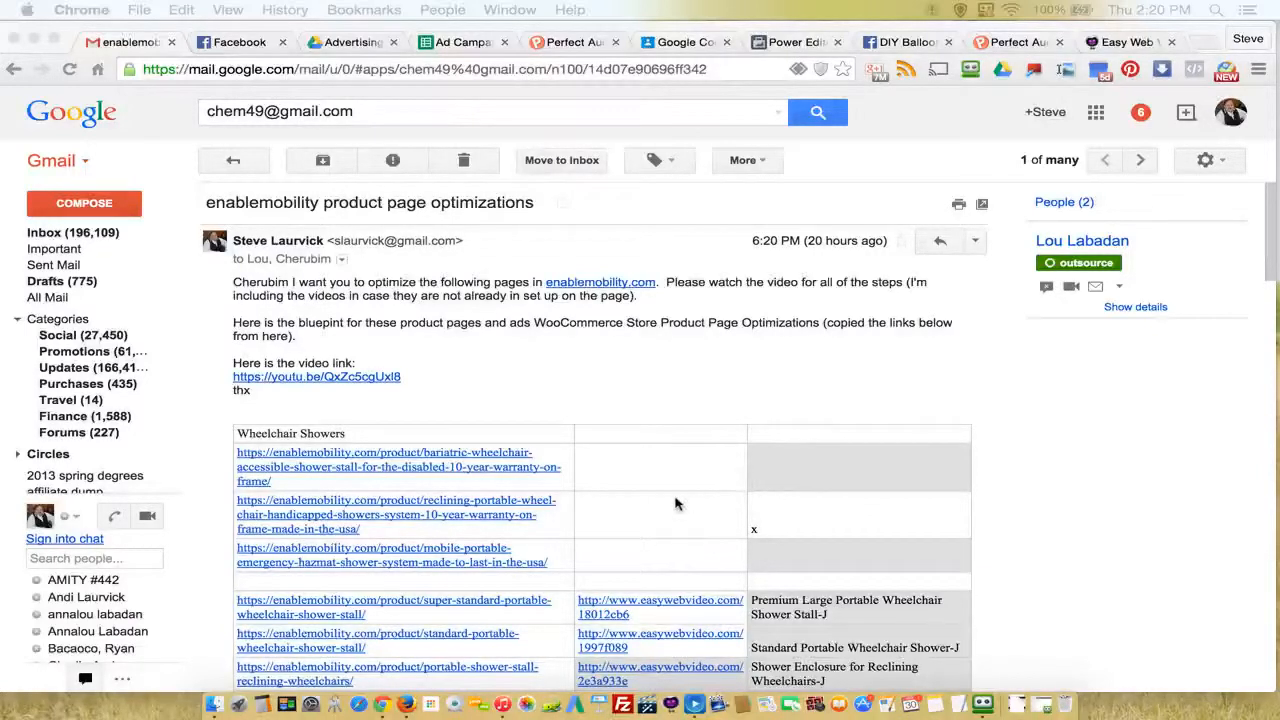
Step: Look through the product page optimization email and its table of wheelchair shower product links
{"action": "scroll", "coordinate": [675, 503], "scroll_direction": "down", "scroll_amount": 2}
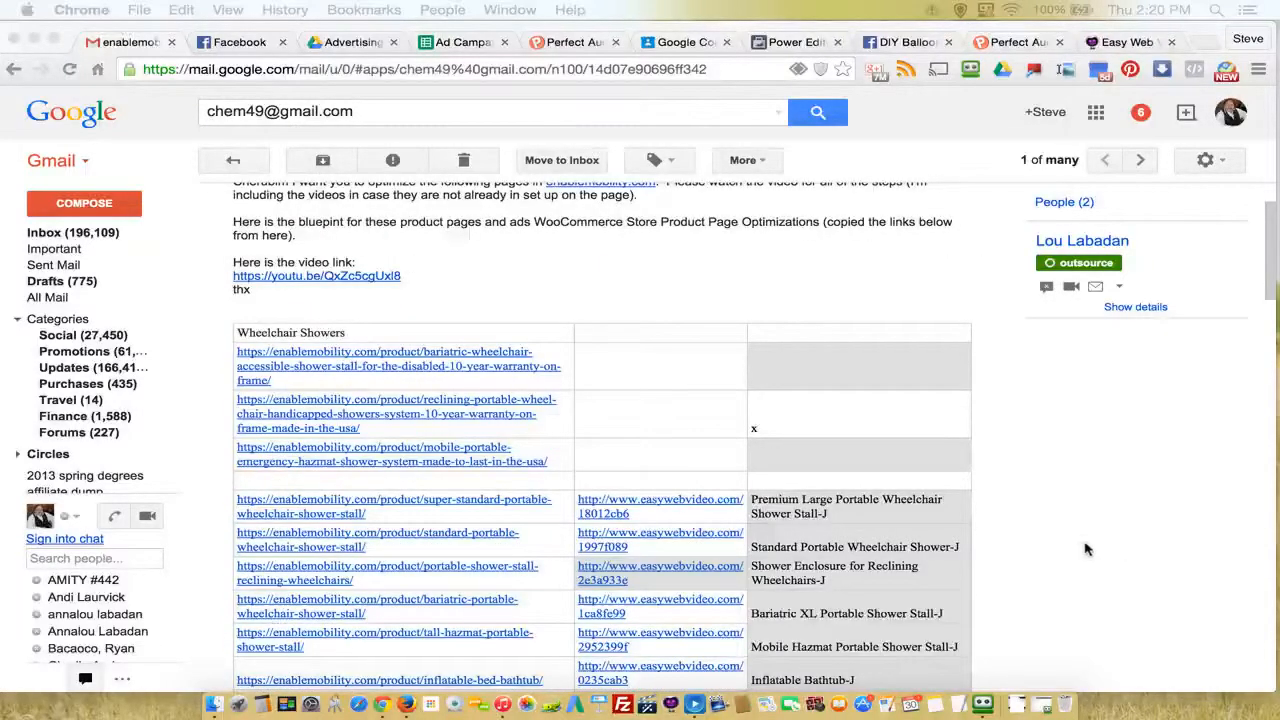
{"action": "scroll", "coordinate": [1074, 548], "scroll_direction": "down", "scroll_amount": 2}
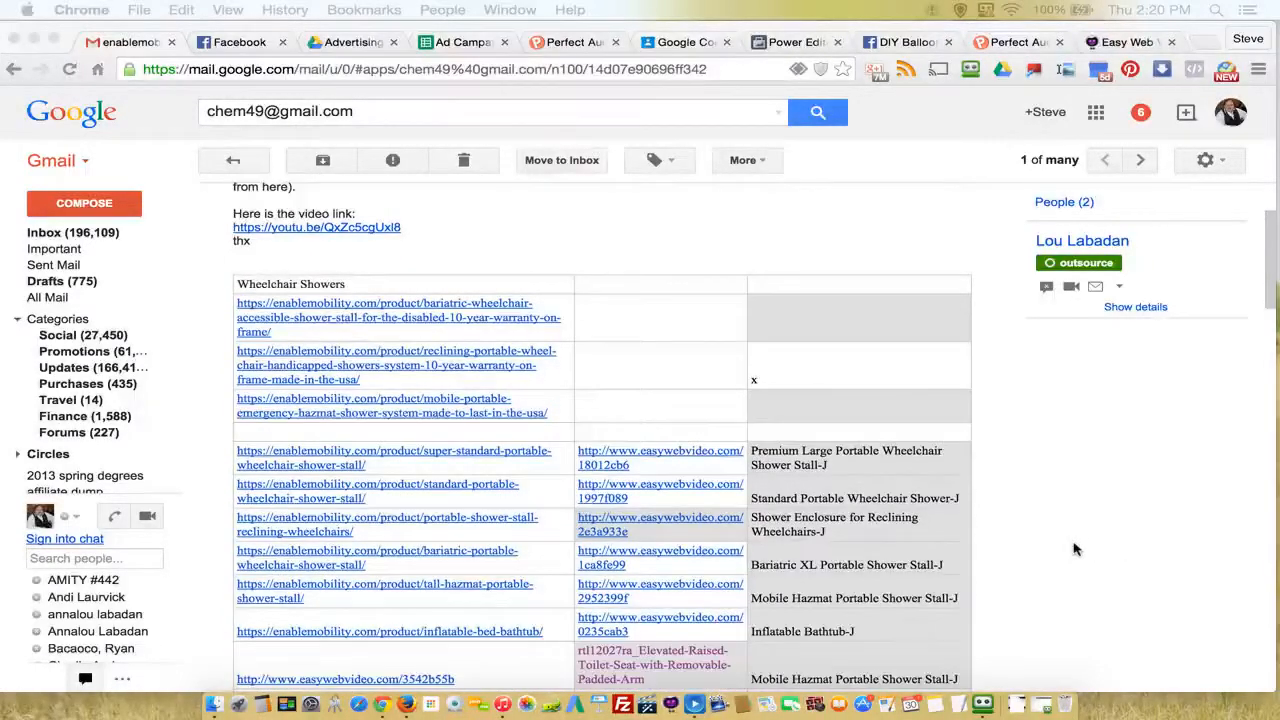
{"action": "scroll", "coordinate": [1074, 548], "scroll_direction": "up", "scroll_amount": 3}
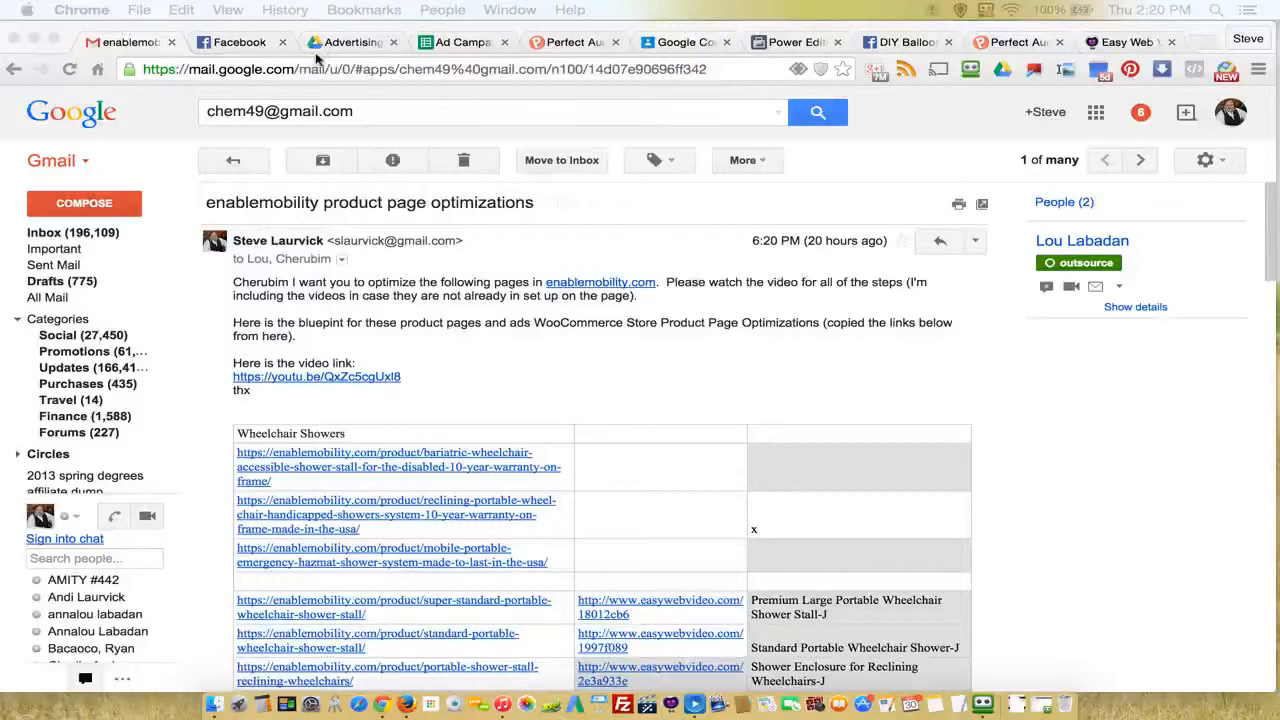
Step: Switch to the Ad Campaign Blueprint spreadsheet and review the video titles in the Drive Medical section of the FB sheet
{"action": "left_click", "coordinate": [458, 46]}
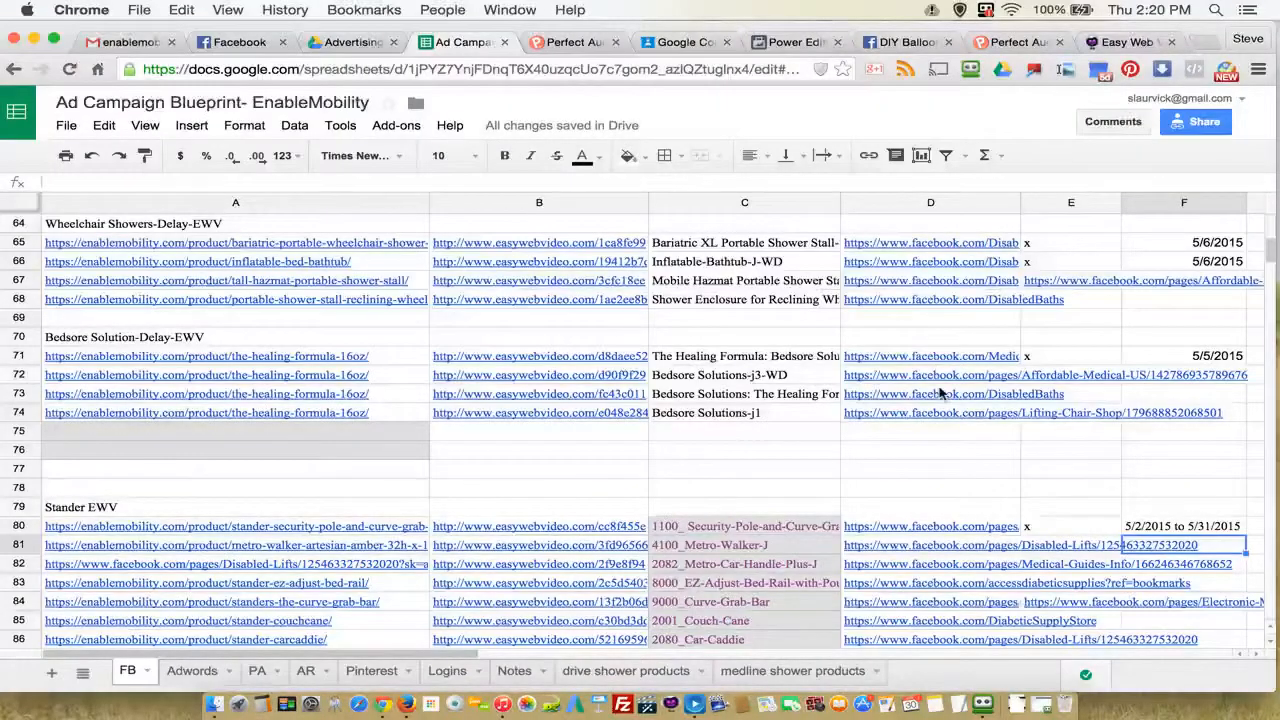
{"action": "scroll", "coordinate": [700, 445], "scroll_direction": "up", "scroll_amount": 5}
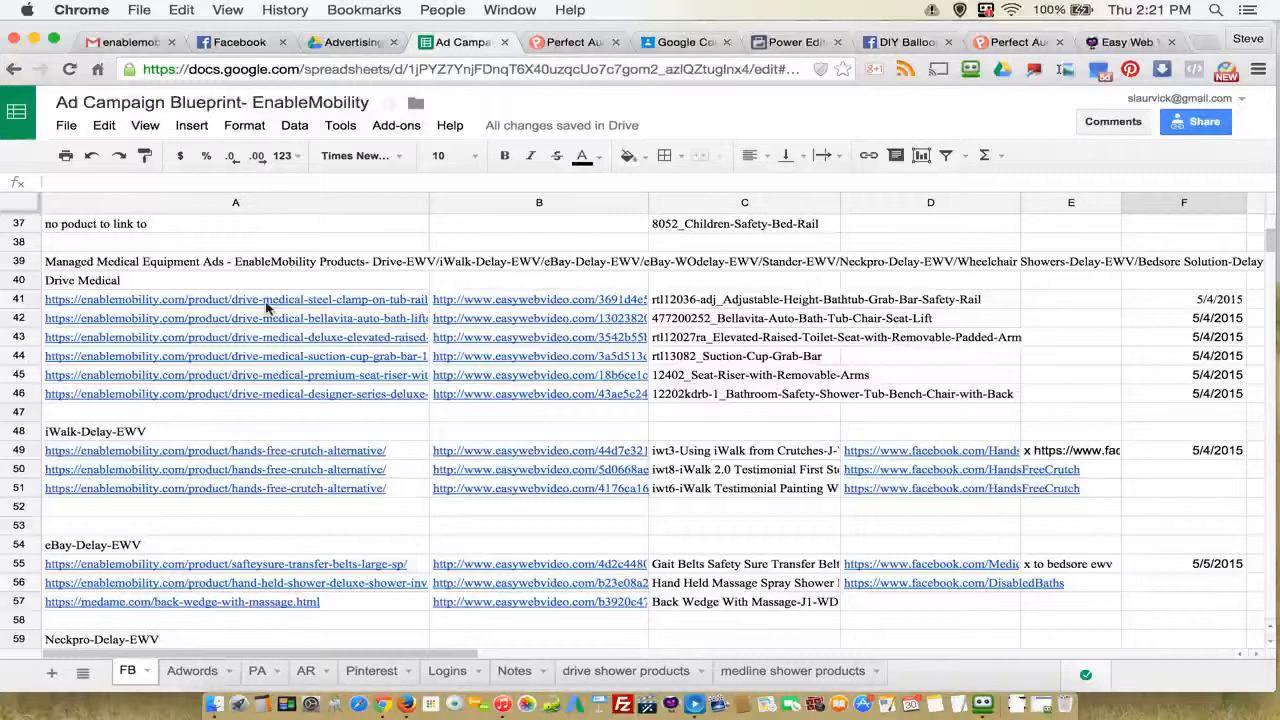
{"action": "left_click", "coordinate": [686, 305]}
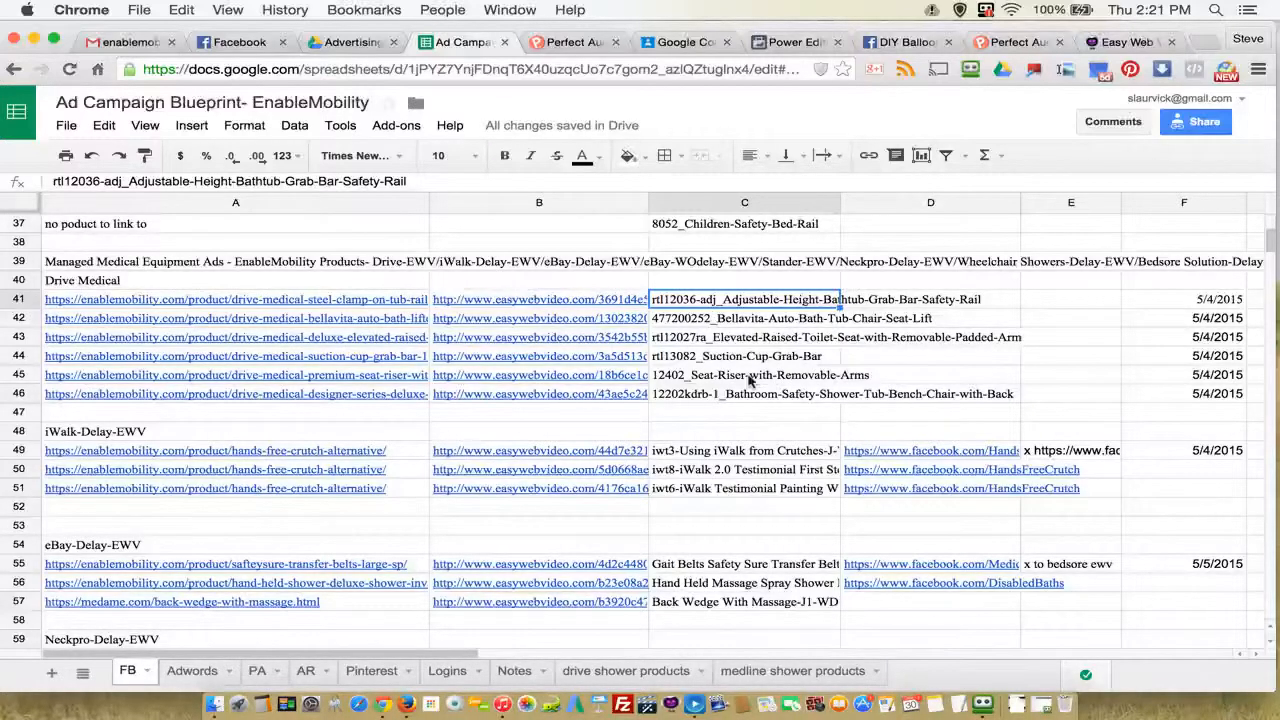
{"action": "scroll", "coordinate": [750, 378], "scroll_direction": "down", "scroll_amount": 3}
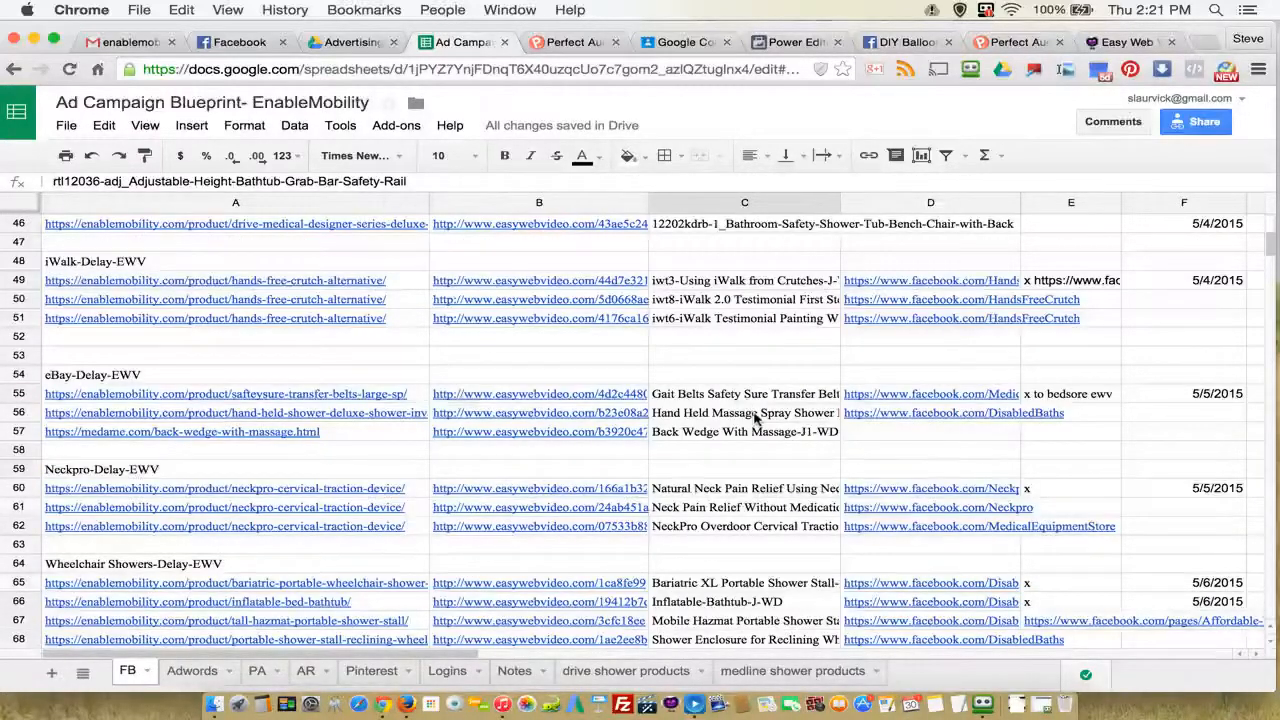
{"action": "scroll", "coordinate": [1078, 368], "scroll_direction": "up", "scroll_amount": 2}
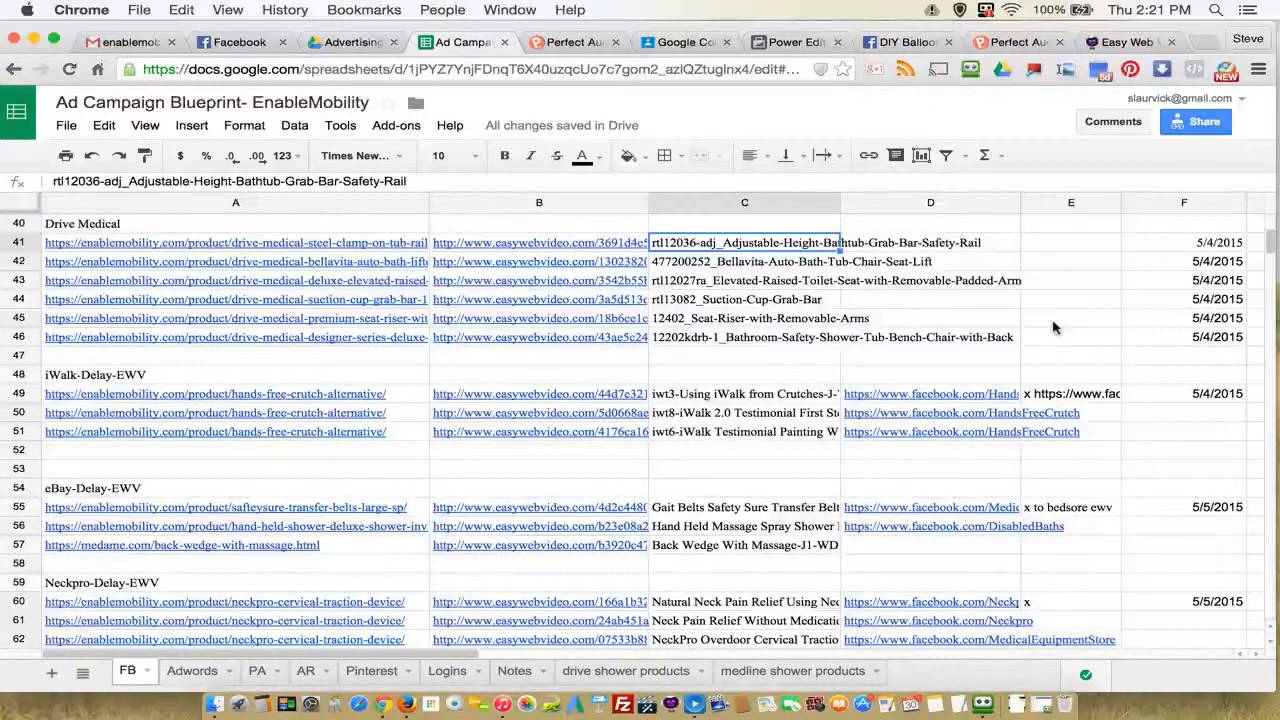
Step: Check the Facebook page links in column D for the three iWalk-Delay-EWV products
{"action": "left_click", "coordinate": [913, 378]}
{"action": "scroll", "coordinate": [915, 412], "scroll_direction": "down", "scroll_amount": 2}
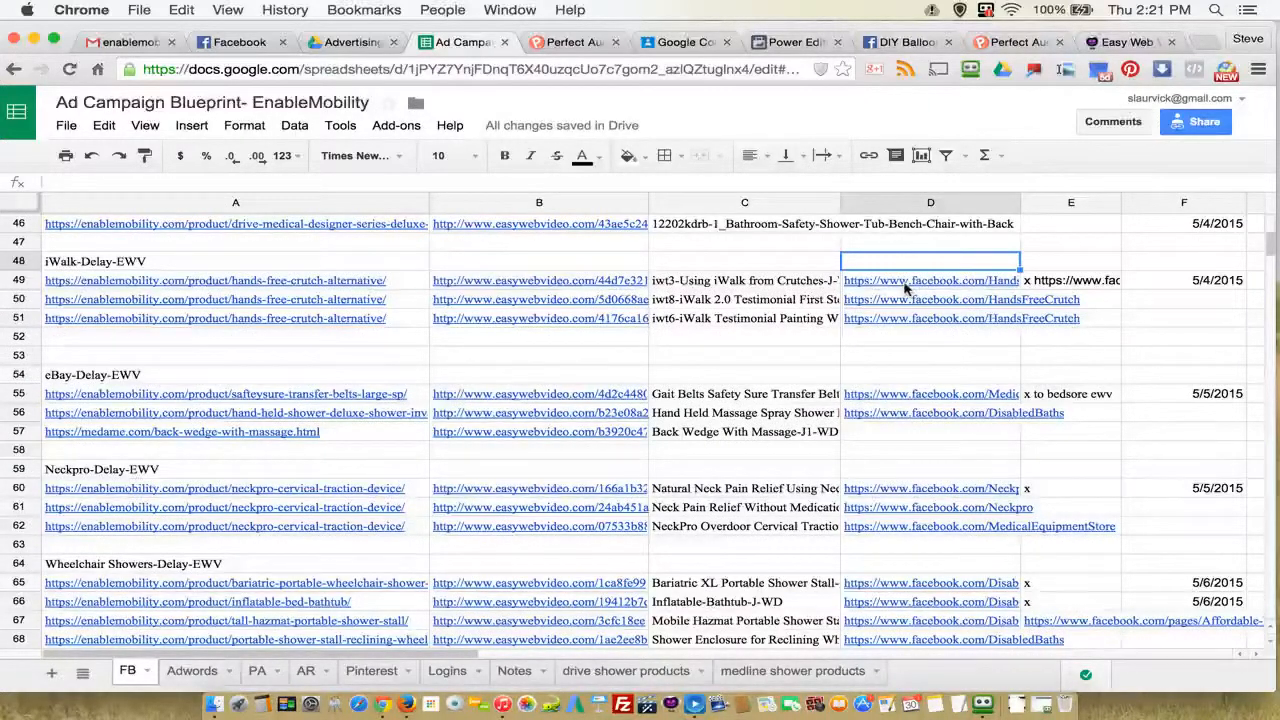
{"action": "left_click", "coordinate": [905, 288]}
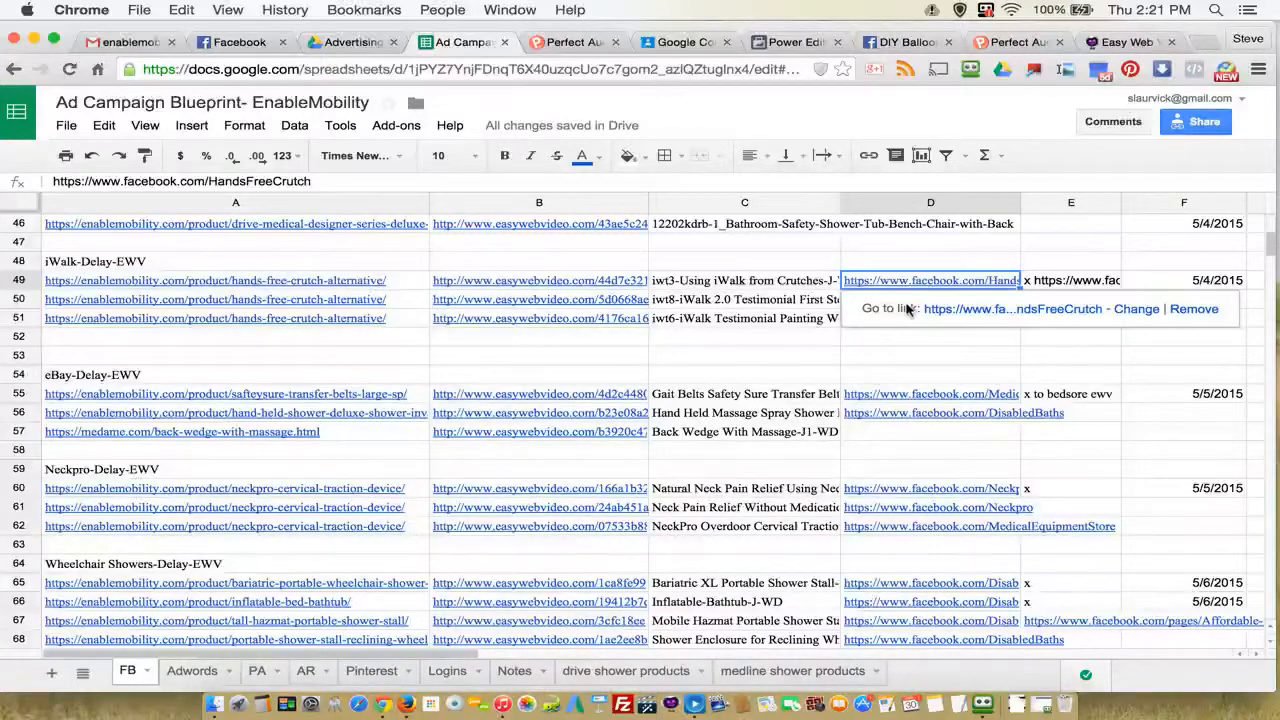
{"action": "left_click", "coordinate": [903, 343]}
{"action": "left_click", "coordinate": [895, 302]}
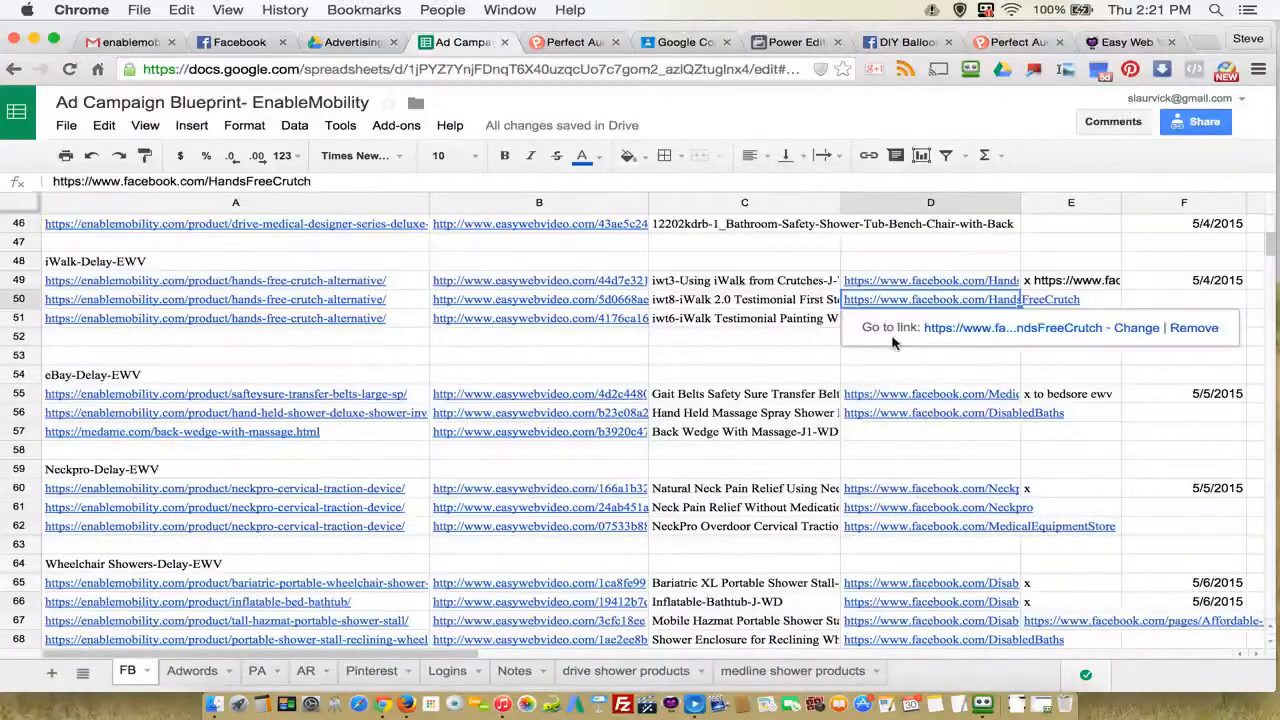
{"action": "left_click", "coordinate": [905, 358]}
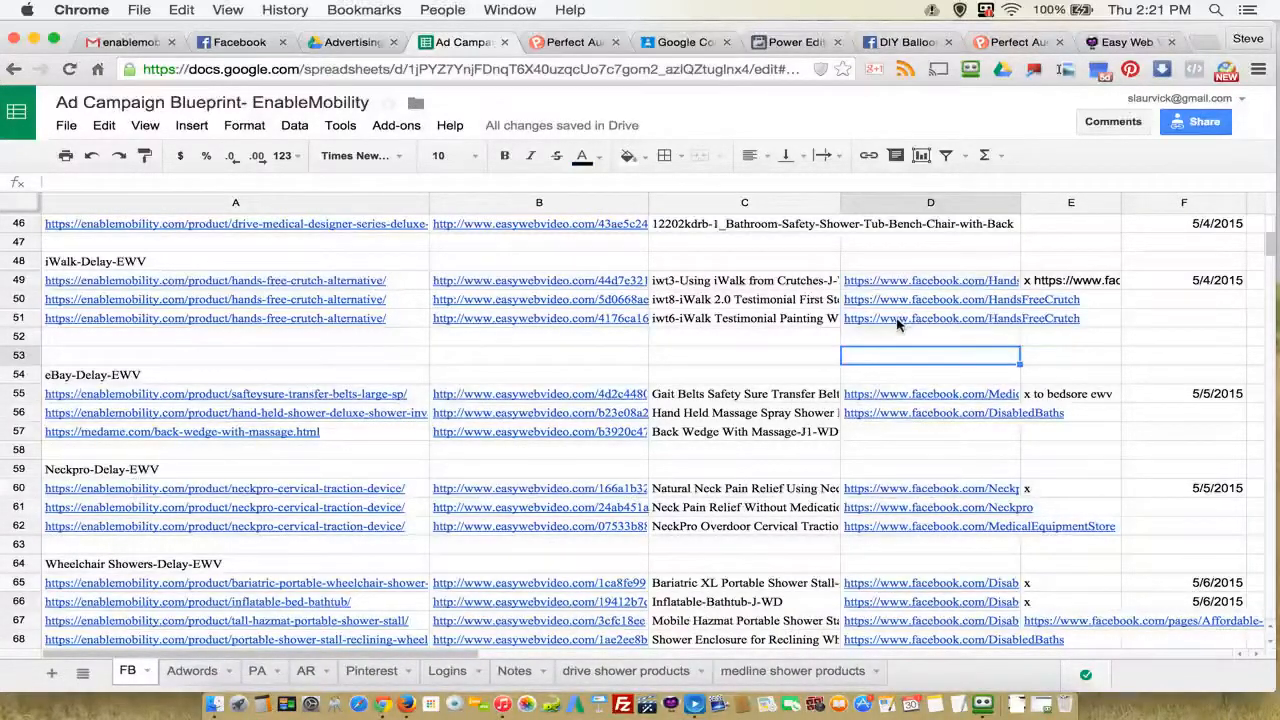
{"action": "left_click", "coordinate": [899, 319]}
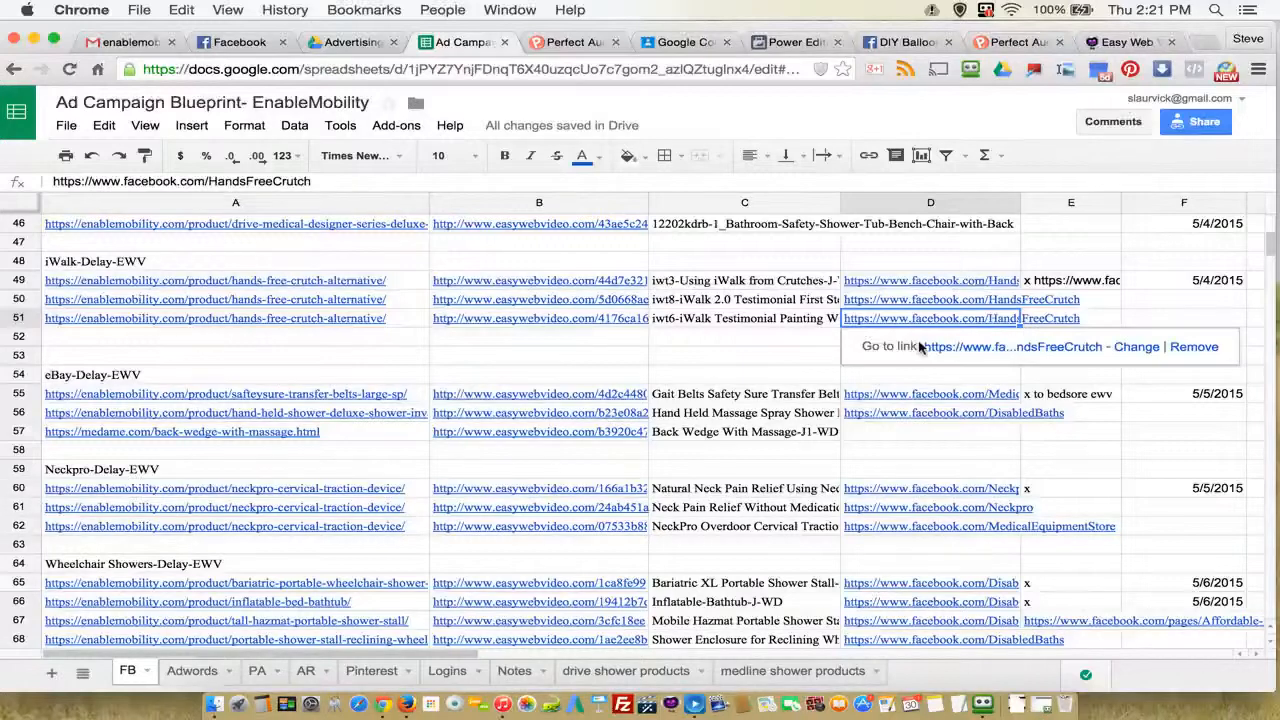
Step: Inspect the full text of the posting note in cell E49 and leave the cell without editing it
{"action": "left_click", "coordinate": [1049, 284]}
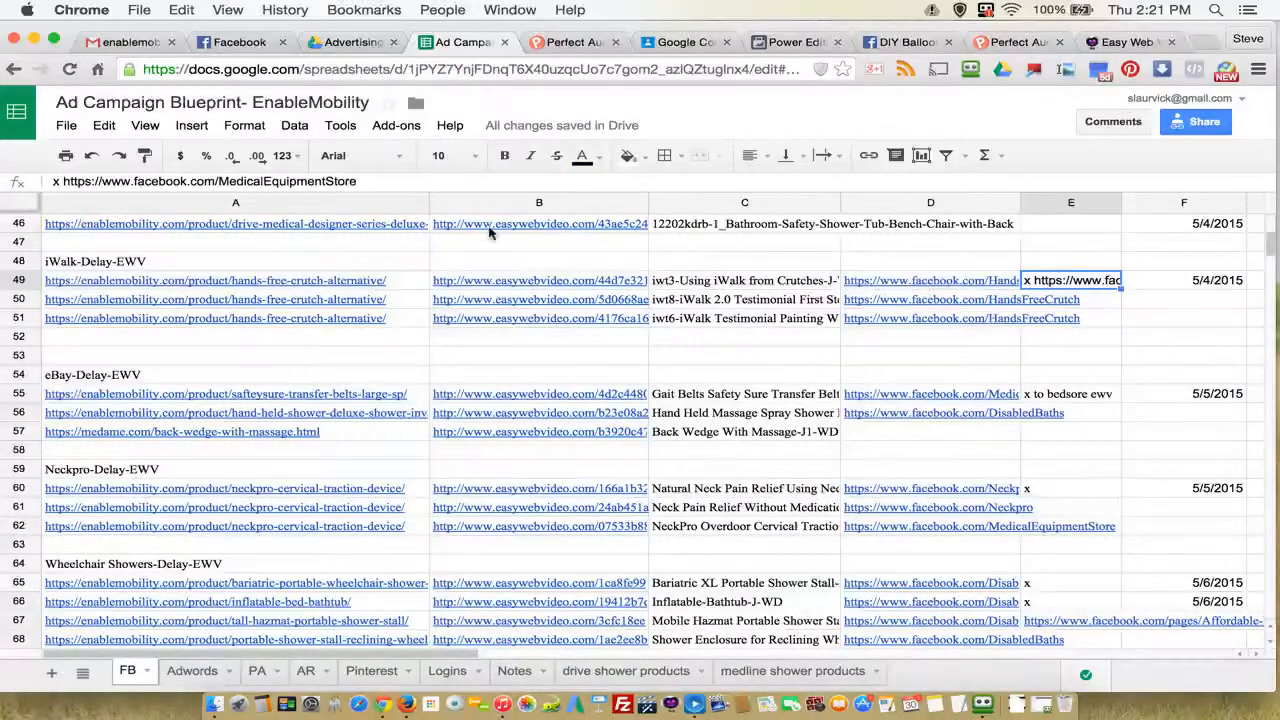
{"action": "left_click", "coordinate": [61, 183]}
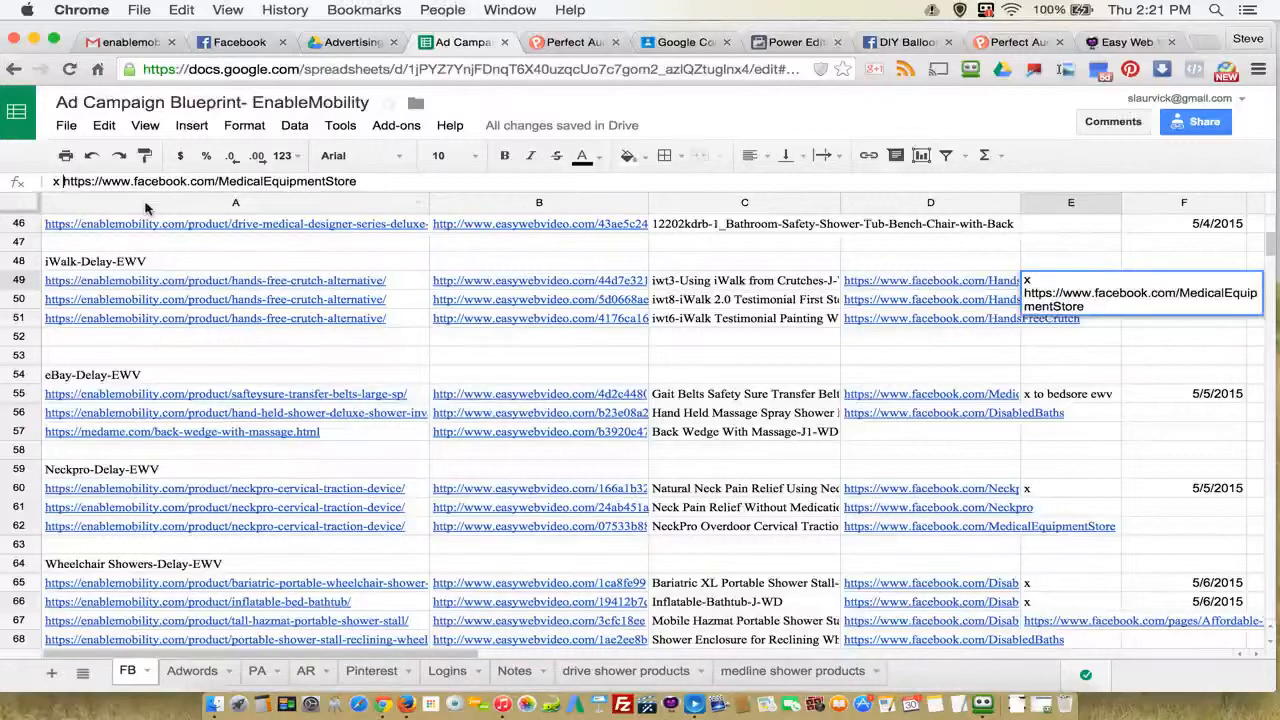
{"action": "left_click", "coordinate": [932, 340]}
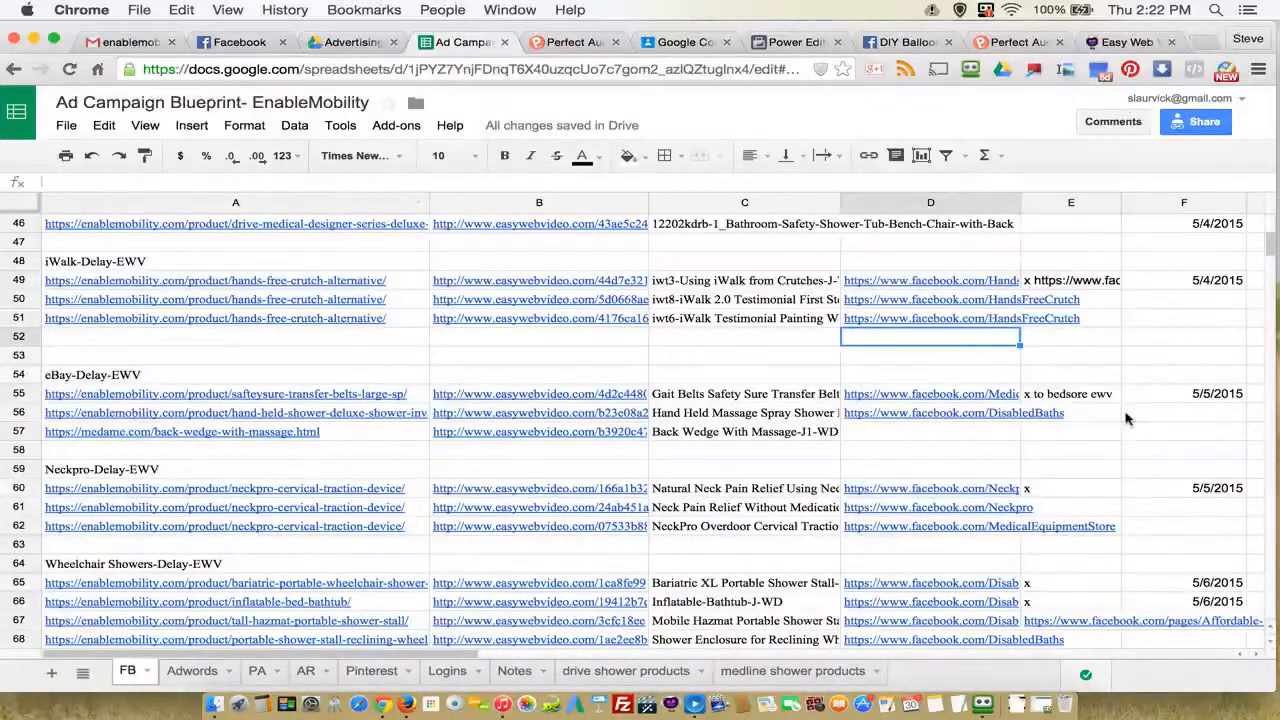
Step: Check the posted marker in E60 and the date in F60 for the first Neckpro-Delay-EWV ad
{"action": "left_click", "coordinate": [1042, 489]}
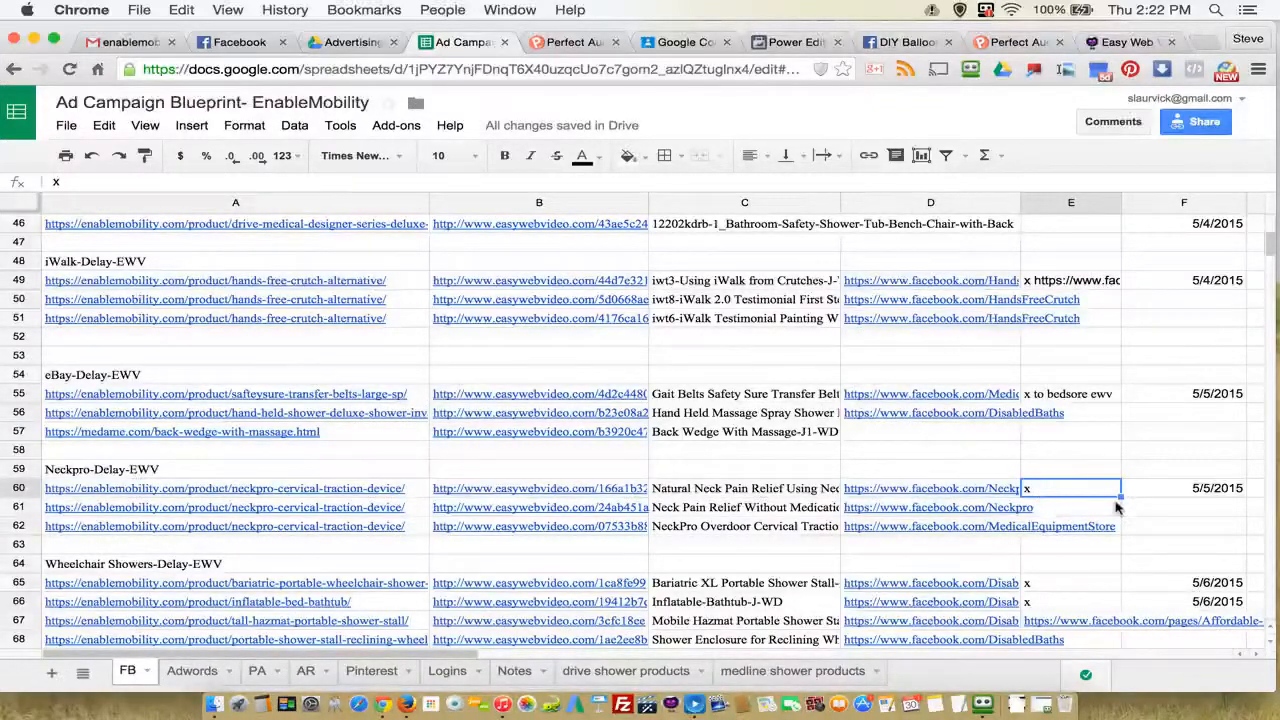
{"action": "scroll", "coordinate": [1118, 509], "scroll_direction": "down", "scroll_amount": 1}
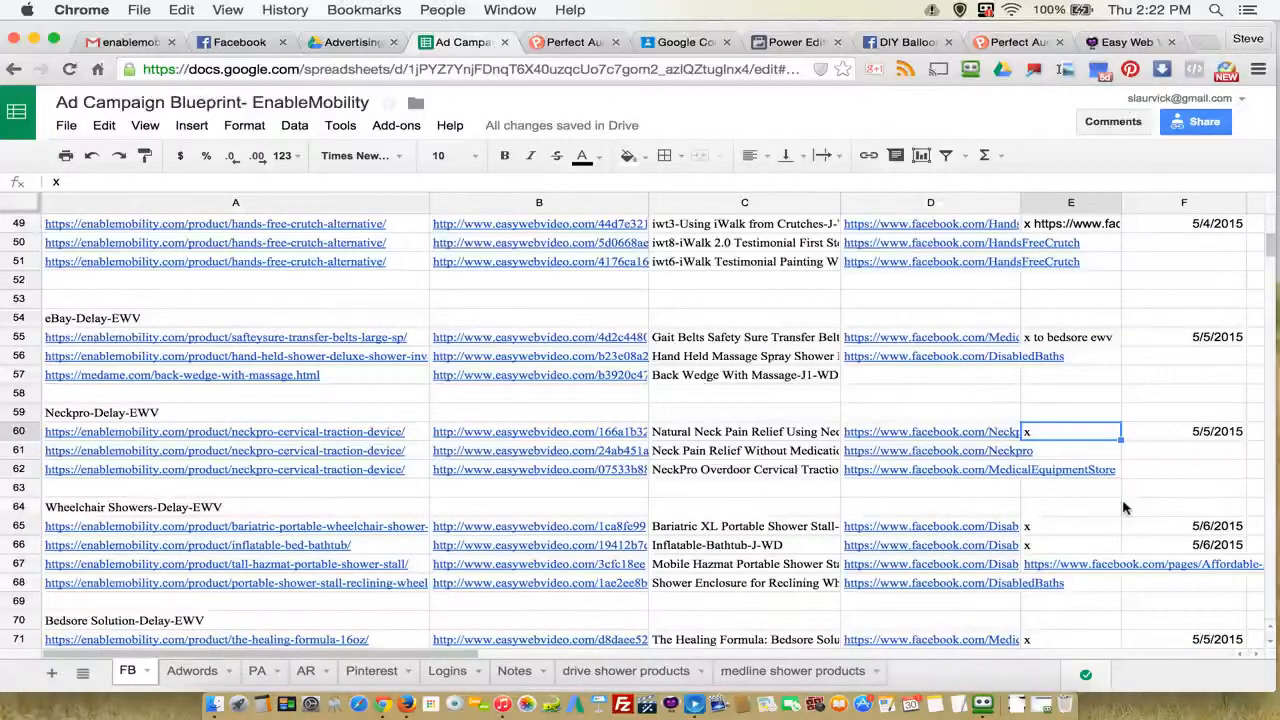
{"action": "left_click", "coordinate": [1210, 431]}
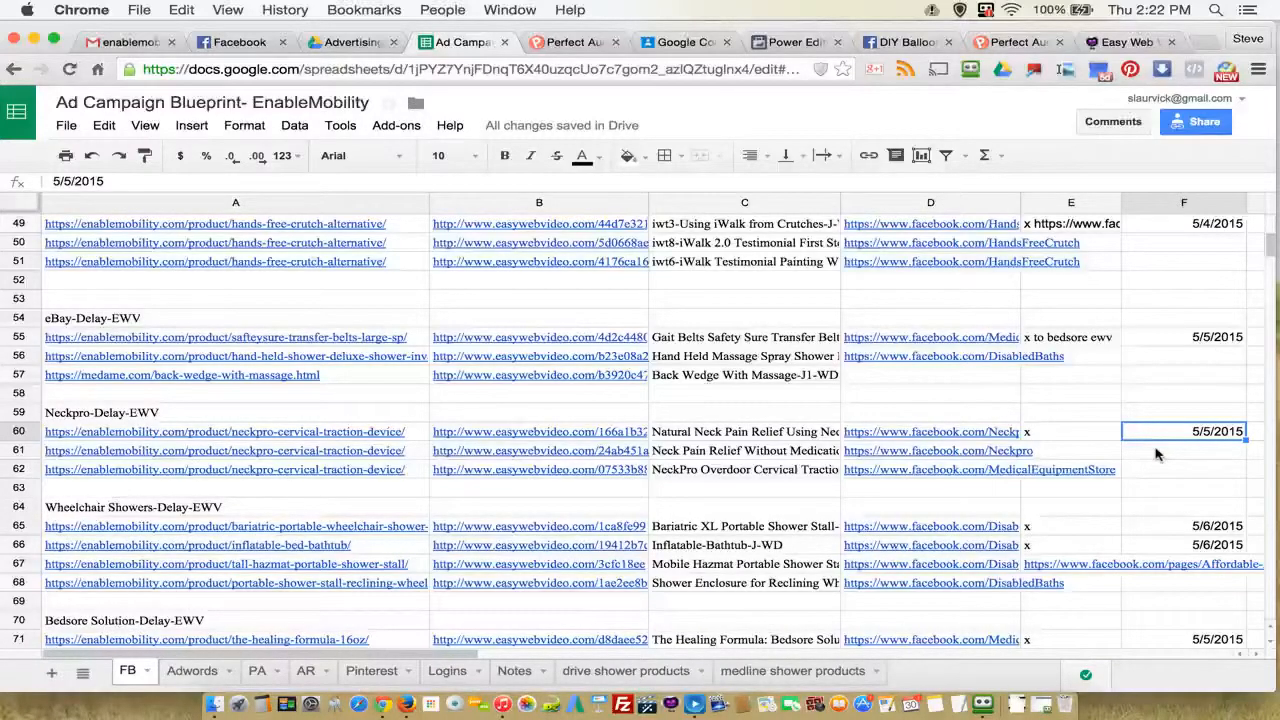
Step: Review the Wheelchair Showers, Bedsore Solution and Stander EWV sections, and check the date range in cell F80
{"action": "scroll", "coordinate": [1156, 454], "scroll_direction": "down", "scroll_amount": 5}
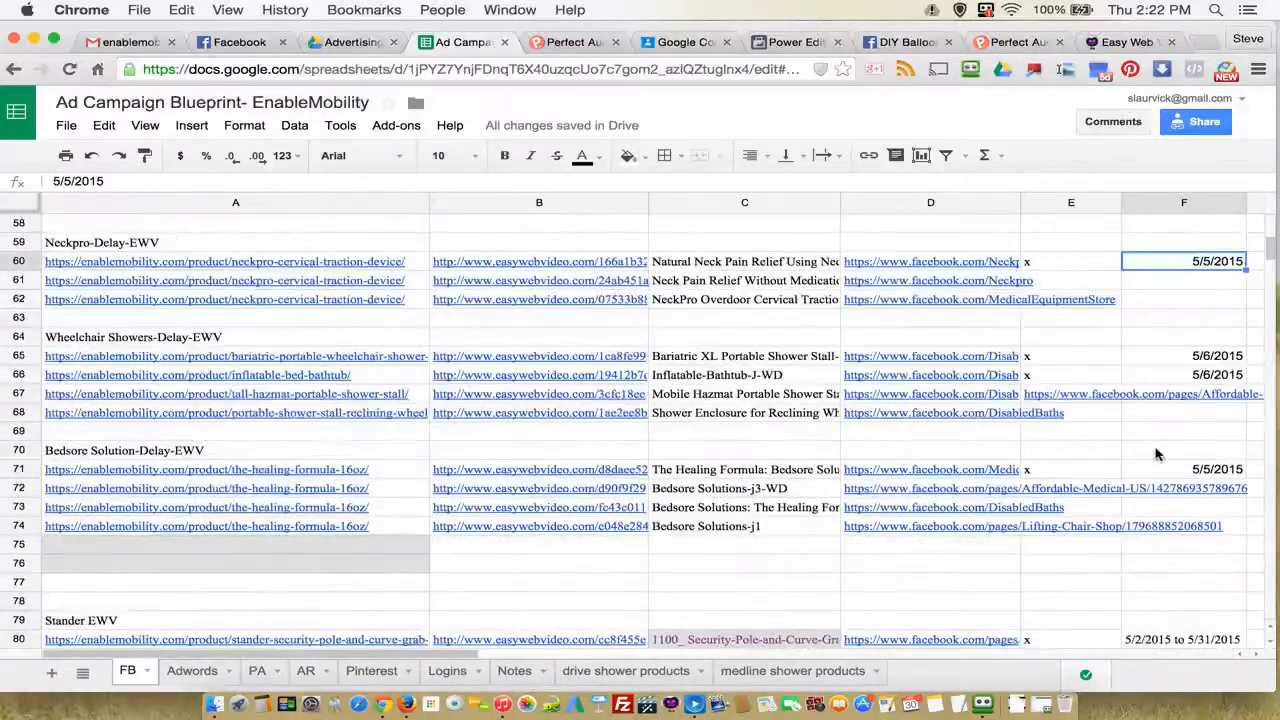
{"action": "scroll", "coordinate": [1156, 454], "scroll_direction": "down", "scroll_amount": 2}
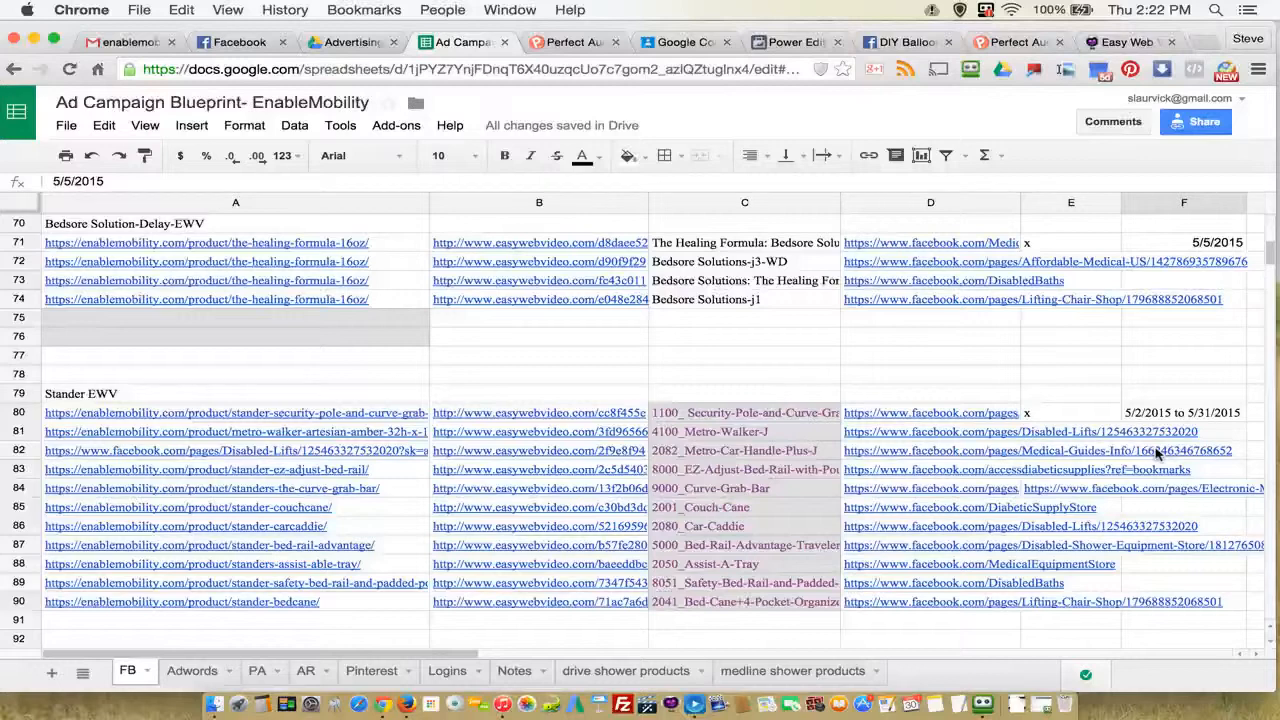
{"action": "scroll", "coordinate": [1156, 454], "scroll_direction": "up", "scroll_amount": 2}
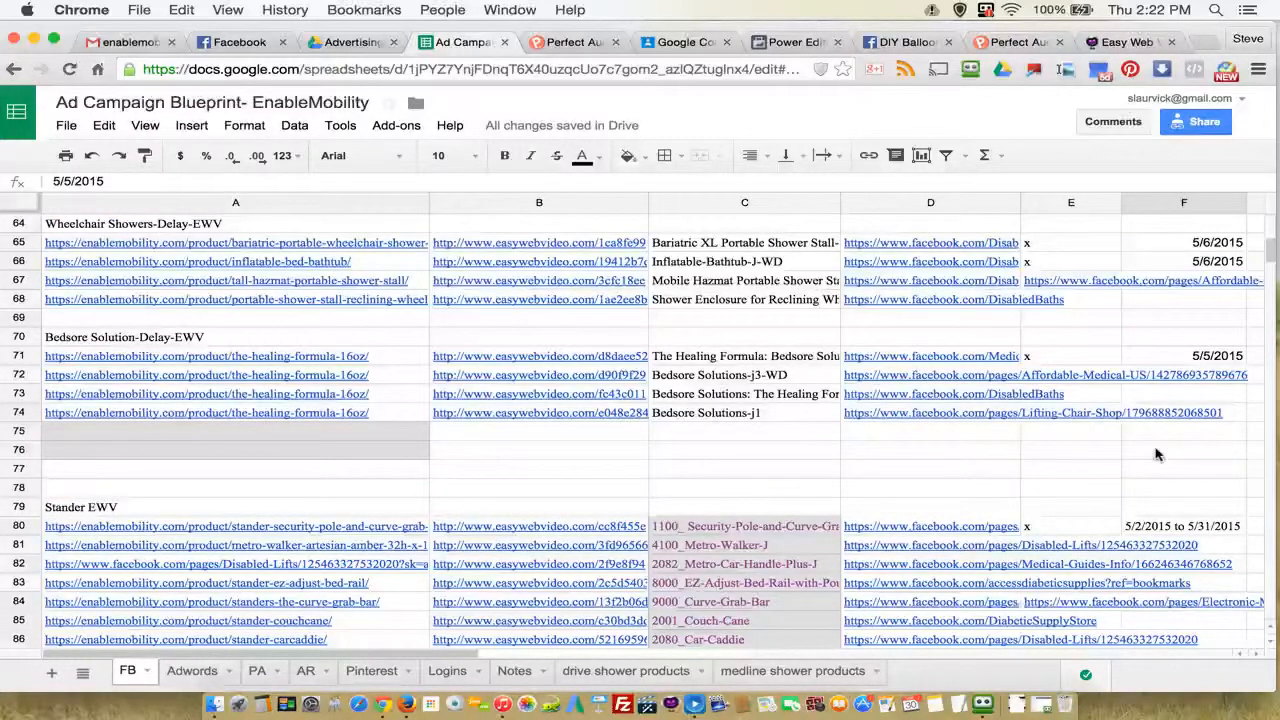
{"action": "scroll", "coordinate": [1156, 454], "scroll_direction": "down", "scroll_amount": 1}
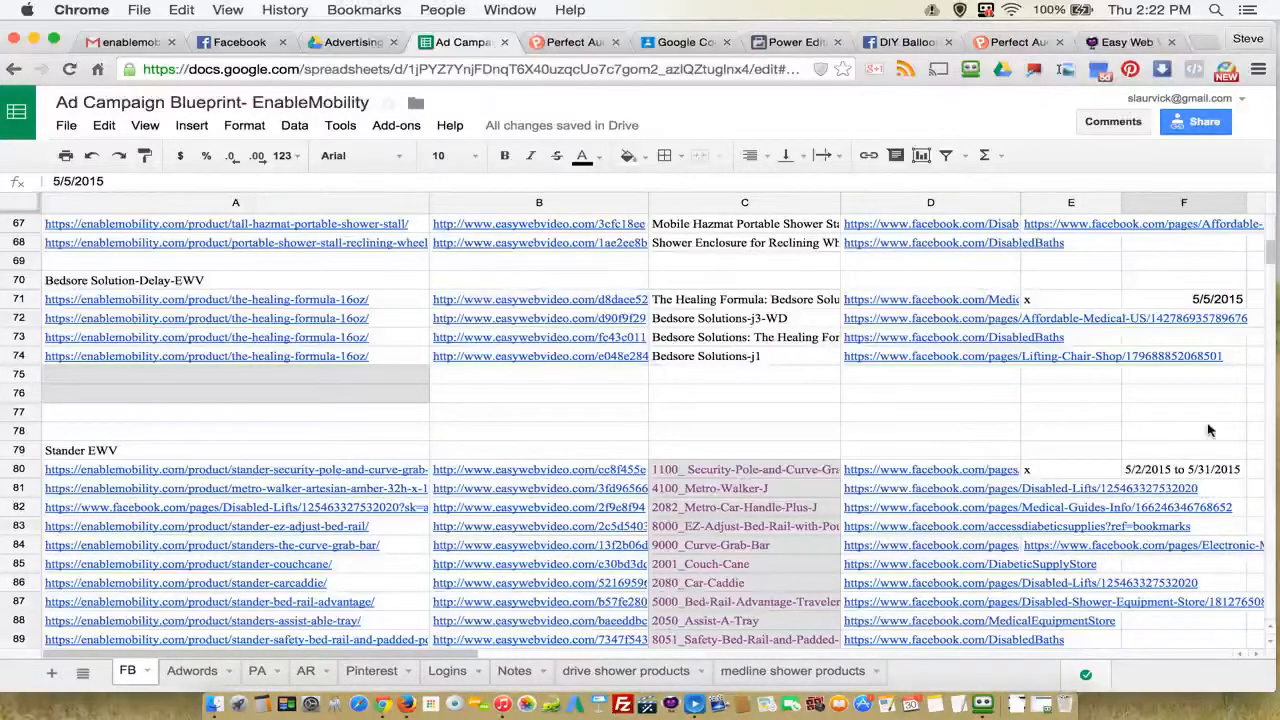
{"action": "left_click", "coordinate": [1150, 478]}
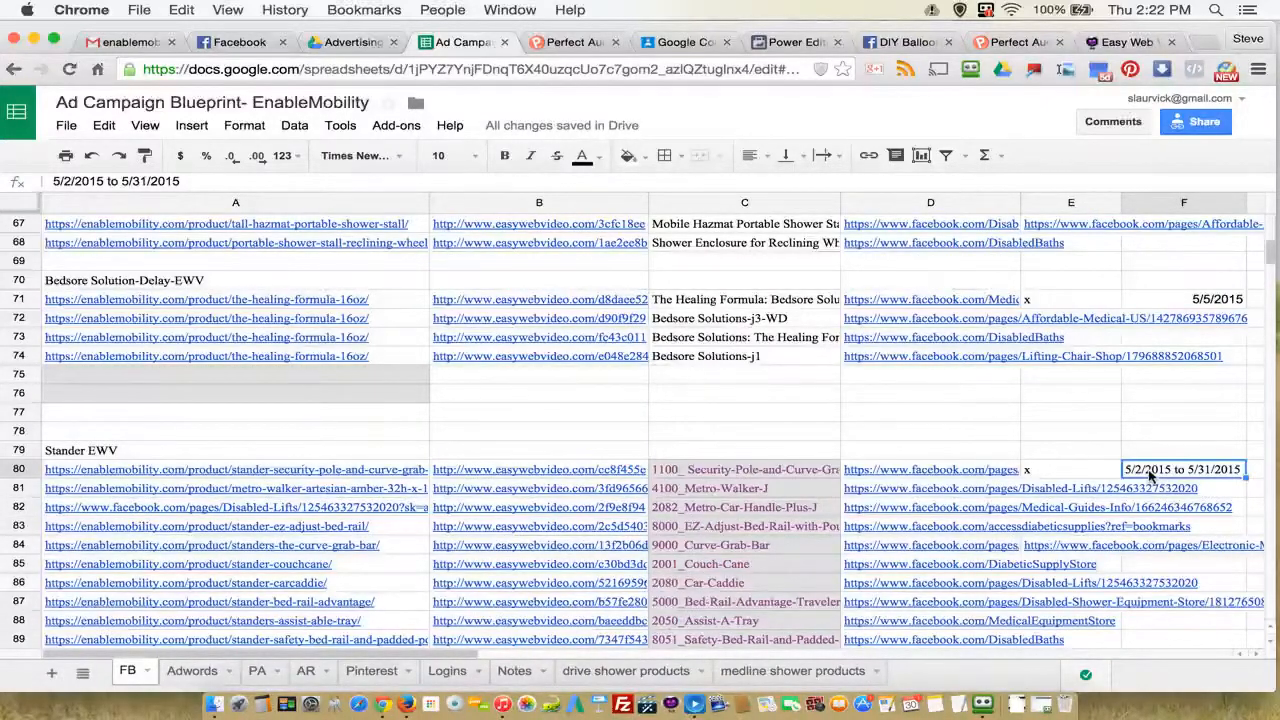
Step: Inspect the product page link in A80 and the video link in B80 for the first Stander EWV product
{"action": "scroll", "coordinate": [1232, 512], "scroll_direction": "down", "scroll_amount": 2}
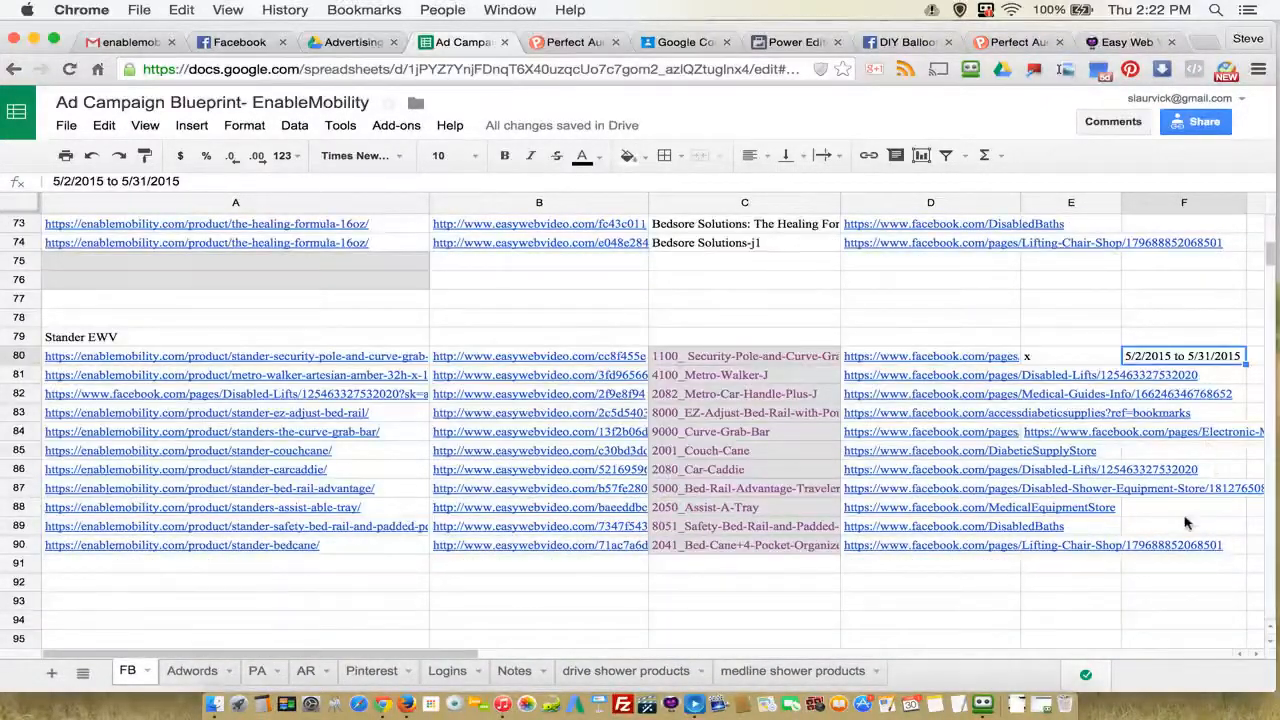
{"action": "left_click", "coordinate": [330, 358]}
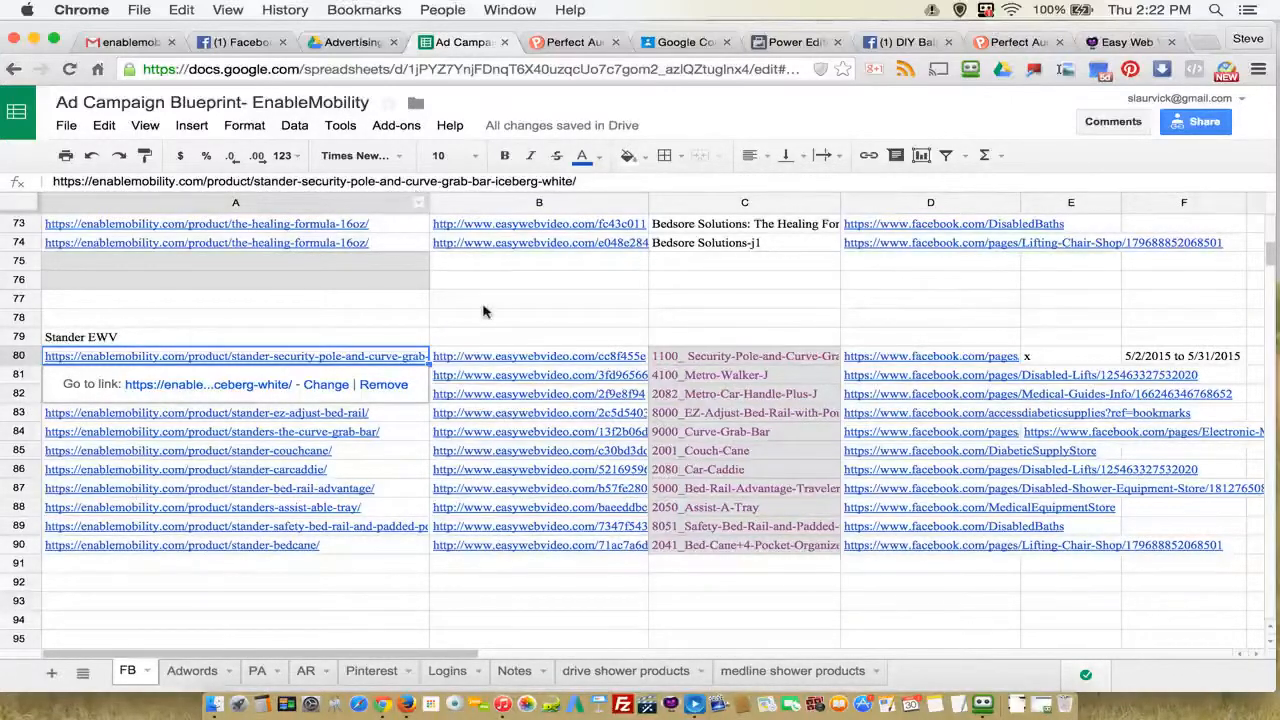
{"action": "left_click", "coordinate": [503, 359]}
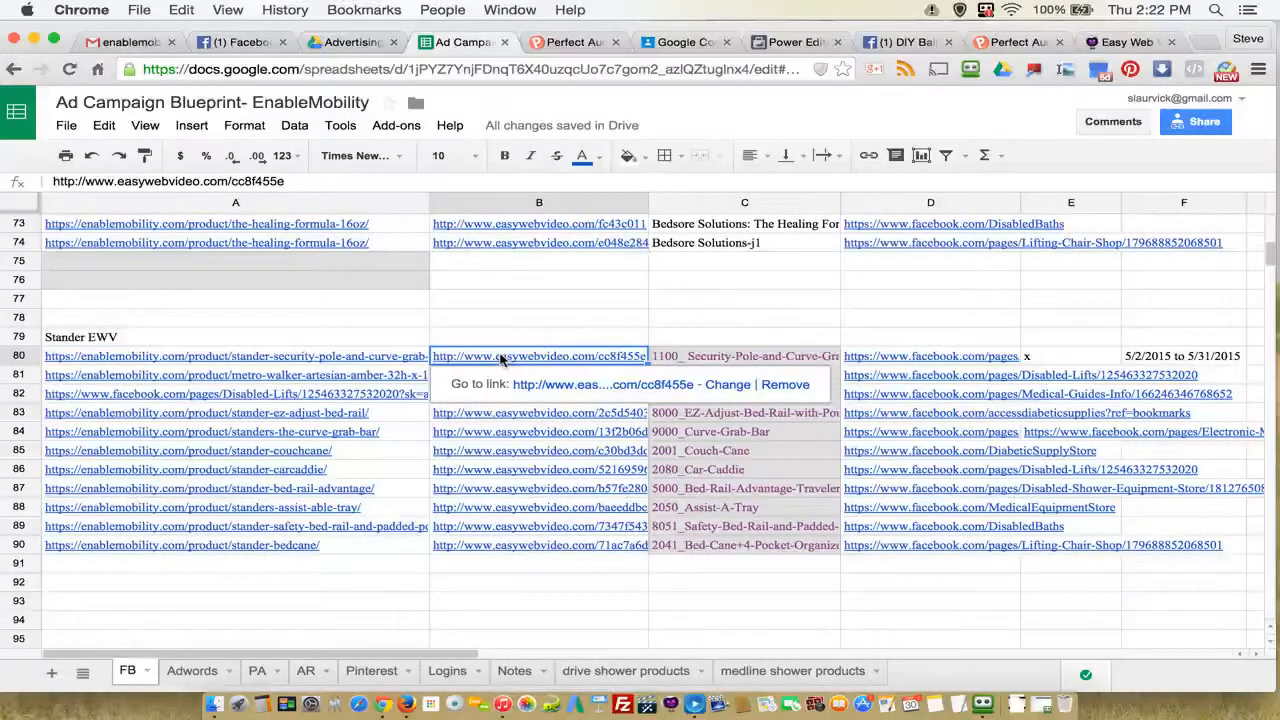
Step: Switch to the Easy Web Video site and look over the video folders on its My Videos page
{"action": "left_click", "coordinate": [1121, 44]}
{"action": "left_click", "coordinate": [537, 163]}
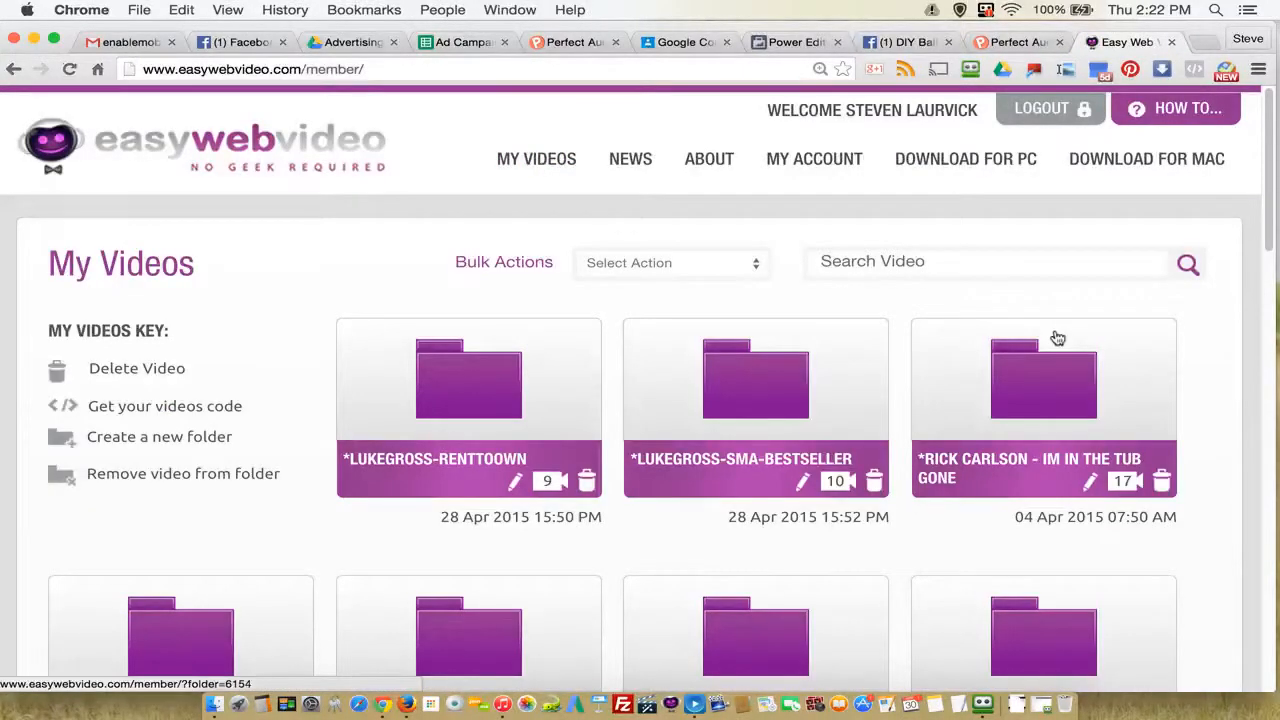
{"action": "scroll", "coordinate": [1057, 338], "scroll_direction": "down", "scroll_amount": 5}
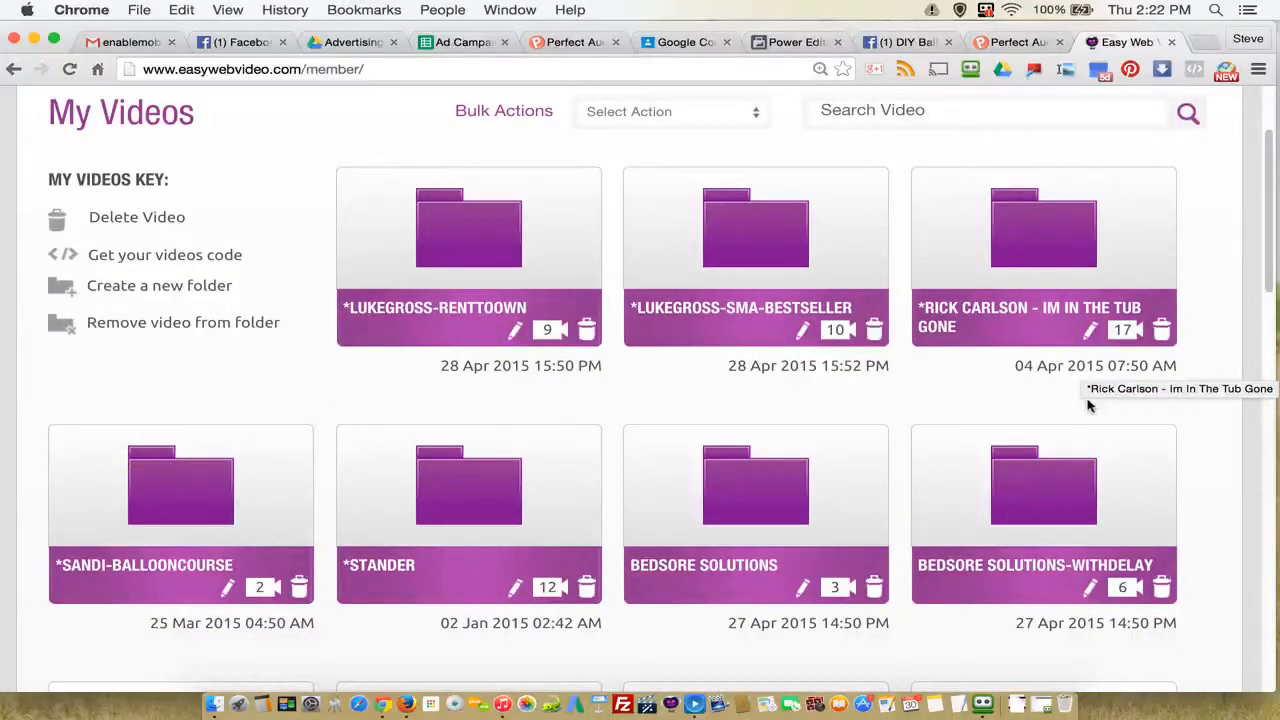
{"action": "scroll", "coordinate": [1097, 423], "scroll_direction": "up", "scroll_amount": 1}
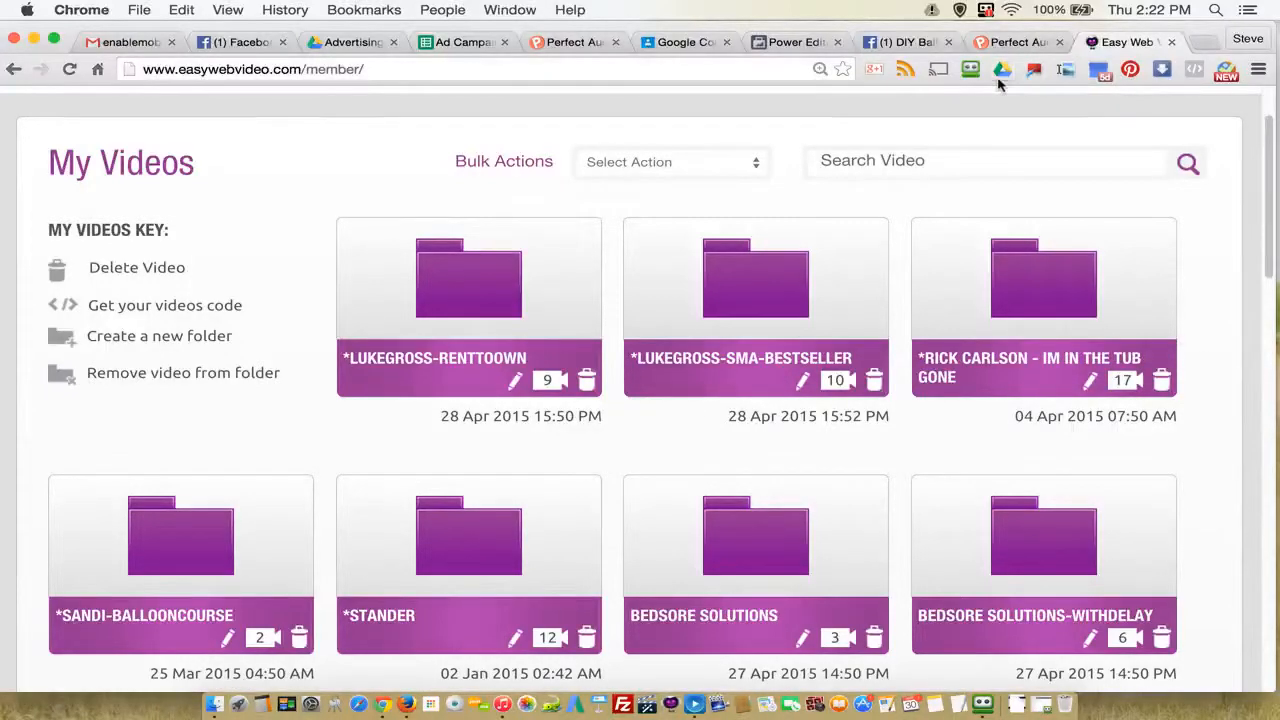
{"action": "scroll", "coordinate": [672, 221], "scroll_direction": "up", "scroll_amount": 2}
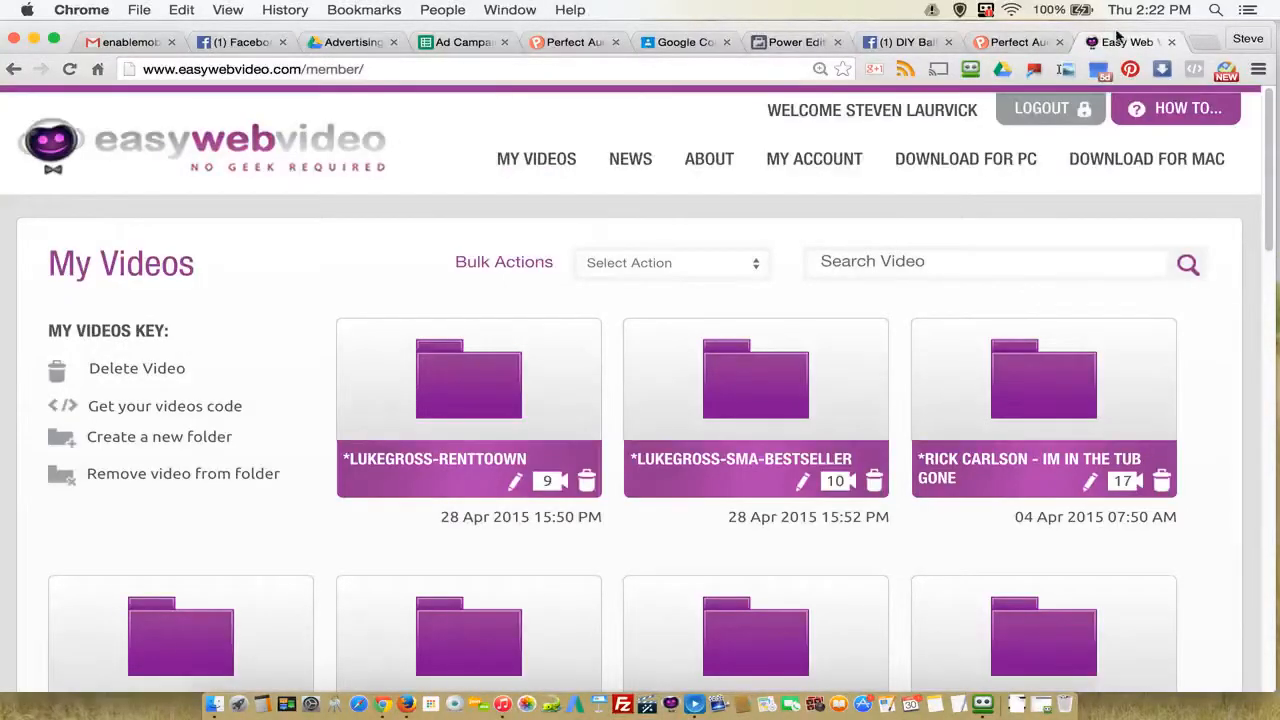
Step: Return to the Ad Campaign Blueprint spreadsheet and check the video title in C80 and the Stander EWV heading in A79
{"action": "left_click", "coordinate": [456, 44]}
{"action": "left_click", "coordinate": [755, 357]}
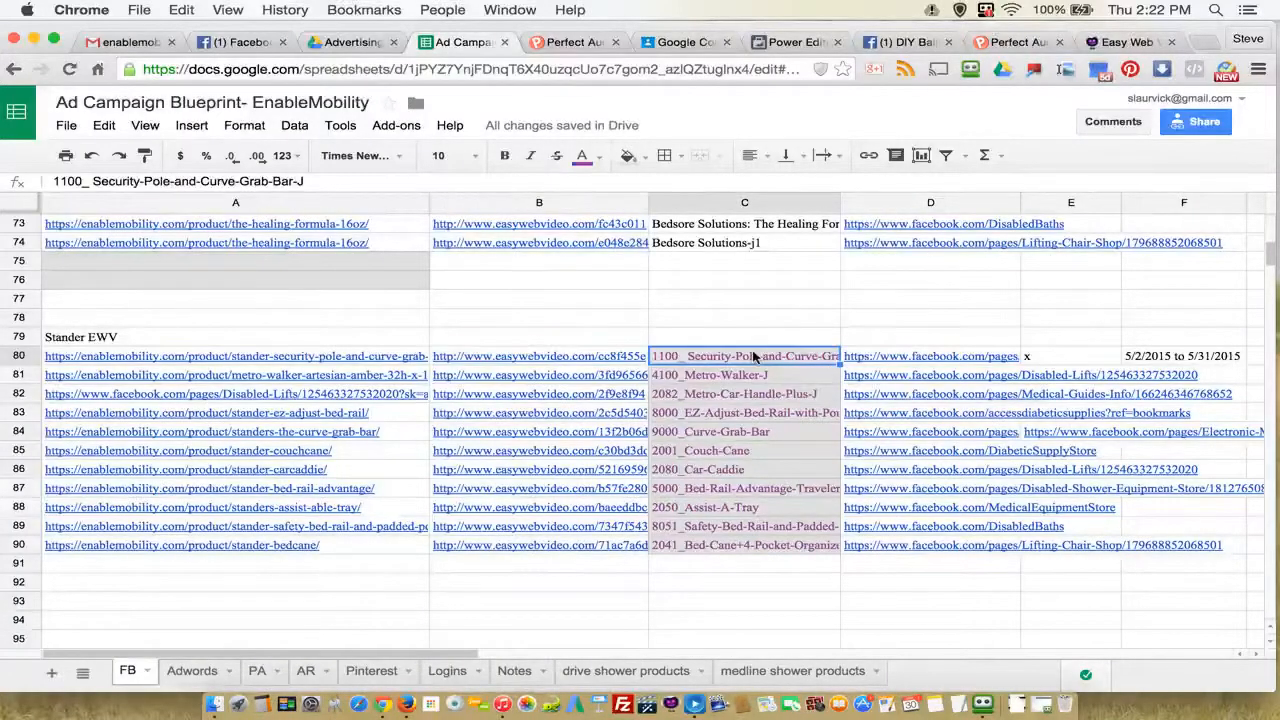
{"action": "left_click_drag", "start_coordinate": [304, 181], "coordinate": [37, 182]}
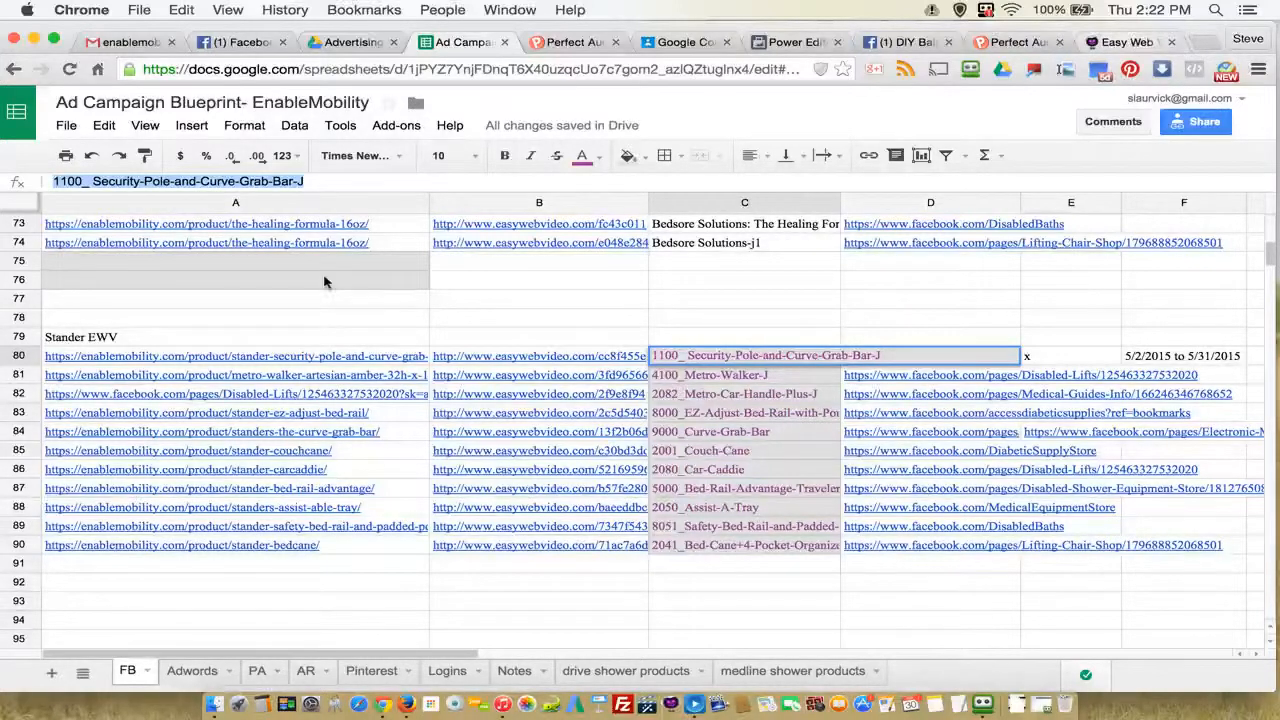
{"action": "left_click", "coordinate": [77, 340]}
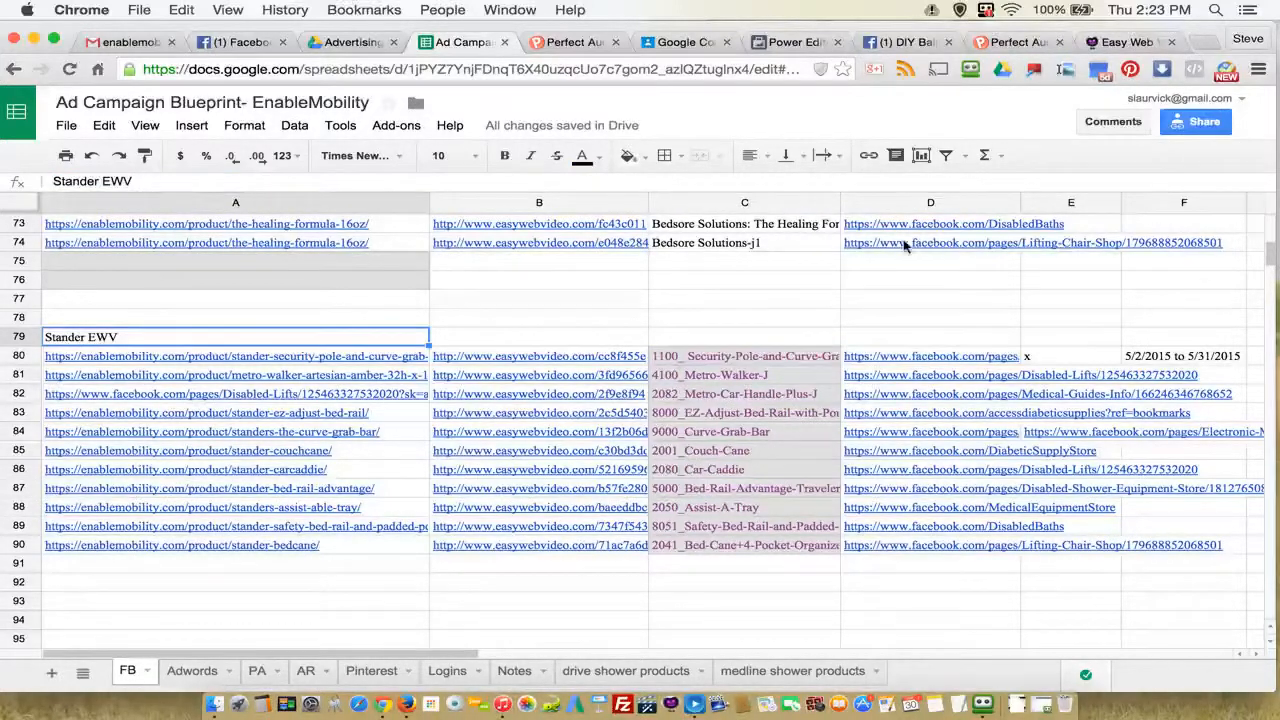
Step: Switch to Easy Web Video and open the 1100_ Security-Pole-and-Curve-Grab-Bar-J video from the *Stander folder
{"action": "left_click", "coordinate": [1127, 42]}
{"action": "scroll", "coordinate": [890, 392], "scroll_direction": "down", "scroll_amount": 3}
{"action": "scroll", "coordinate": [888, 400], "scroll_direction": "down", "scroll_amount": 1}
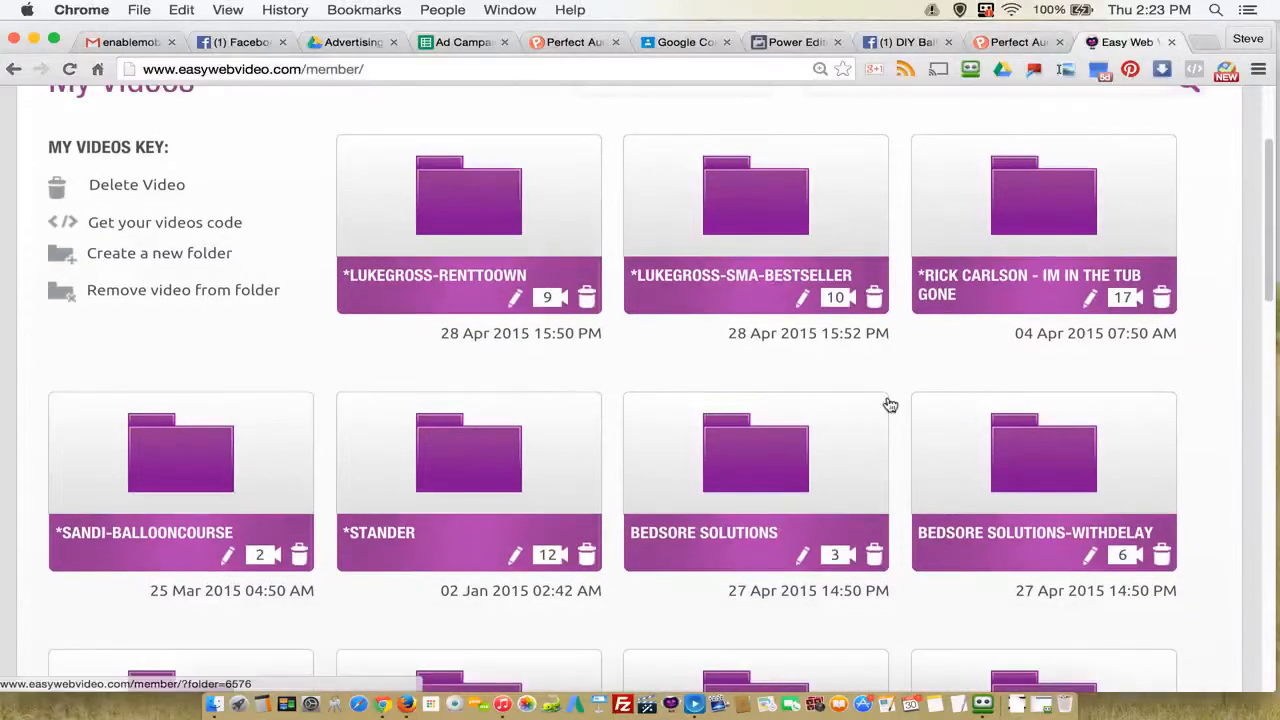
{"action": "left_click", "coordinate": [451, 474]}
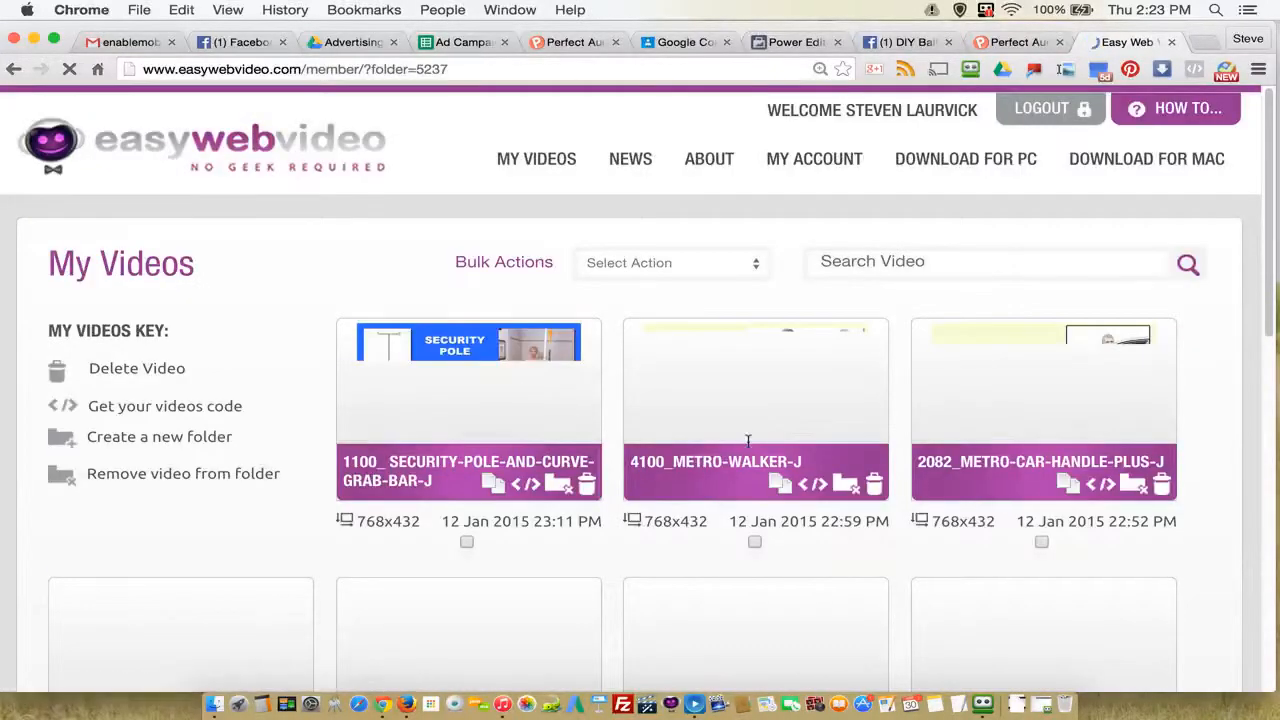
{"action": "left_click", "coordinate": [477, 395]}
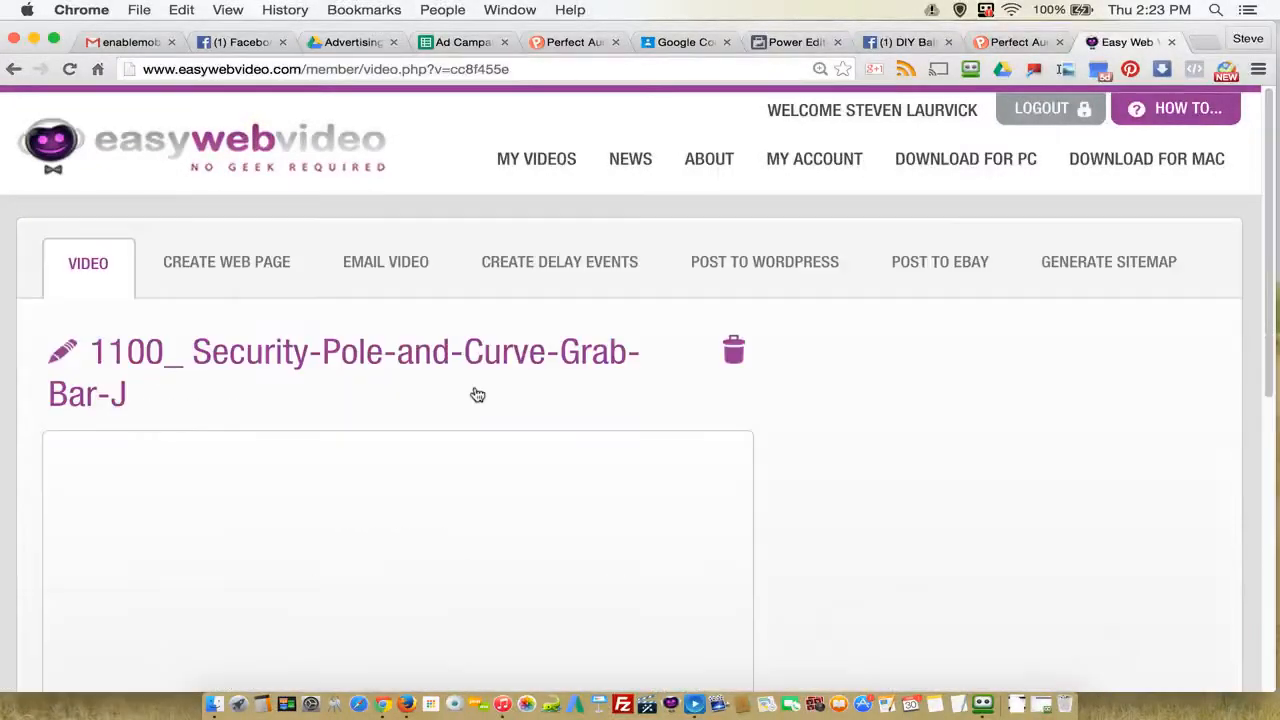
Step: Examine the Security Pole video's player, redirect, embedding and web page URL settings and its list of additional video options
{"action": "scroll", "coordinate": [997, 494], "scroll_direction": "down", "scroll_amount": 5}
{"action": "scroll", "coordinate": [91, 643], "scroll_direction": "down", "scroll_amount": 1}
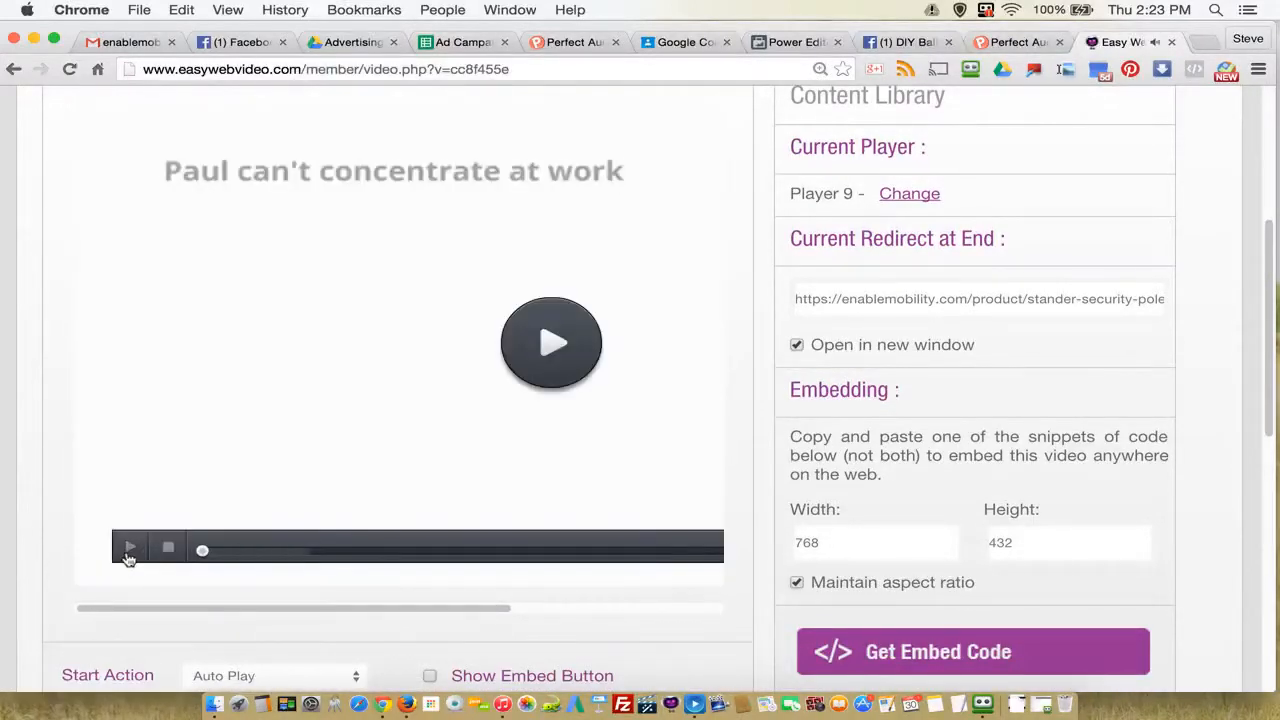
{"action": "scroll", "coordinate": [572, 592], "scroll_direction": "down", "scroll_amount": 1}
{"action": "scroll", "coordinate": [572, 592], "scroll_direction": "down", "scroll_amount": 4}
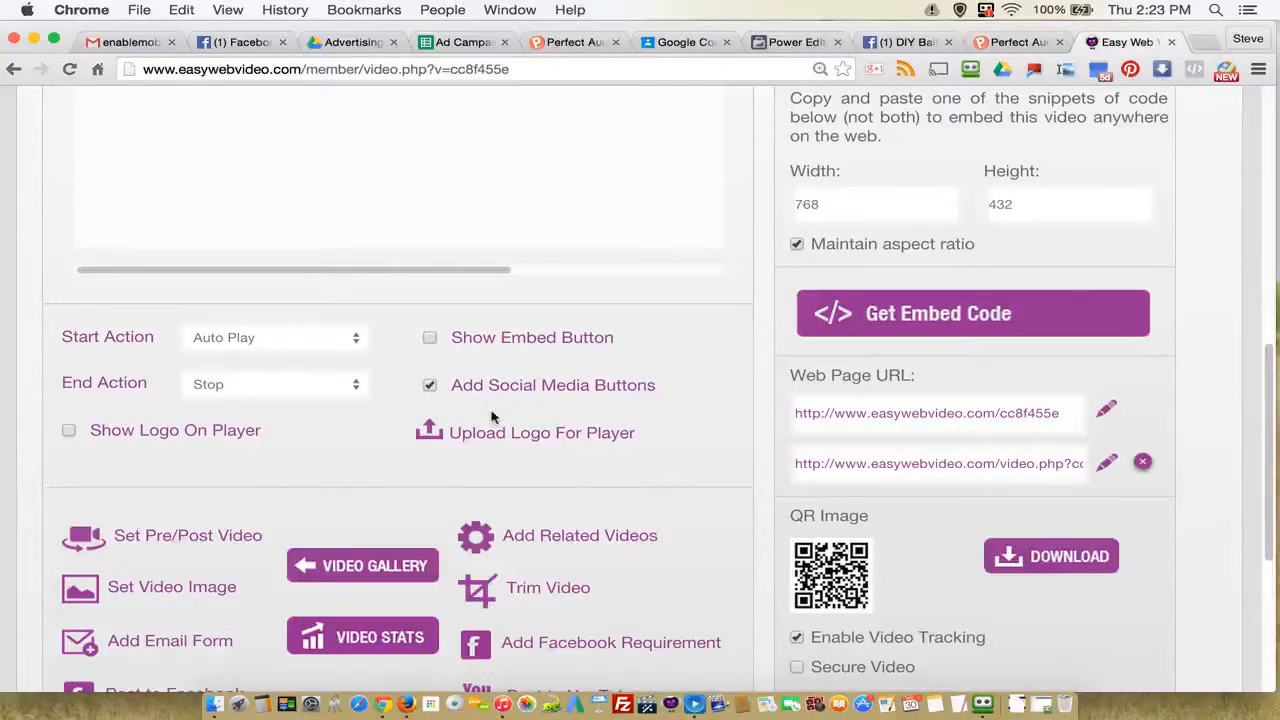
{"action": "scroll", "coordinate": [686, 477], "scroll_direction": "down", "scroll_amount": 3}
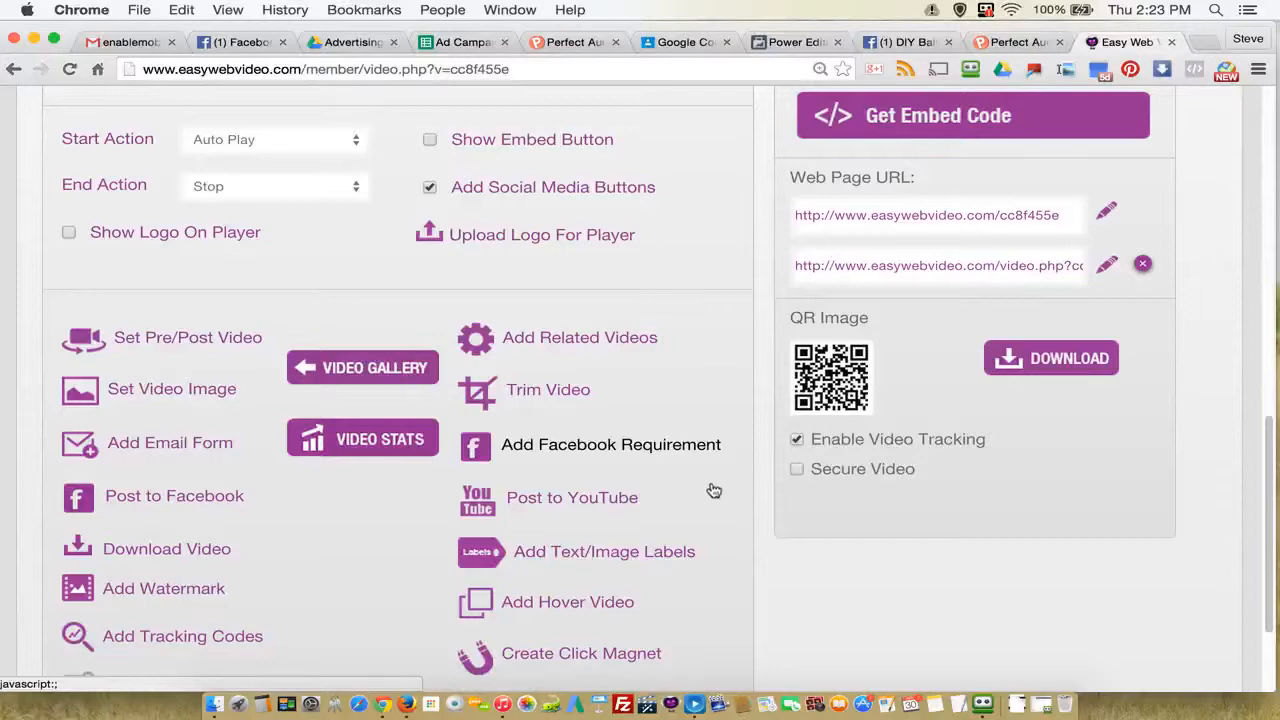
{"action": "scroll", "coordinate": [349, 529], "scroll_direction": "down", "scroll_amount": 1}
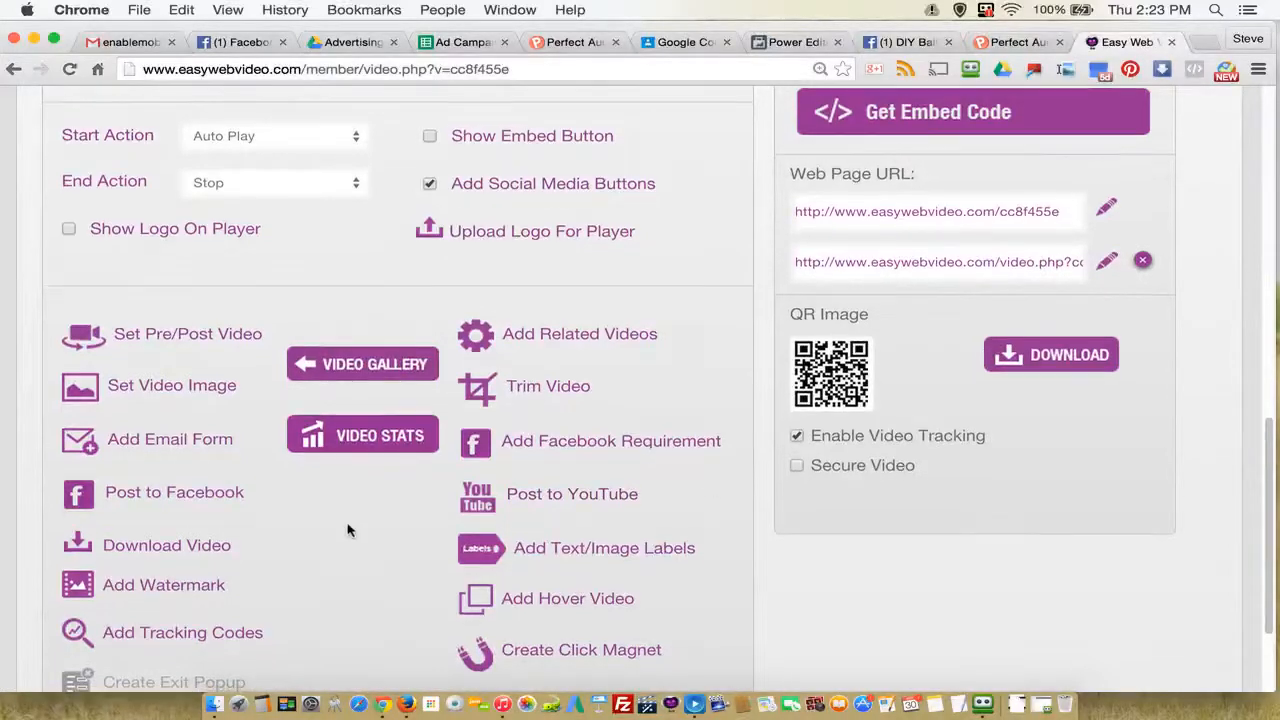
{"action": "scroll", "coordinate": [352, 529], "scroll_direction": "up", "scroll_amount": 2}
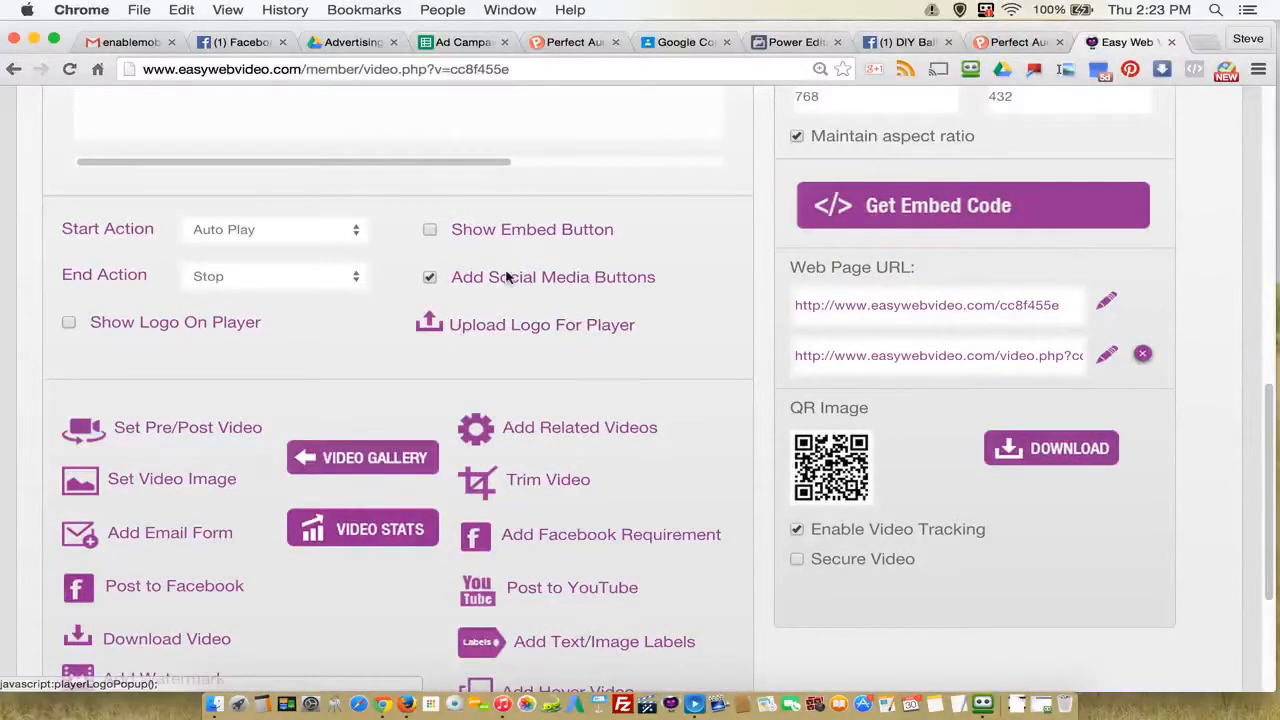
{"action": "scroll", "coordinate": [317, 608], "scroll_direction": "down", "scroll_amount": 1}
{"action": "scroll", "coordinate": [318, 600], "scroll_direction": "down", "scroll_amount": 2}
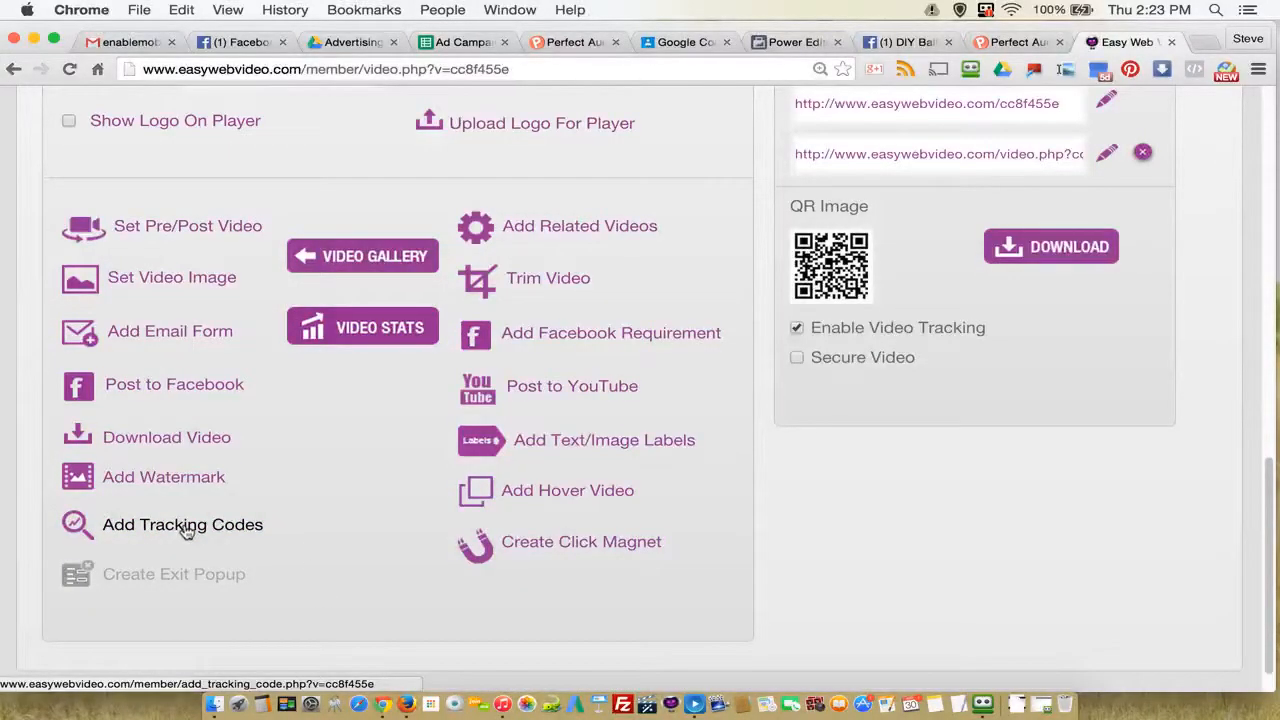
Step: Open the video's tracking codes, examine the Google Analytic and Facebook scripts, and go back to the Stander video folder
{"action": "left_click", "coordinate": [186, 527]}
{"action": "scroll", "coordinate": [675, 537], "scroll_direction": "down", "scroll_amount": 5}
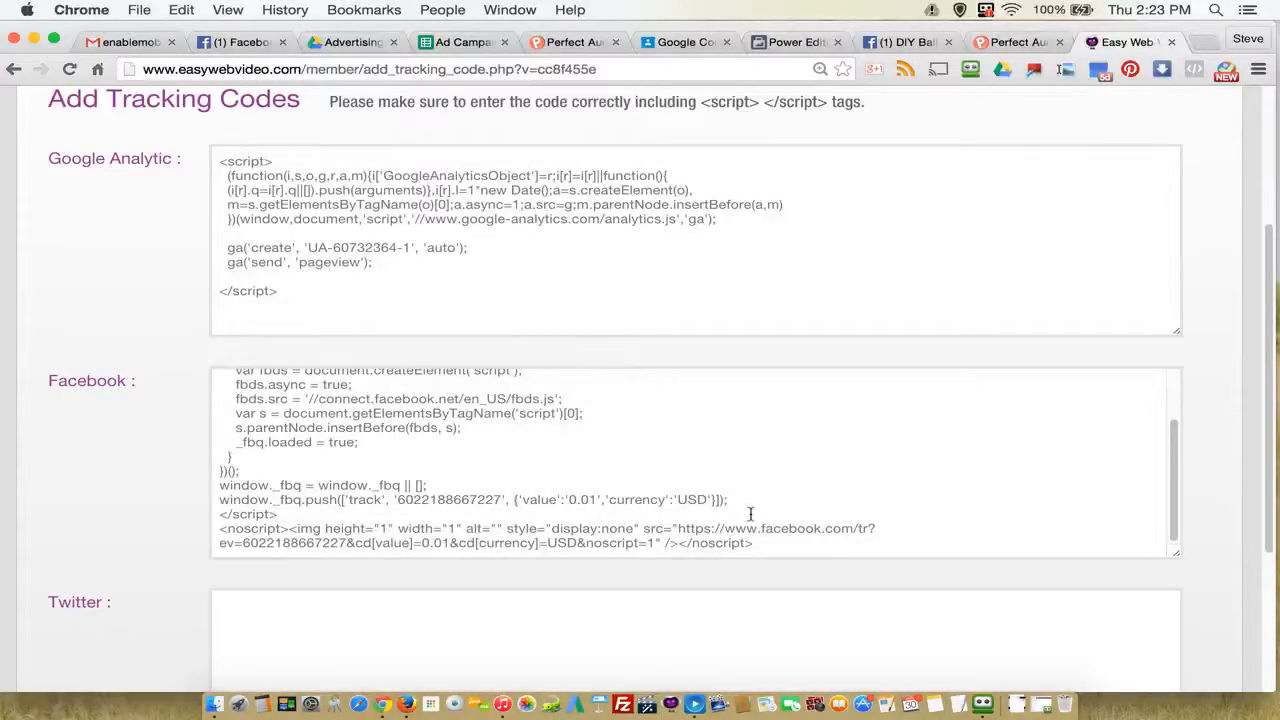
{"action": "scroll", "coordinate": [756, 510], "scroll_direction": "up", "scroll_amount": 5}
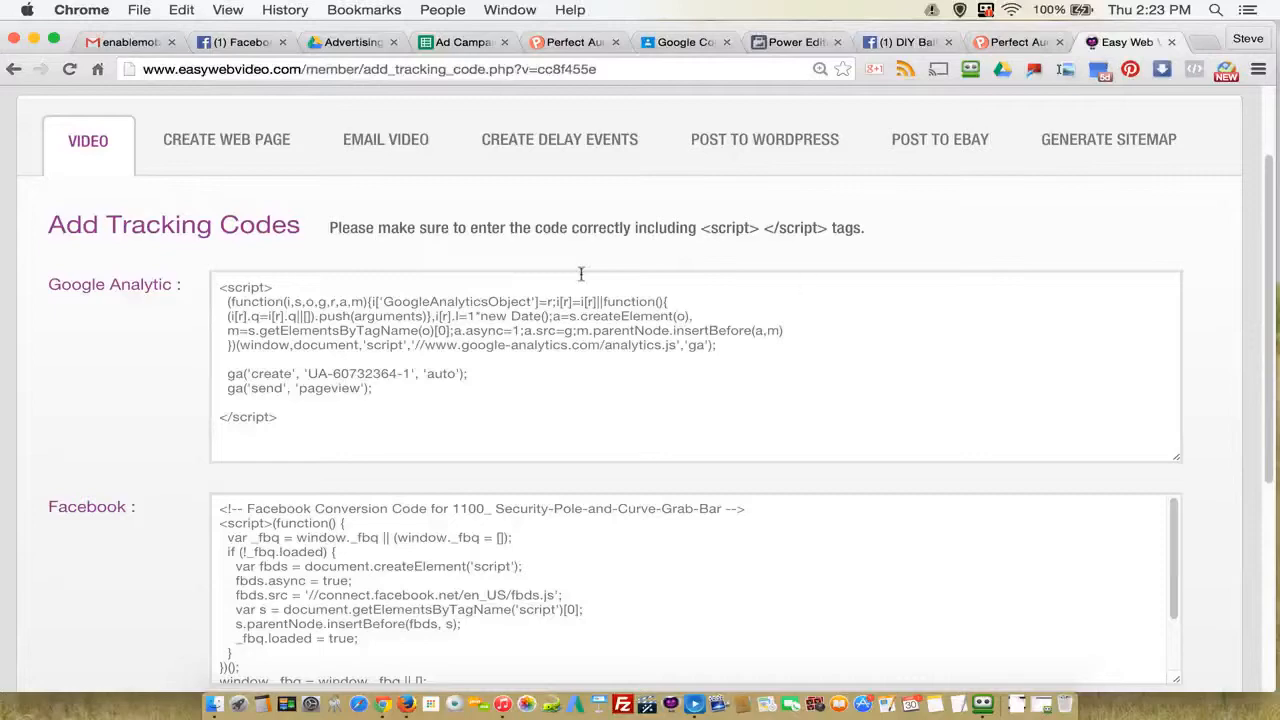
{"action": "left_click", "coordinate": [14, 70]}
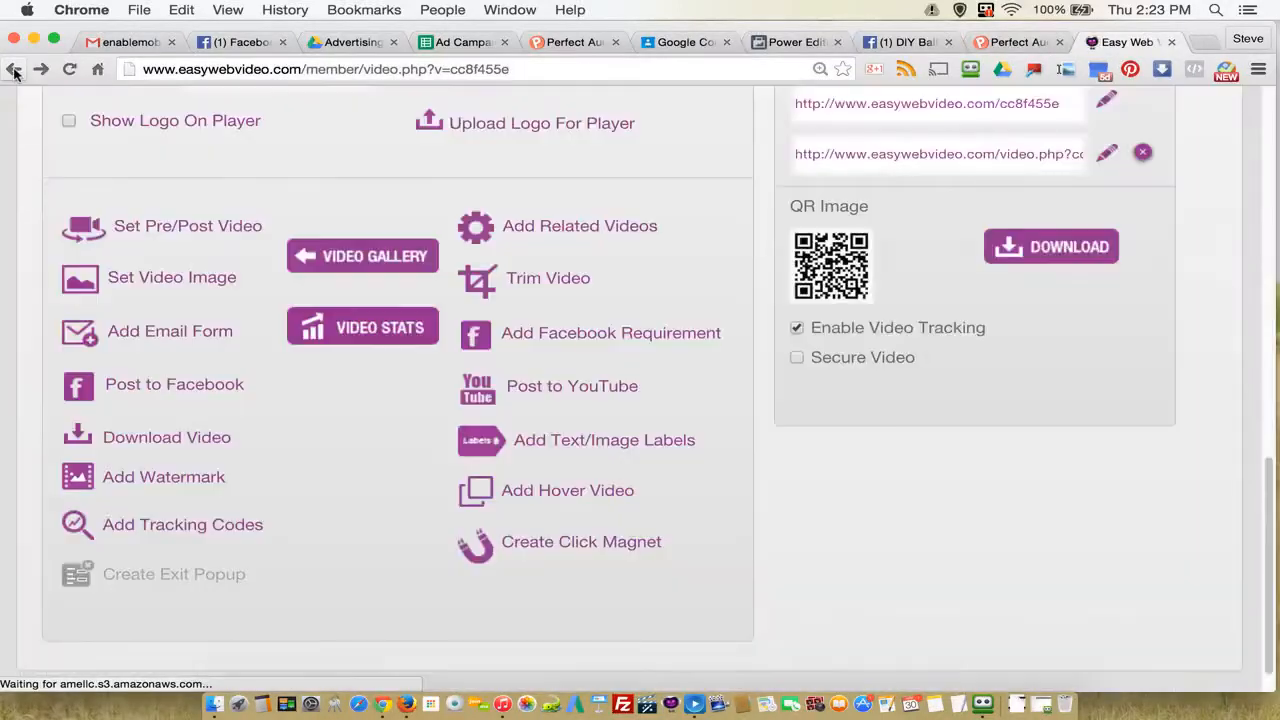
{"action": "left_click", "coordinate": [14, 70]}
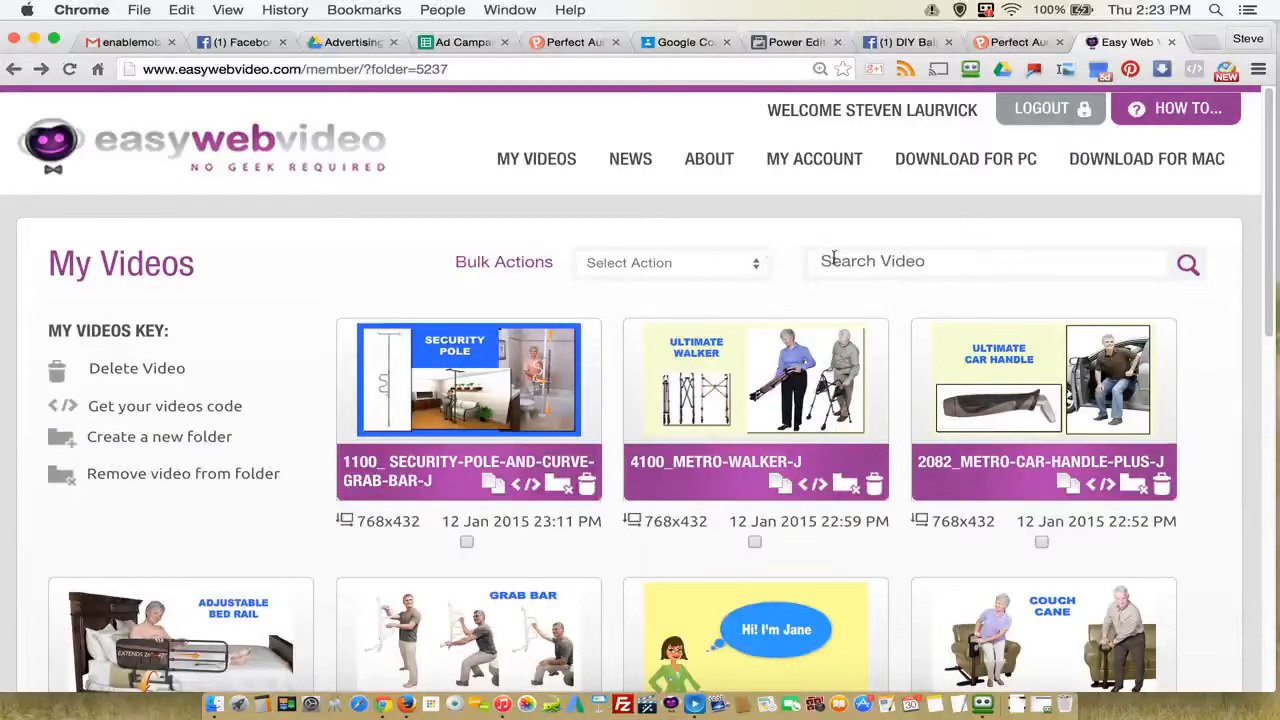
Step: Return to the Ad Campaign Blueprint spreadsheet and check the product, video and Facebook page links and the mark in row 80
{"action": "left_click", "coordinate": [468, 42]}
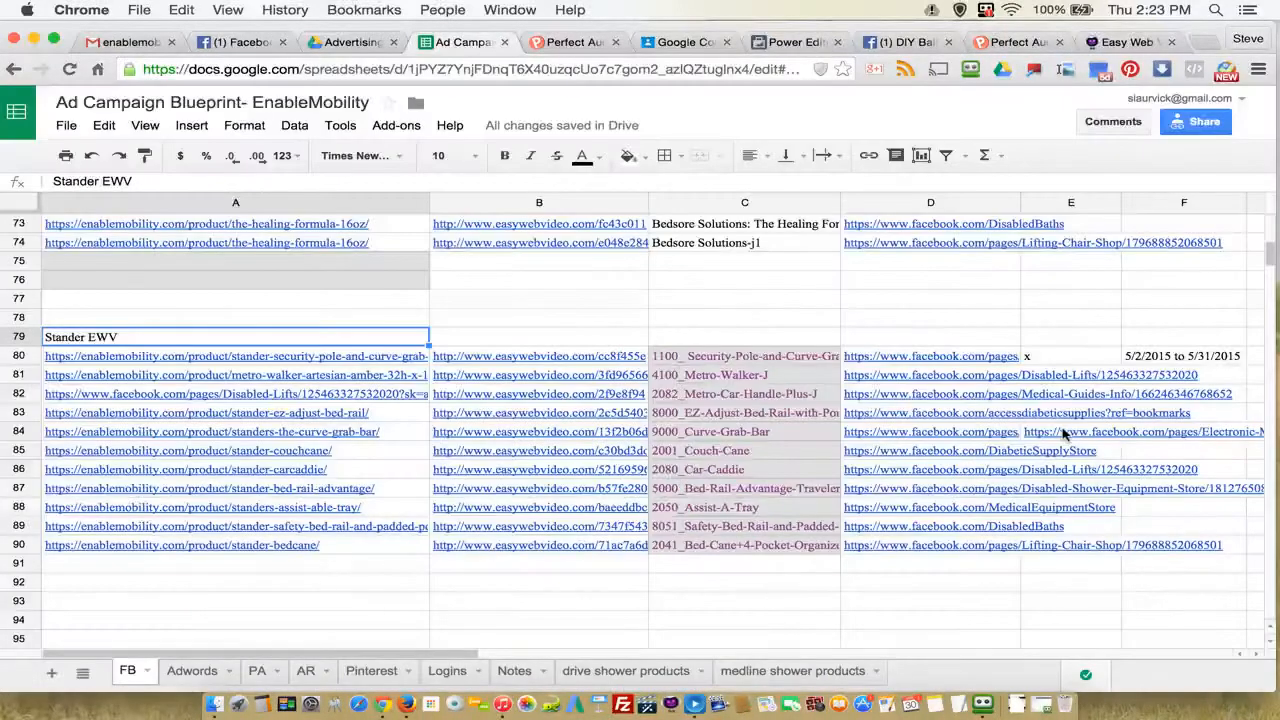
{"action": "left_click", "coordinate": [172, 360]}
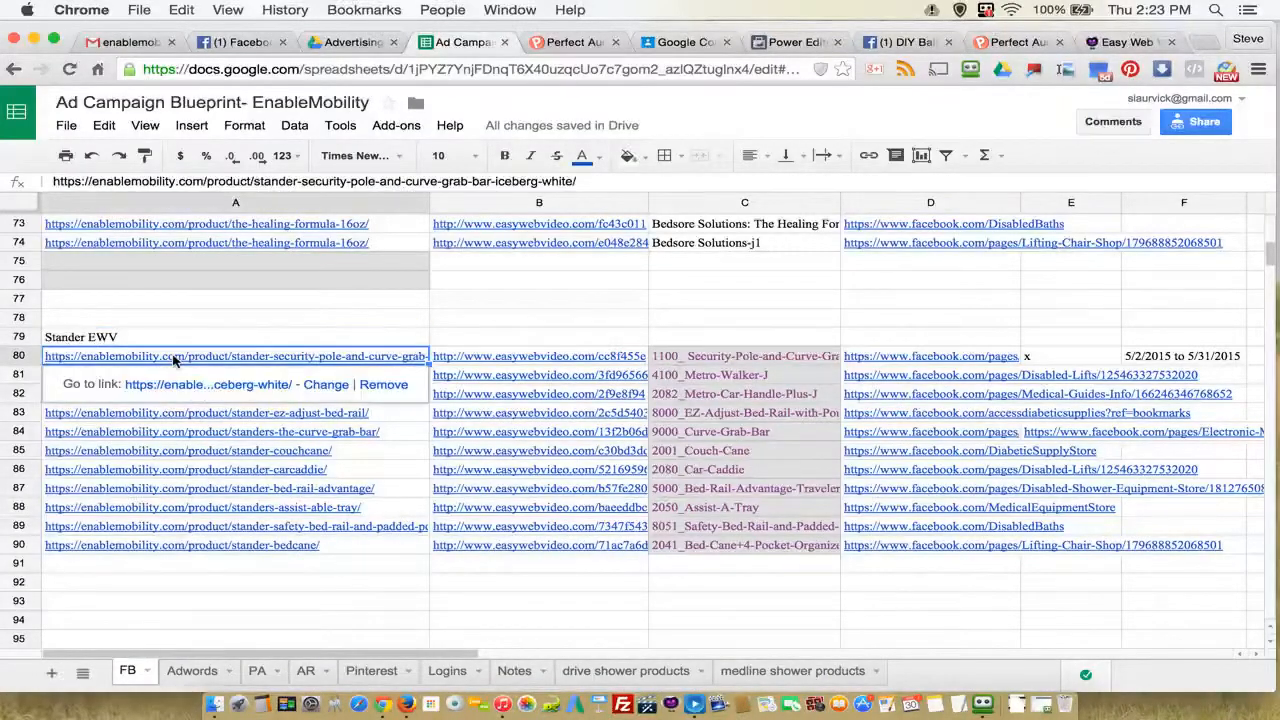
{"action": "left_click", "coordinate": [548, 360]}
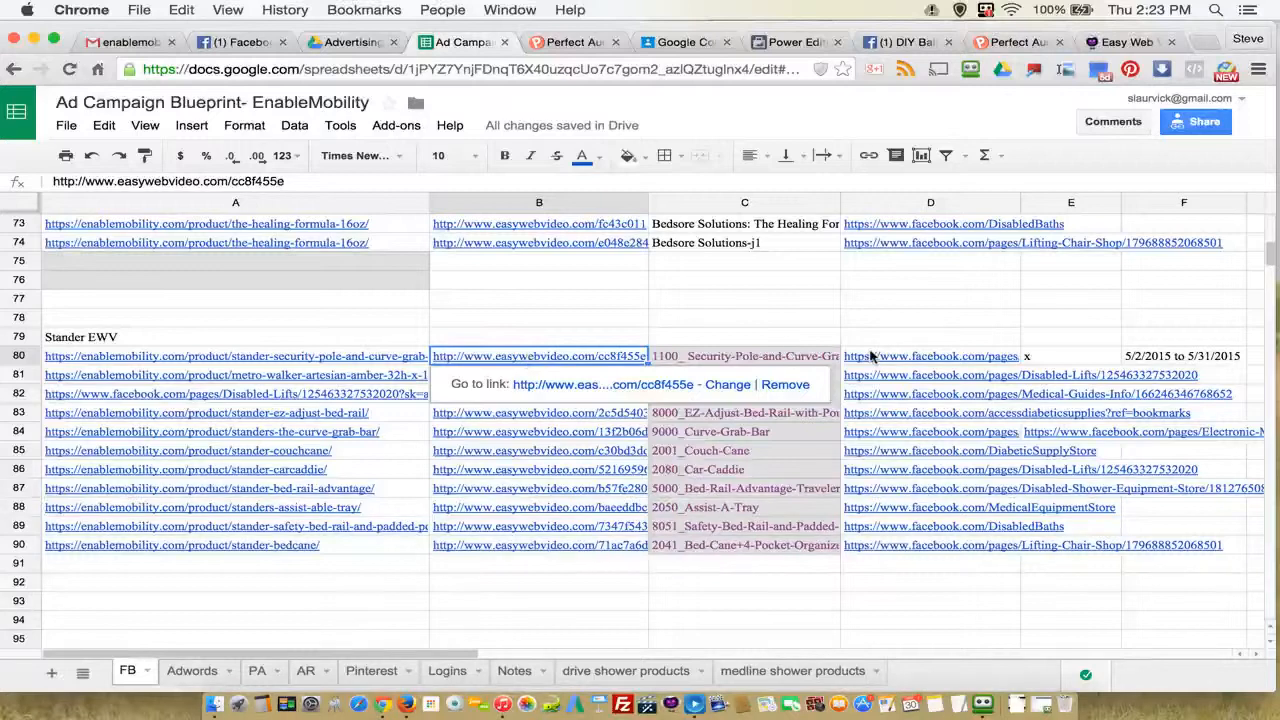
{"action": "left_click", "coordinate": [870, 360]}
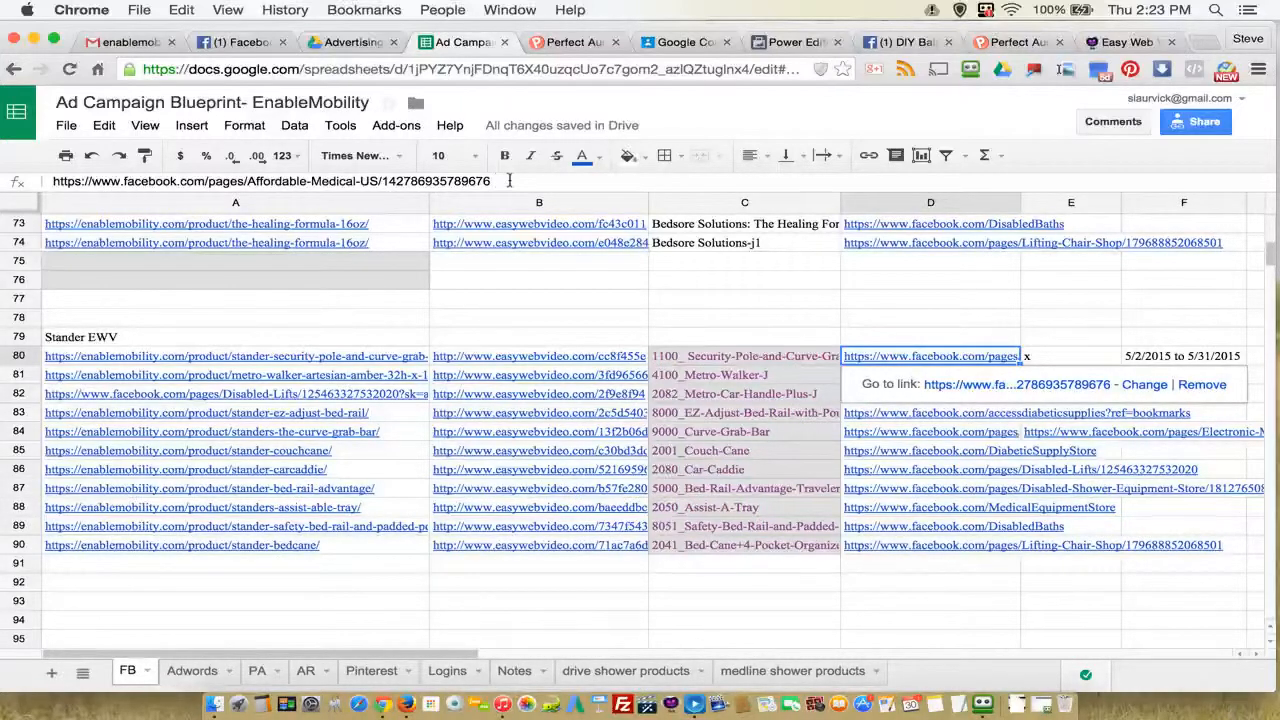
{"action": "left_click", "coordinate": [1040, 360]}
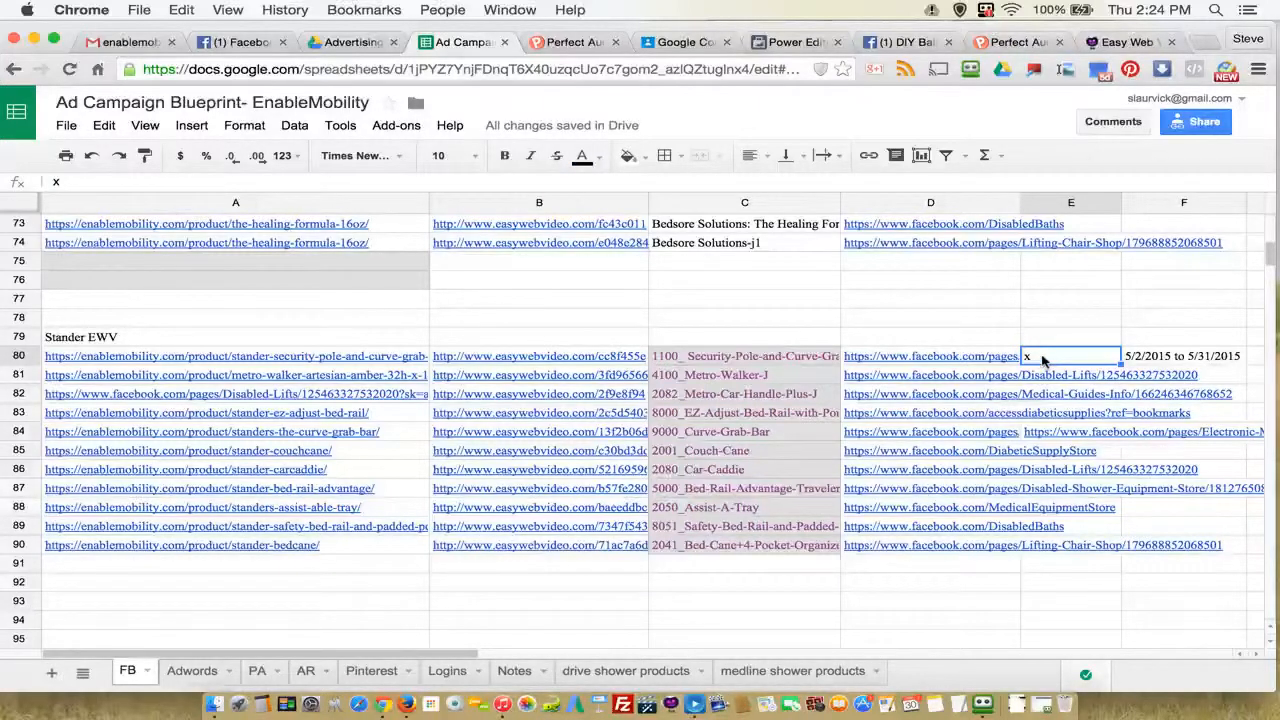
Step: Try to copy the start date 5/2/2015 from F80 into E80
{"action": "left_click", "coordinate": [1147, 363]}
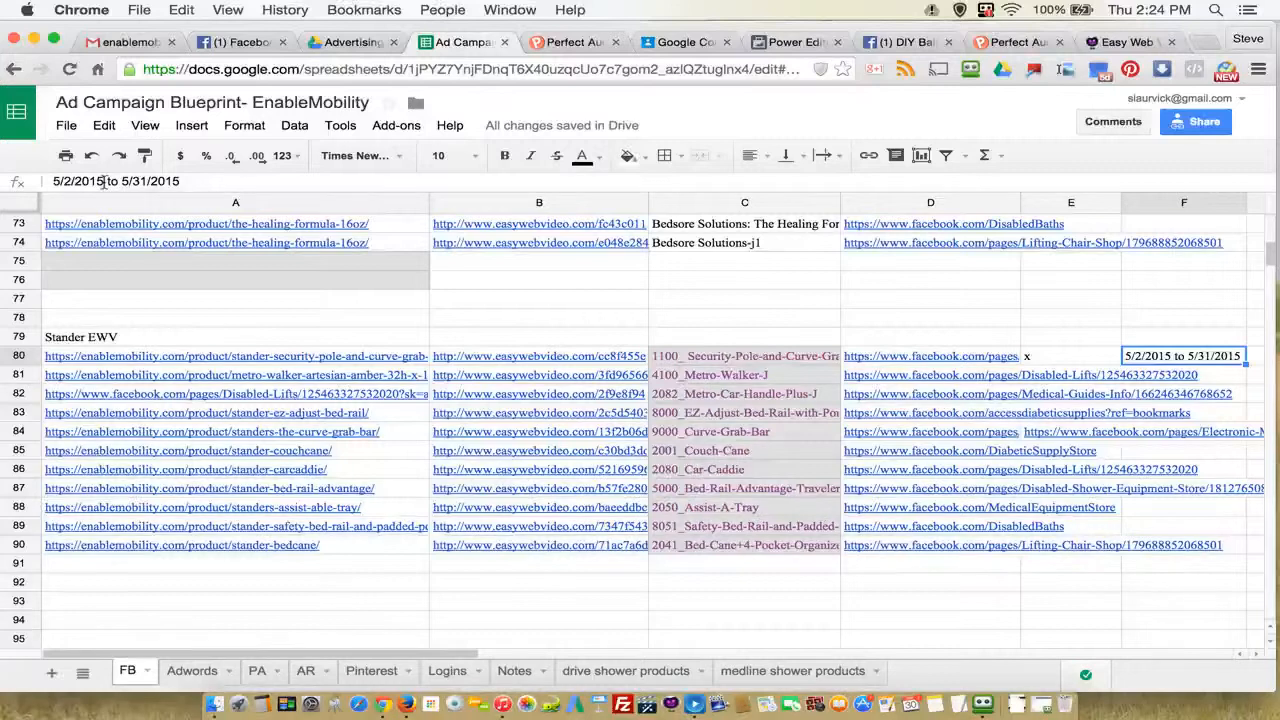
{"action": "left_click_drag", "start_coordinate": [104, 181], "coordinate": [53, 182]}
{"action": "right_click", "coordinate": [85, 182]}
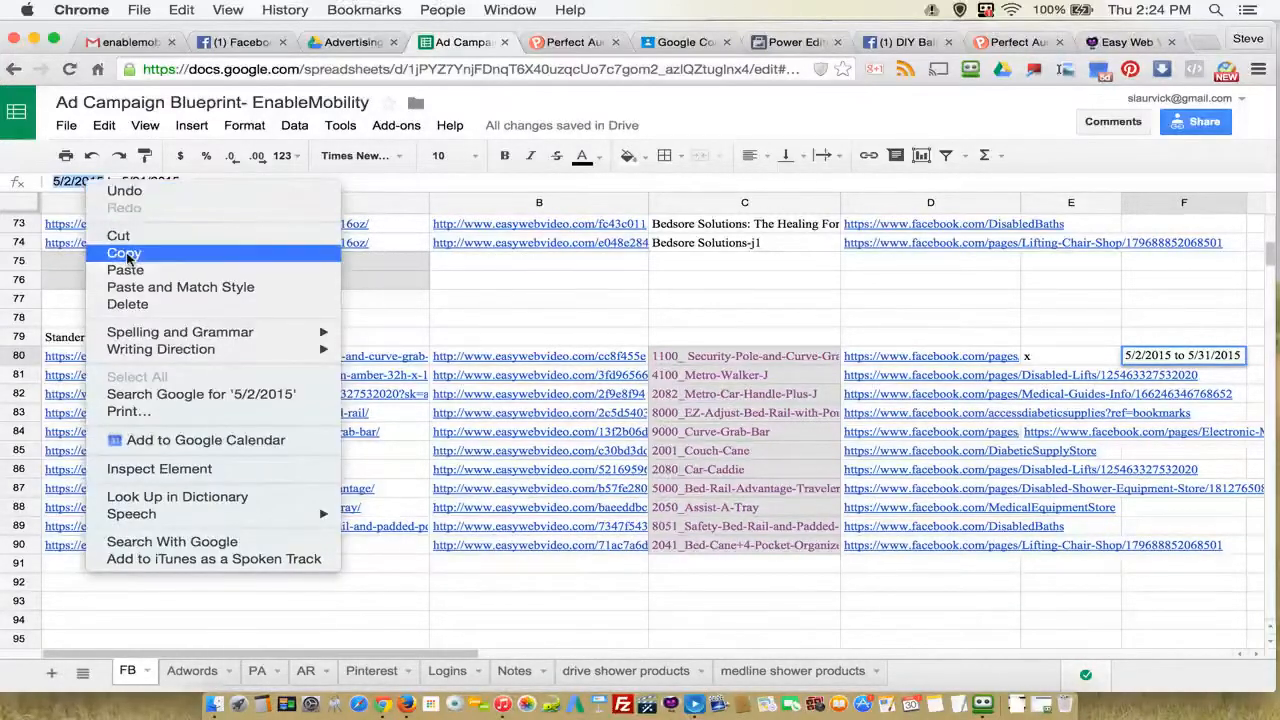
{"action": "left_click", "coordinate": [530, 350]}
{"action": "left_click", "coordinate": [1045, 368]}
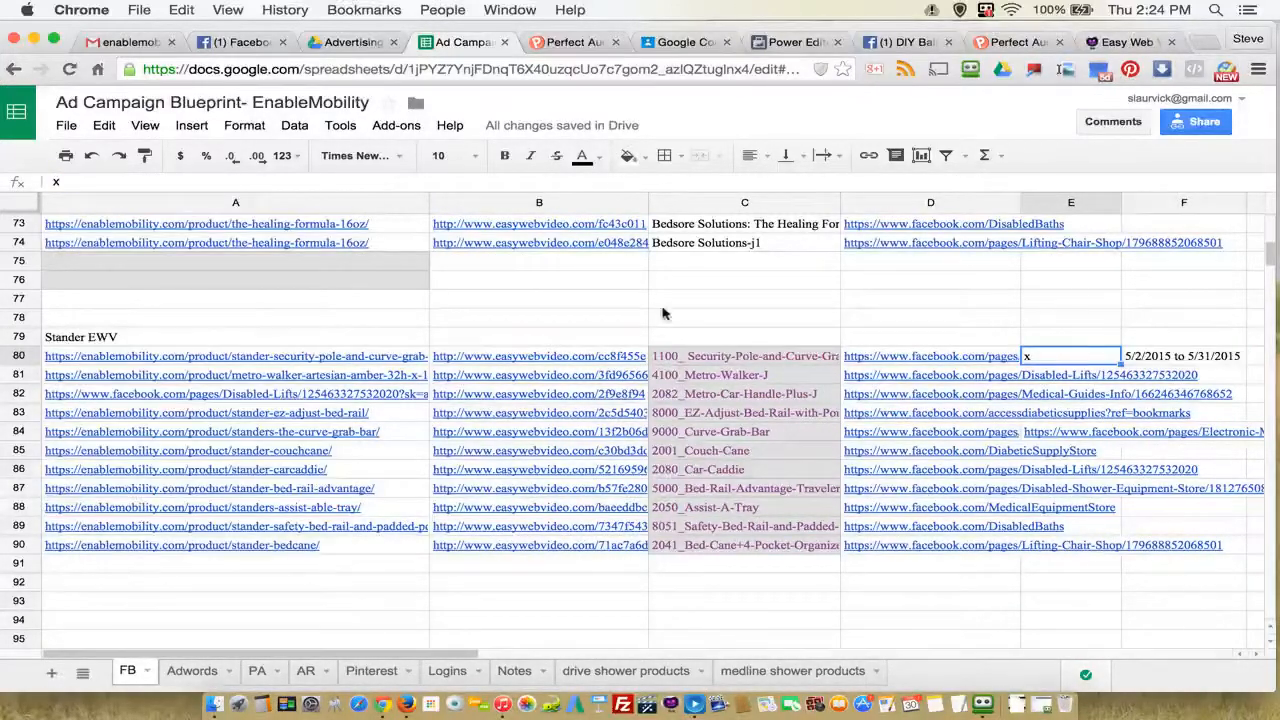
{"action": "left_click", "coordinate": [104, 184]}
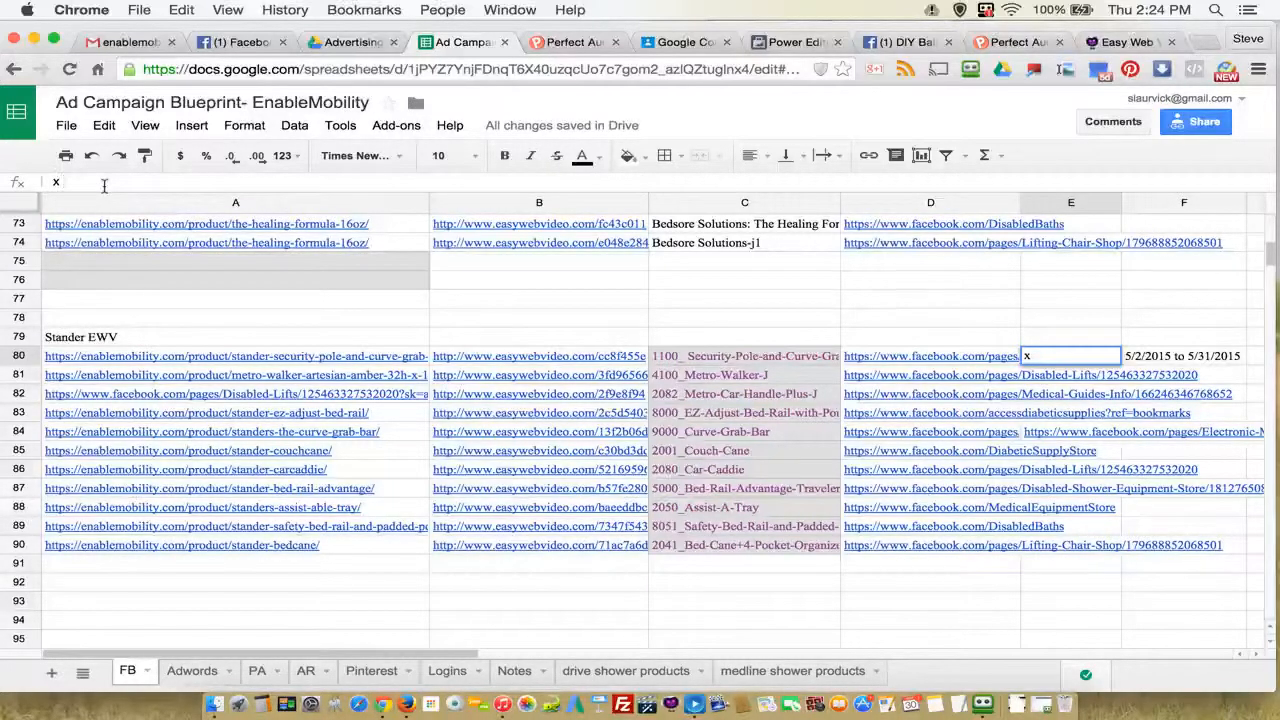
Step: Copy the start date 5/2/2015 from F80 and add it after the x in E80
{"action": "left_click", "coordinate": [1152, 361]}
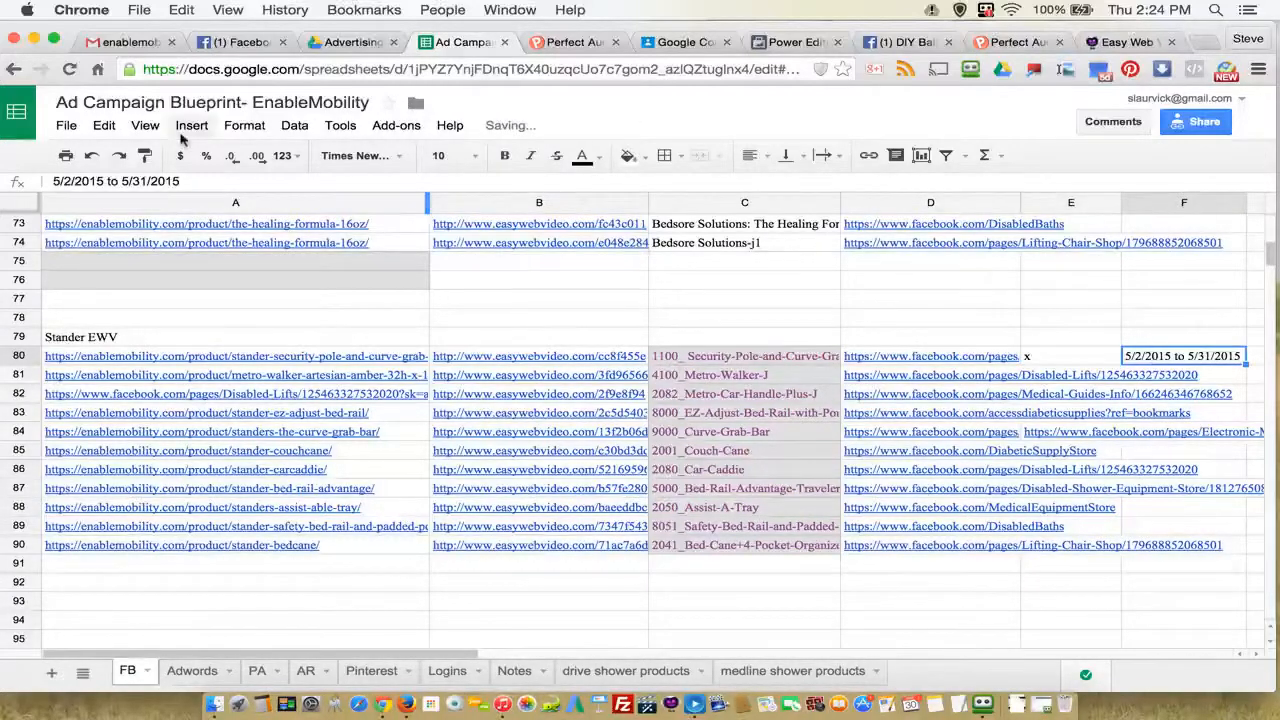
{"action": "left_click_drag", "start_coordinate": [104, 181], "coordinate": [53, 182]}
{"action": "right_click", "coordinate": [80, 182]}
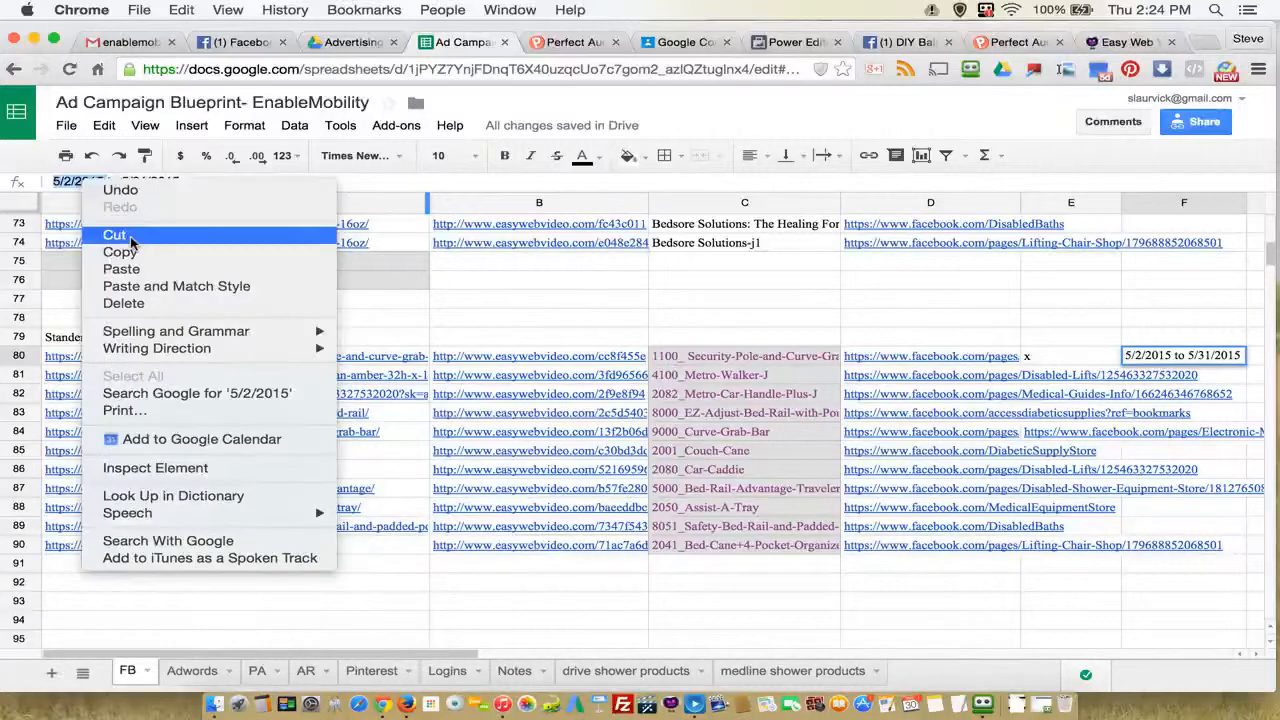
{"action": "left_click", "coordinate": [106, 246]}
{"action": "left_click_drag", "start_coordinate": [540, 261], "coordinate": [540, 280]}
{"action": "left_click", "coordinate": [1032, 361]}
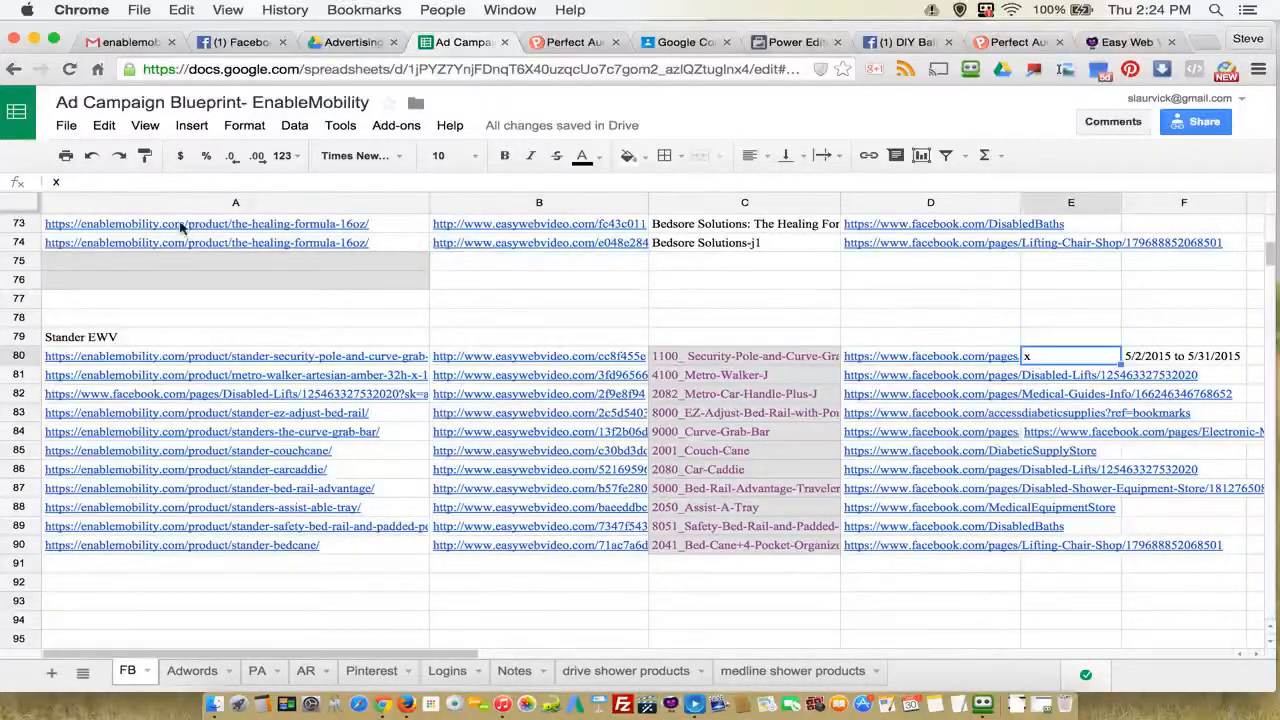
{"action": "left_click", "coordinate": [86, 181]}
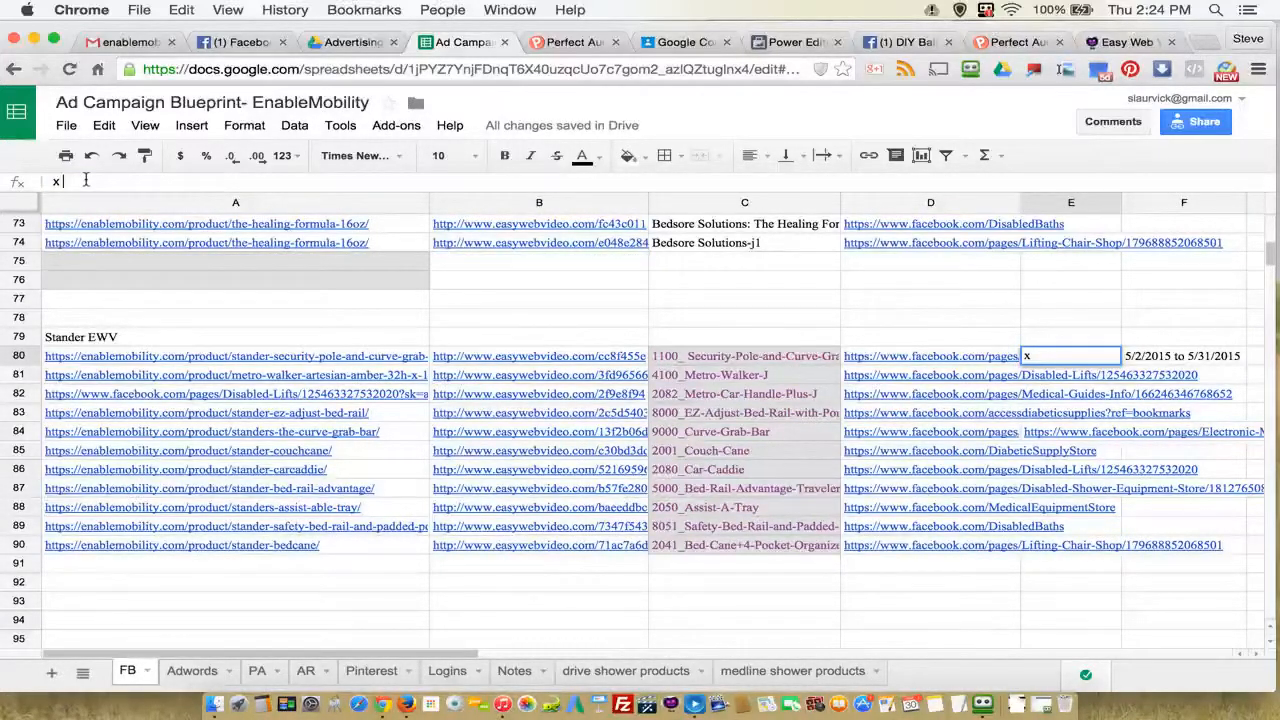
{"action": "key", "text": "ctrl+v"}
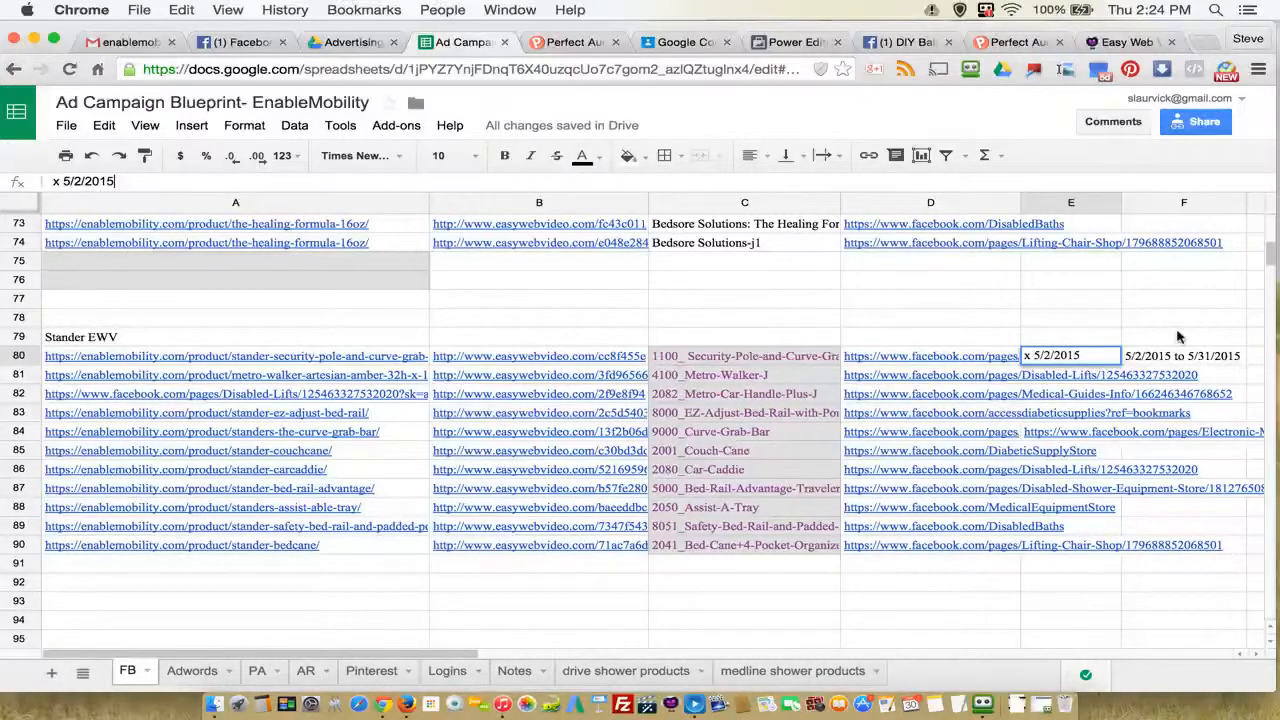
{"action": "left_click", "coordinate": [1150, 360]}
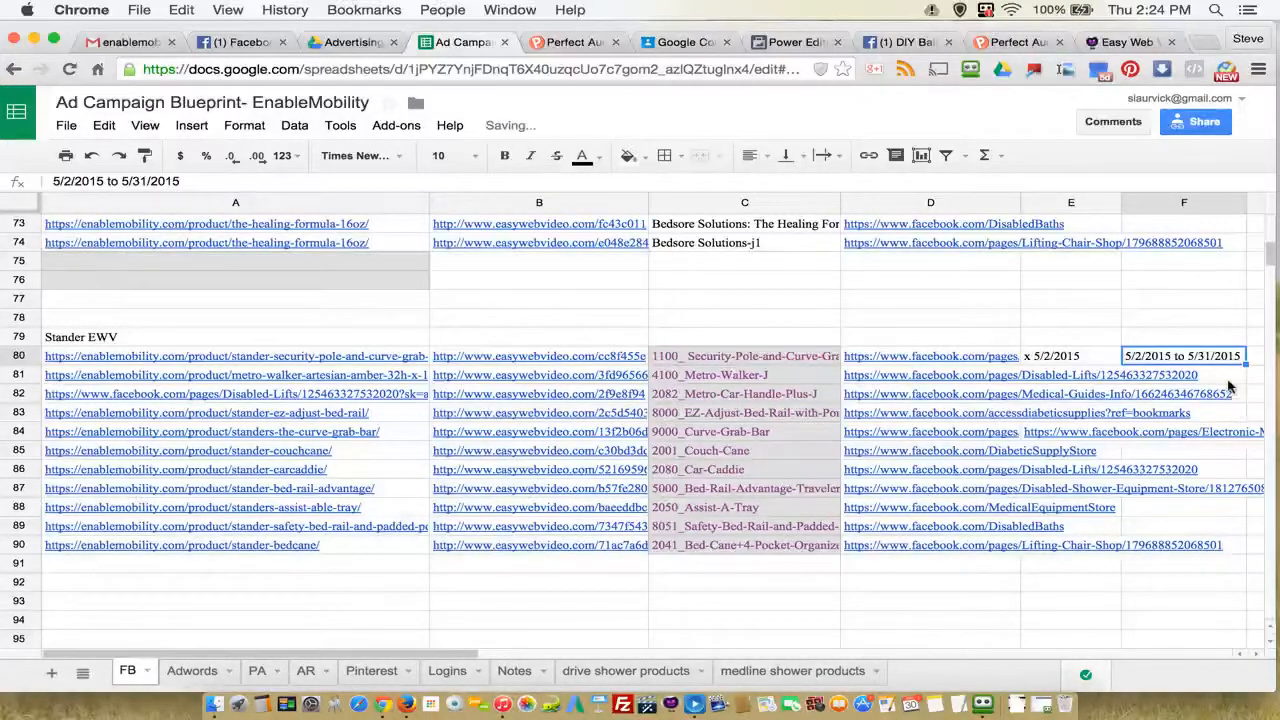
Step: Inspect the Disabled Lifts Facebook page link in D81 and the Easy Web Video link in B80
{"action": "left_click", "coordinate": [1055, 380]}
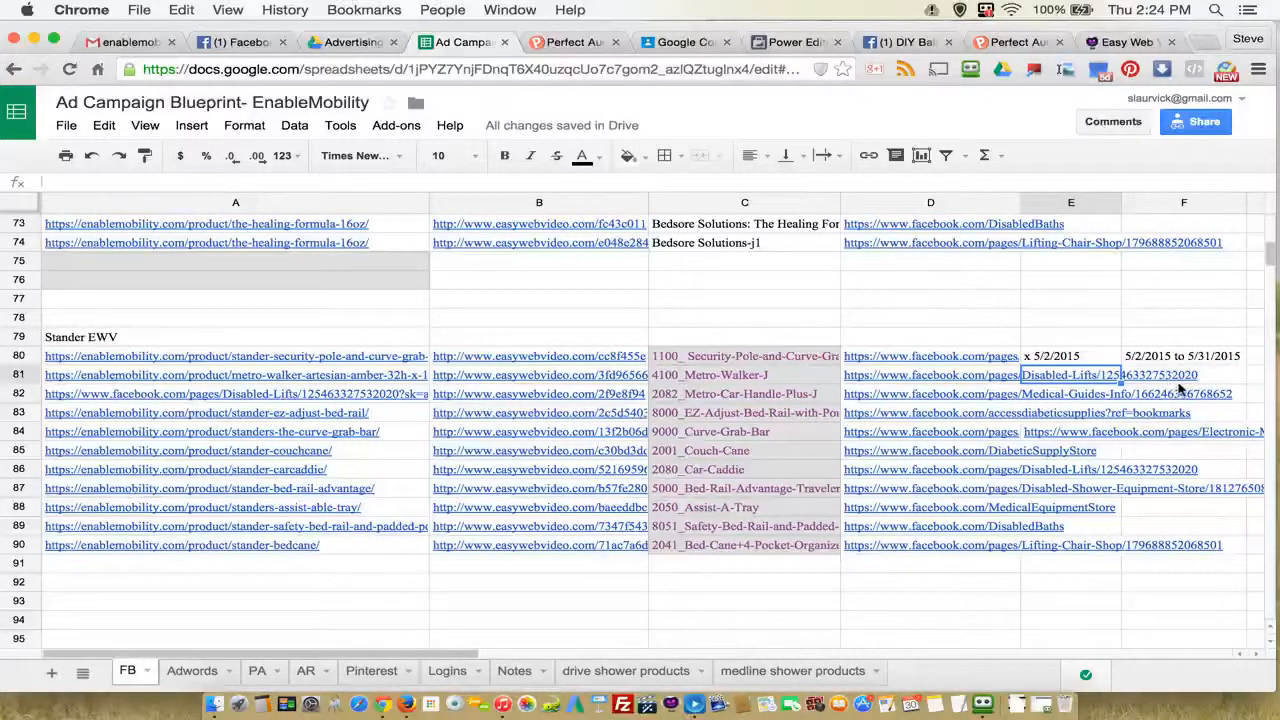
{"action": "left_click", "coordinate": [993, 377]}
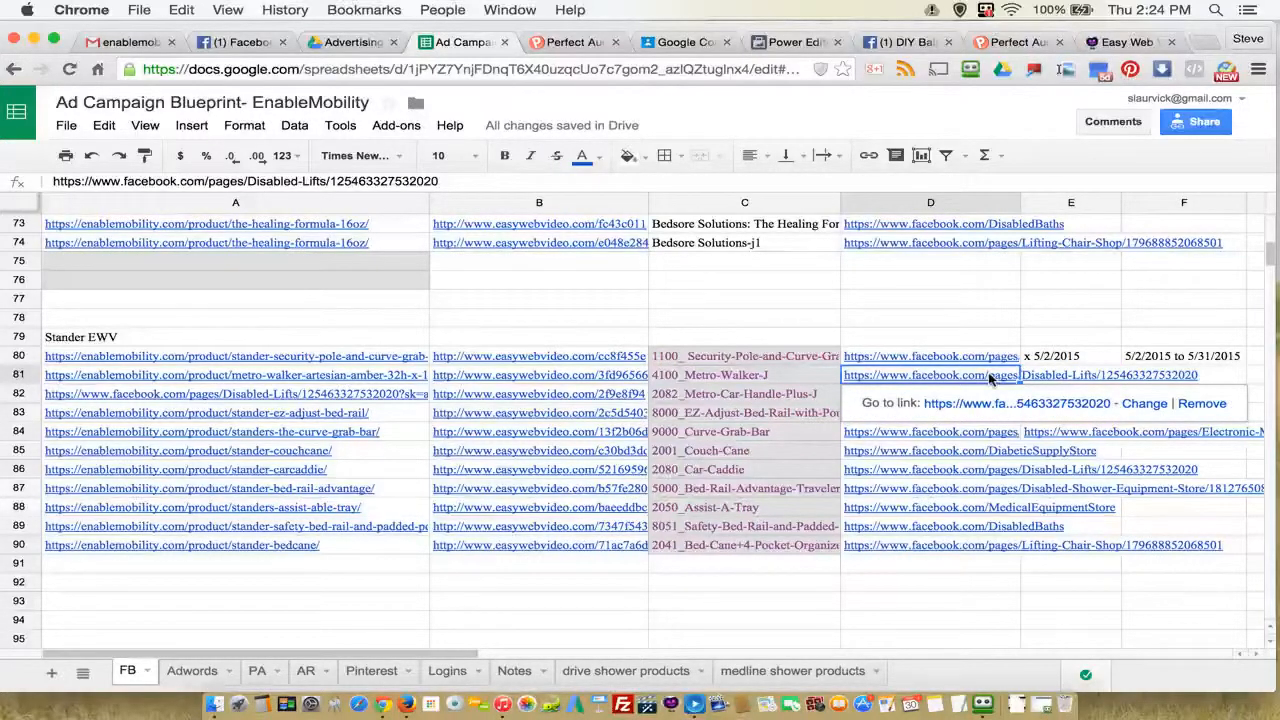
{"action": "left_click", "coordinate": [524, 359]}
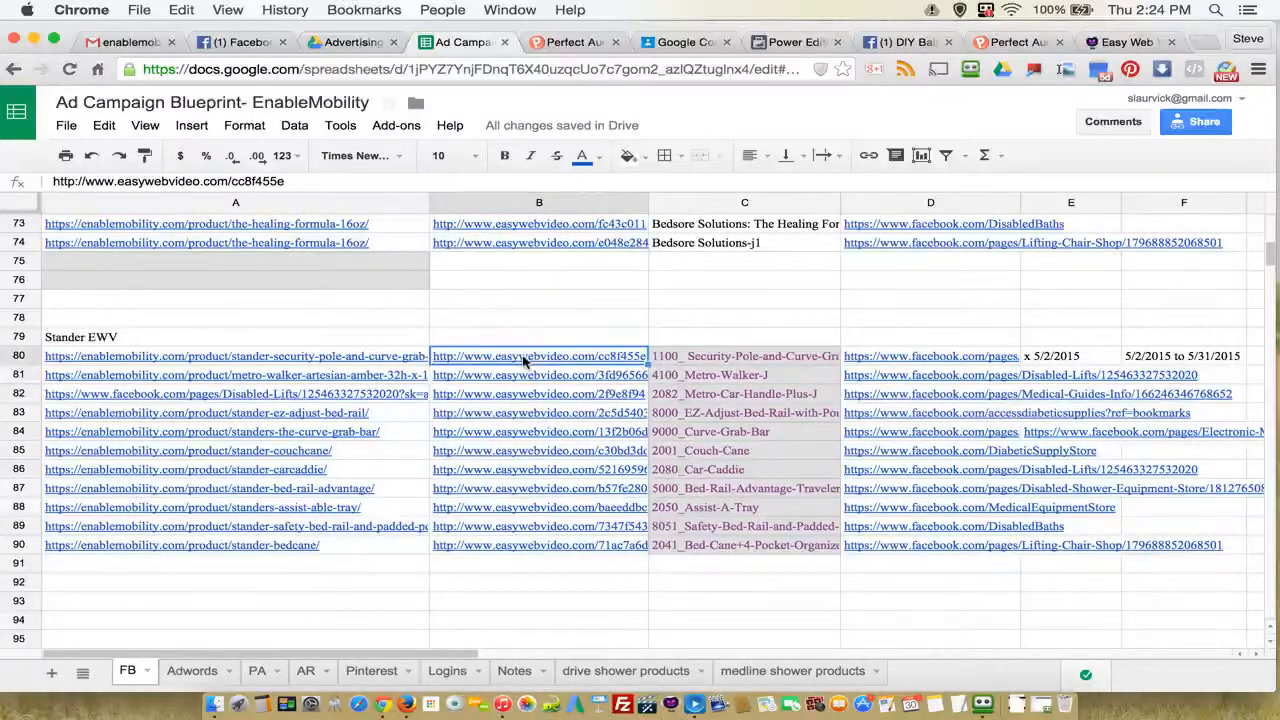
{"action": "left_click", "coordinate": [886, 376]}
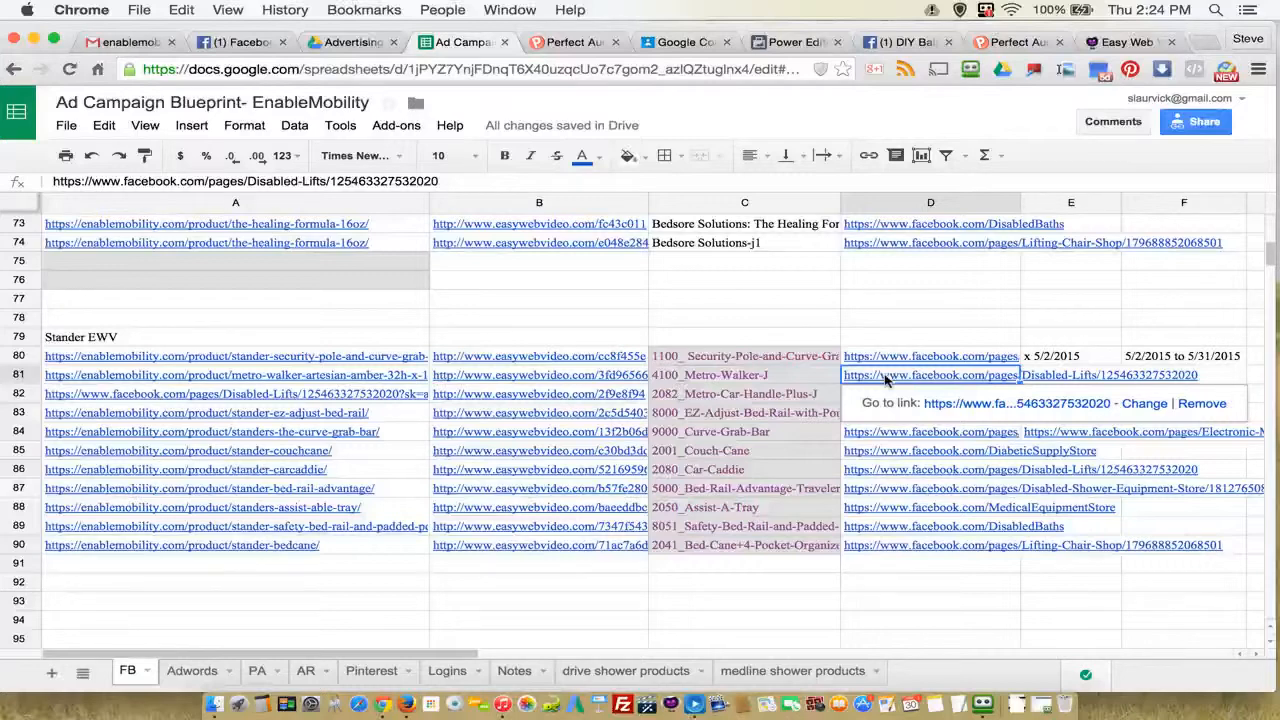
Step: Look at the new Stander ads in Power Editor, then return to the Ad Campaign Blueprint spreadsheet and select D76
{"action": "left_click", "coordinate": [795, 42]}
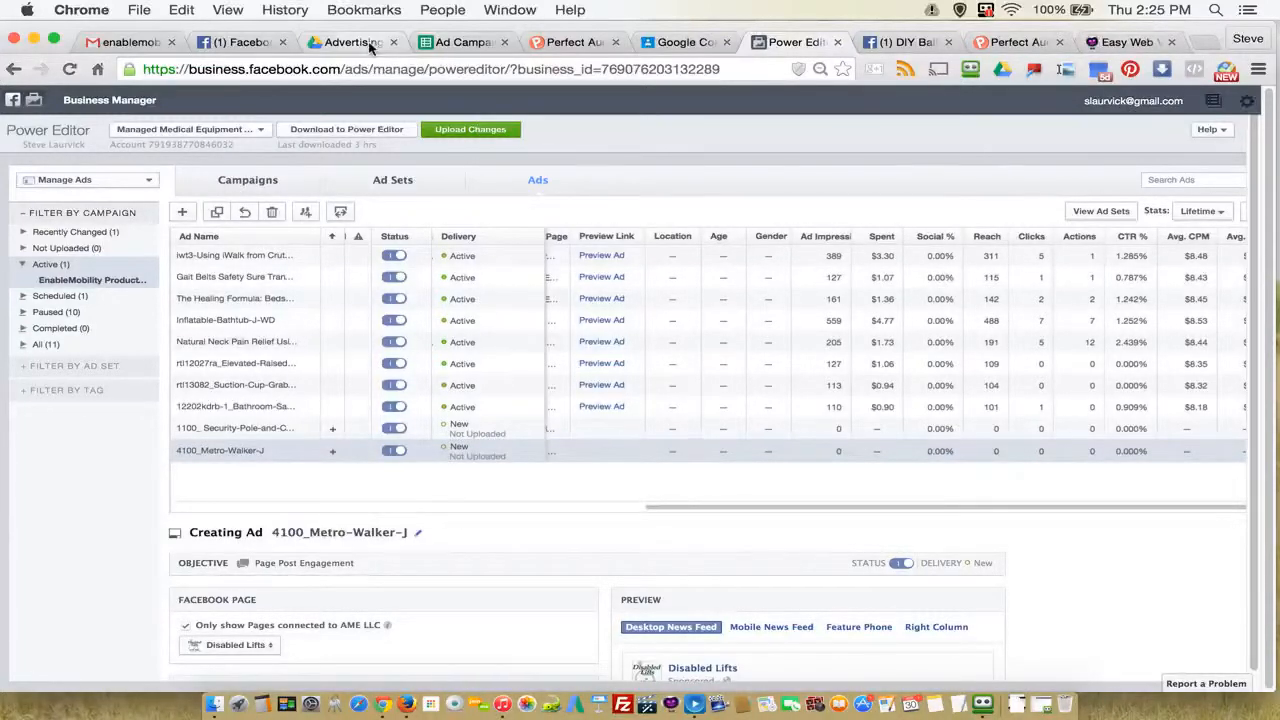
{"action": "left_click", "coordinate": [477, 44]}
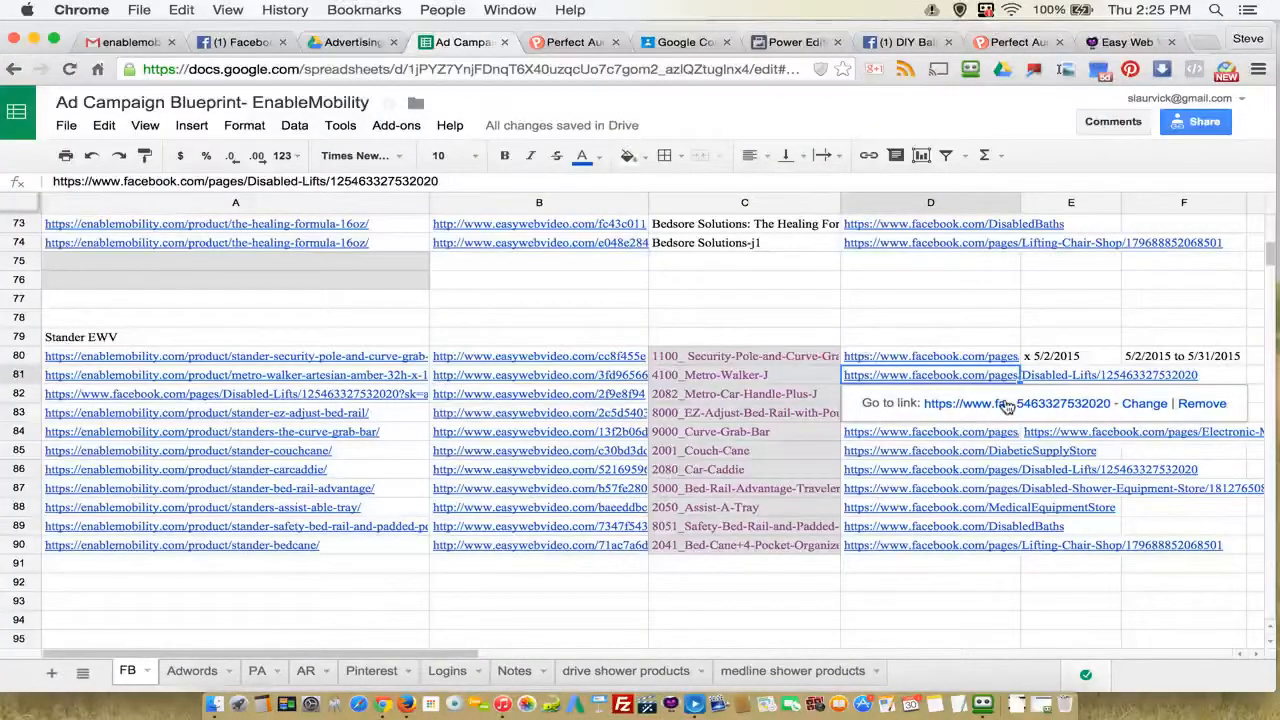
{"action": "left_click", "coordinate": [903, 287]}
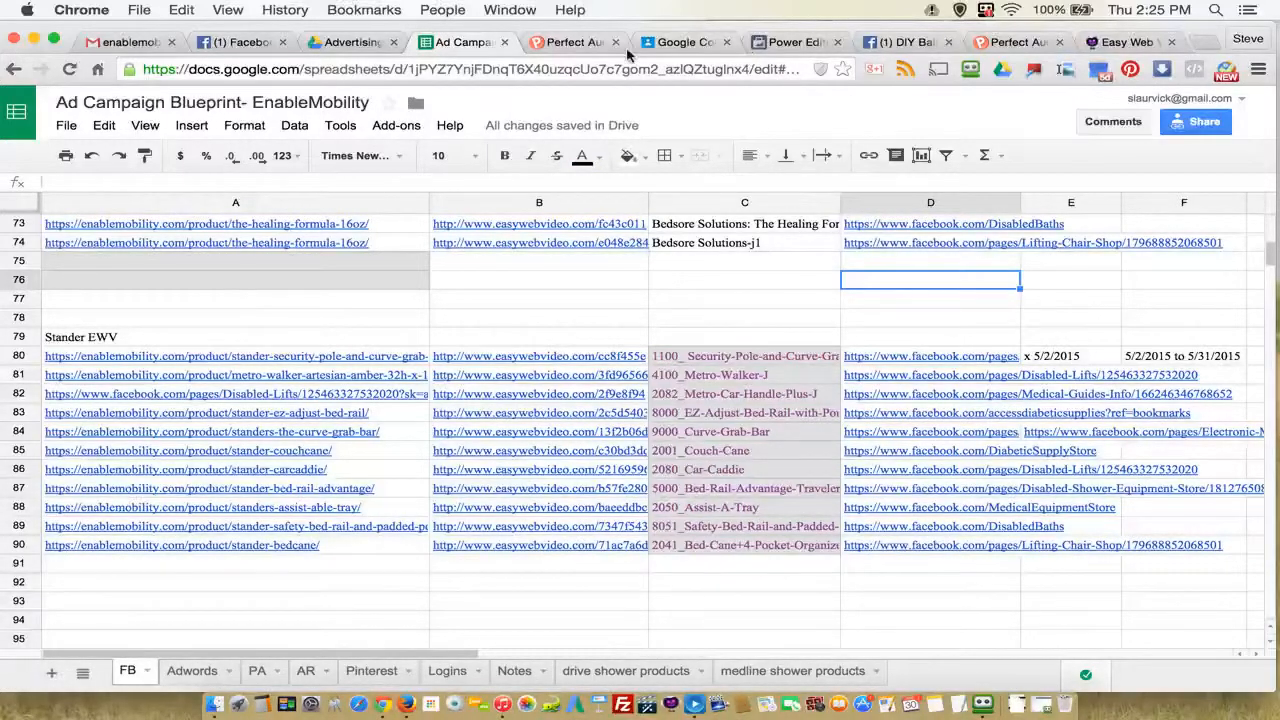
Step: Look over the Facebook Pages list and the campaigns, ad sets and ads in Power Editor
{"action": "left_click", "coordinate": [240, 42]}
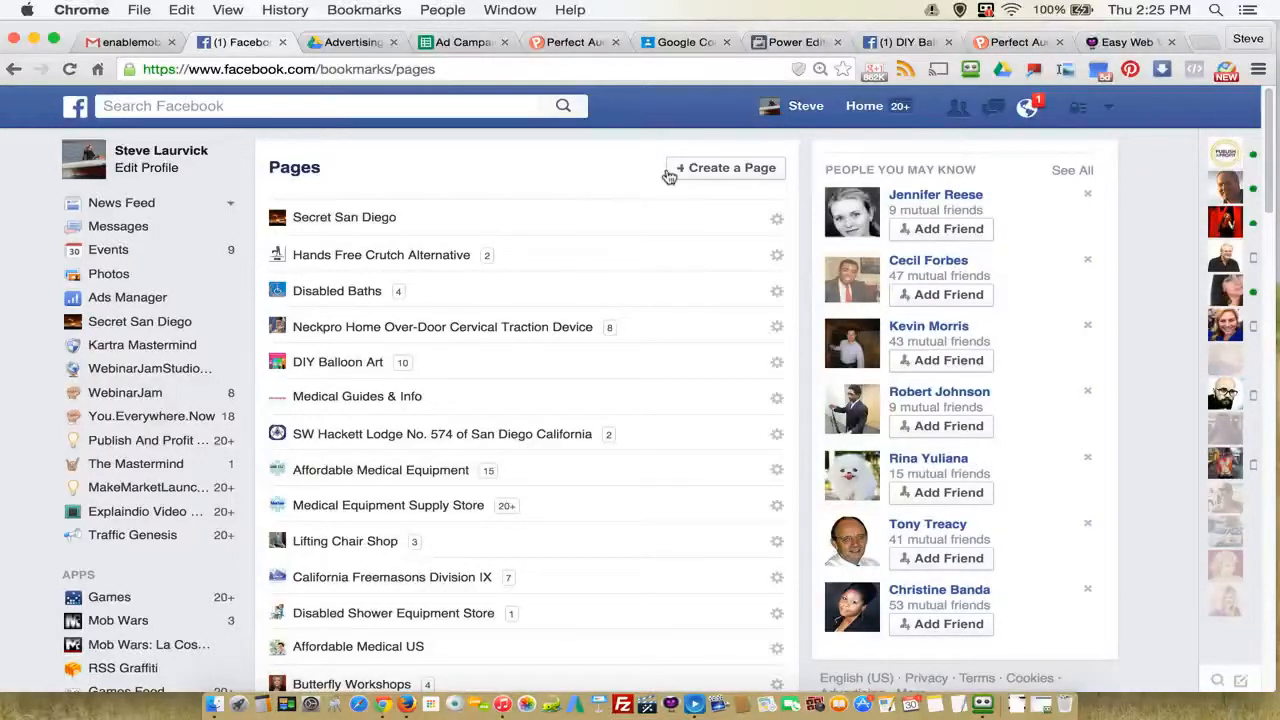
{"action": "left_click", "coordinate": [795, 42]}
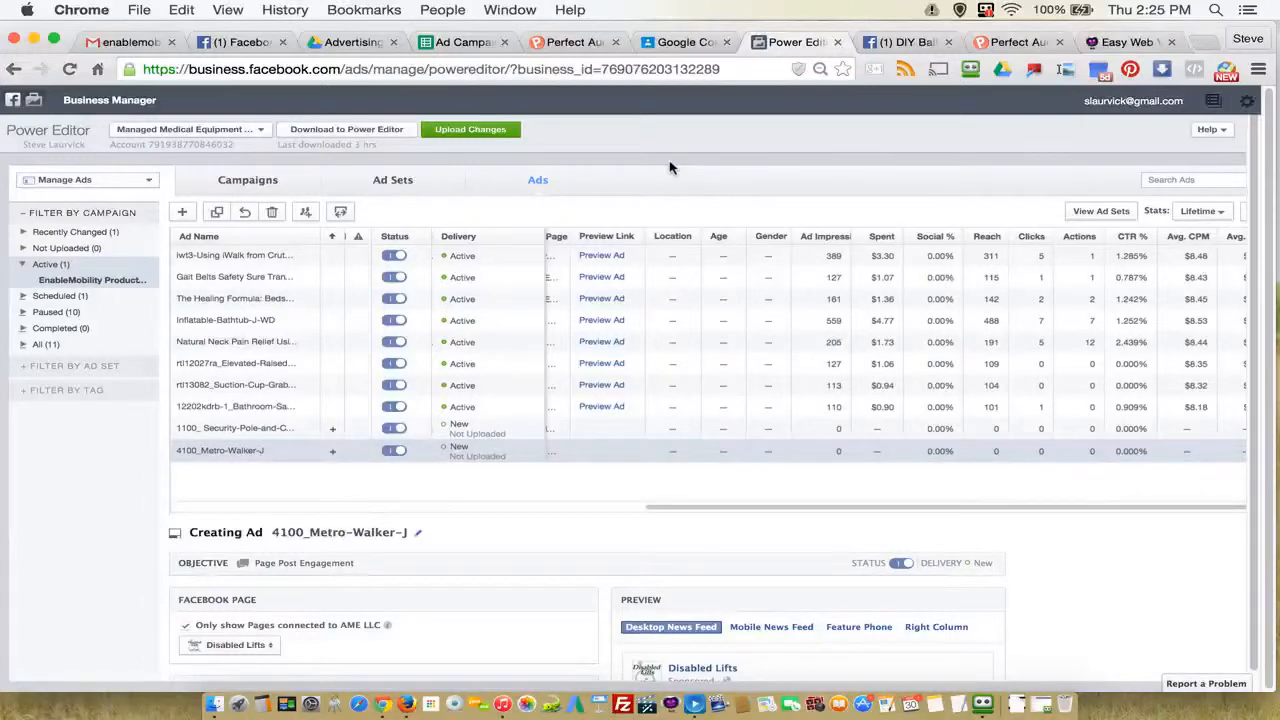
{"action": "left_click", "coordinate": [248, 180]}
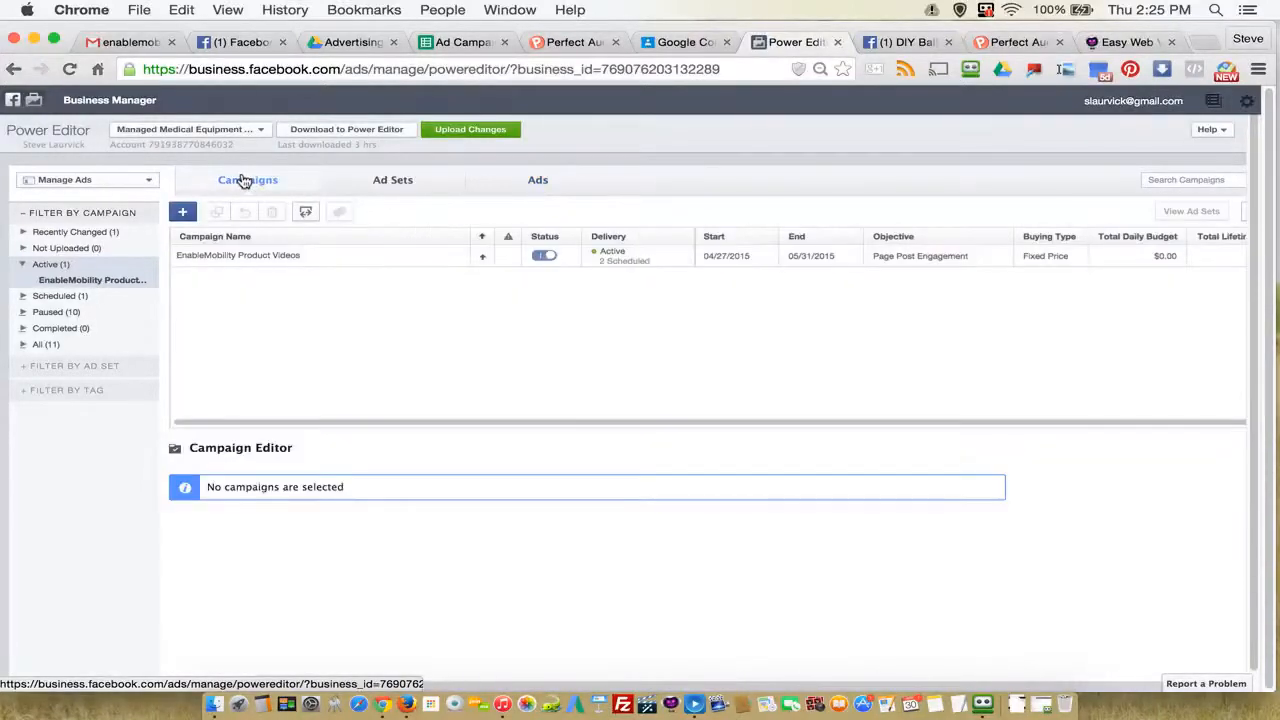
{"action": "left_click", "coordinate": [395, 183]}
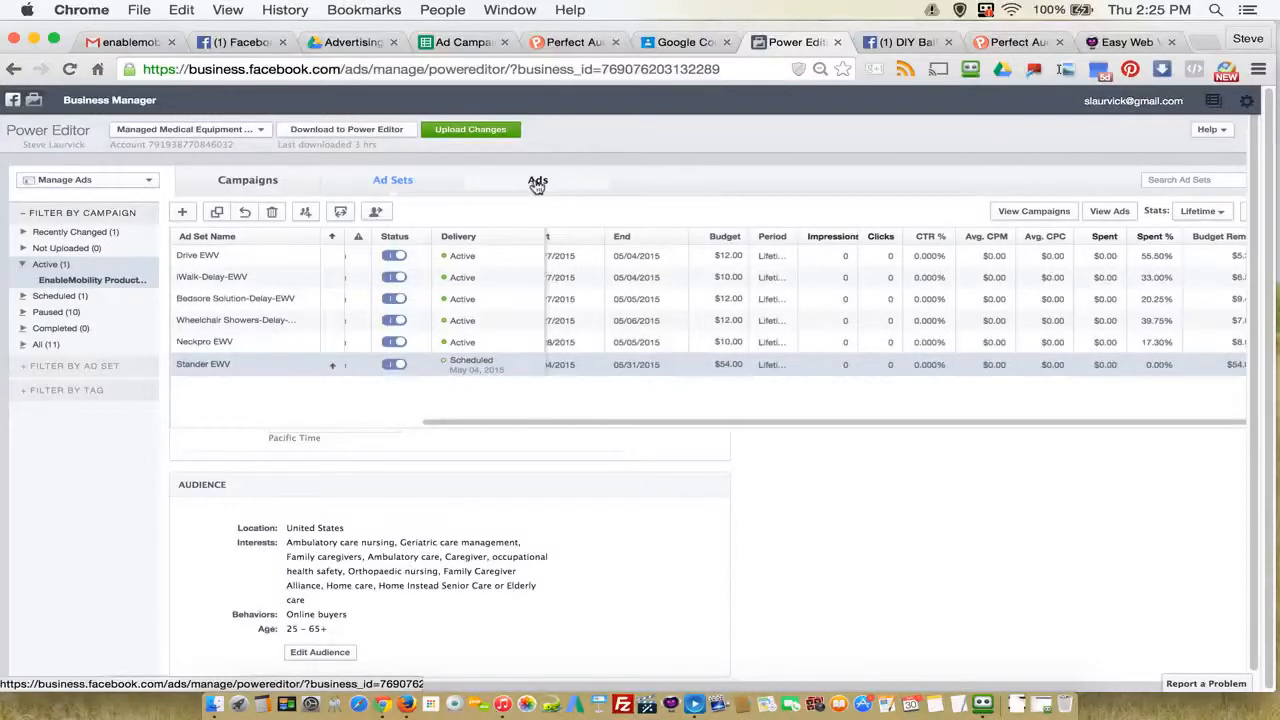
{"action": "left_click", "coordinate": [537, 183]}
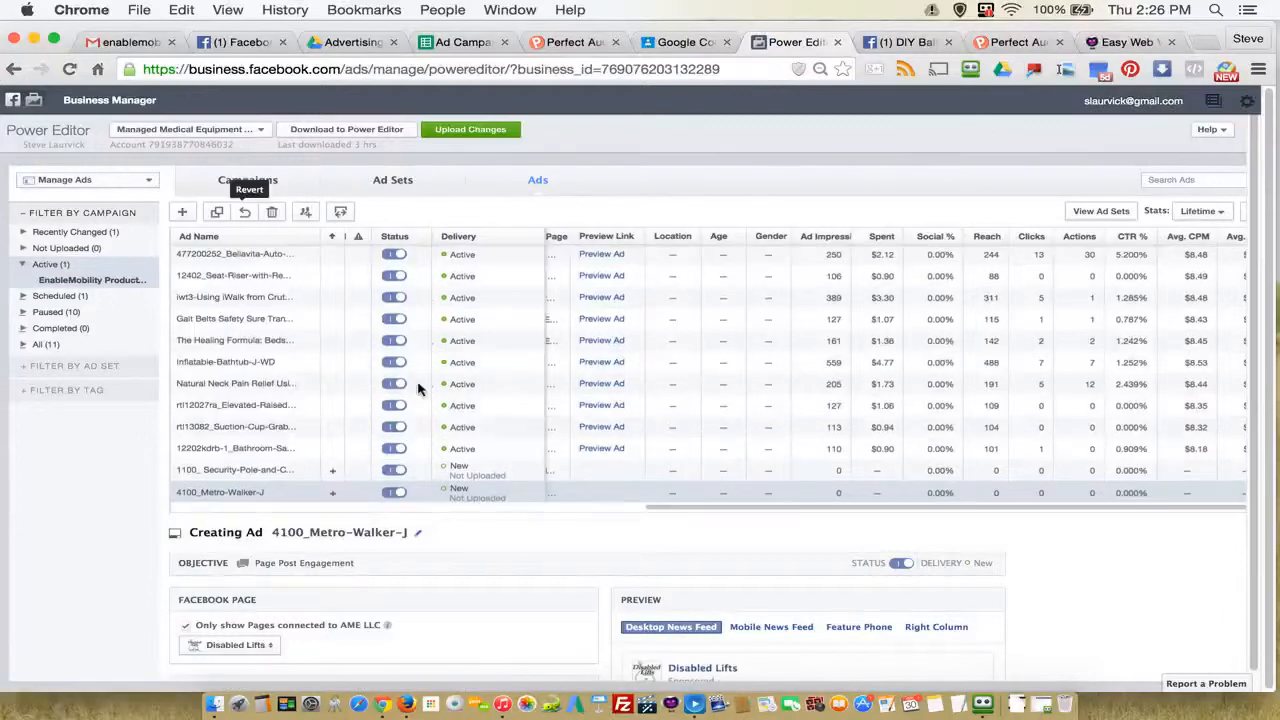
Step: Select the 477200252_Bellavita ad and examine the ads' ad set names, schedule dates and performance columns
{"action": "scroll", "coordinate": [420, 389], "scroll_direction": "down", "scroll_amount": 1}
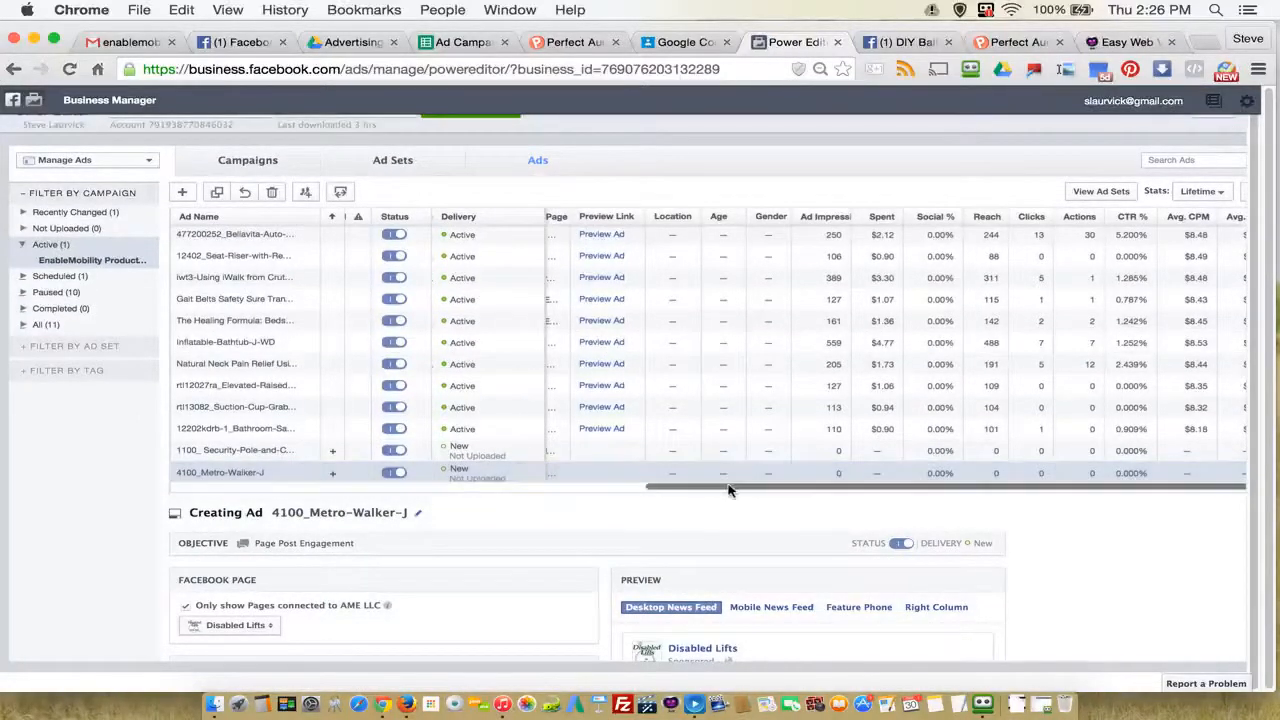
{"action": "left_click_drag", "start_coordinate": [728, 490], "coordinate": [248, 491]}
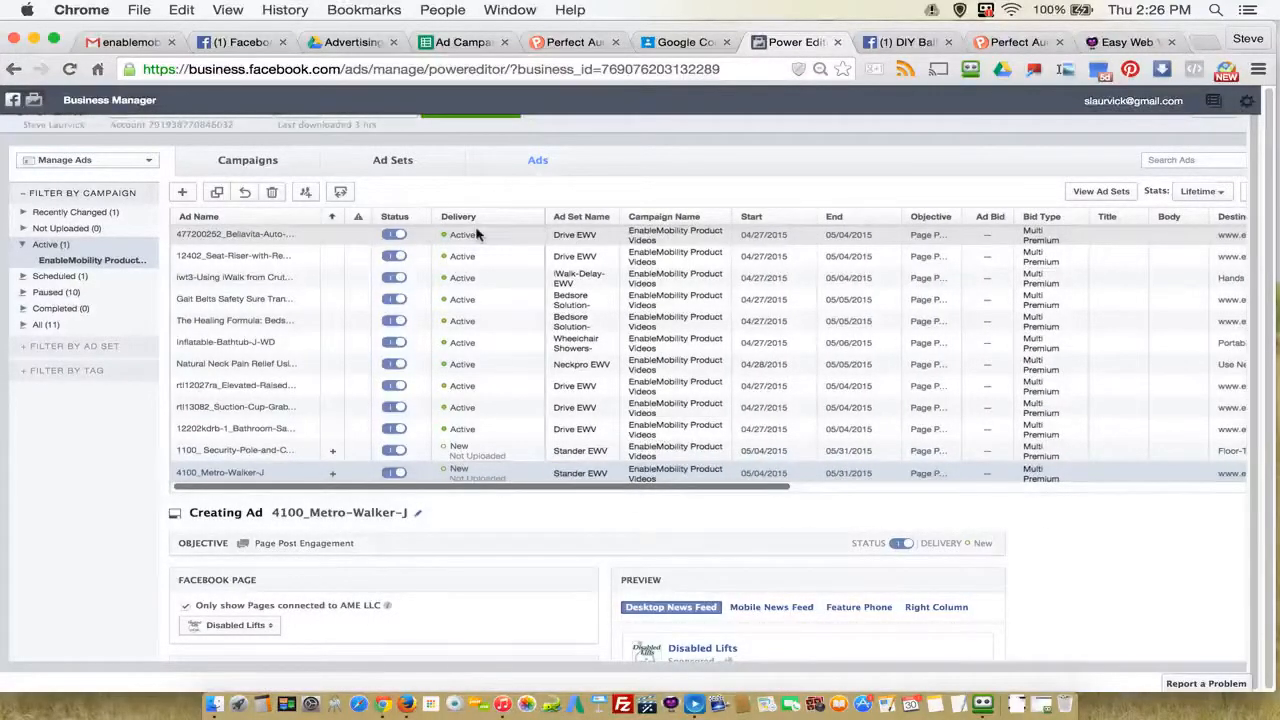
{"action": "left_click", "coordinate": [222, 237]}
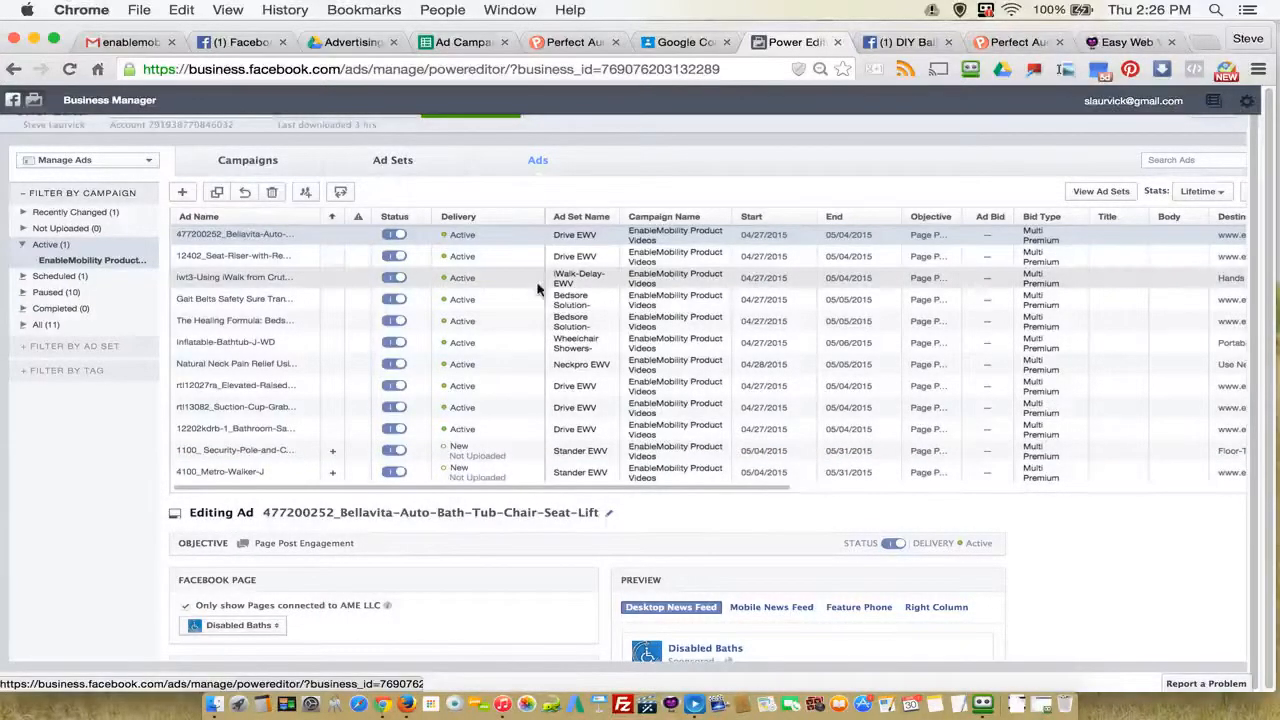
{"action": "left_click_drag", "start_coordinate": [480, 495], "coordinate": [1035, 487]}
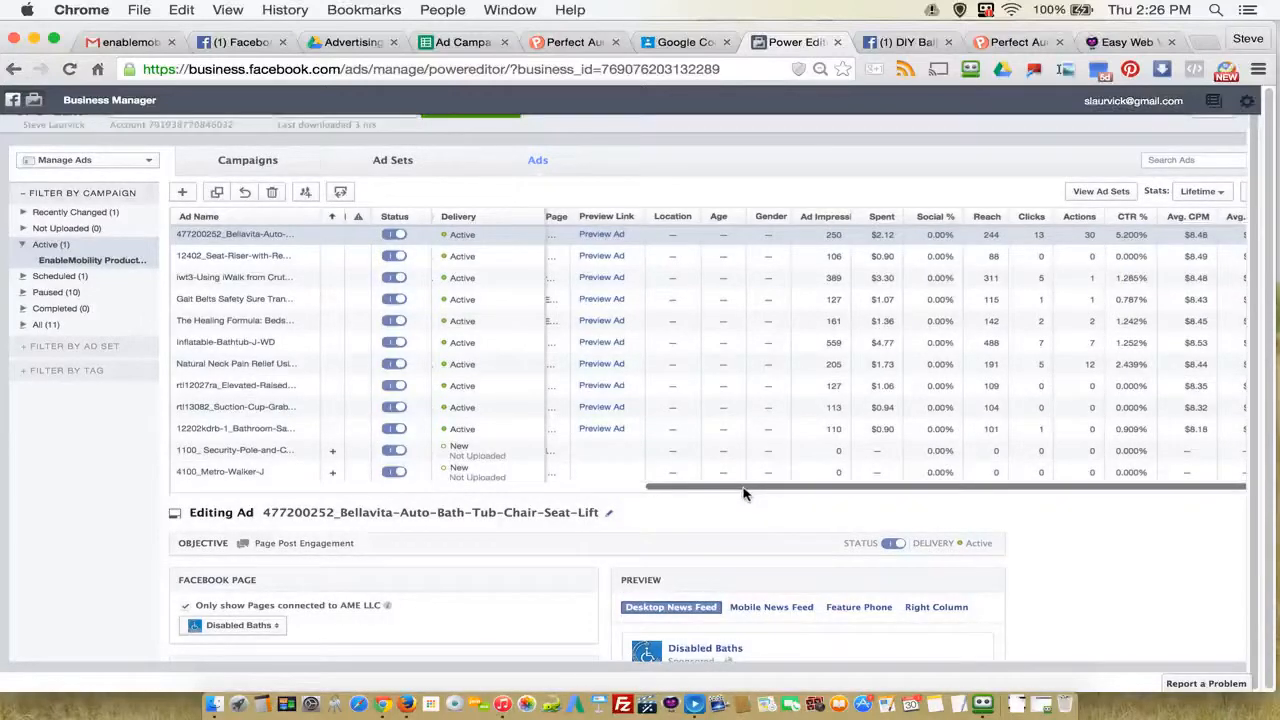
{"action": "left_click_drag", "start_coordinate": [754, 487], "coordinate": [349, 490]}
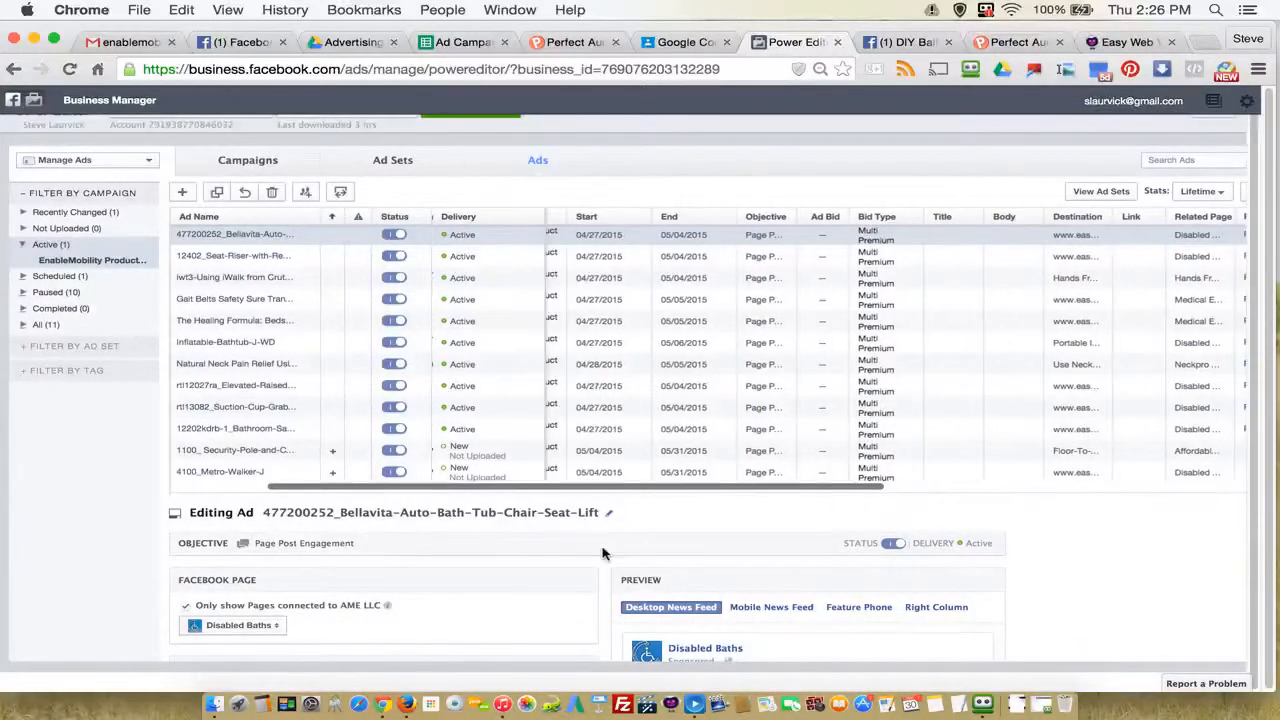
{"action": "scroll", "coordinate": [750, 565], "scroll_direction": "down", "scroll_amount": 1}
{"action": "scroll", "coordinate": [750, 565], "scroll_direction": "up", "scroll_amount": 1}
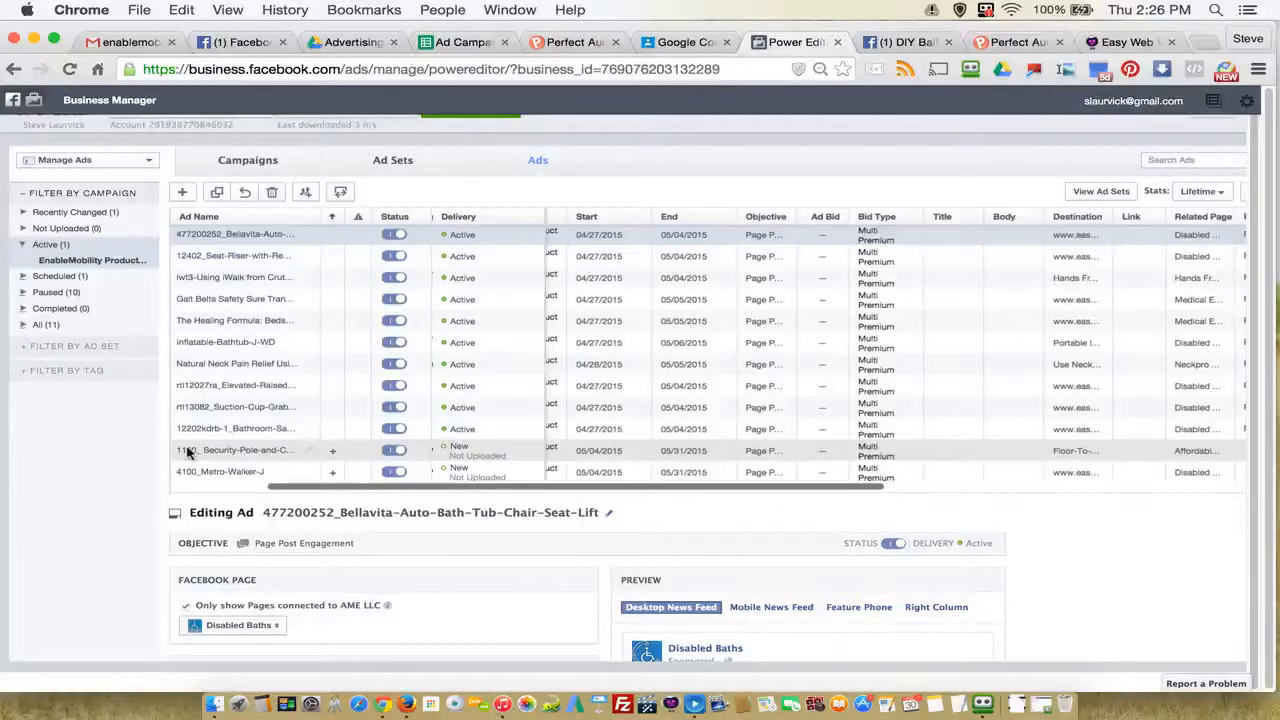
Step: Check the Stander EWV ad set, and return to the ads to examine the Bellavita ad's page post and preview
{"action": "left_click", "coordinate": [390, 162]}
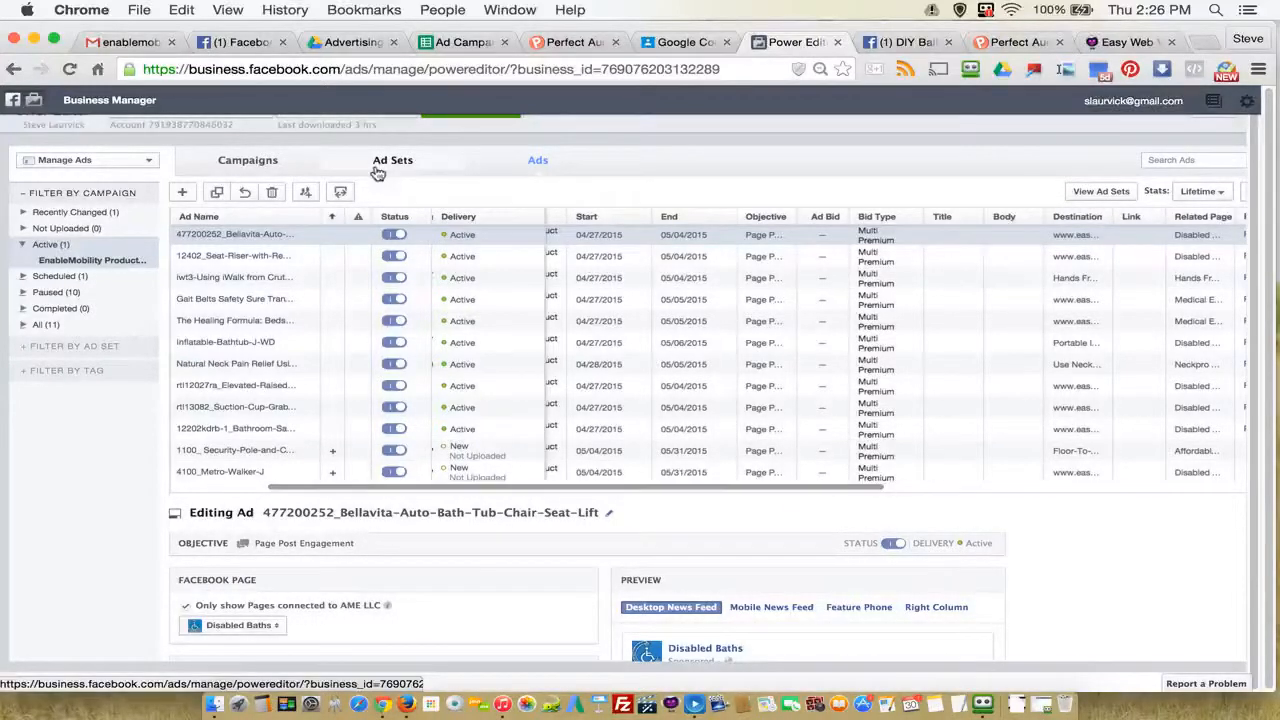
{"action": "left_click", "coordinate": [198, 348]}
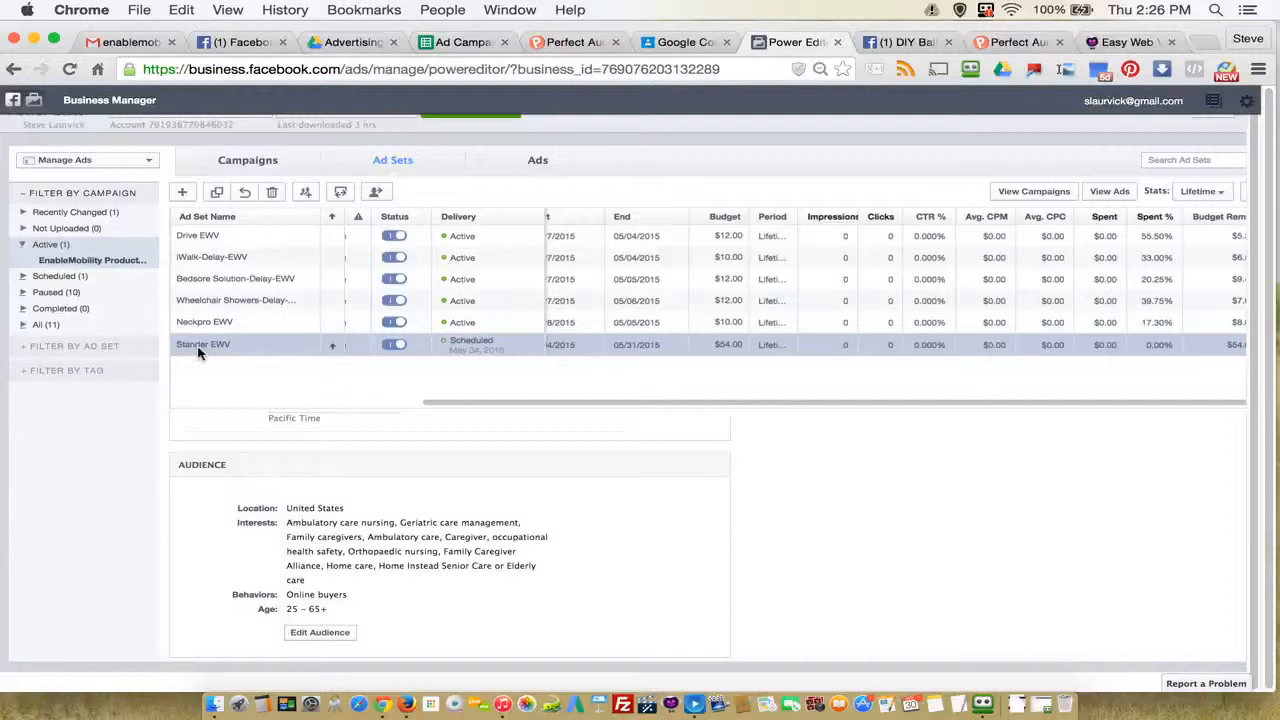
{"action": "left_click", "coordinate": [539, 164]}
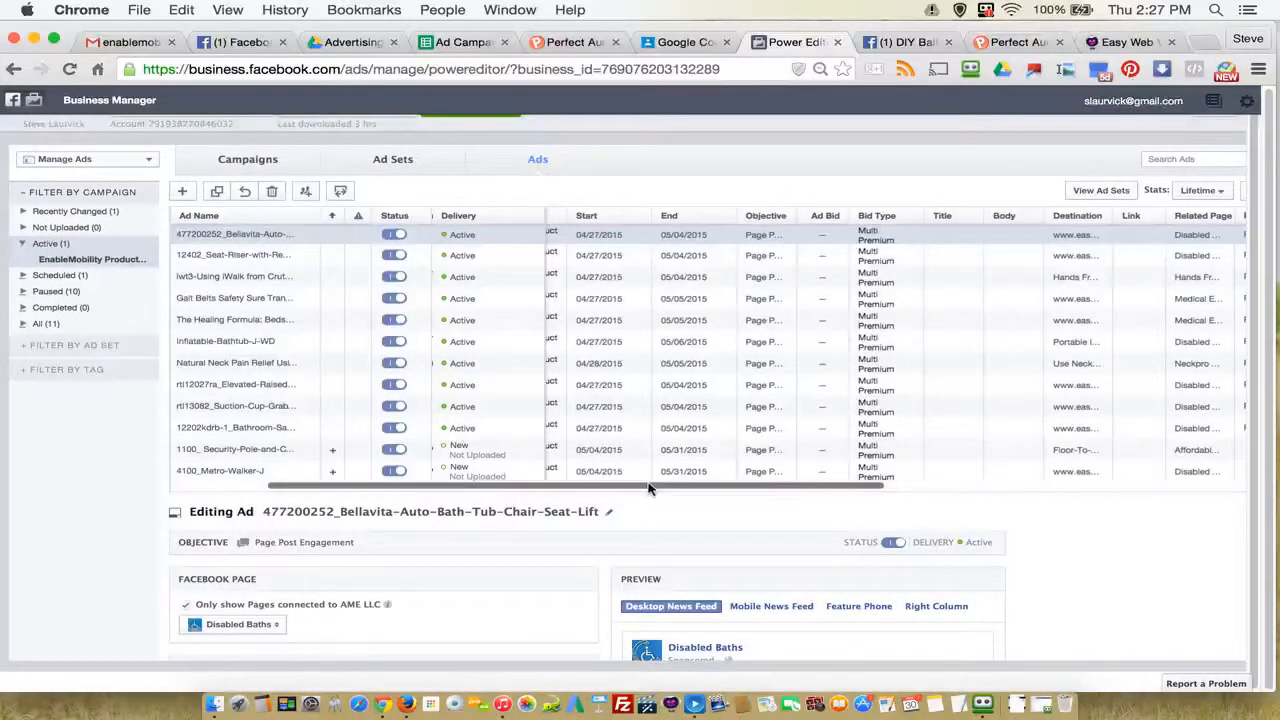
{"action": "scroll", "coordinate": [417, 495], "scroll_direction": "left", "scroll_amount": 3}
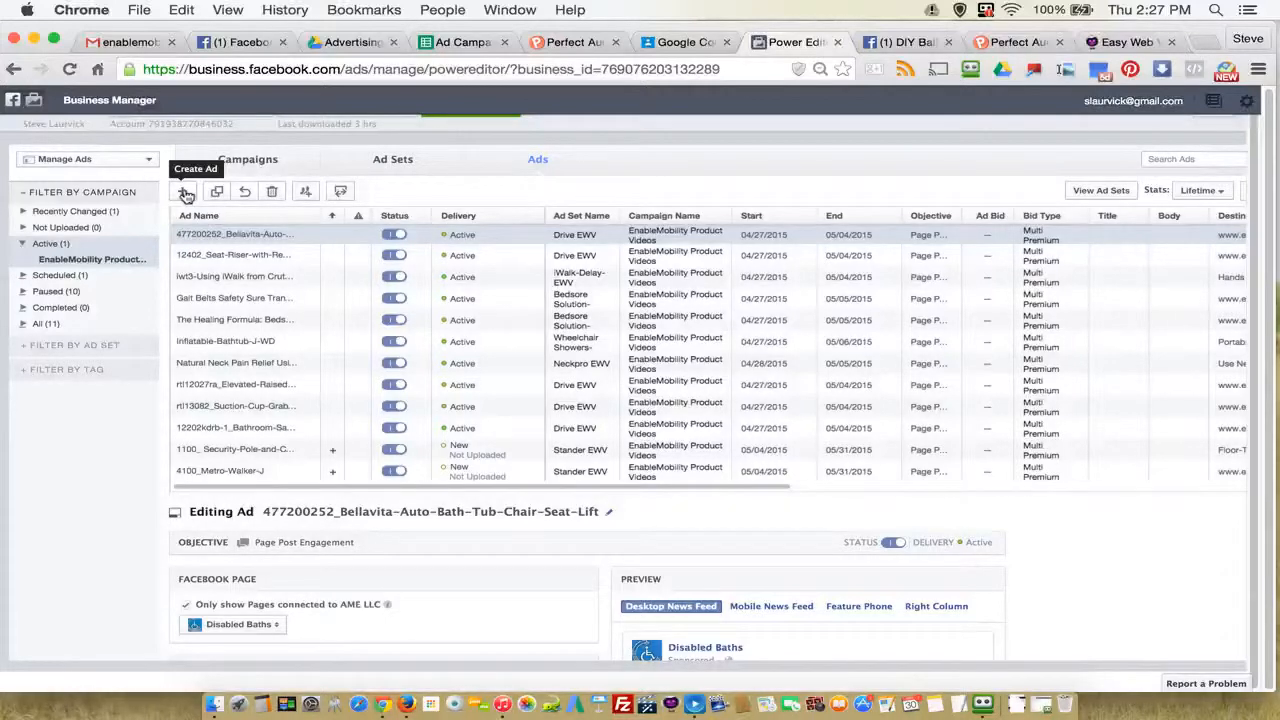
{"action": "scroll", "coordinate": [512, 517], "scroll_direction": "down", "scroll_amount": 5}
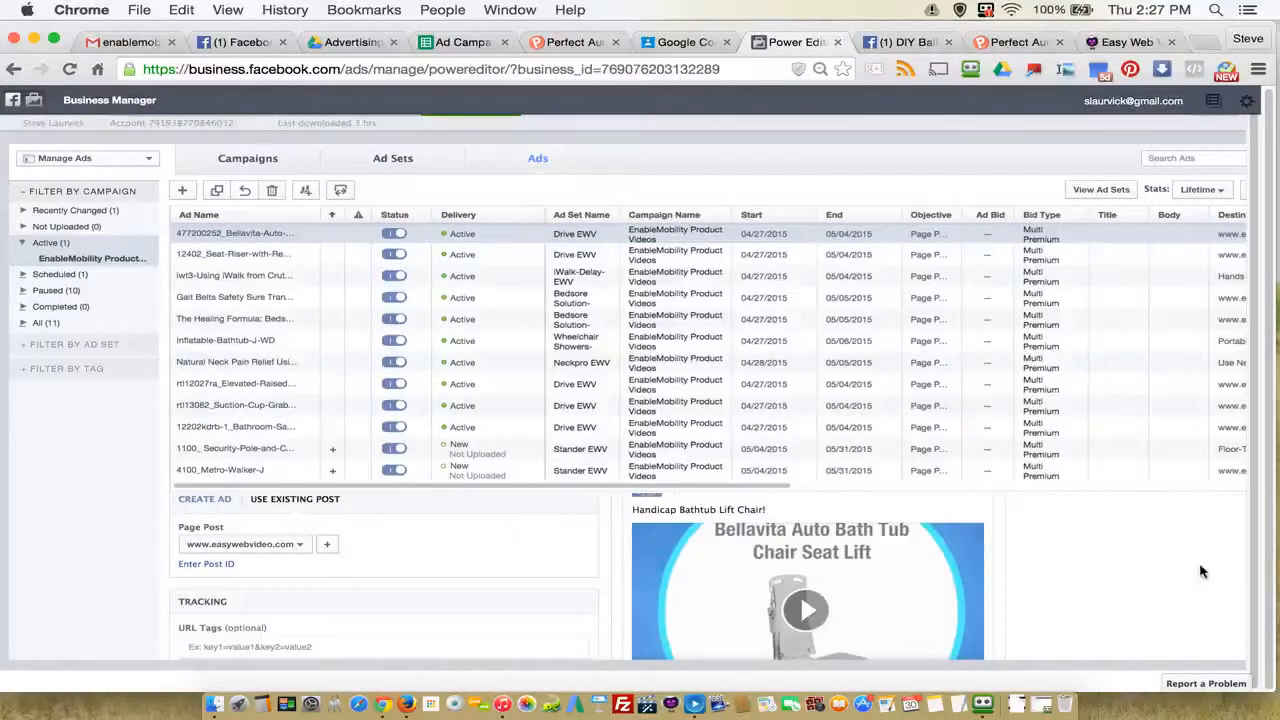
{"action": "scroll", "coordinate": [1077, 577], "scroll_direction": "up", "scroll_amount": 5}
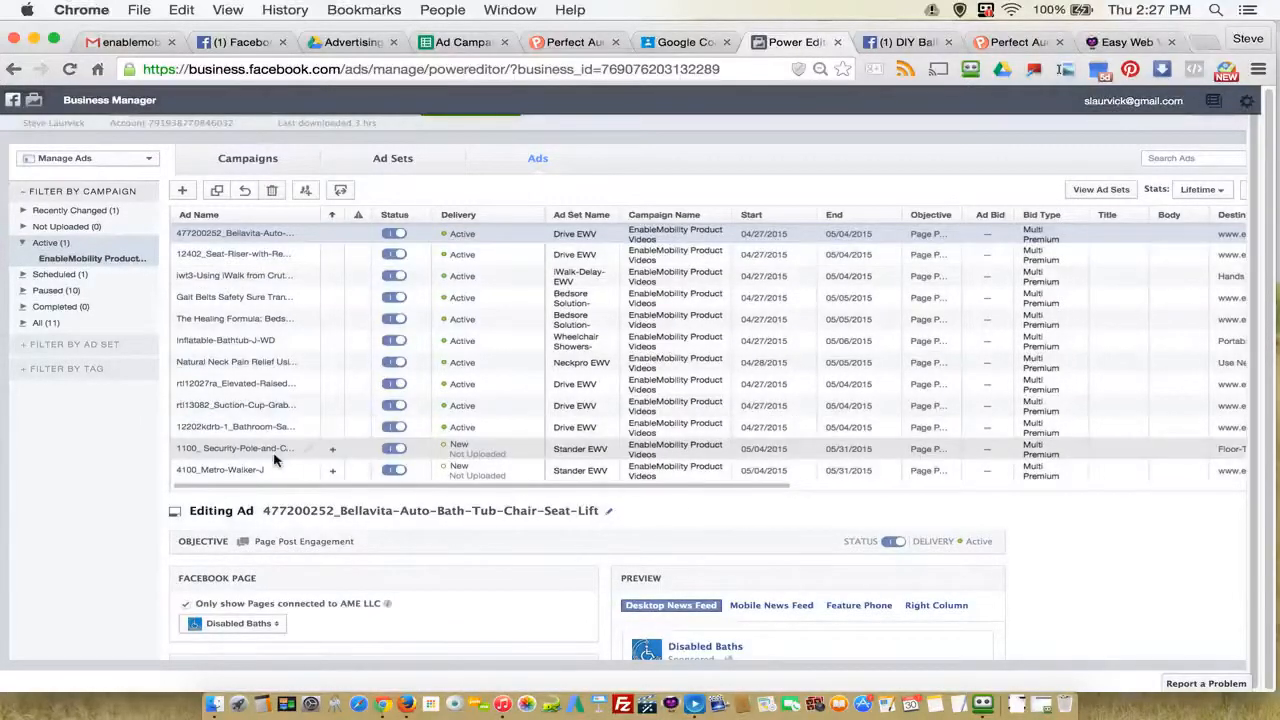
Step: Select the 4100_Metro-Walker-J ad and examine the Stander EWV ad set's budget, schedule and audience settings
{"action": "left_click", "coordinate": [237, 472]}
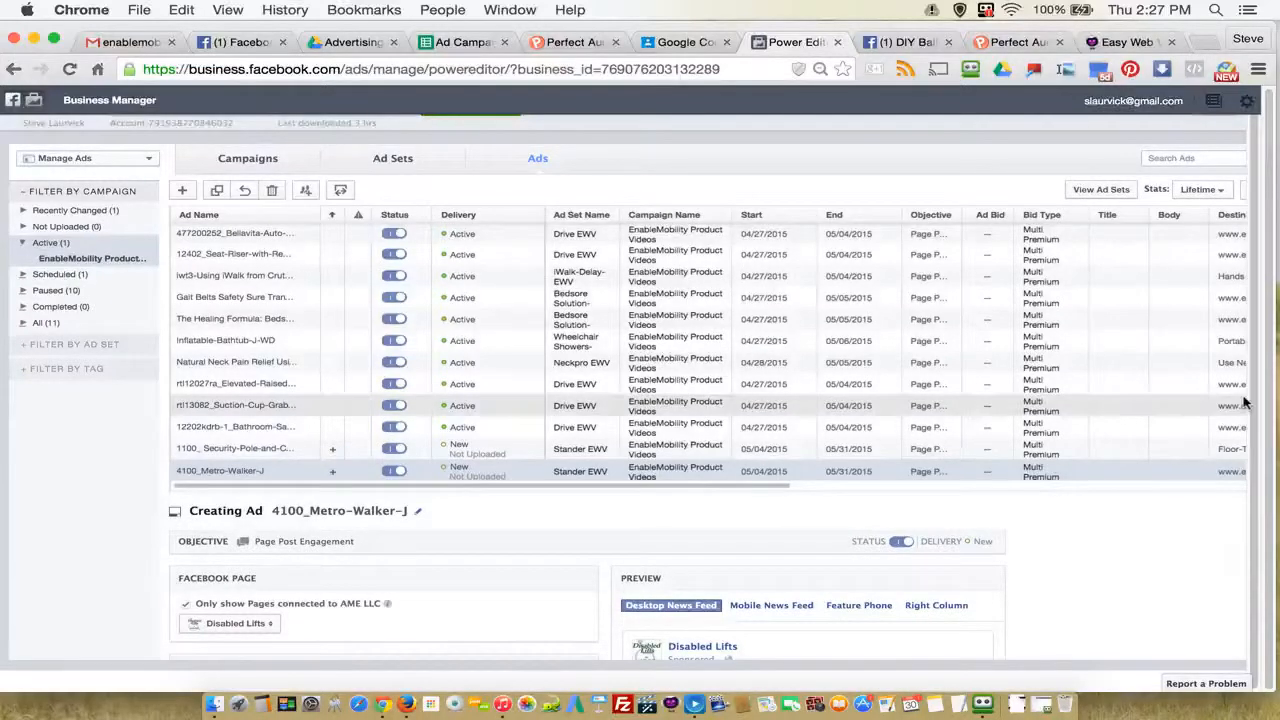
{"action": "left_click", "coordinate": [386, 160]}
{"action": "scroll", "coordinate": [884, 543], "scroll_direction": "up", "scroll_amount": 5}
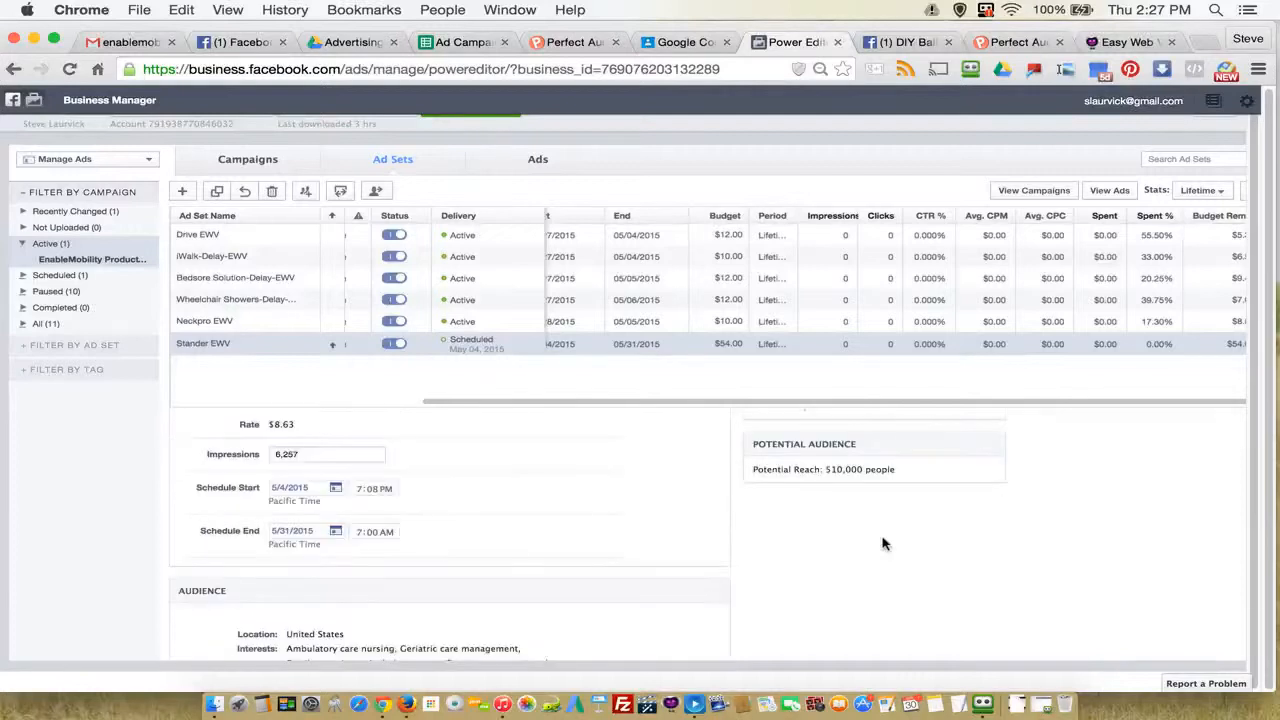
{"action": "scroll", "coordinate": [954, 569], "scroll_direction": "down", "scroll_amount": 1}
{"action": "scroll", "coordinate": [622, 611], "scroll_direction": "down", "scroll_amount": 2}
{"action": "scroll", "coordinate": [620, 610], "scroll_direction": "down", "scroll_amount": 3}
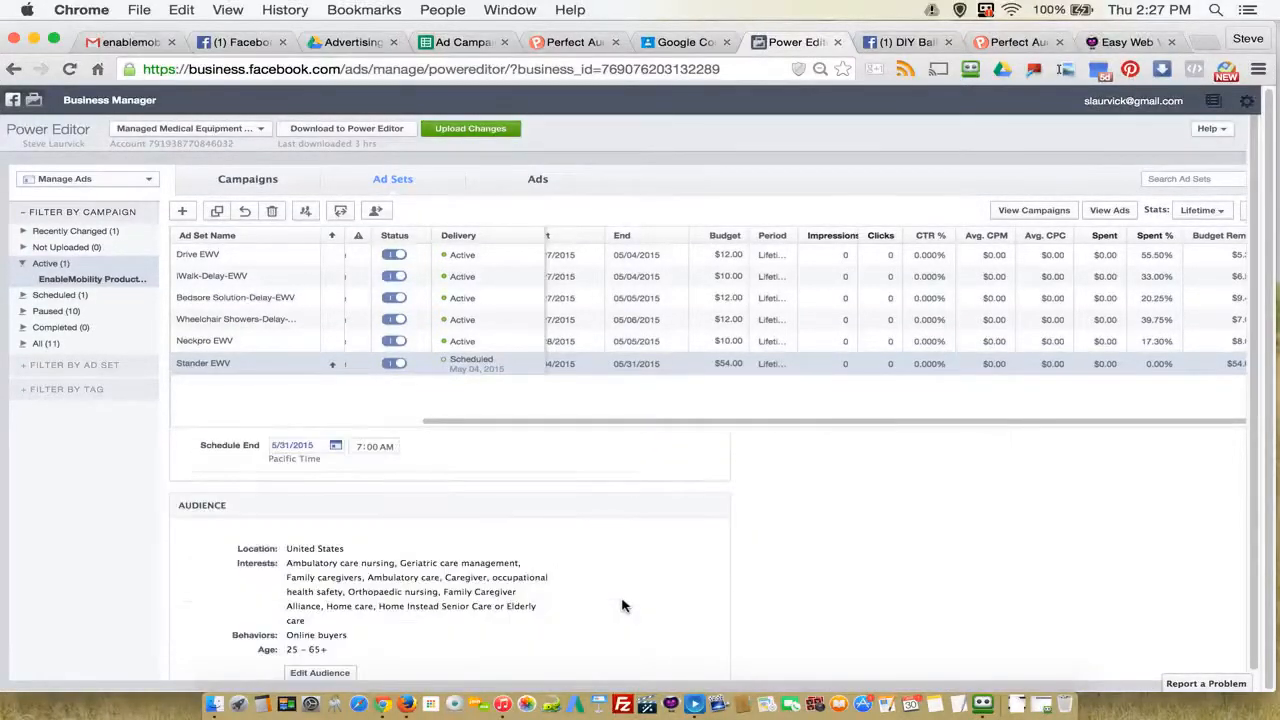
{"action": "scroll", "coordinate": [622, 605], "scroll_direction": "down", "scroll_amount": 3}
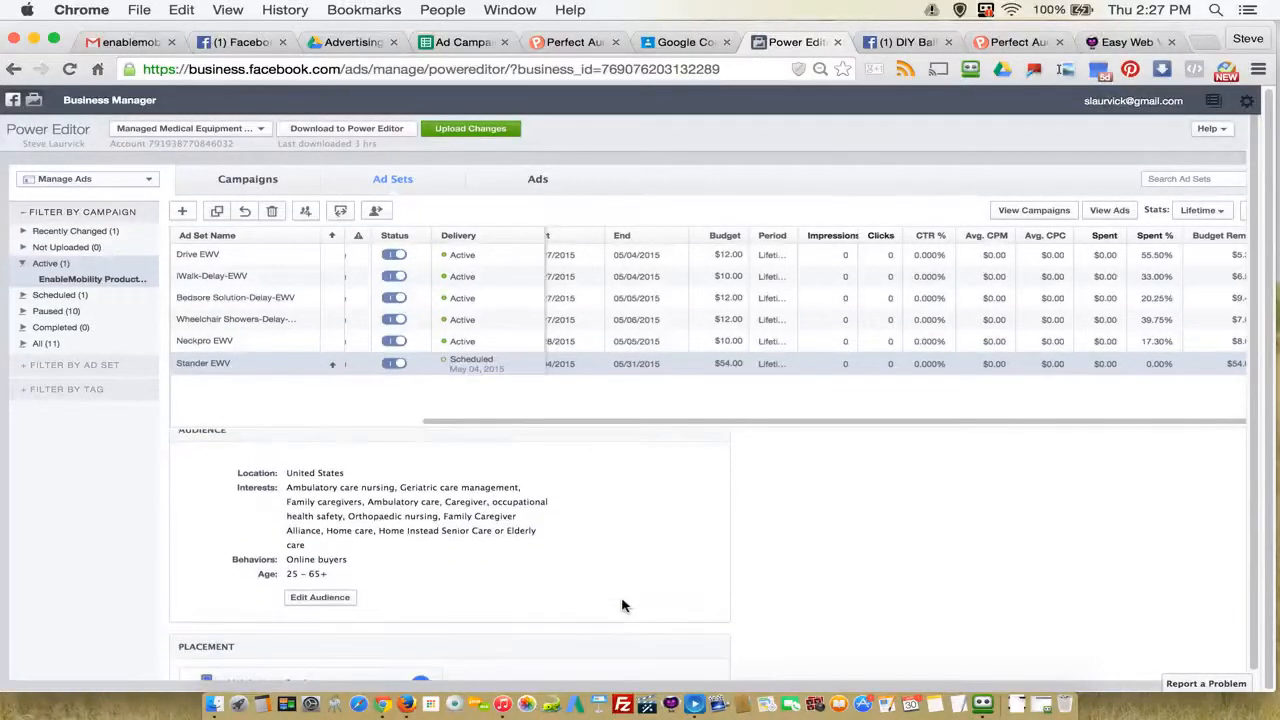
{"action": "scroll", "coordinate": [622, 605], "scroll_direction": "up", "scroll_amount": 1}
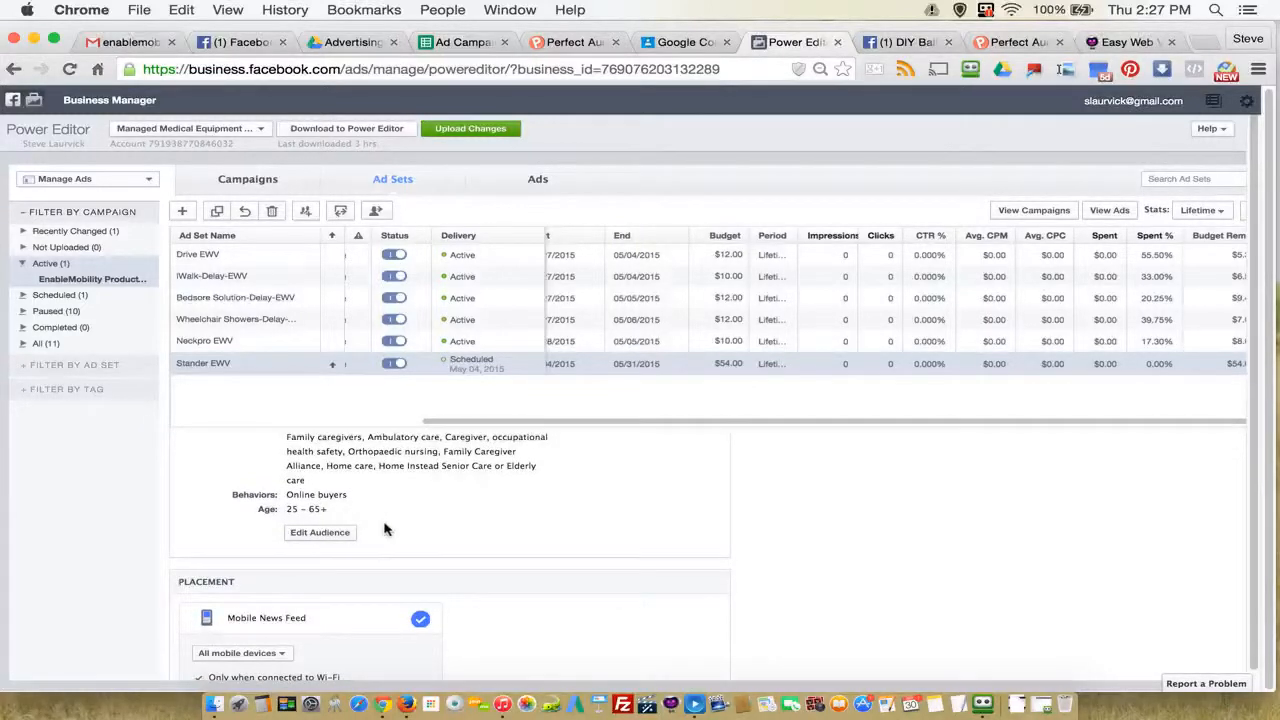
{"action": "scroll", "coordinate": [386, 530], "scroll_direction": "up", "scroll_amount": 1}
{"action": "scroll", "coordinate": [432, 530], "scroll_direction": "up", "scroll_amount": 5}
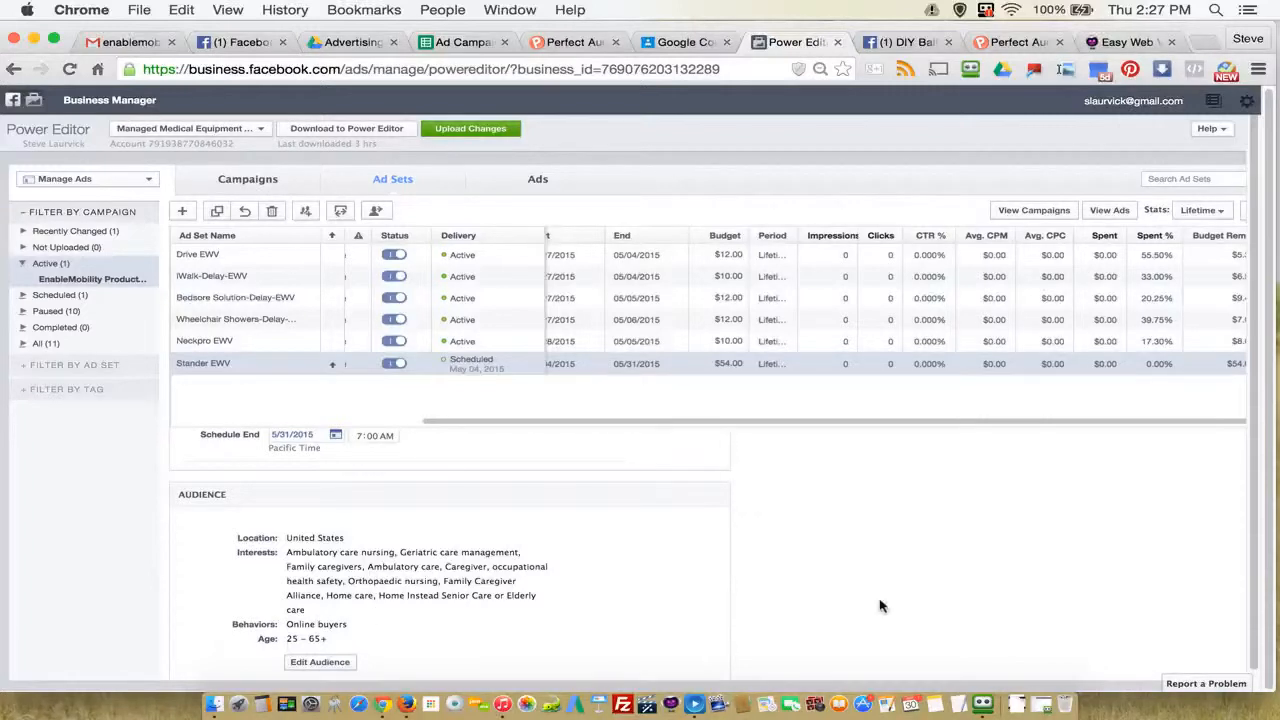
{"action": "scroll", "coordinate": [990, 615], "scroll_direction": "down", "scroll_amount": 5}
{"action": "scroll", "coordinate": [995, 615], "scroll_direction": "up", "scroll_amount": 5}
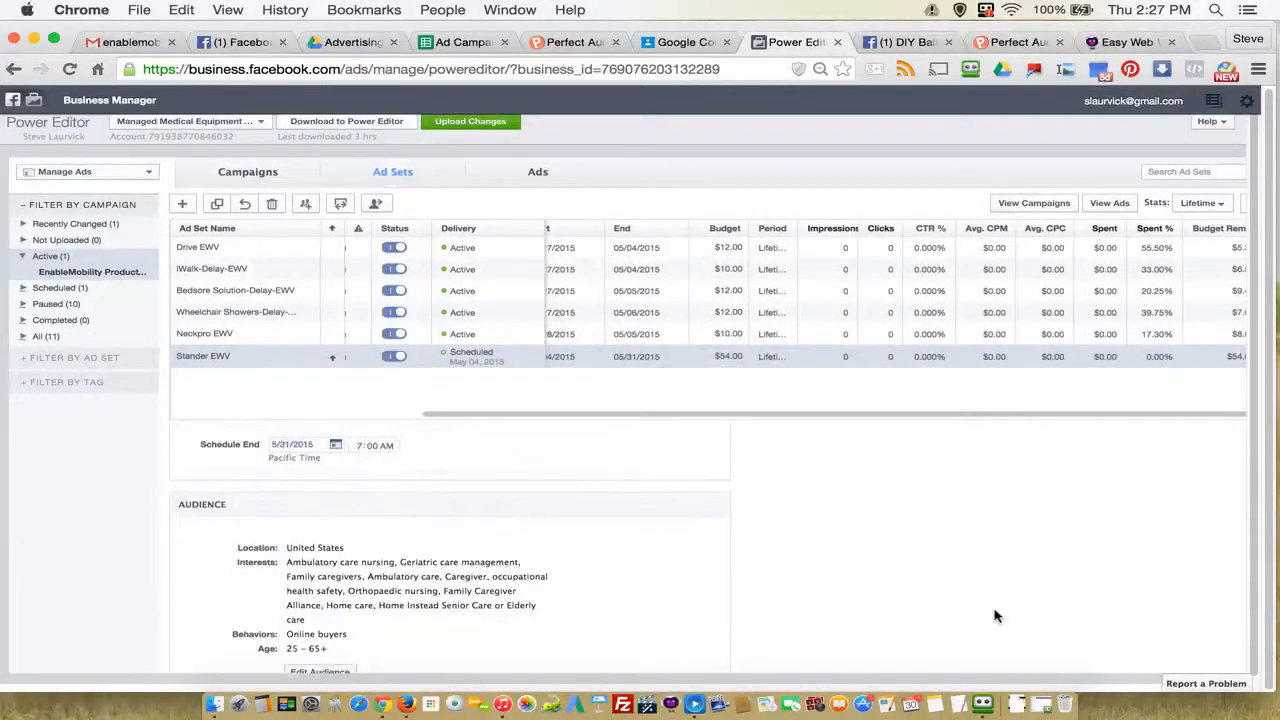
{"action": "scroll", "coordinate": [980, 620], "scroll_direction": "up", "scroll_amount": 3}
{"action": "scroll", "coordinate": [970, 624], "scroll_direction": "down", "scroll_amount": 4}
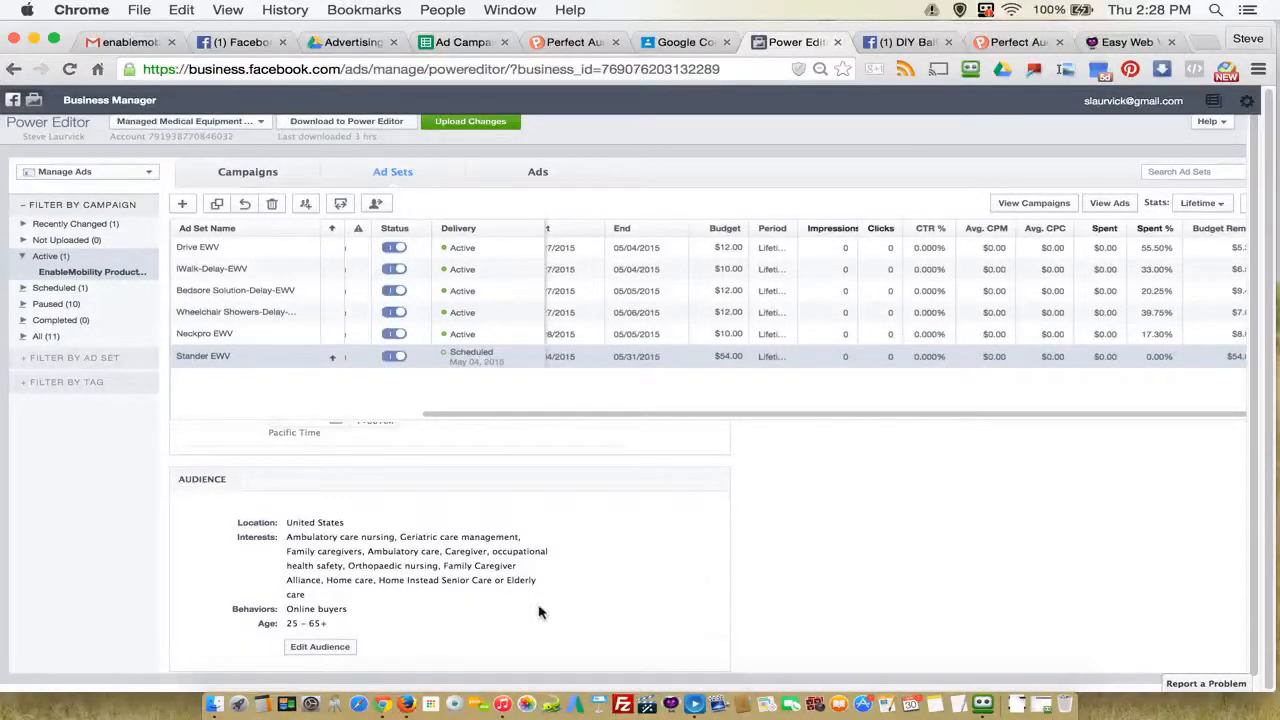
{"action": "scroll", "coordinate": [943, 609], "scroll_direction": "down", "scroll_amount": 4}
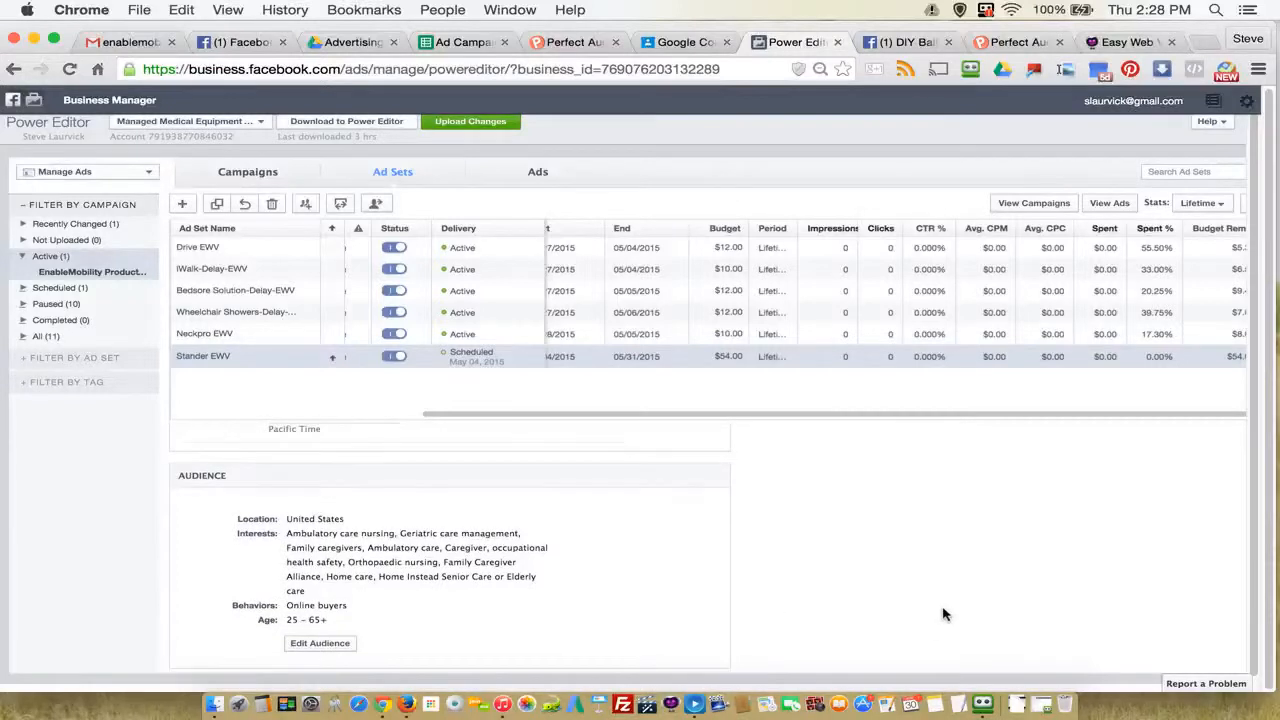
Step: Examine the Stander EWV ad set's placement and optimization settings, including the Optimize For choices
{"action": "scroll", "coordinate": [948, 613], "scroll_direction": "down", "scroll_amount": 1}
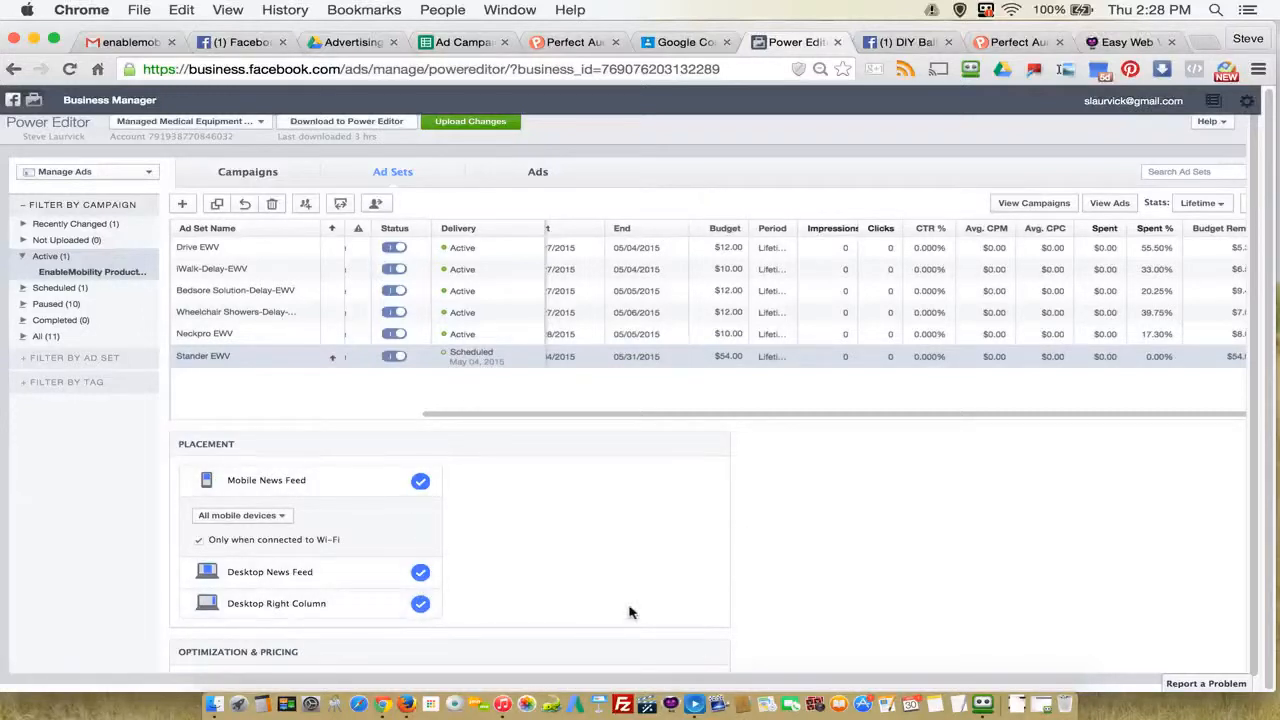
{"action": "scroll", "coordinate": [690, 585], "scroll_direction": "down", "scroll_amount": 2}
{"action": "scroll", "coordinate": [697, 580], "scroll_direction": "up", "scroll_amount": 2}
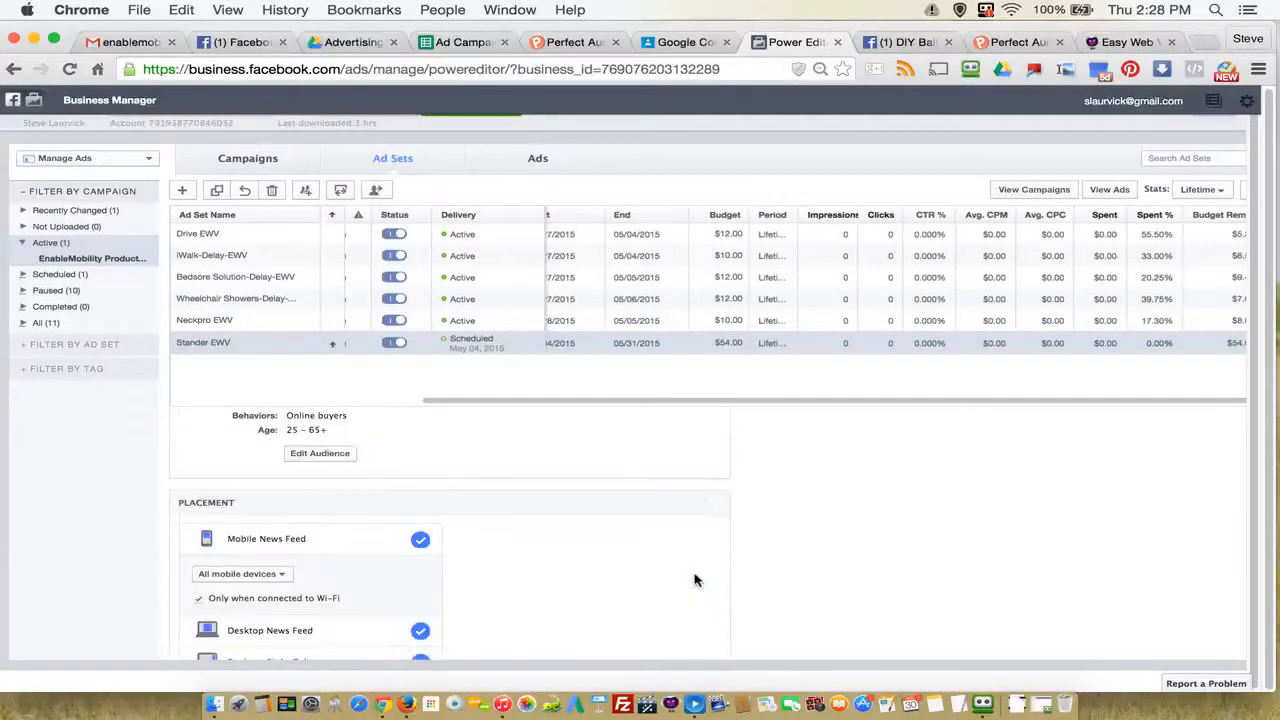
{"action": "scroll", "coordinate": [697, 580], "scroll_direction": "up", "scroll_amount": 6}
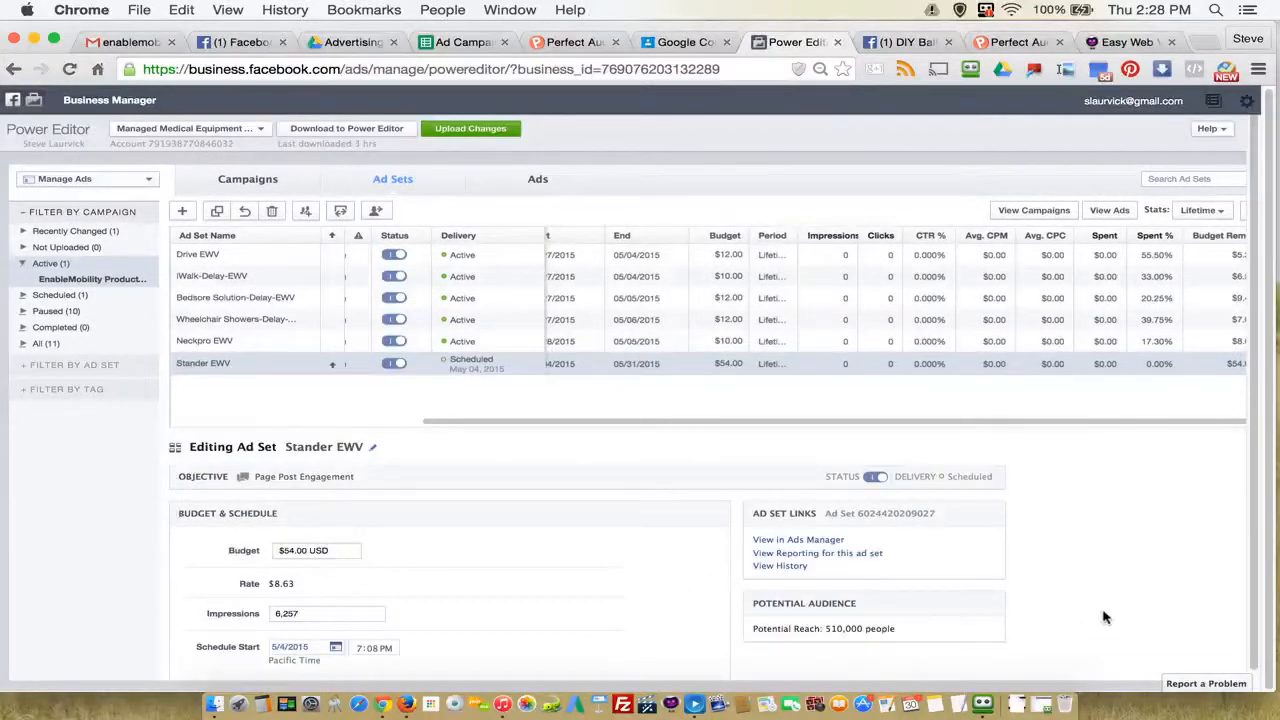
{"action": "scroll", "coordinate": [1104, 617], "scroll_direction": "down", "scroll_amount": 8}
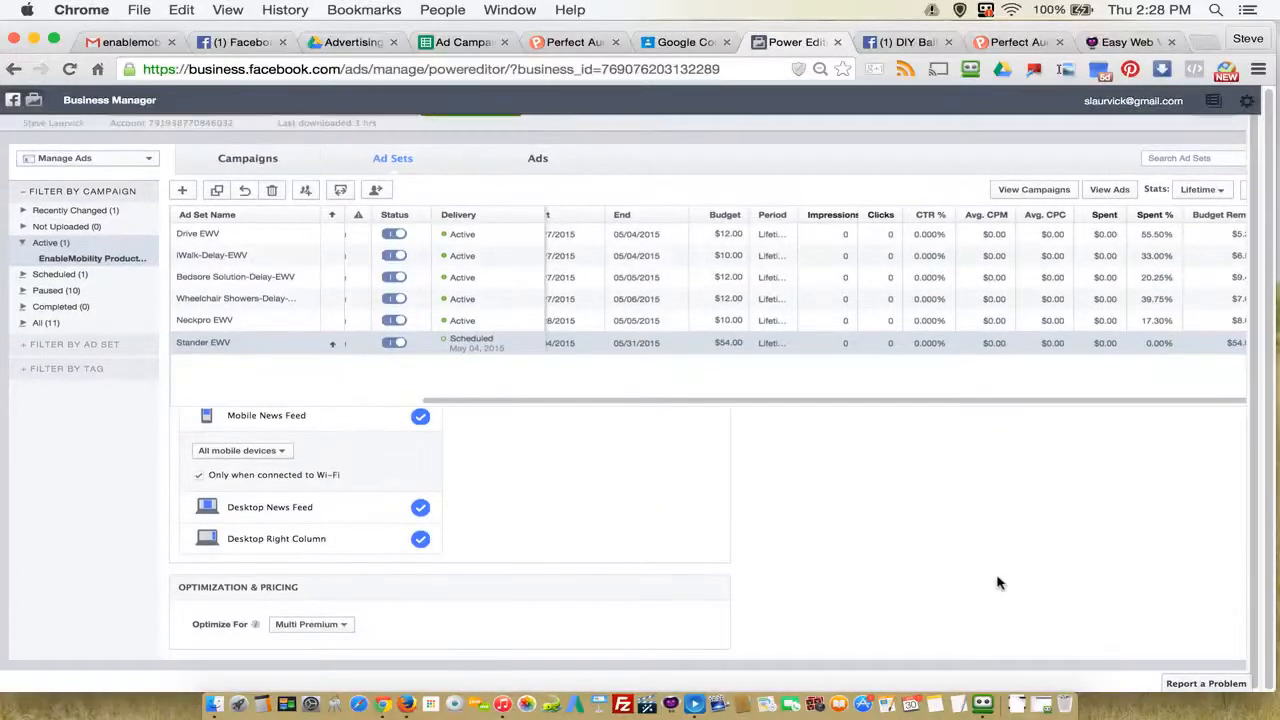
{"action": "left_click", "coordinate": [305, 625]}
{"action": "left_click", "coordinate": [305, 626]}
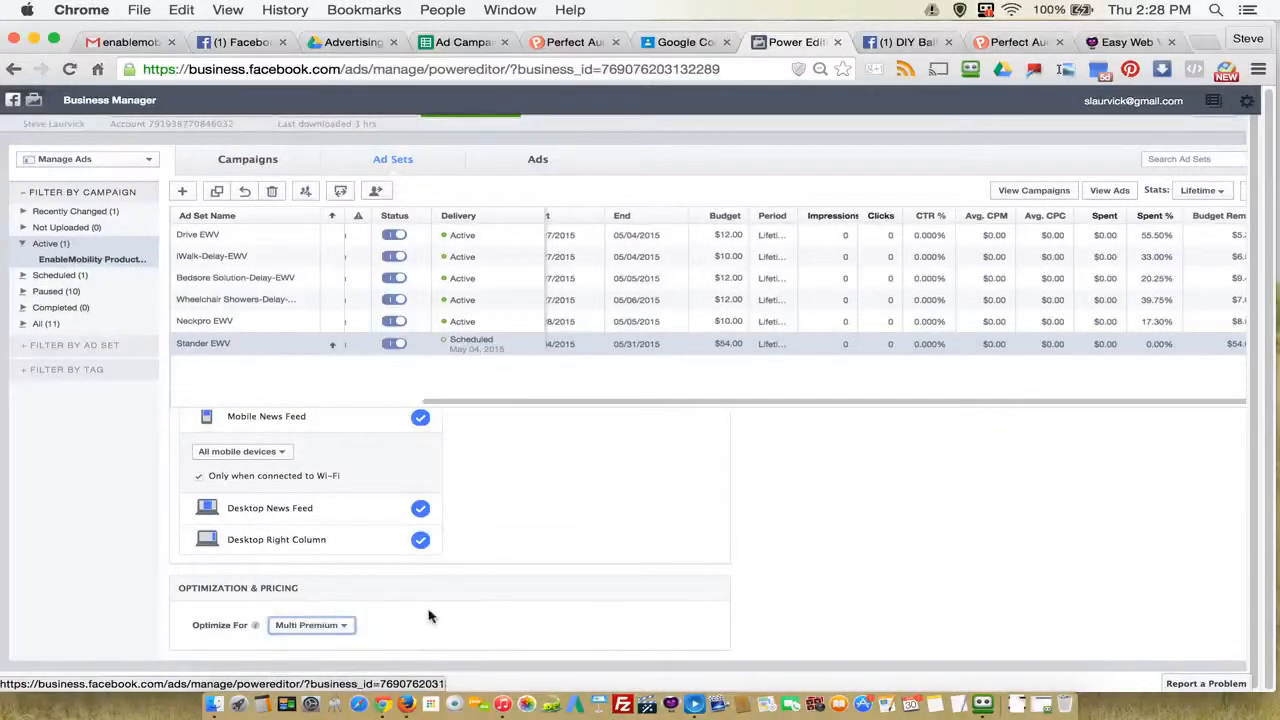
{"action": "scroll", "coordinate": [943, 570], "scroll_direction": "up", "scroll_amount": 5}
{"action": "scroll", "coordinate": [943, 570], "scroll_direction": "up", "scroll_amount": 5}
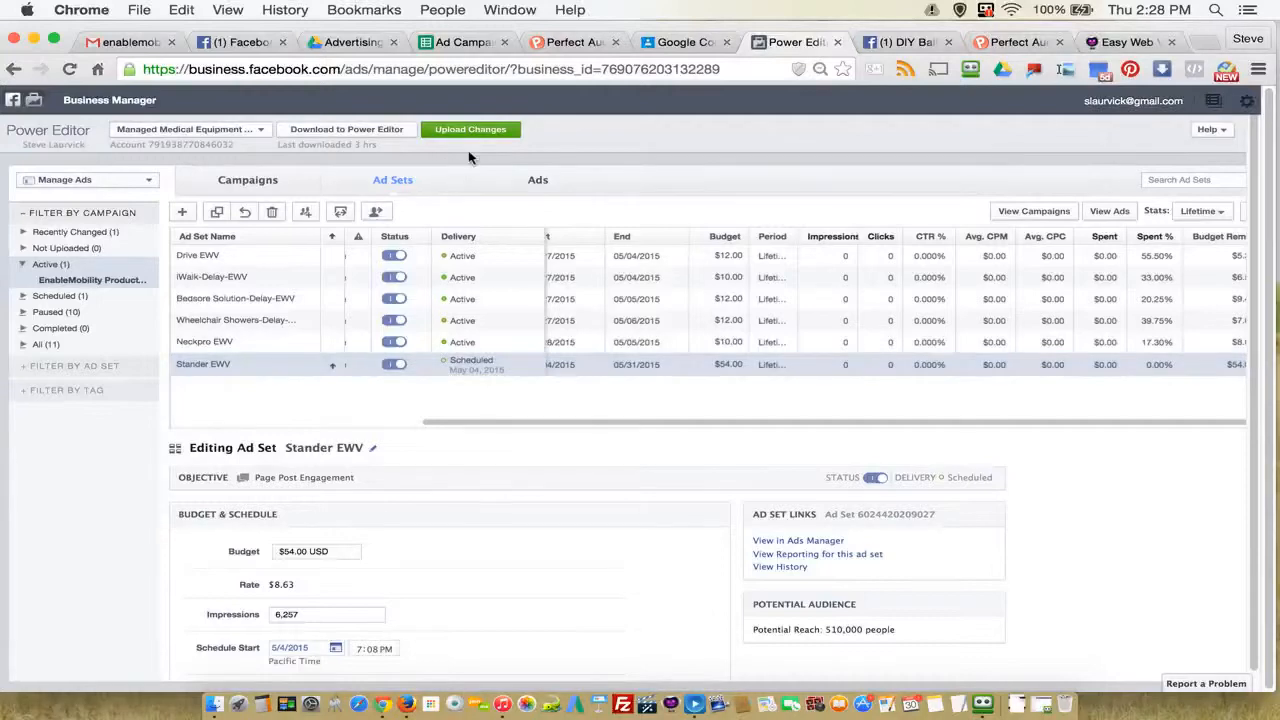
Step: Show the ads again, and switch to the Ad Campaign Blueprint spreadsheet to review the ad groups above Stander EWV
{"action": "left_click", "coordinate": [536, 184]}
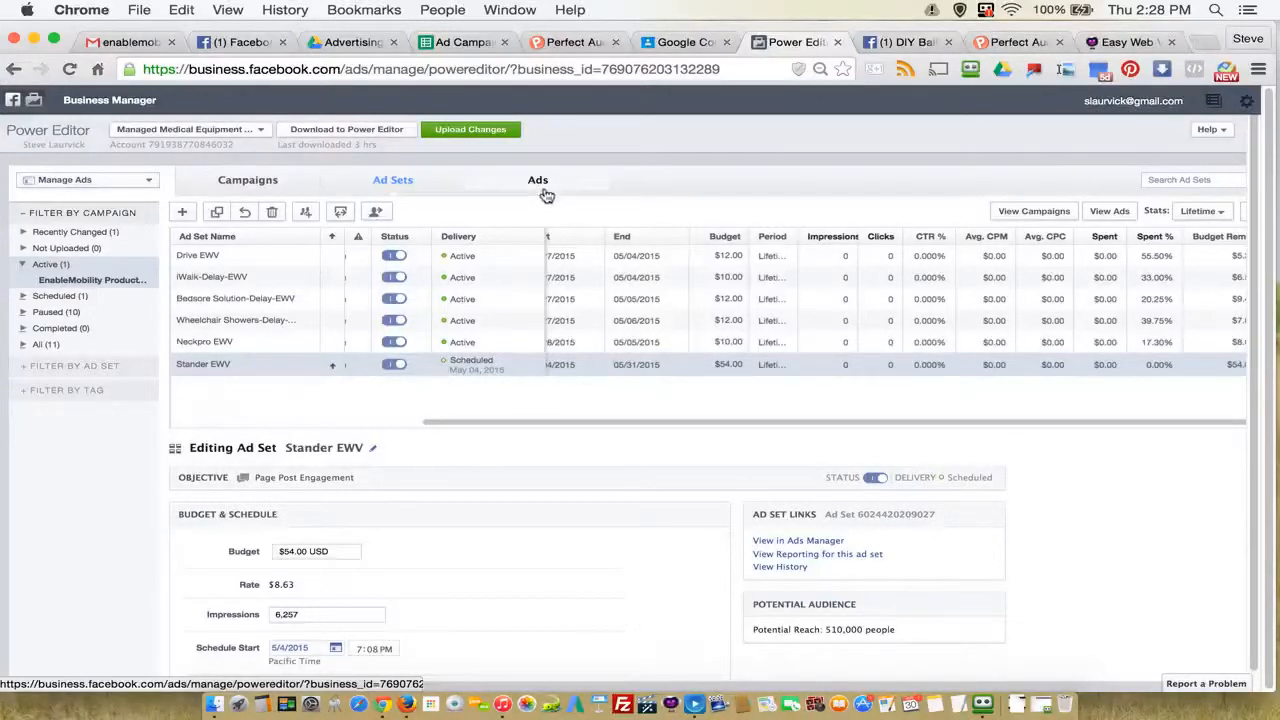
{"action": "left_click", "coordinate": [458, 43]}
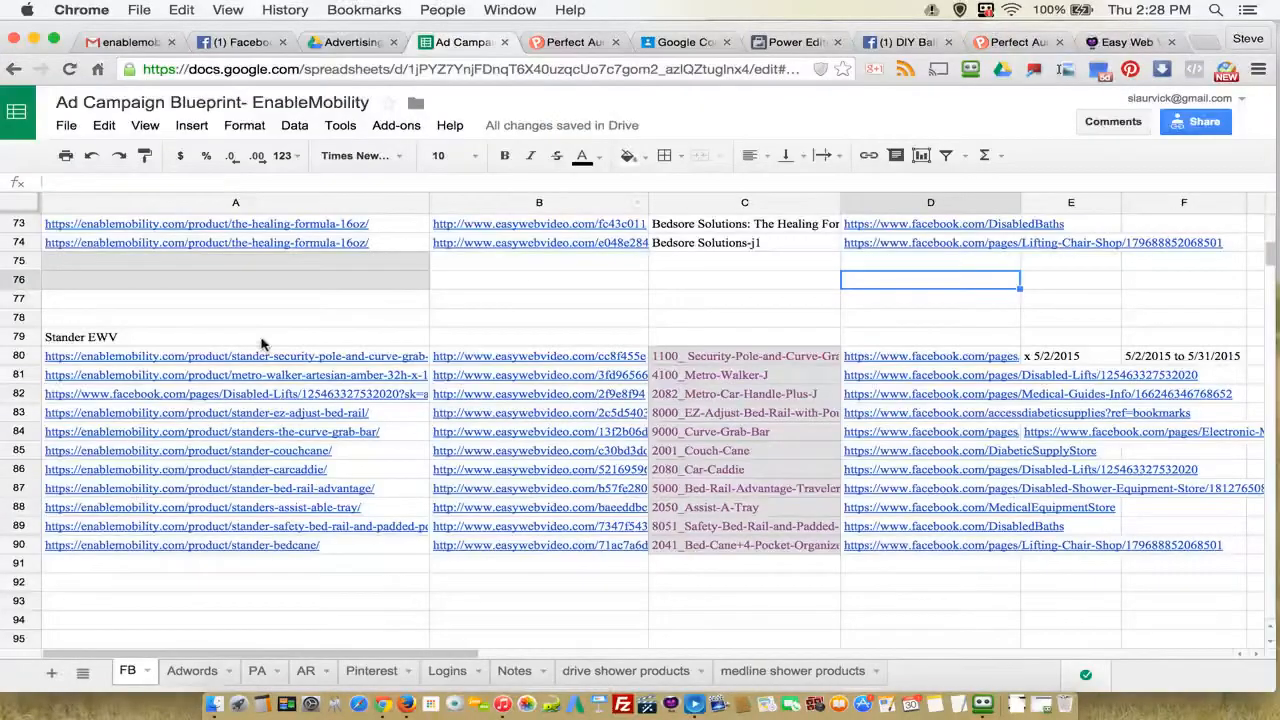
{"action": "scroll", "coordinate": [309, 343], "scroll_direction": "up", "scroll_amount": 5}
{"action": "scroll", "coordinate": [566, 357], "scroll_direction": "up", "scroll_amount": 4}
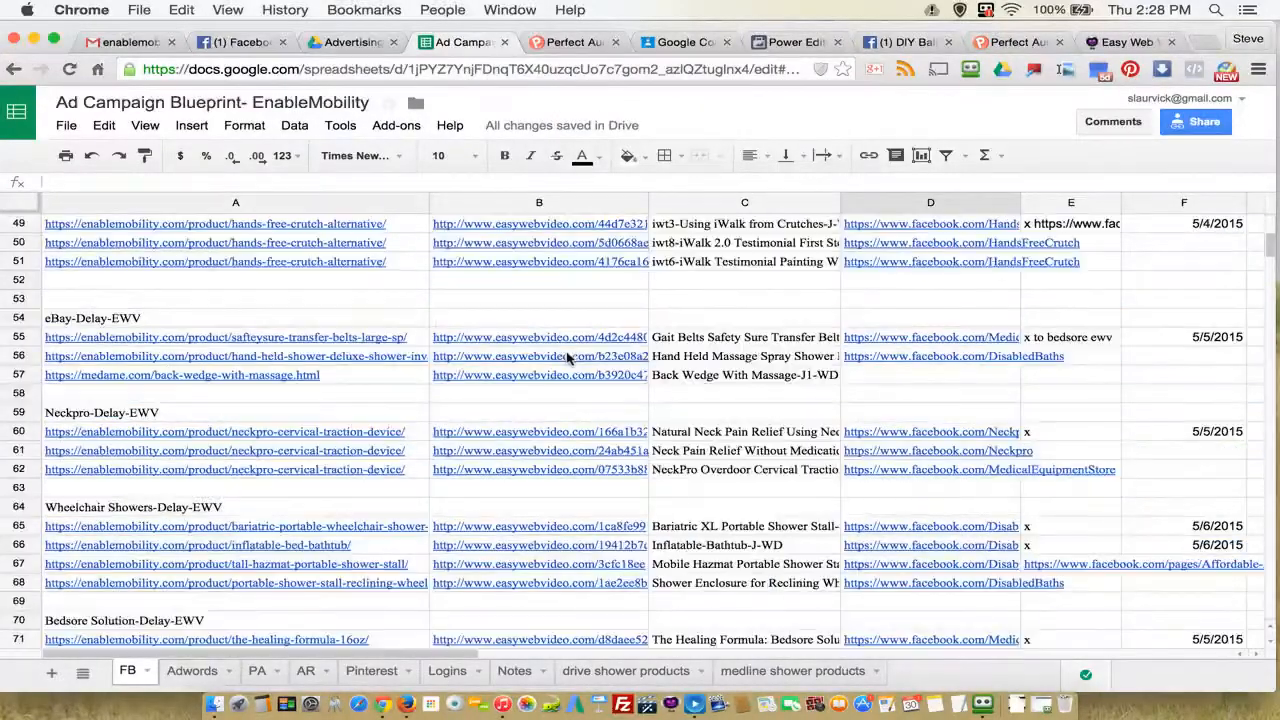
Step: Switch to Power Editor and start a new ad in the EnableMobility Product Videos campaign, using the existing Stander EWV ad set
{"action": "scroll", "coordinate": [566, 357], "scroll_direction": "down", "scroll_amount": 6}
{"action": "scroll", "coordinate": [566, 357], "scroll_direction": "down", "scroll_amount": 5}
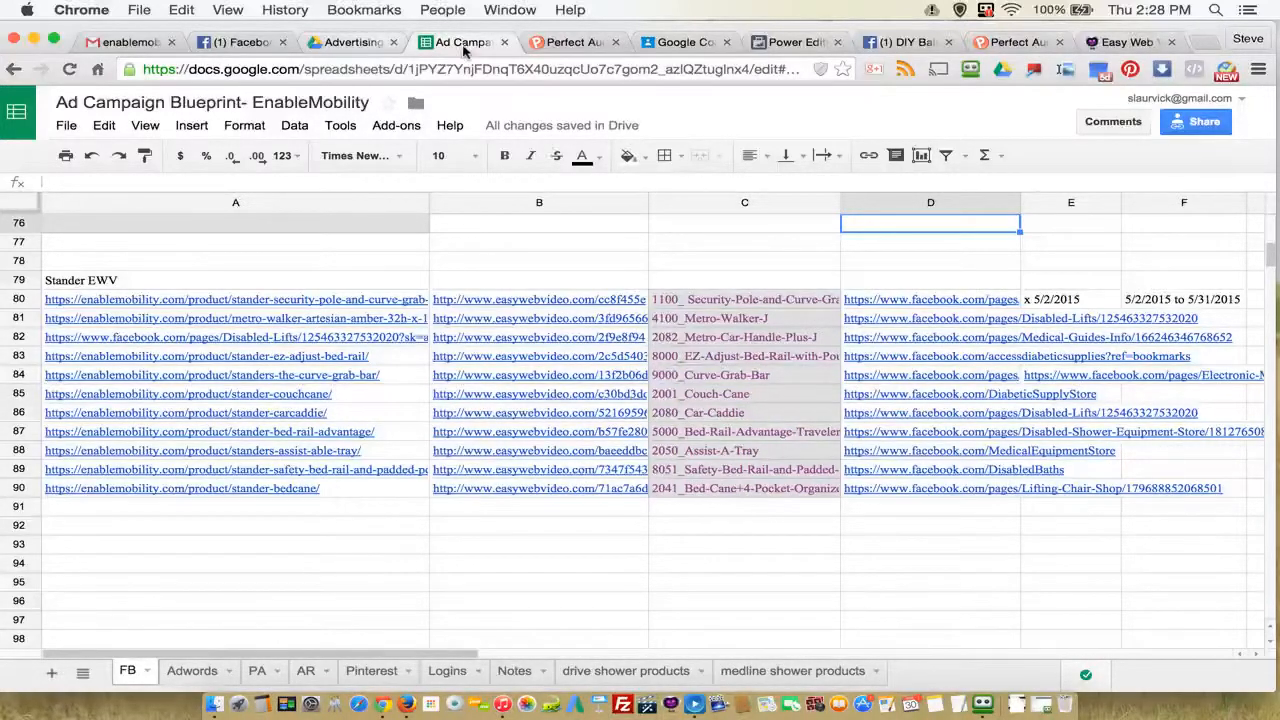
{"action": "left_click", "coordinate": [795, 44]}
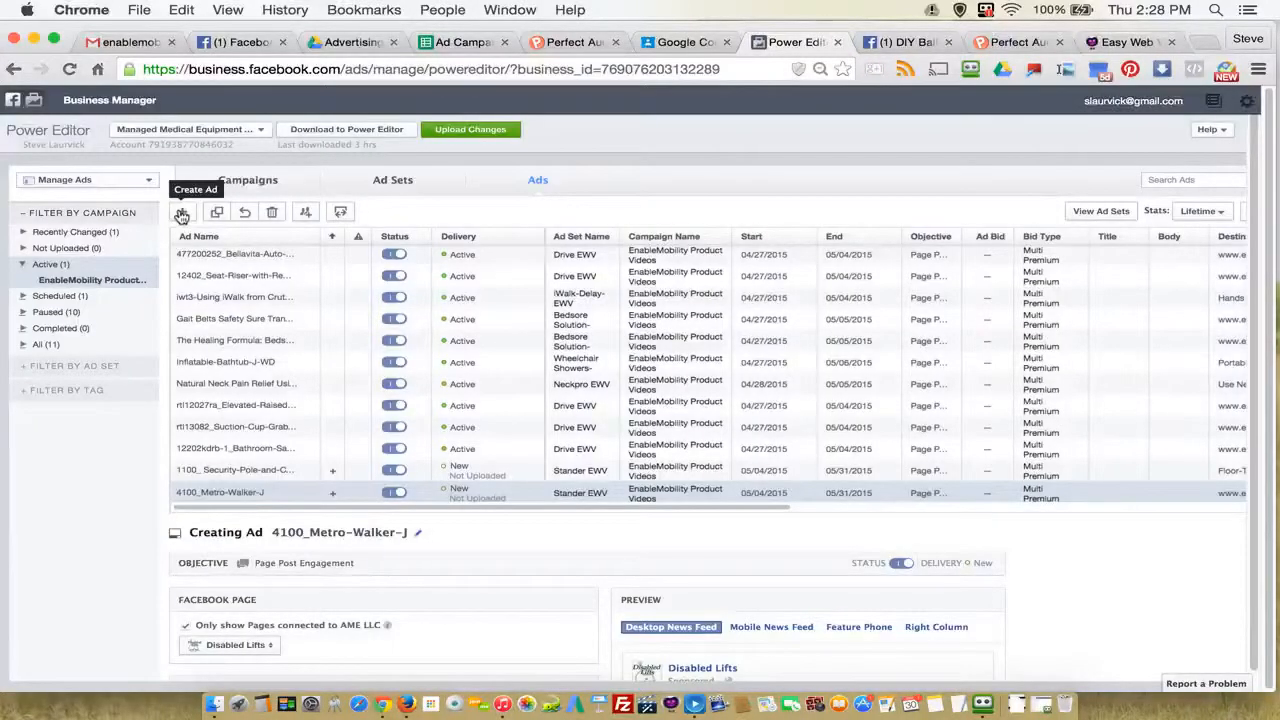
{"action": "scroll", "coordinate": [183, 216], "scroll_direction": "down", "scroll_amount": 1}
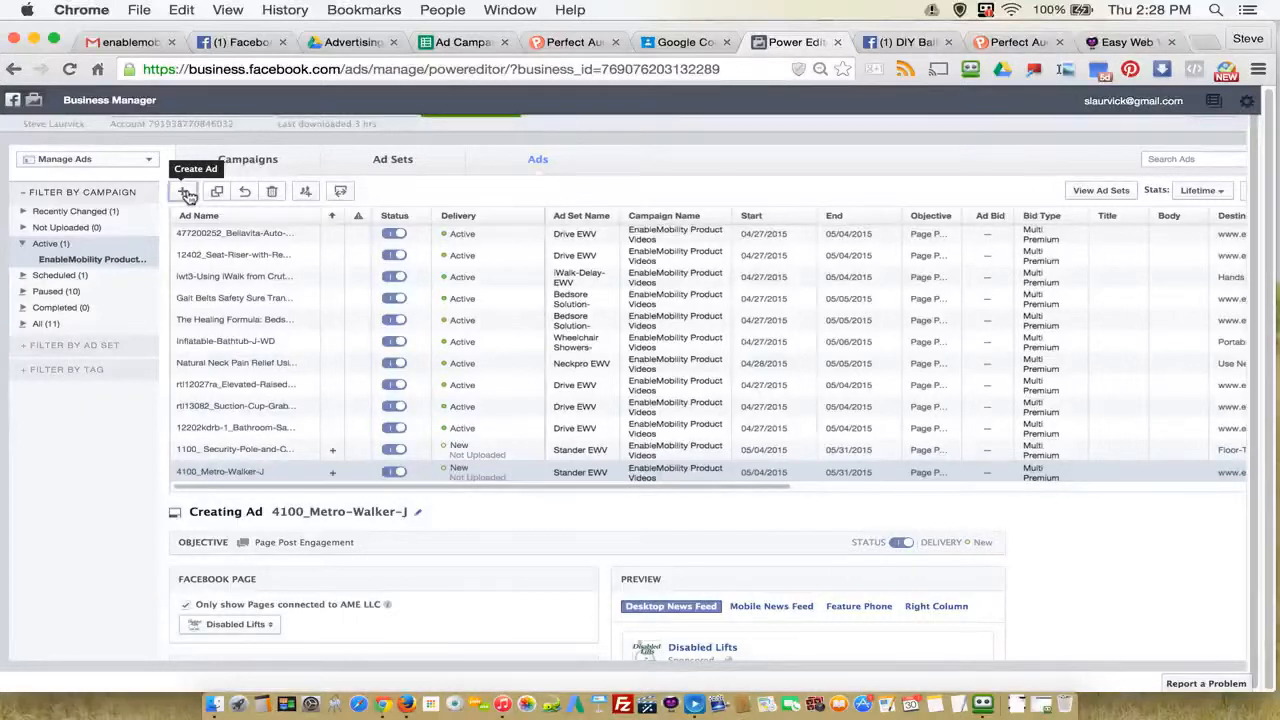
{"action": "left_click", "coordinate": [185, 193]}
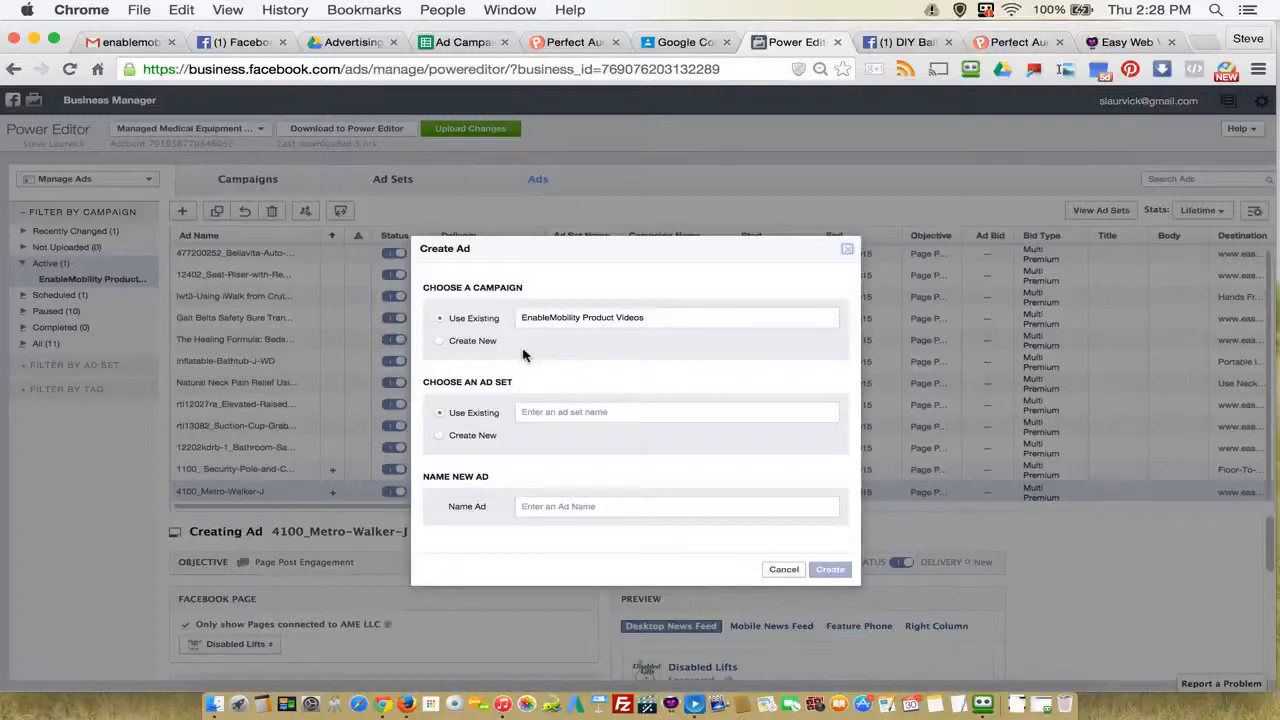
{"action": "left_click", "coordinate": [571, 414]}
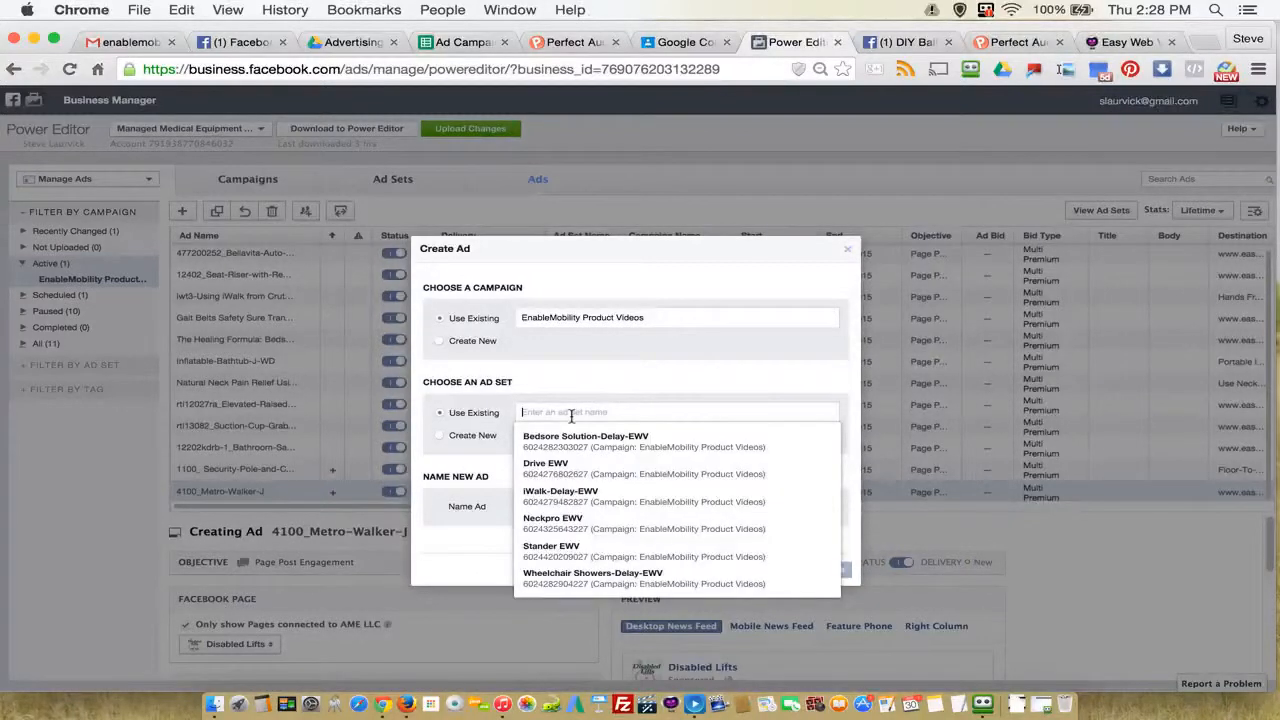
{"action": "left_click", "coordinate": [580, 553]}
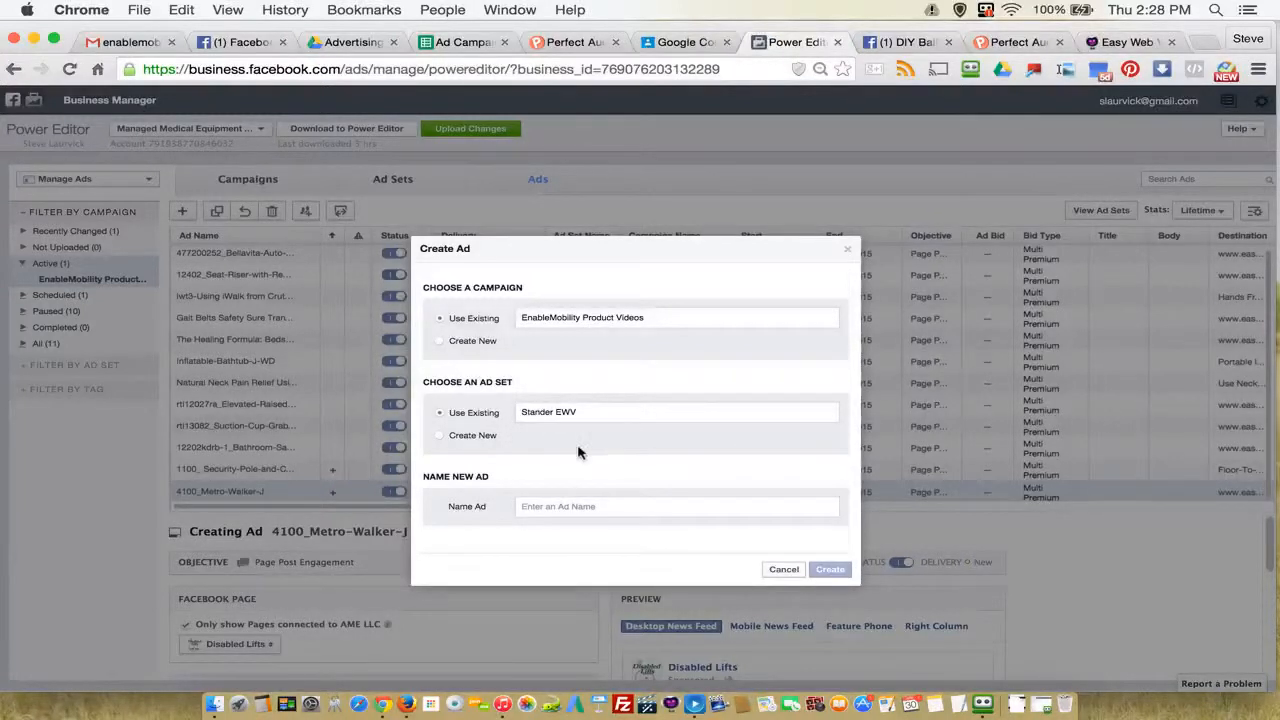
{"action": "left_click", "coordinate": [566, 508]}
{"action": "left_click", "coordinate": [457, 42]}
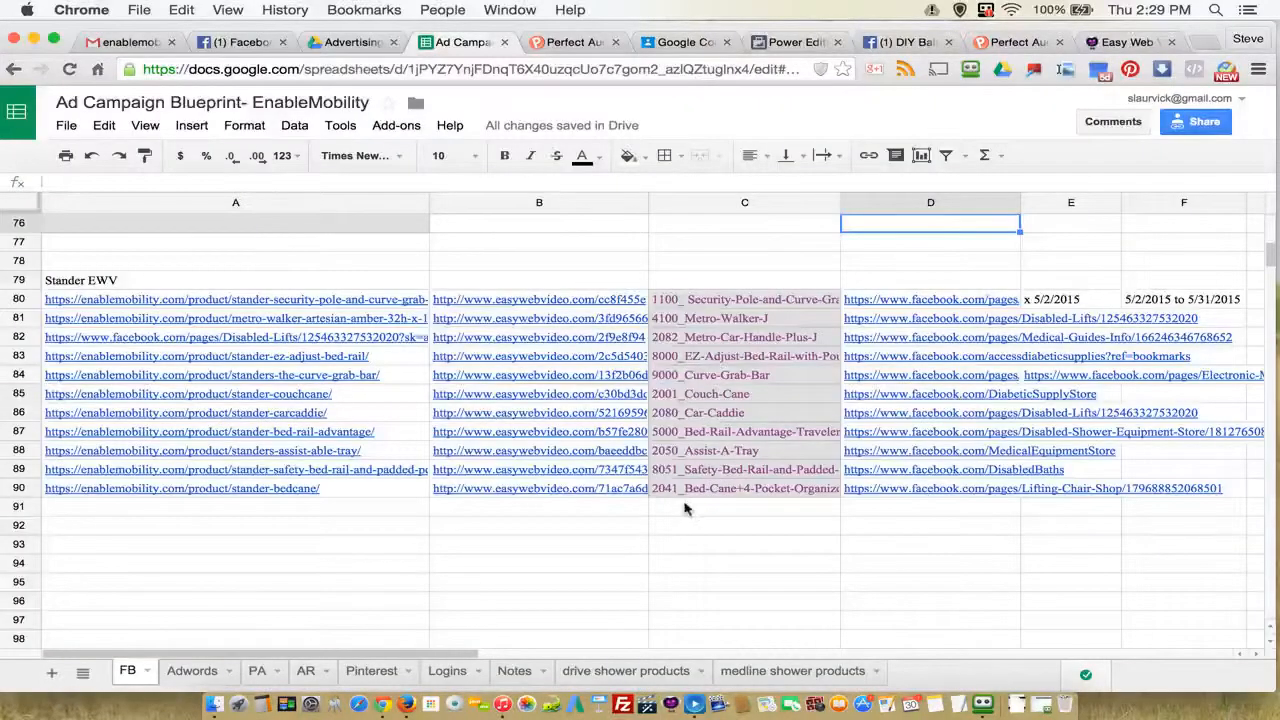
{"action": "left_click", "coordinate": [705, 339]}
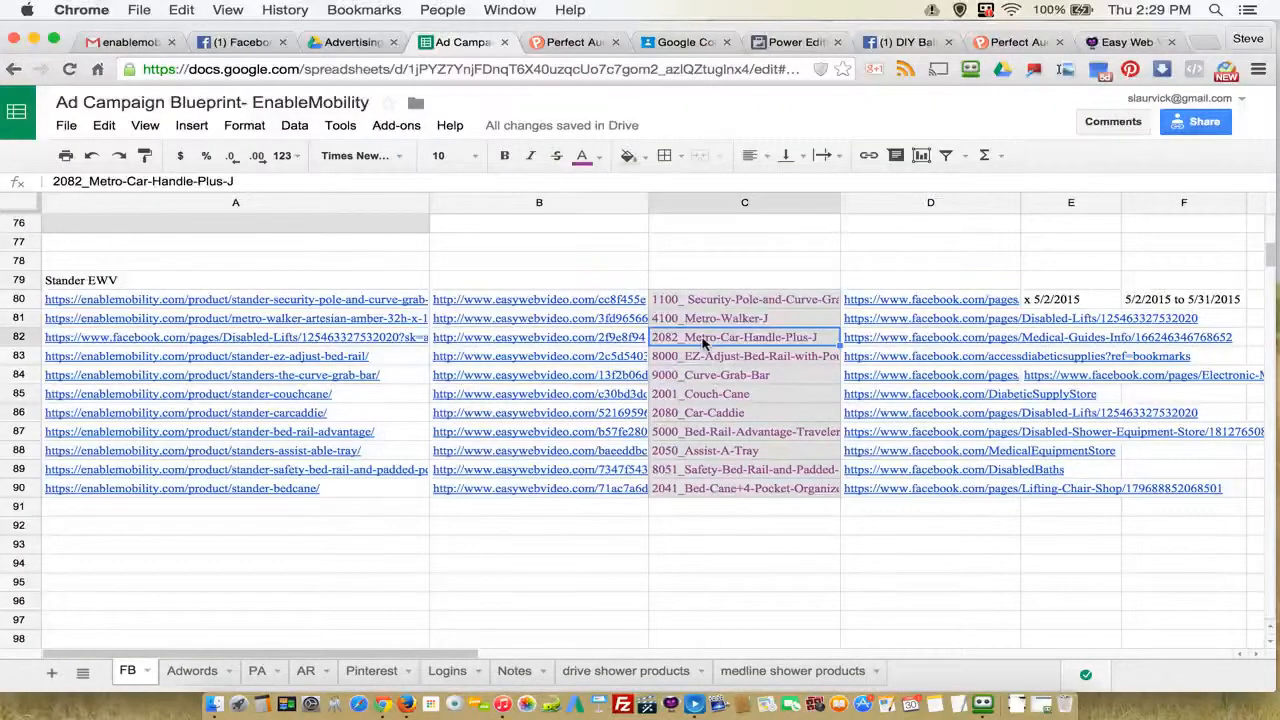
{"action": "left_click", "coordinate": [1038, 318]}
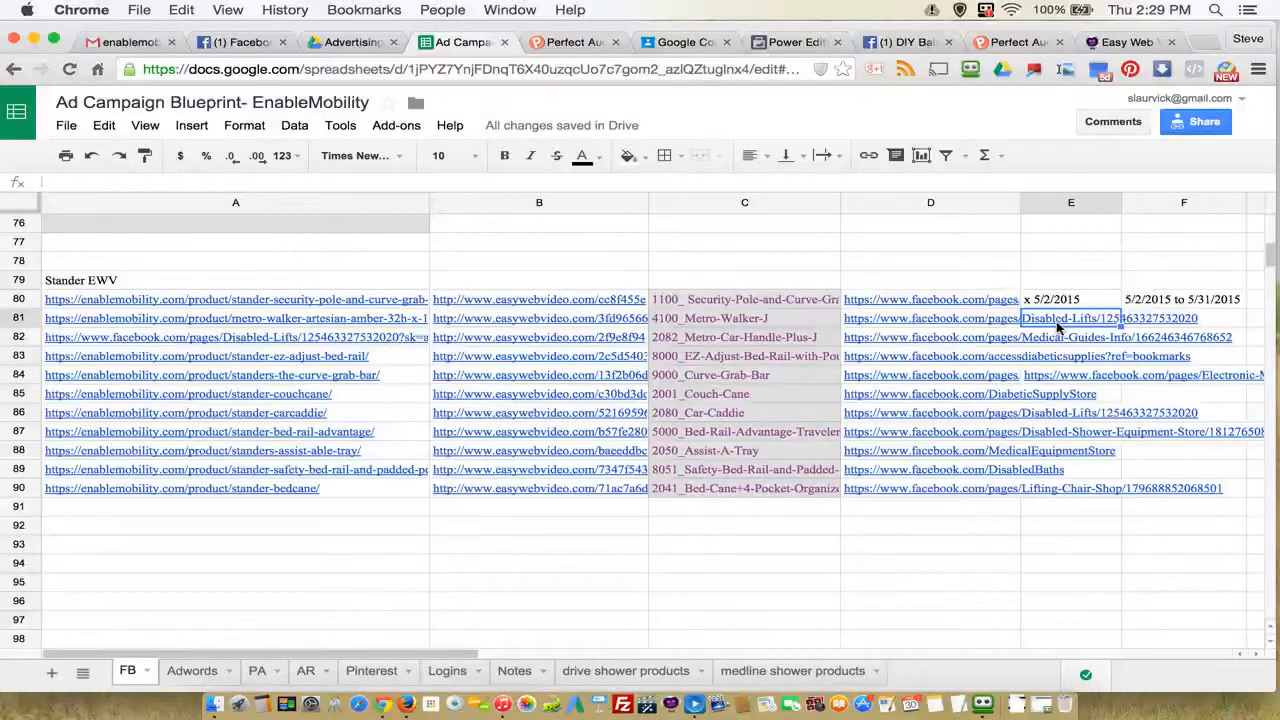
{"action": "type", "text": "x 5/2/2015"}
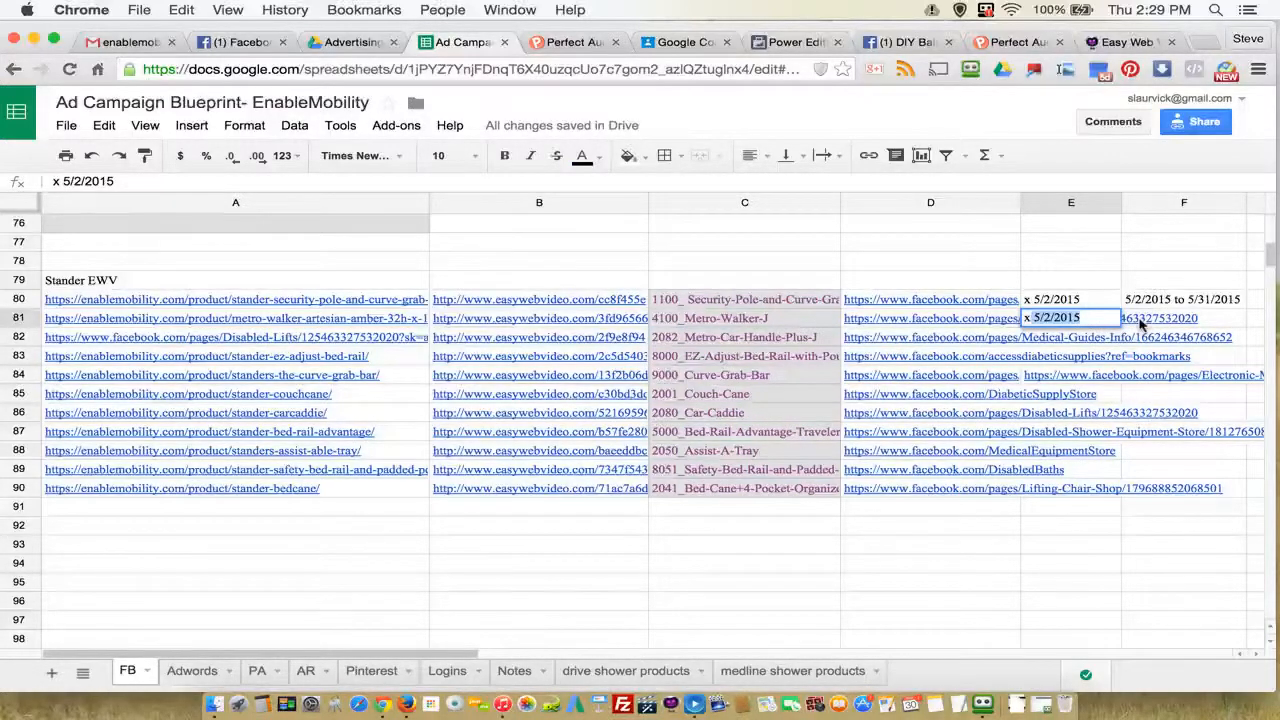
Step: Fill the date range from the row above into F81 and make it read "5/2/2015 to 5/31/2015"
{"action": "left_click", "coordinate": [1143, 322]}
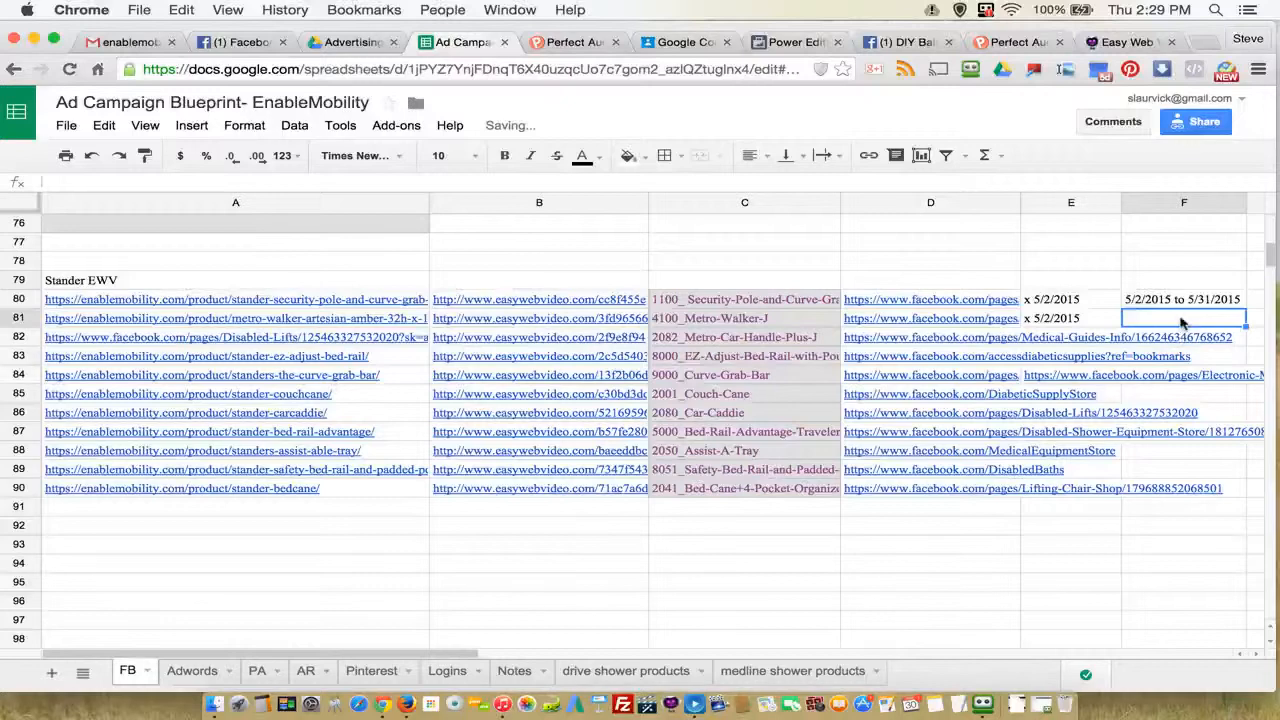
{"action": "type", "text": "5"}
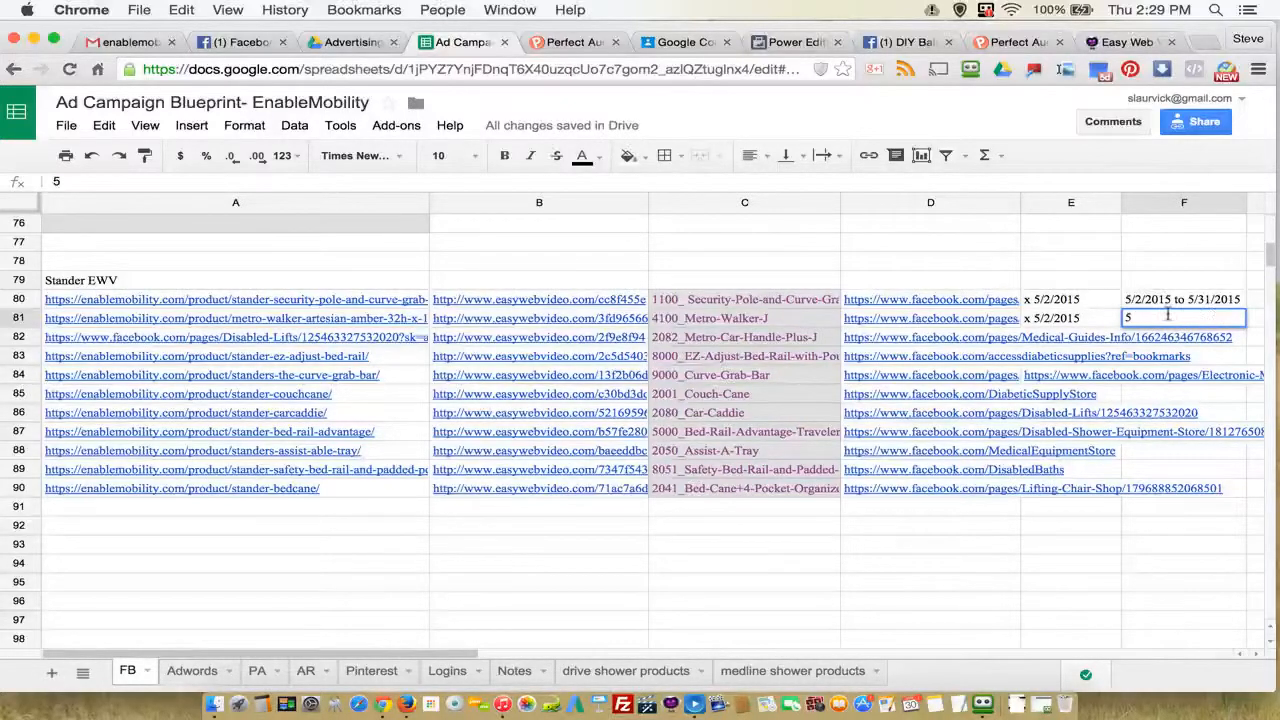
{"action": "key", "text": "BackSpace"}
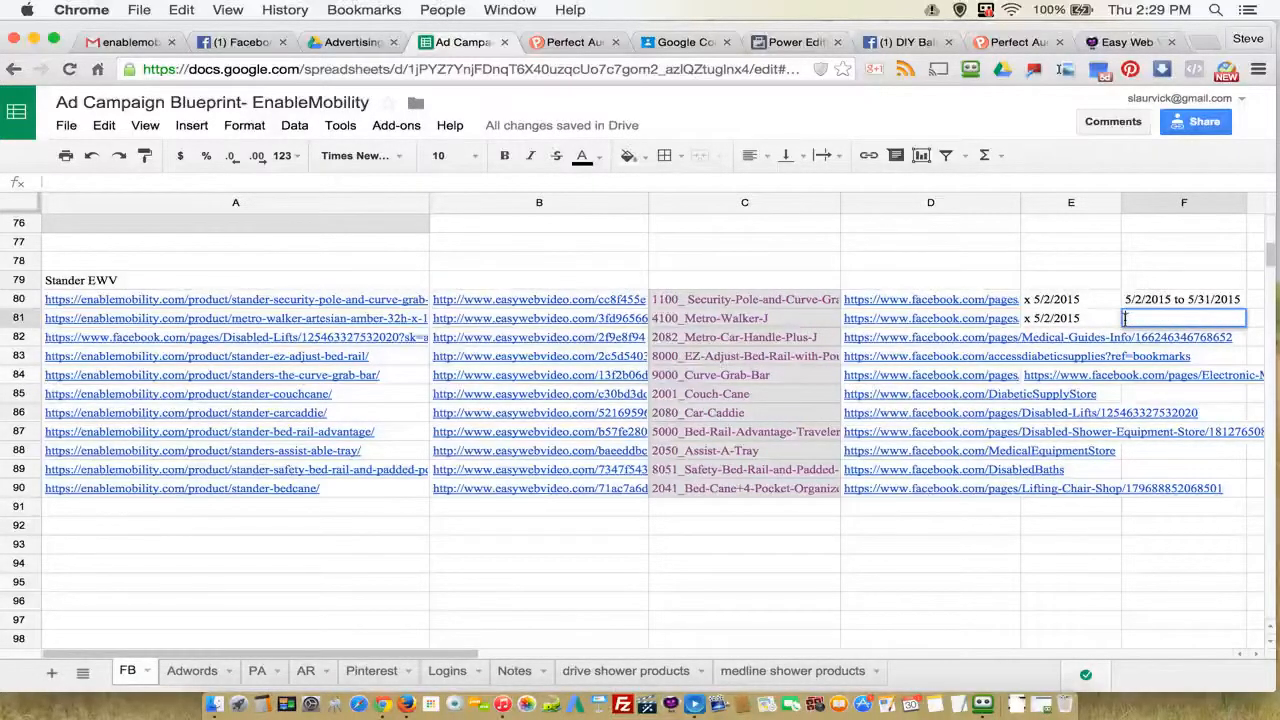
{"action": "left_click", "coordinate": [1208, 304]}
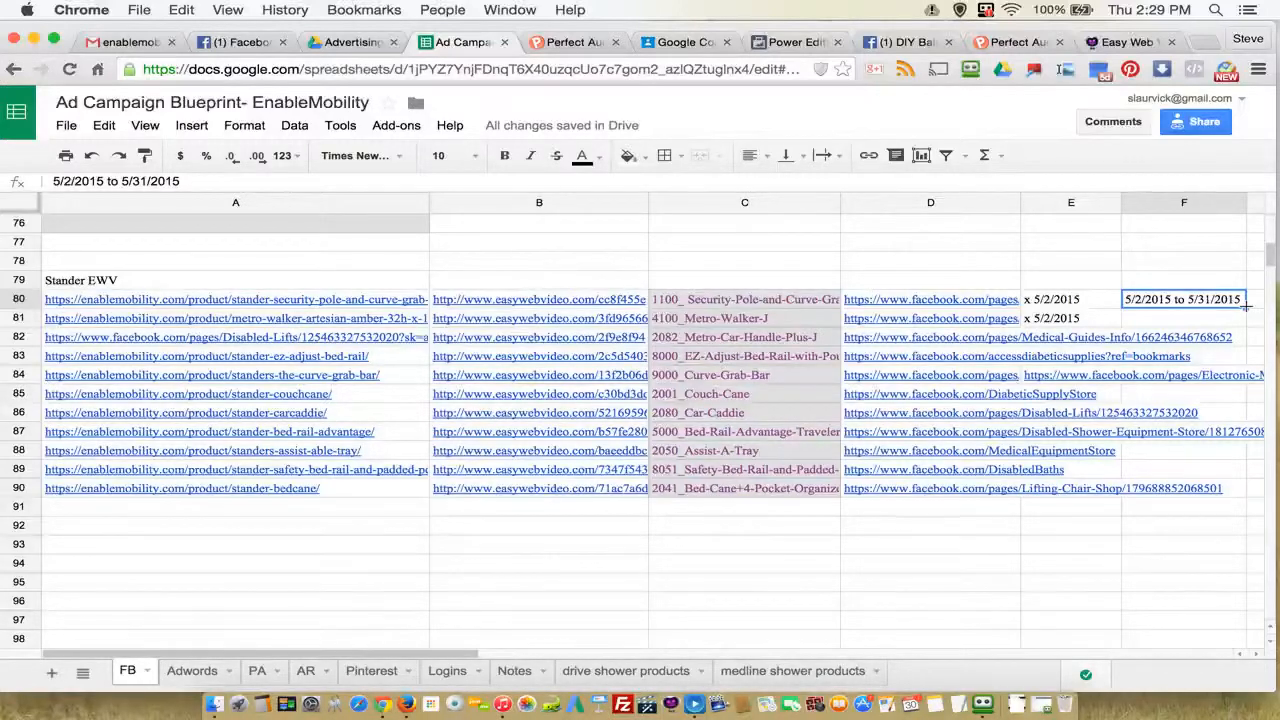
{"action": "left_click_drag", "start_coordinate": [1245, 308], "coordinate": [1246, 322]}
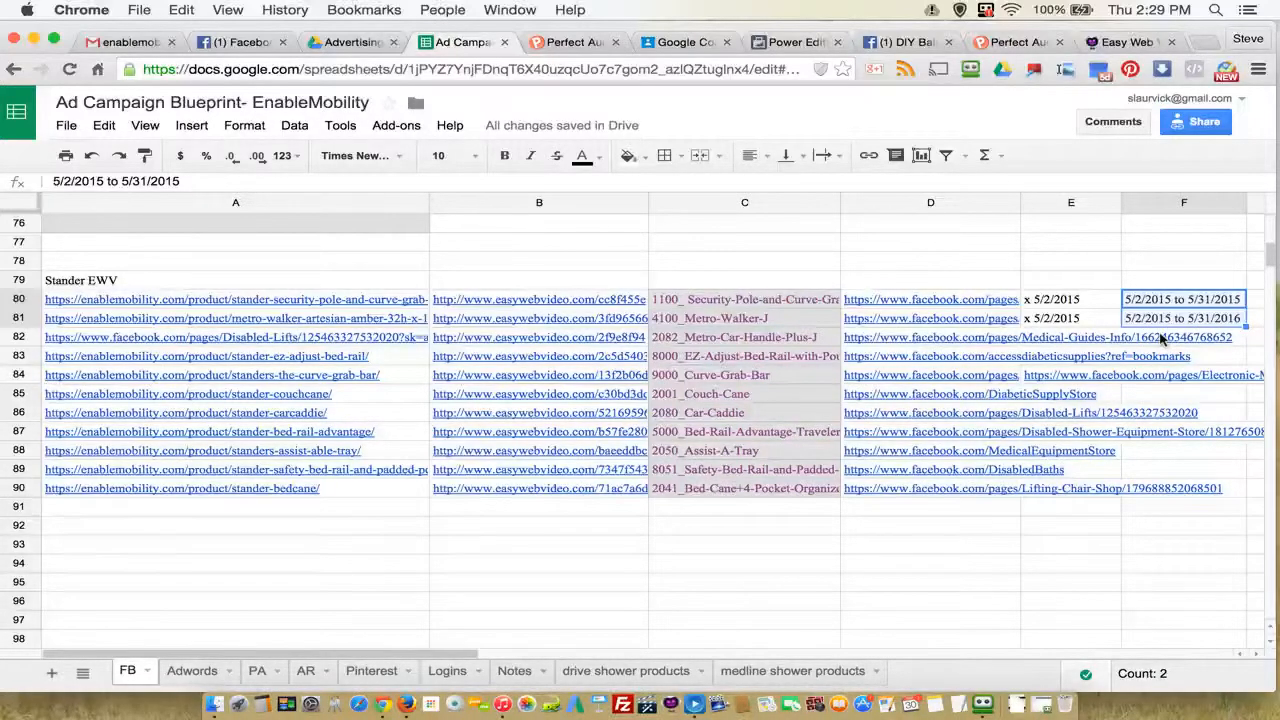
{"action": "left_click", "coordinate": [1233, 320]}
{"action": "left_click", "coordinate": [209, 189]}
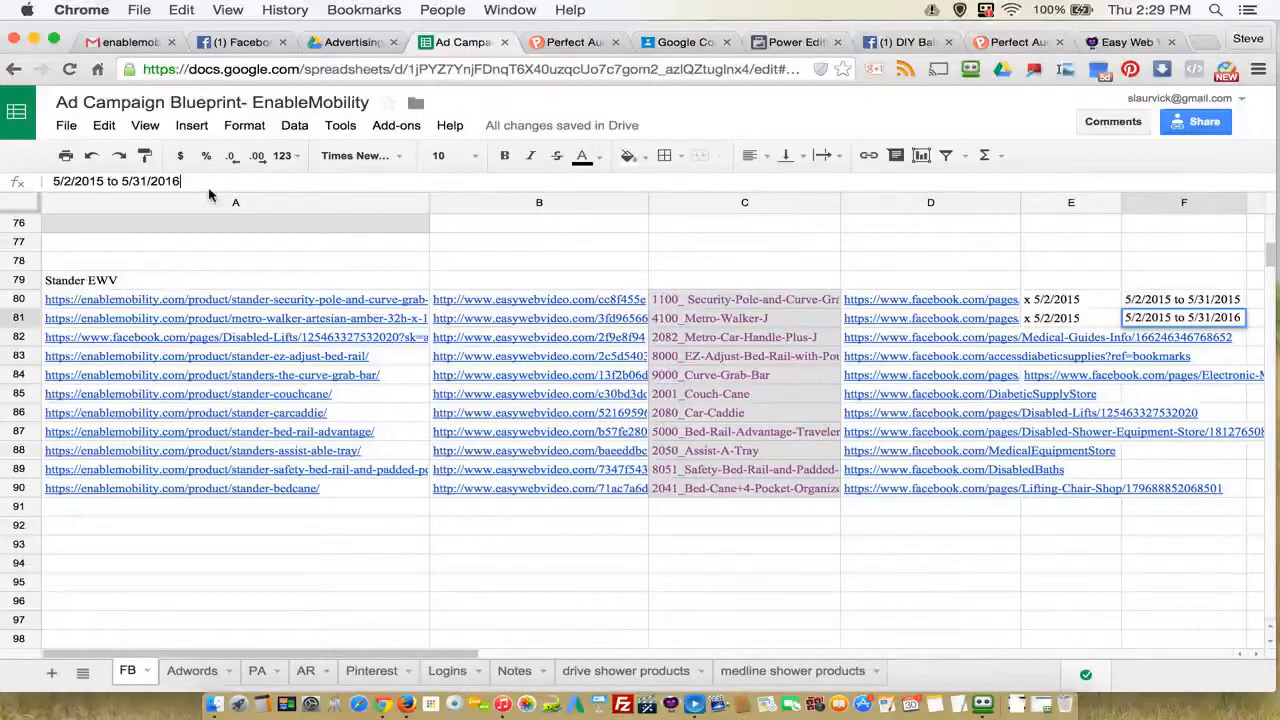
{"action": "type", "text": "5"}
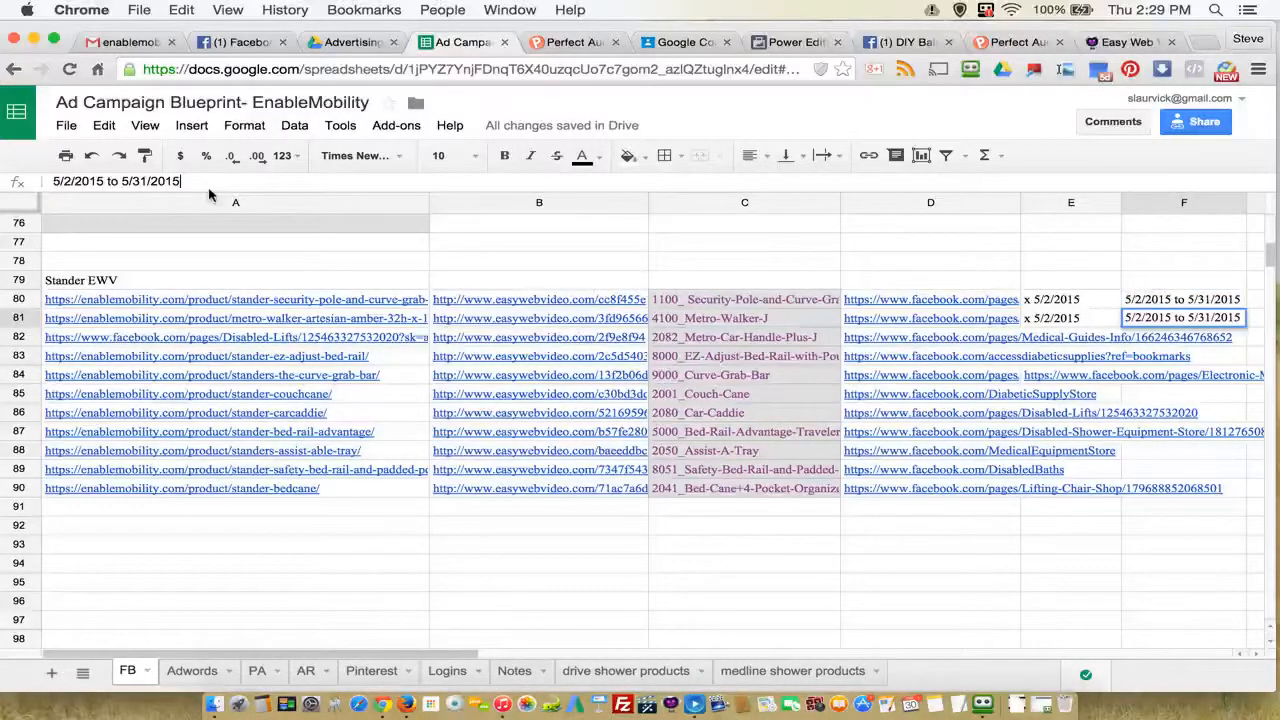
{"action": "key", "text": "Return"}
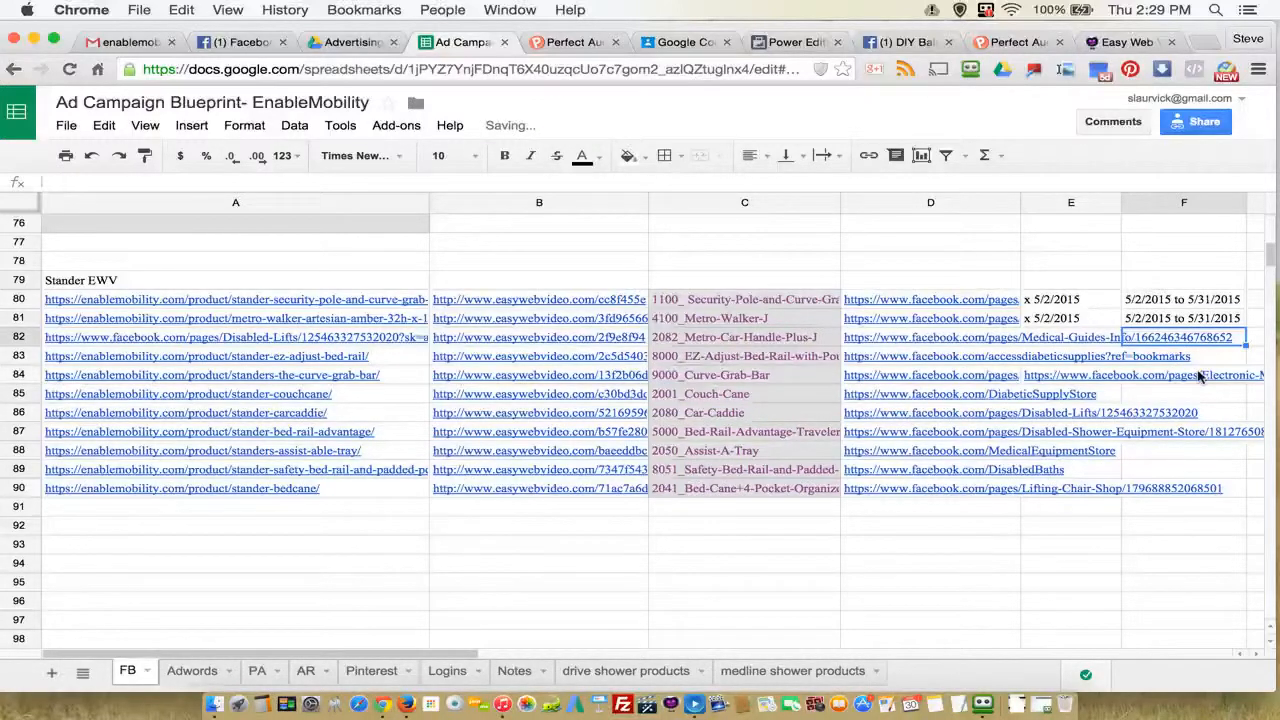
Step: Copy the ad name 2082_Metro-Car-Handle-Plus-J from the Stander EWV list in row 82
{"action": "left_click", "coordinate": [1055, 340]}
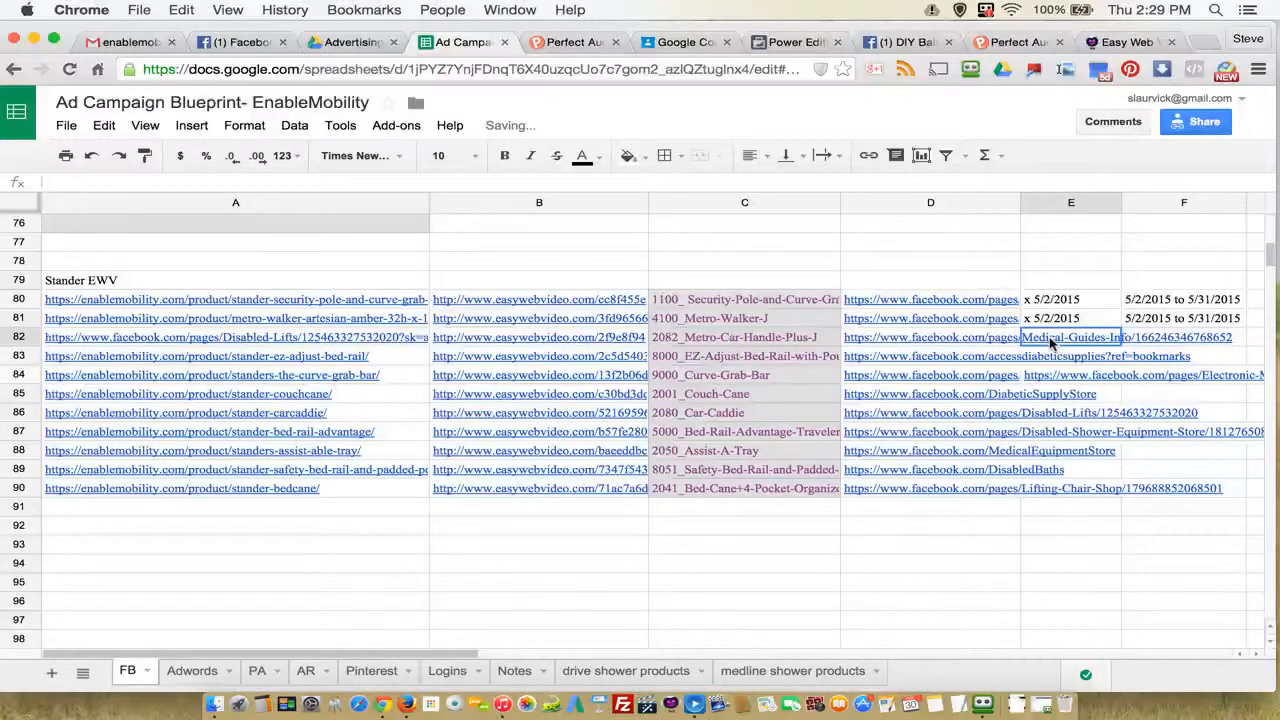
{"action": "left_click", "coordinate": [720, 338]}
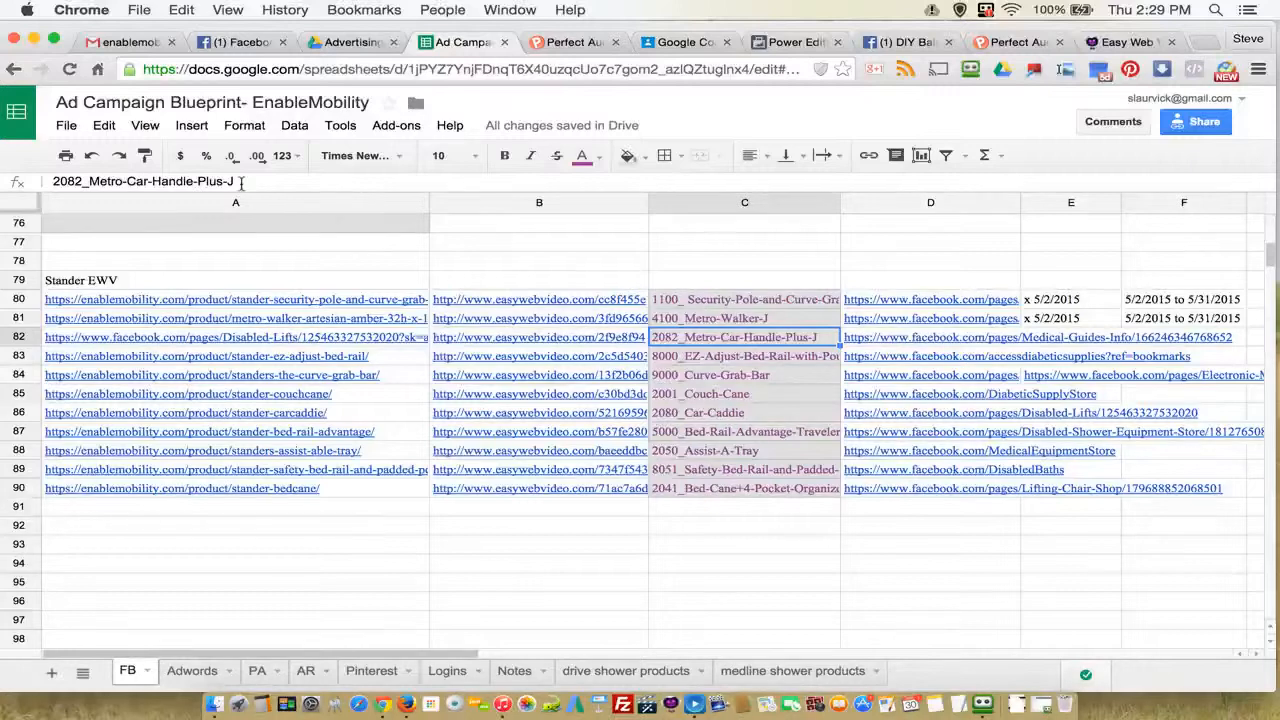
{"action": "left_click_drag", "start_coordinate": [236, 181], "coordinate": [52, 182]}
{"action": "right_click", "coordinate": [76, 176]}
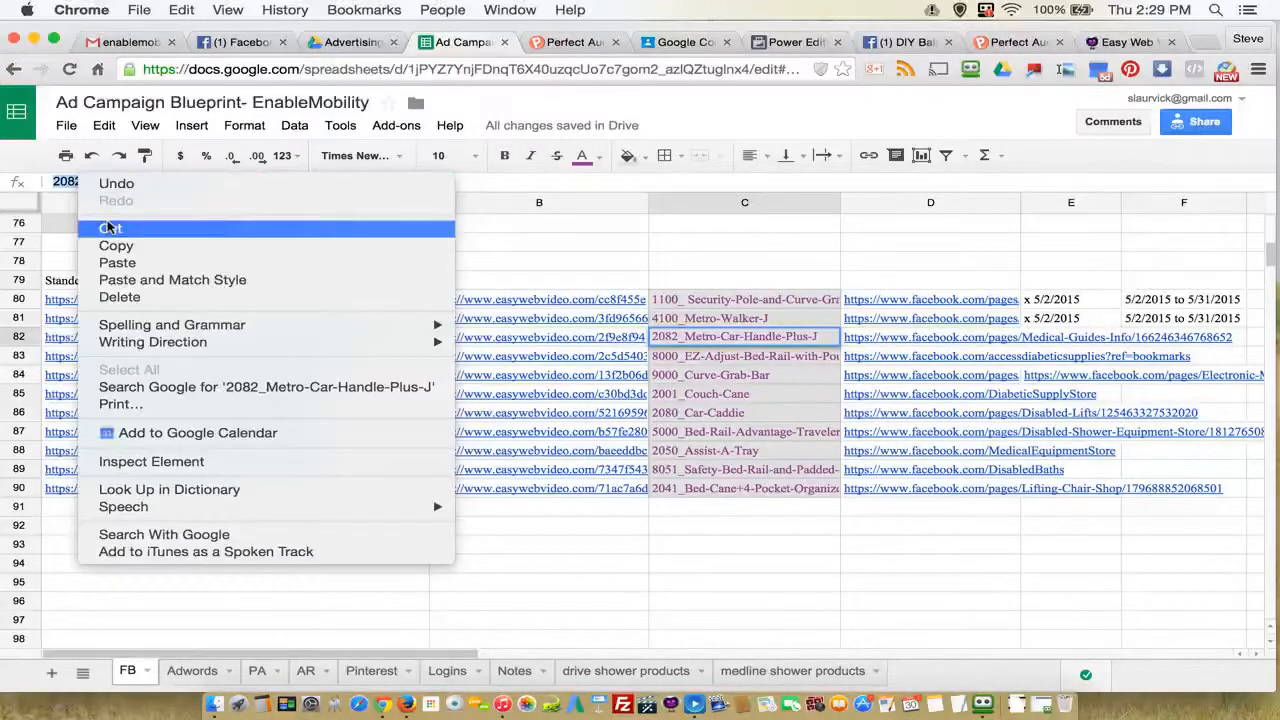
{"action": "left_click", "coordinate": [116, 243]}
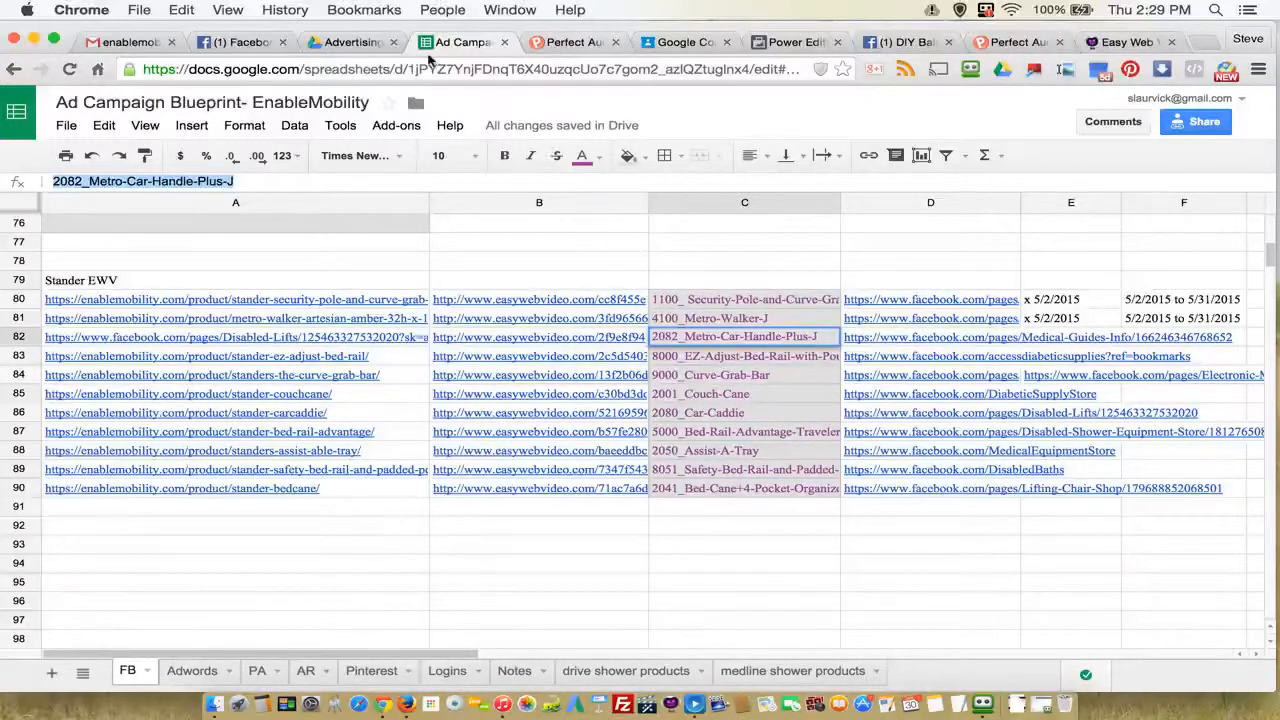
Step: Switch to Power Editor, name the new ad 2082_Metro-Car-Handle-Plus-J with the copied text, and create it
{"action": "left_click", "coordinate": [787, 45]}
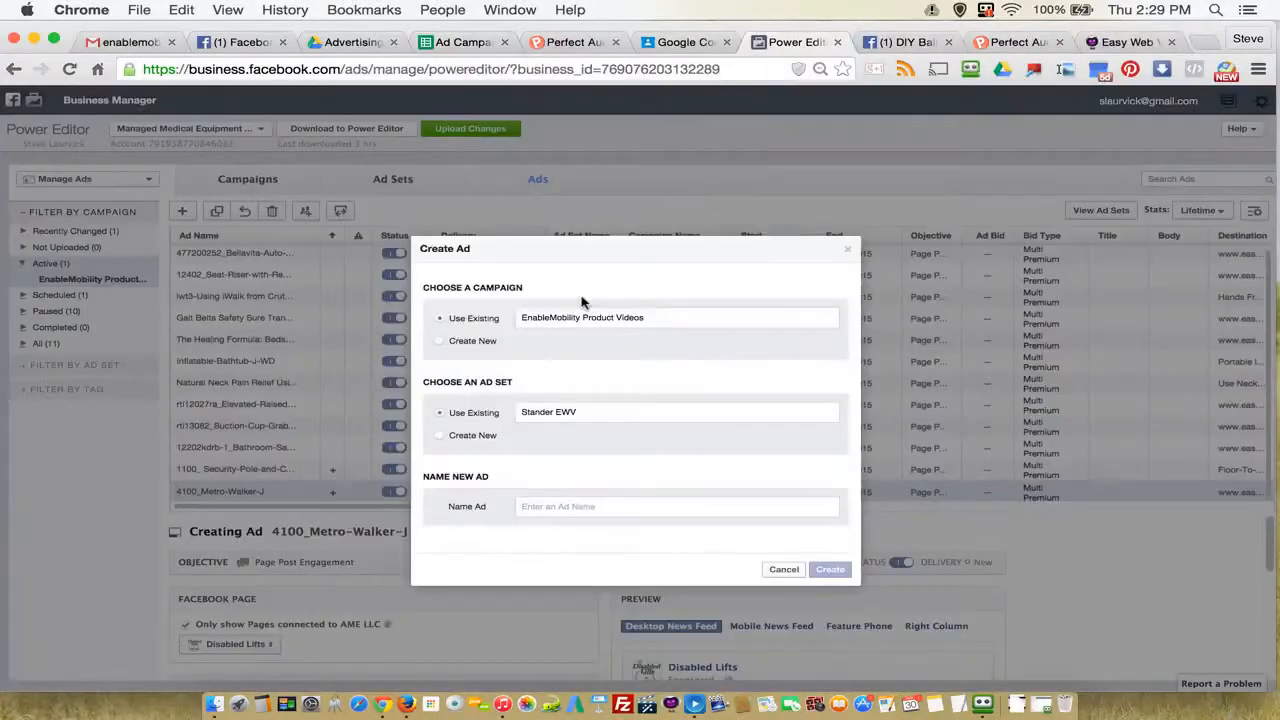
{"action": "right_click", "coordinate": [548, 509]}
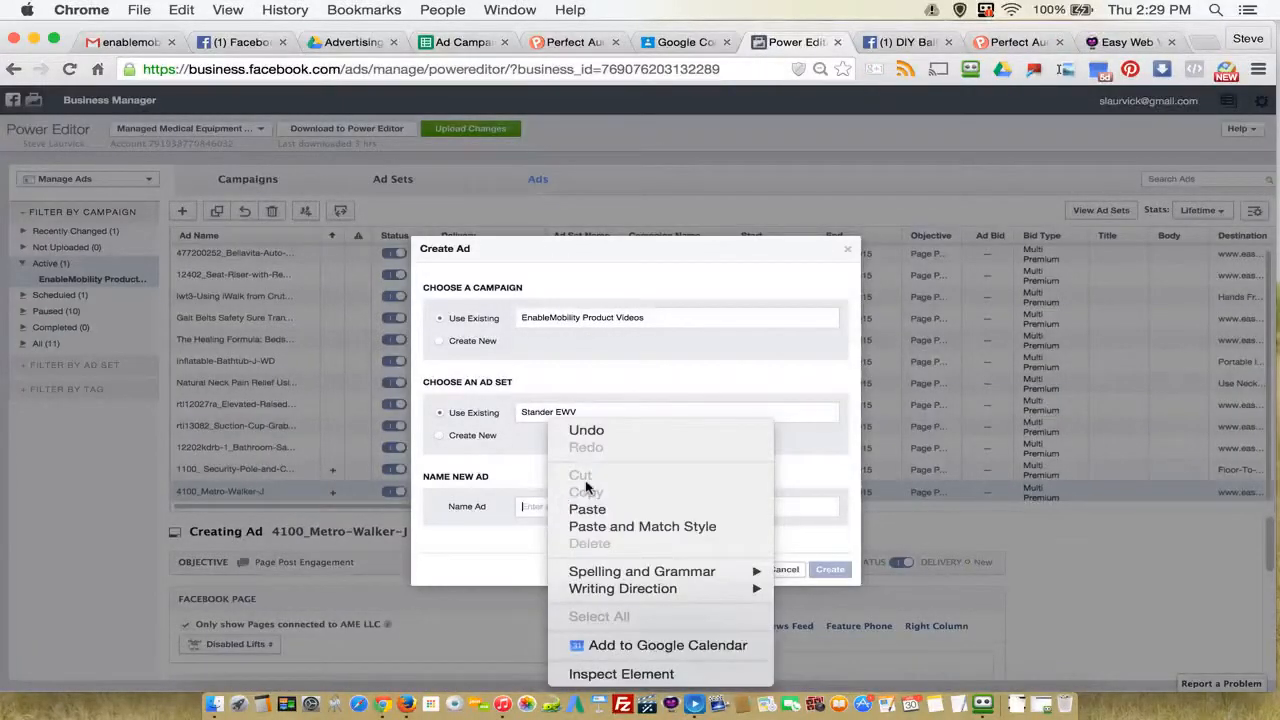
{"action": "left_click", "coordinate": [587, 509]}
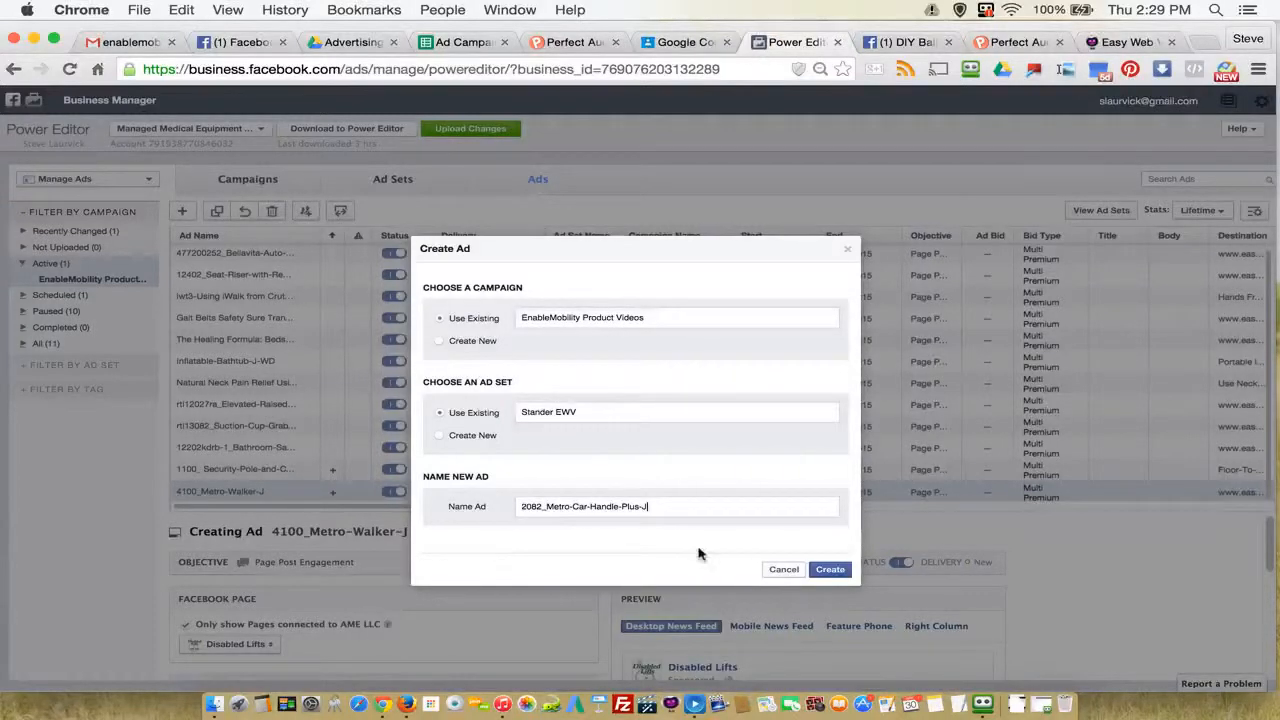
{"action": "left_click", "coordinate": [830, 570]}
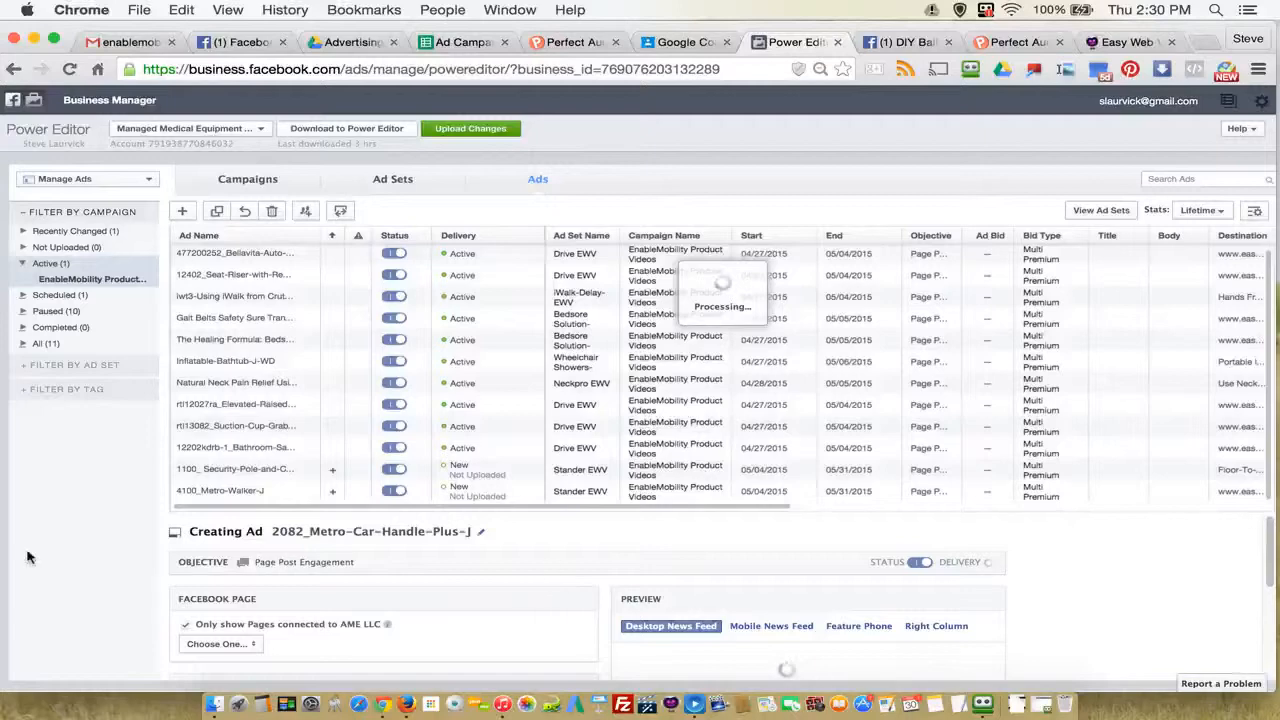
Step: Shrink the ads list to three visible rows to make more room for the new ad's settings
{"action": "scroll", "coordinate": [633, 605], "scroll_direction": "down", "scroll_amount": 1}
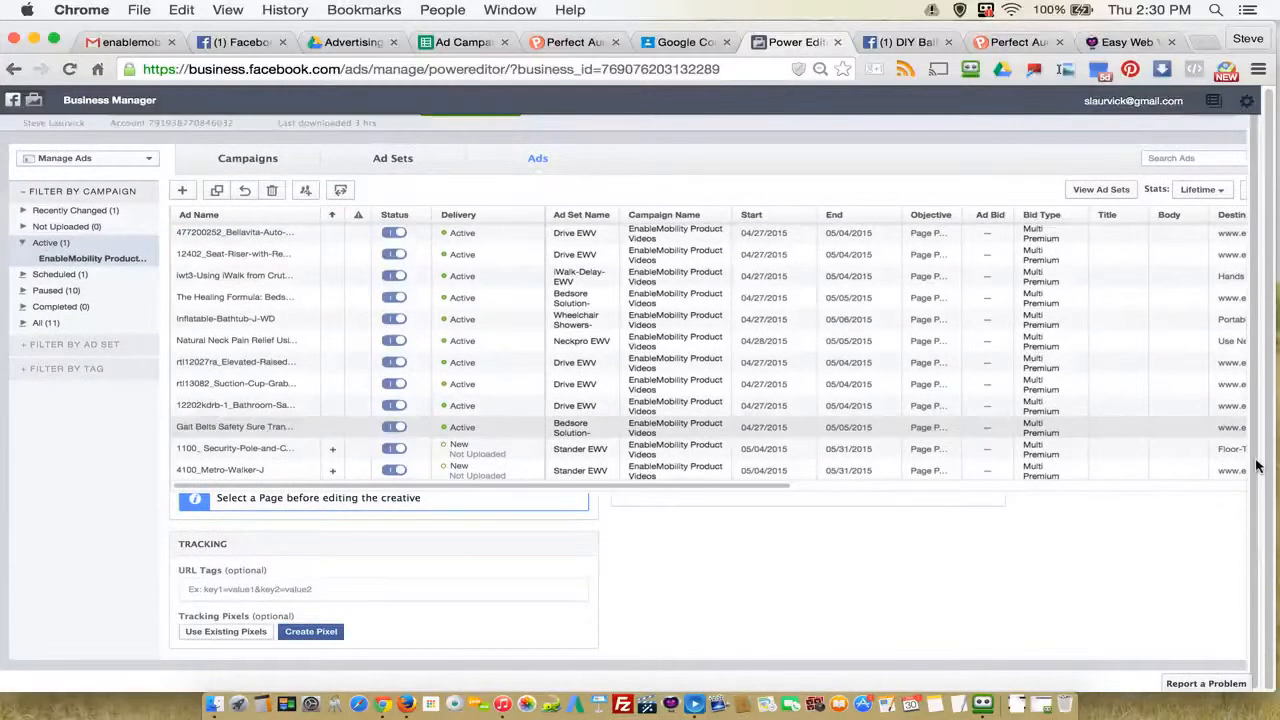
{"action": "scroll", "coordinate": [623, 559], "scroll_direction": "up", "scroll_amount": 3}
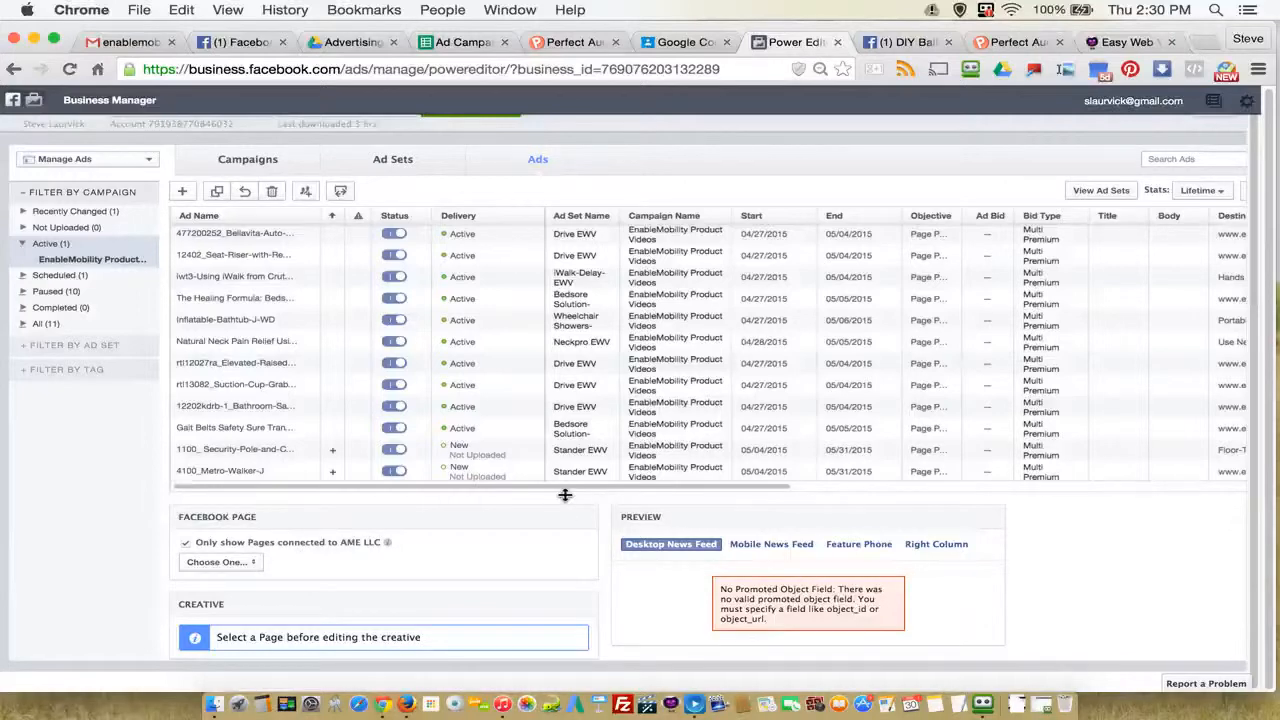
{"action": "left_click_drag", "start_coordinate": [565, 495], "coordinate": [573, 302]}
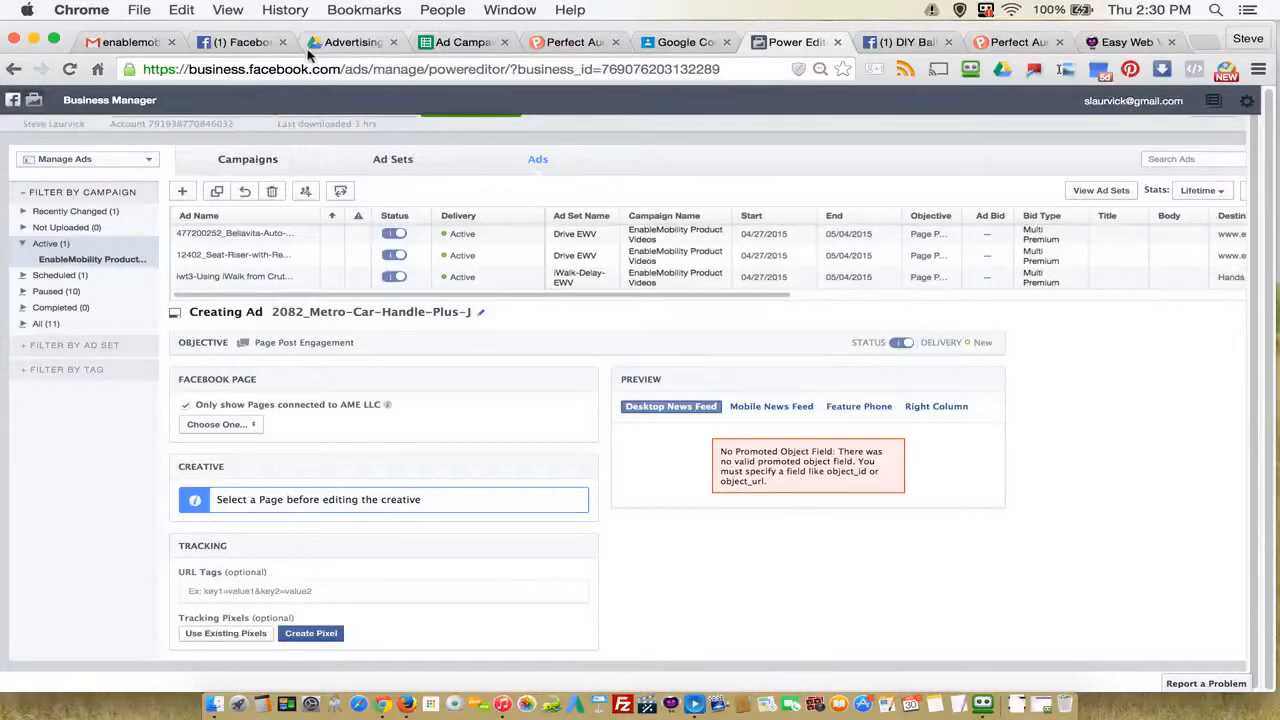
Step: Check the 2082_Metro-Car-Handle-Plus-J row's video link and assigned Facebook page in the spreadsheet, and return to the ad in Power Editor
{"action": "left_click", "coordinate": [448, 42]}
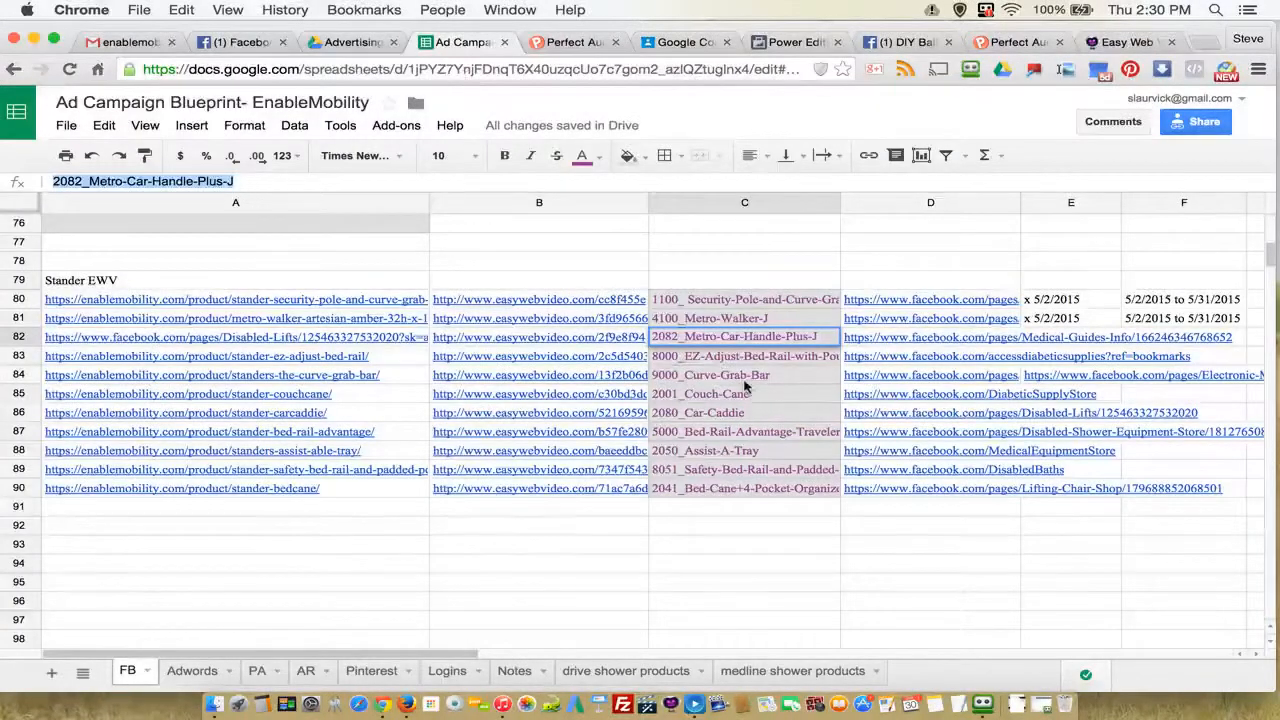
{"action": "left_click", "coordinate": [866, 340]}
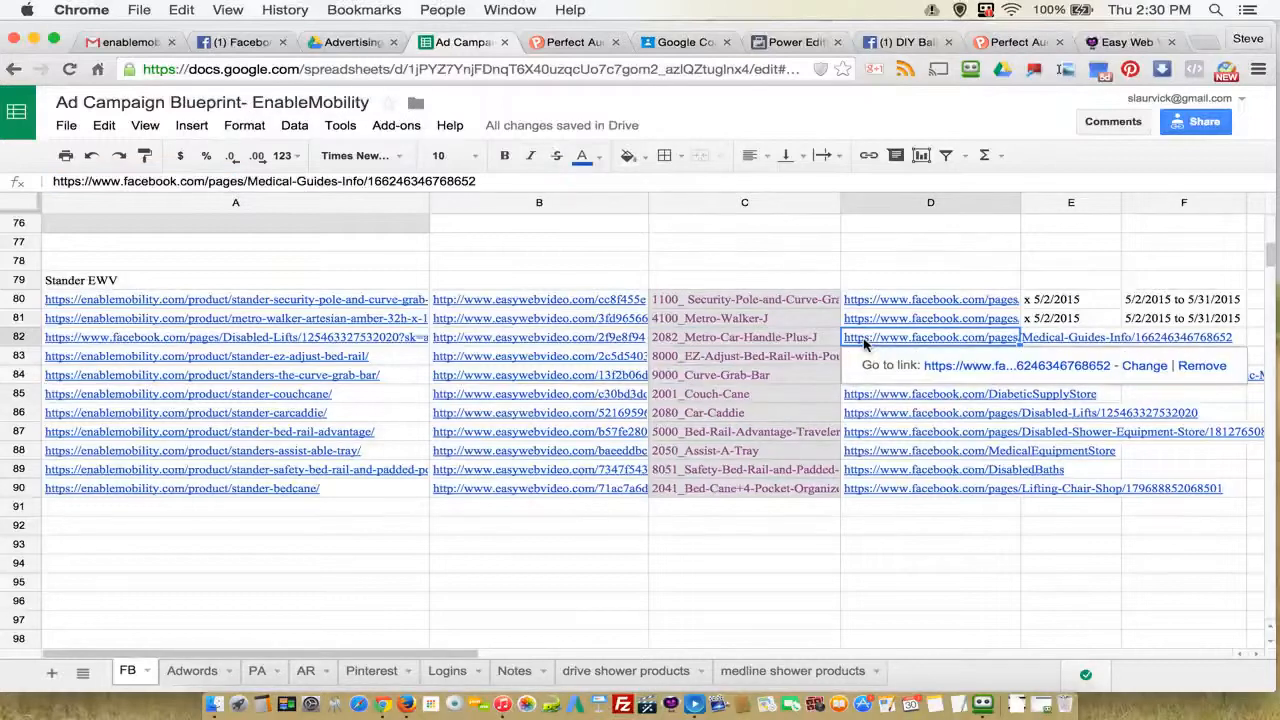
{"action": "left_click", "coordinate": [533, 362]}
{"action": "left_click", "coordinate": [700, 362]}
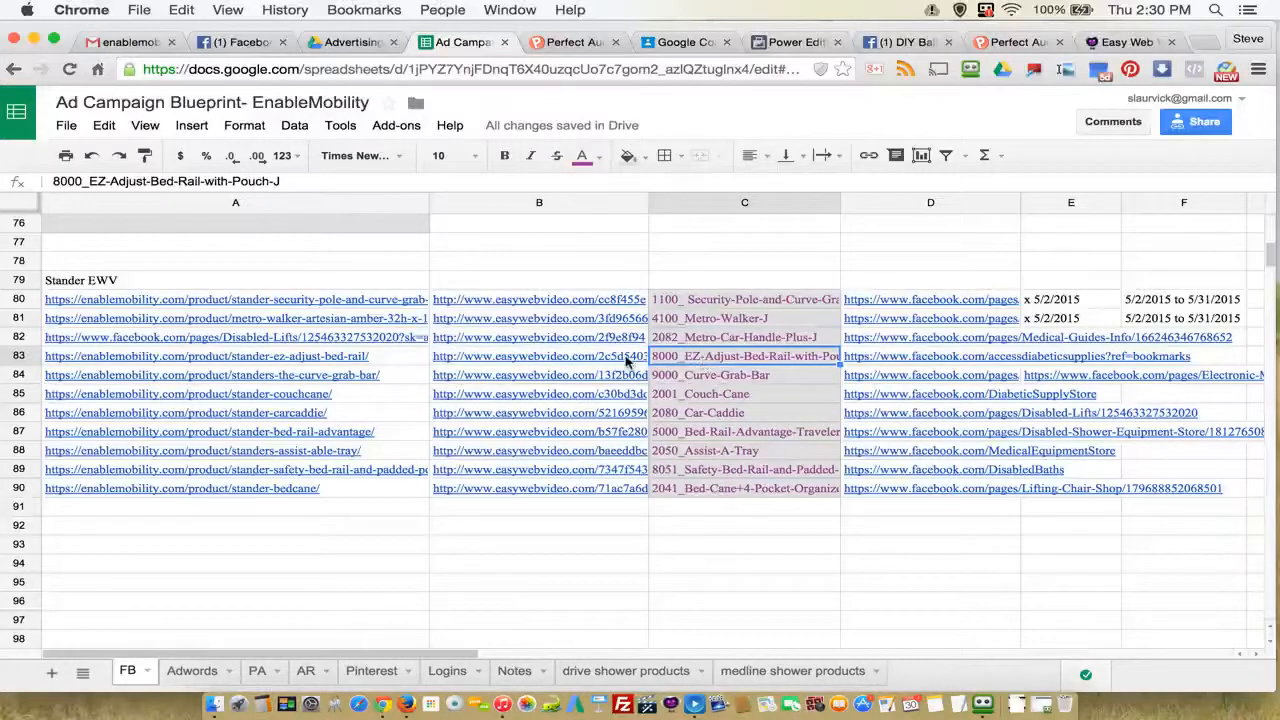
{"action": "left_click", "coordinate": [530, 338]}
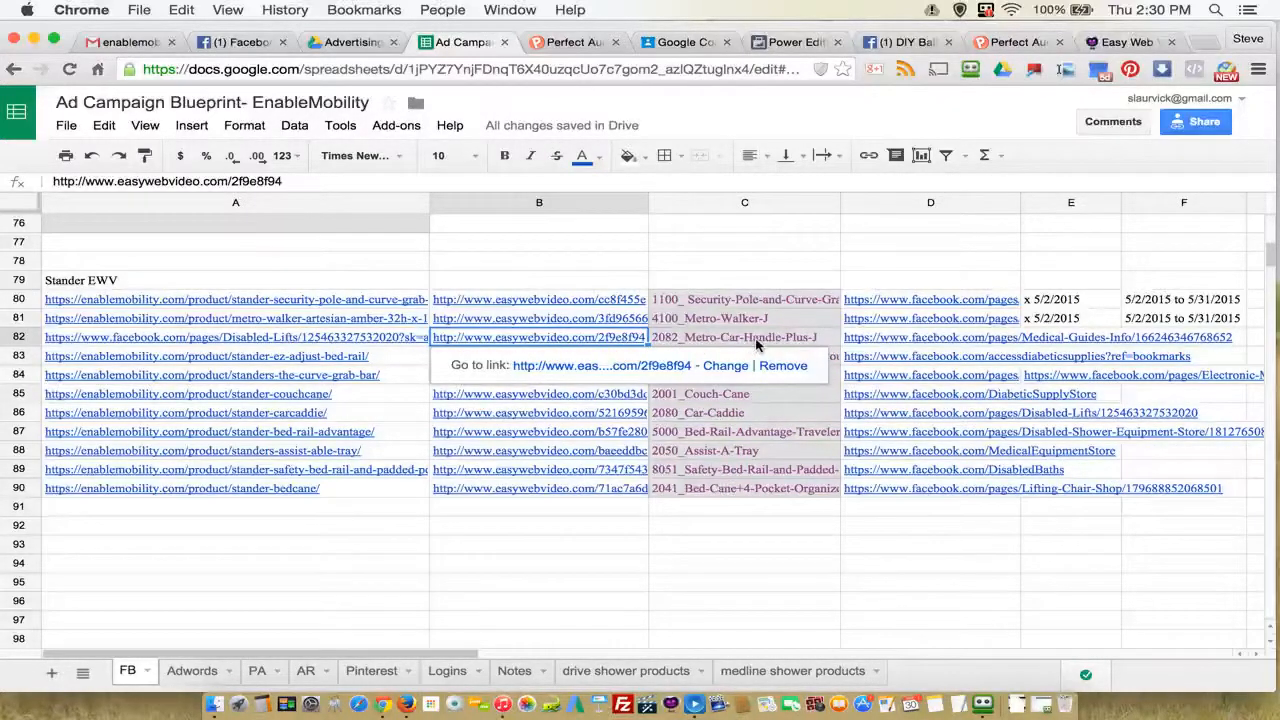
{"action": "left_click", "coordinate": [885, 341]}
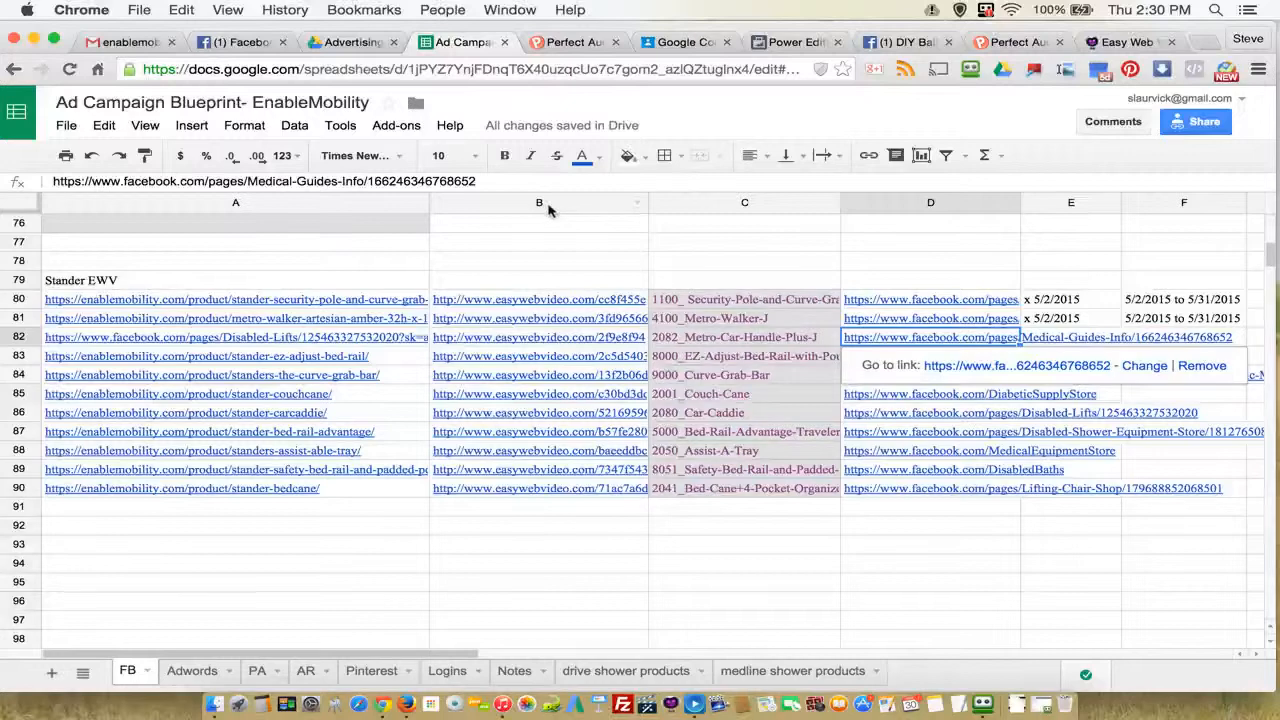
{"action": "left_click", "coordinate": [790, 42]}
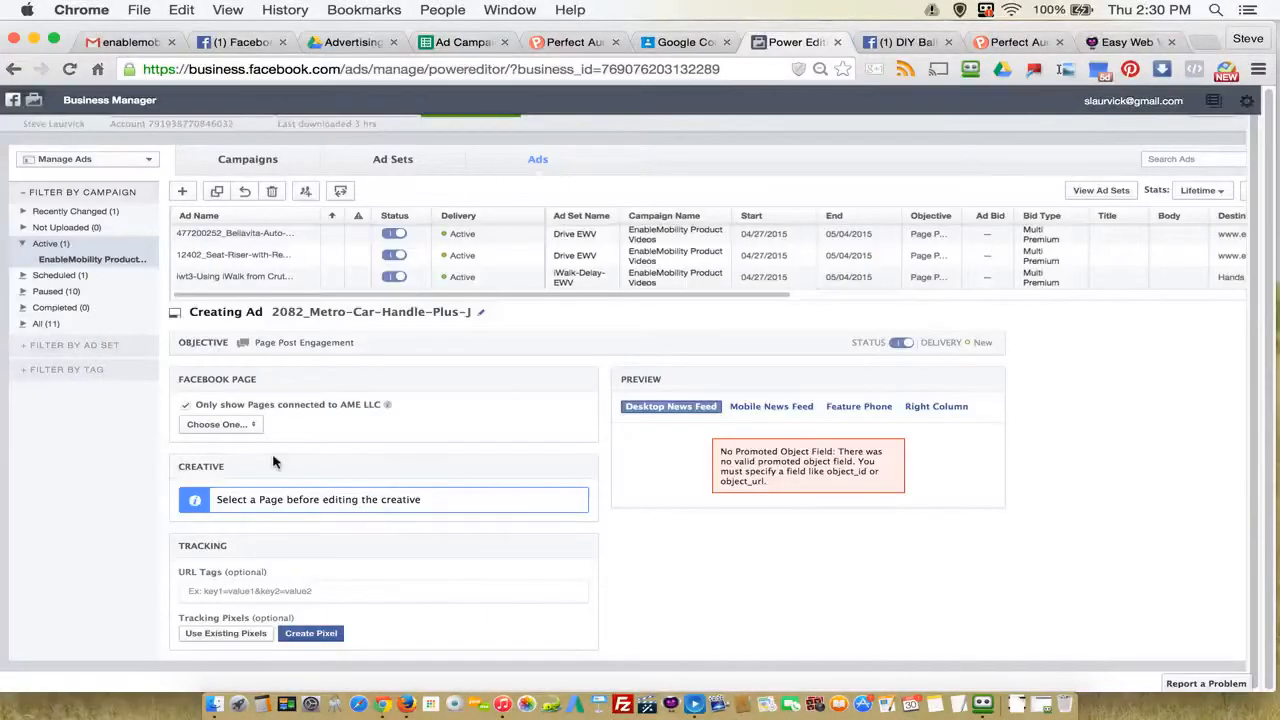
Step: Look through the new ad's Facebook Page choices for the Medical Guides & Info page, and close the list without choosing a page
{"action": "left_click", "coordinate": [229, 425]}
{"action": "scroll", "coordinate": [325, 491], "scroll_direction": "down", "scroll_amount": 2}
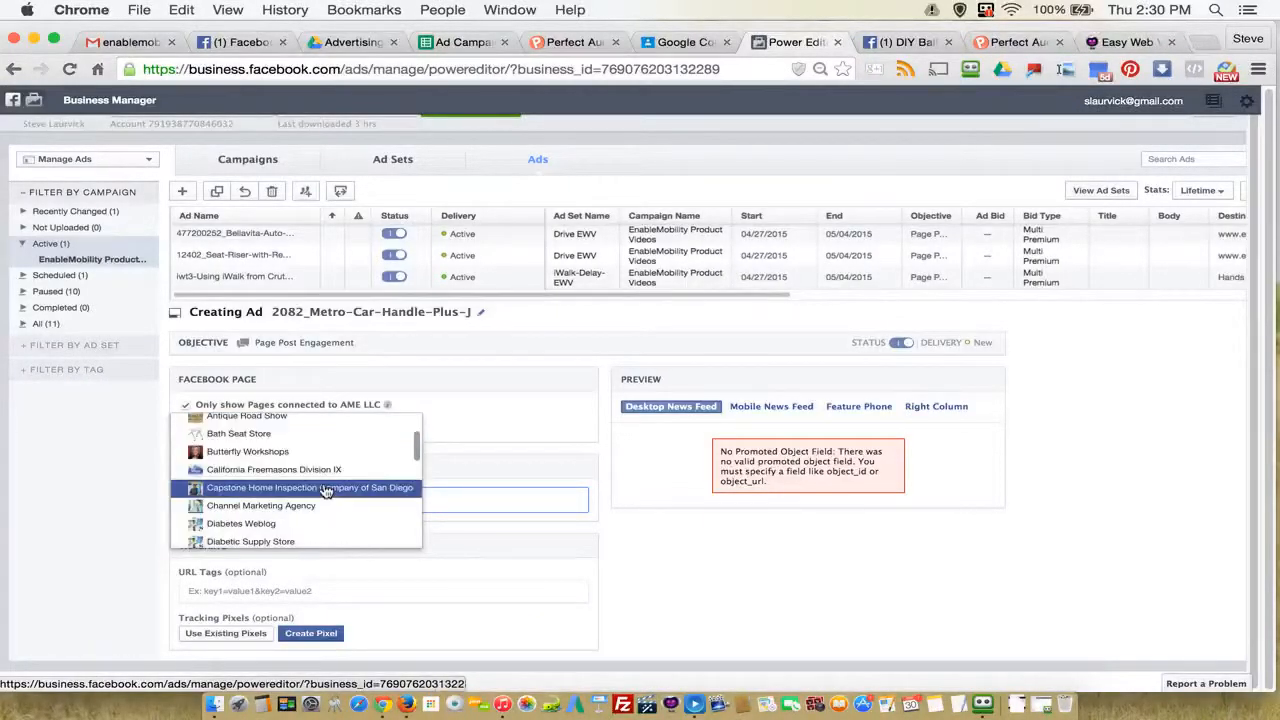
{"action": "scroll", "coordinate": [325, 491], "scroll_direction": "down", "scroll_amount": 10}
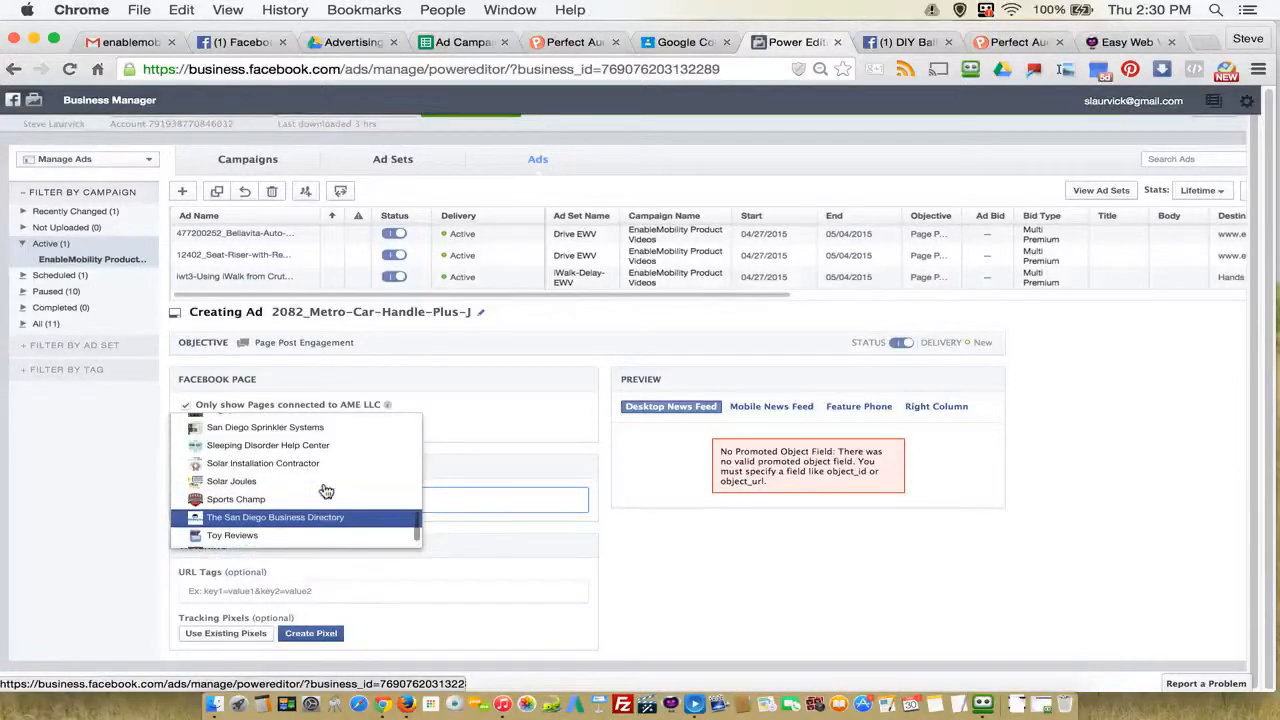
{"action": "scroll", "coordinate": [325, 491], "scroll_direction": "up", "scroll_amount": 4}
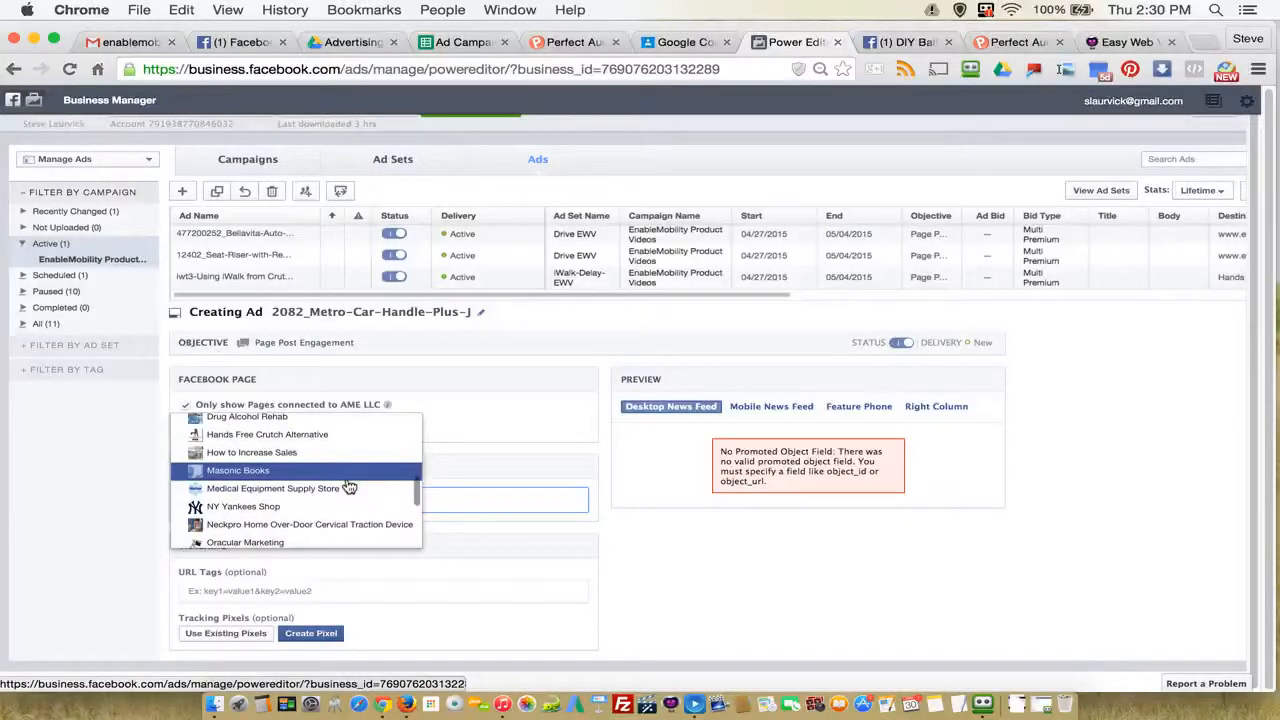
{"action": "scroll", "coordinate": [349, 487], "scroll_direction": "down", "scroll_amount": 2}
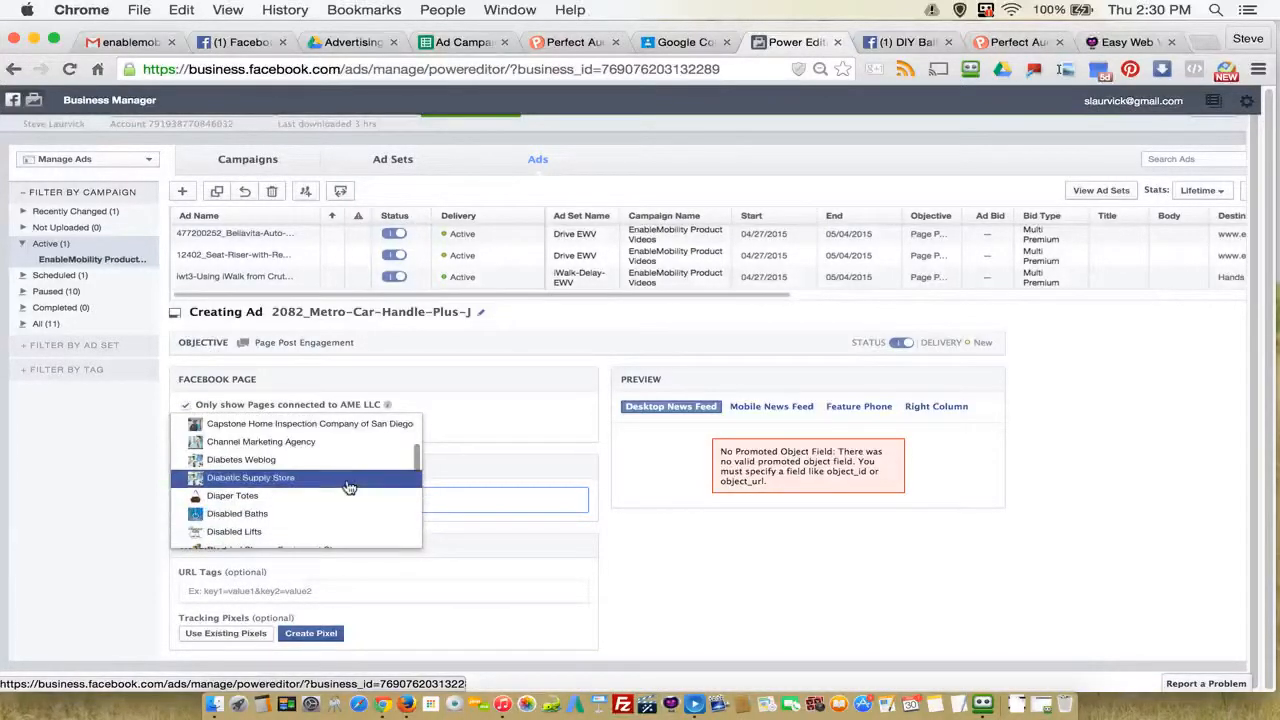
{"action": "scroll", "coordinate": [349, 487], "scroll_direction": "up", "scroll_amount": 1}
{"action": "scroll", "coordinate": [349, 487], "scroll_direction": "up", "scroll_amount": 2}
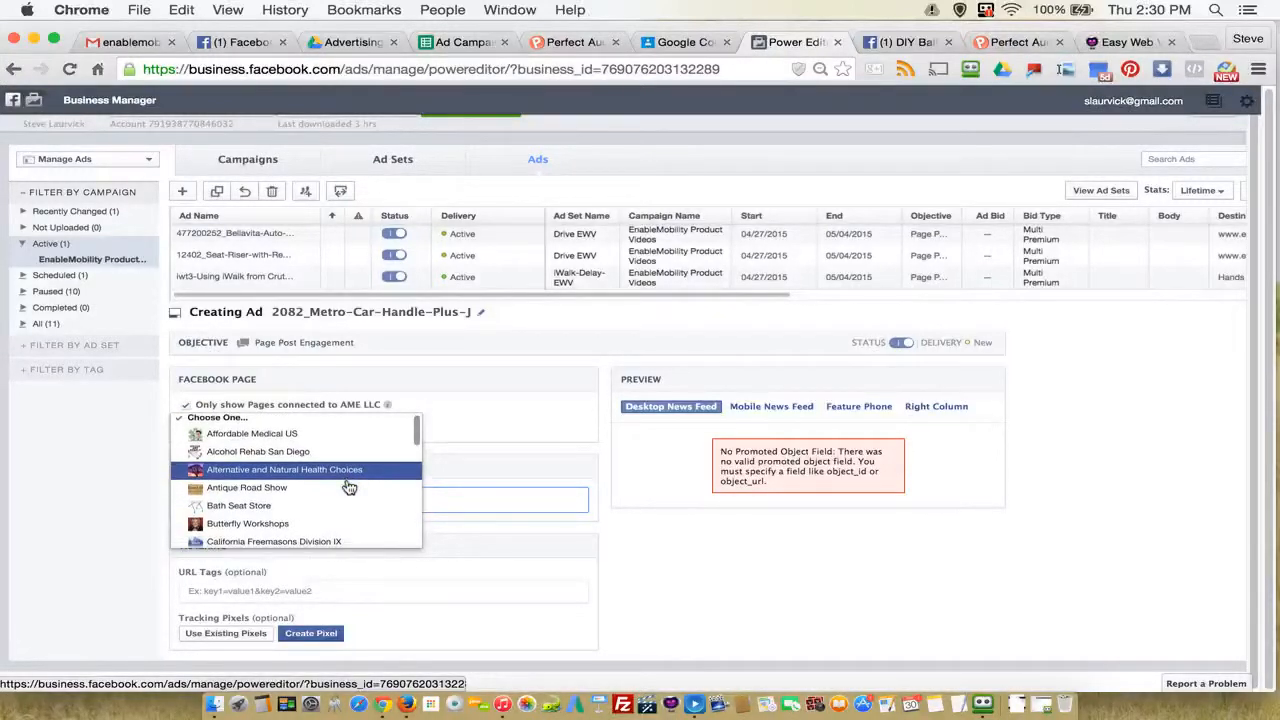
{"action": "scroll", "coordinate": [349, 487], "scroll_direction": "down", "scroll_amount": 3}
{"action": "scroll", "coordinate": [349, 487], "scroll_direction": "down", "scroll_amount": 3}
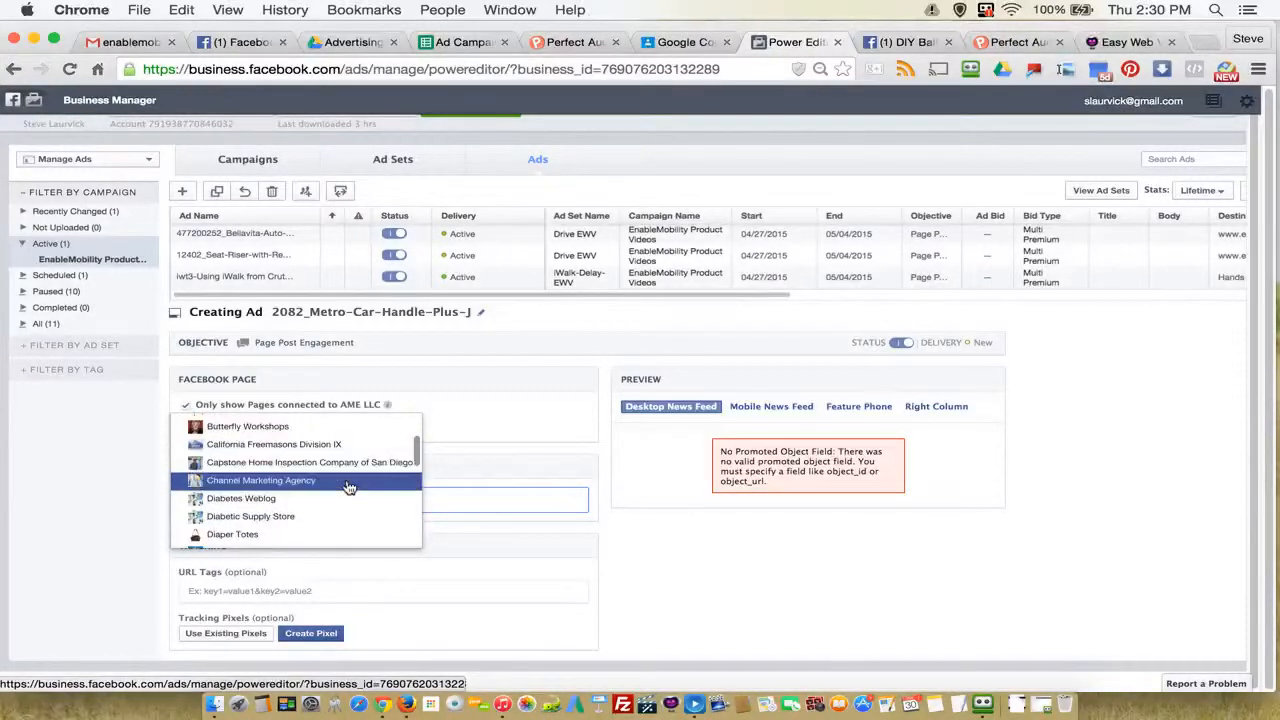
{"action": "scroll", "coordinate": [349, 487], "scroll_direction": "down", "scroll_amount": 5}
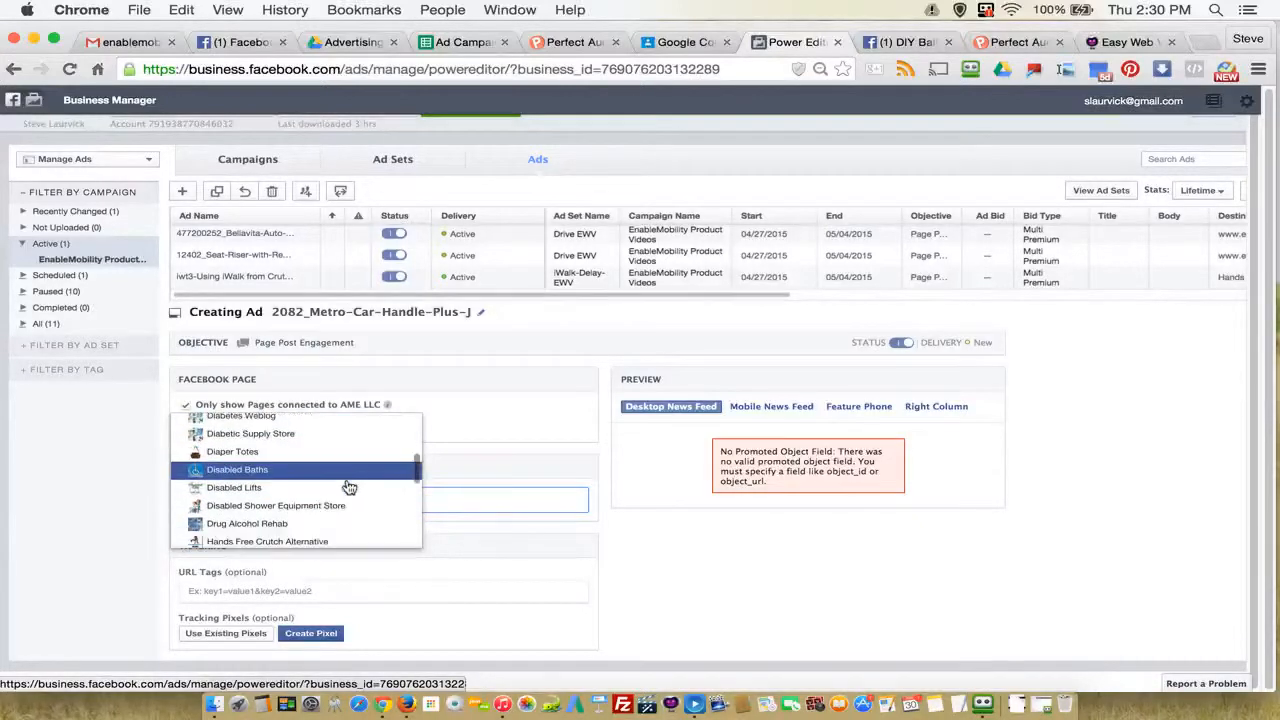
{"action": "left_click", "coordinate": [1070, 484]}
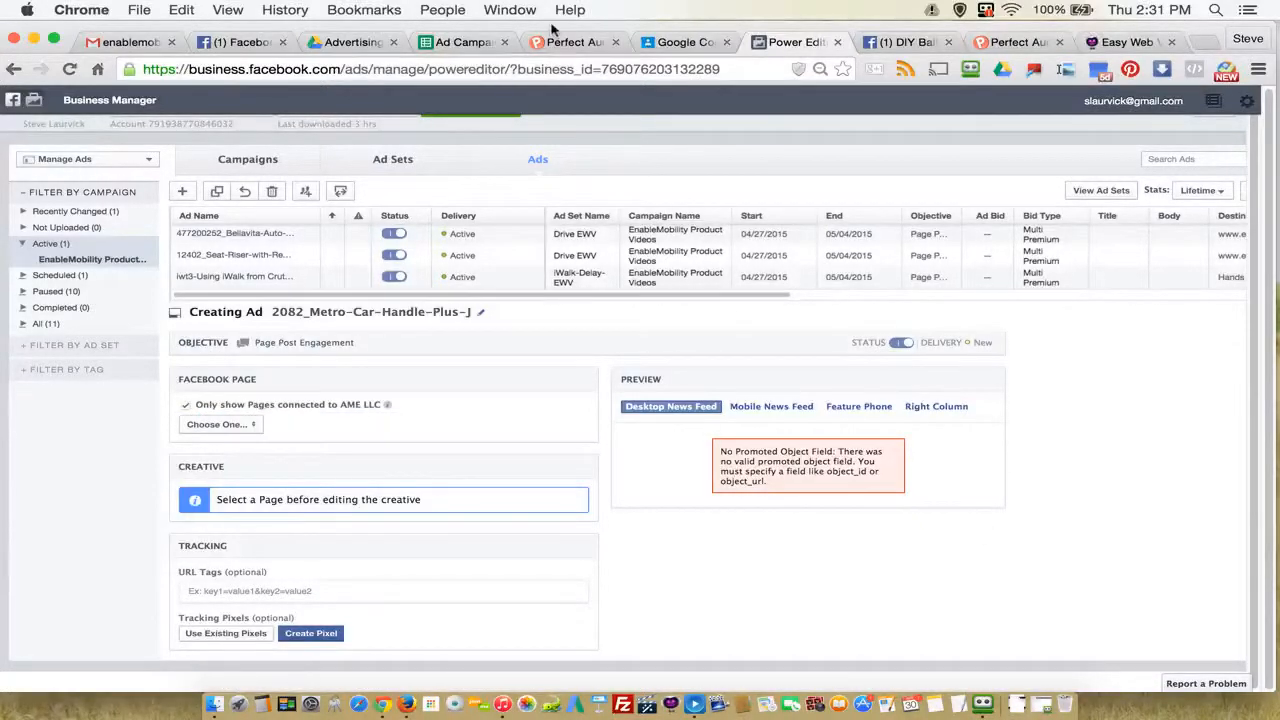
Step: Switch to the Ad Campaign Blueprint spreadsheet and copy the Medical Guides & Info Facebook page address from cell D82
{"action": "left_click", "coordinate": [466, 42]}
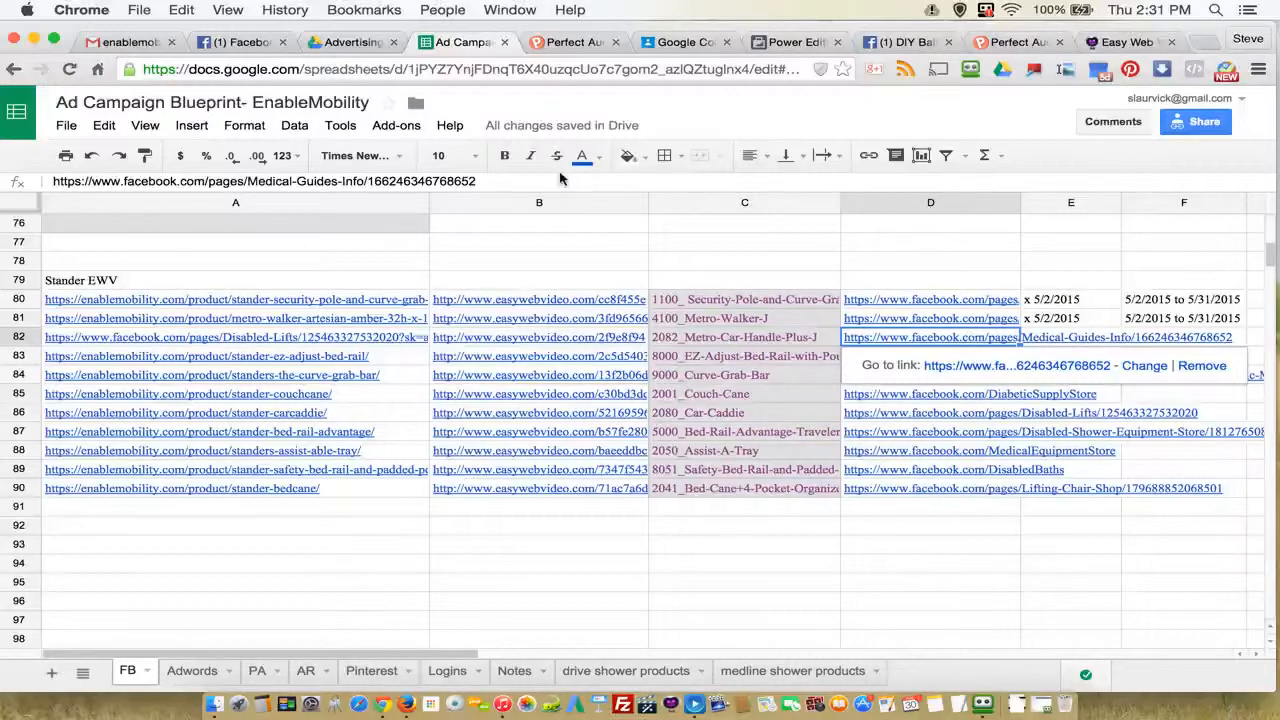
{"action": "left_click_drag", "start_coordinate": [523, 178], "coordinate": [51, 181]}
{"action": "left_click", "coordinate": [230, 180]}
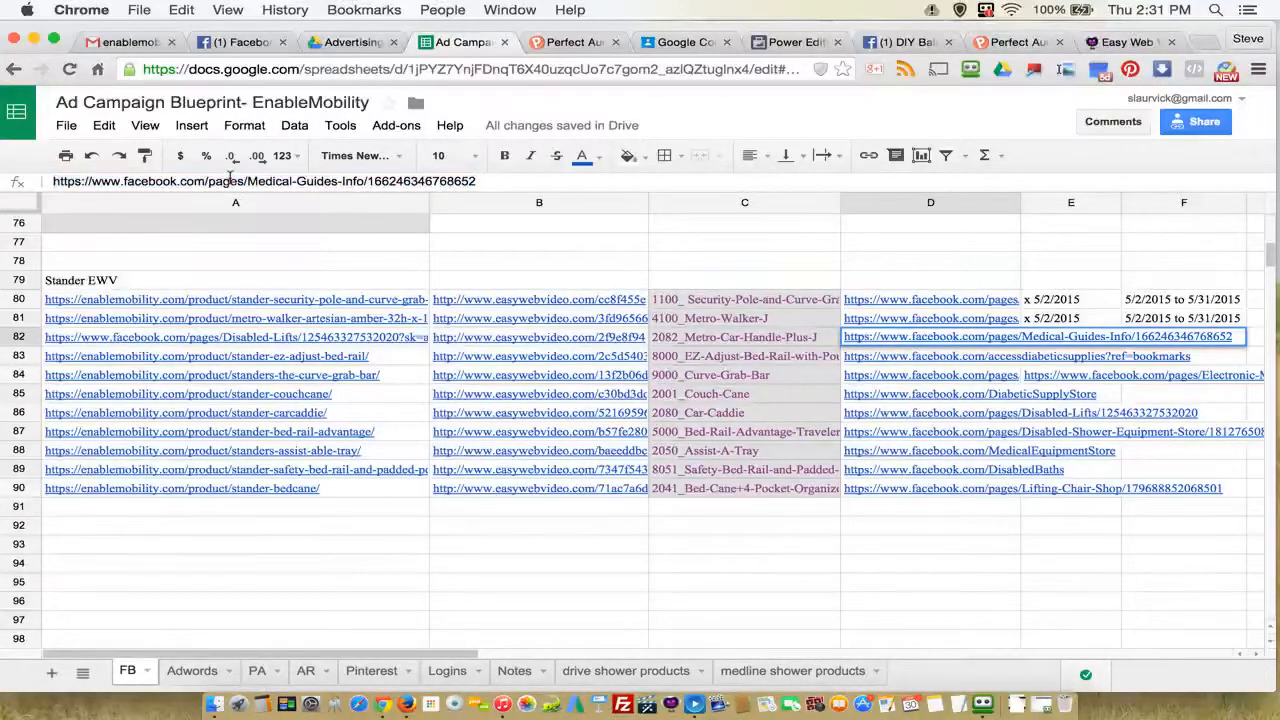
{"action": "left_click_drag", "start_coordinate": [565, 185], "coordinate": [52, 182]}
{"action": "right_click", "coordinate": [92, 184]}
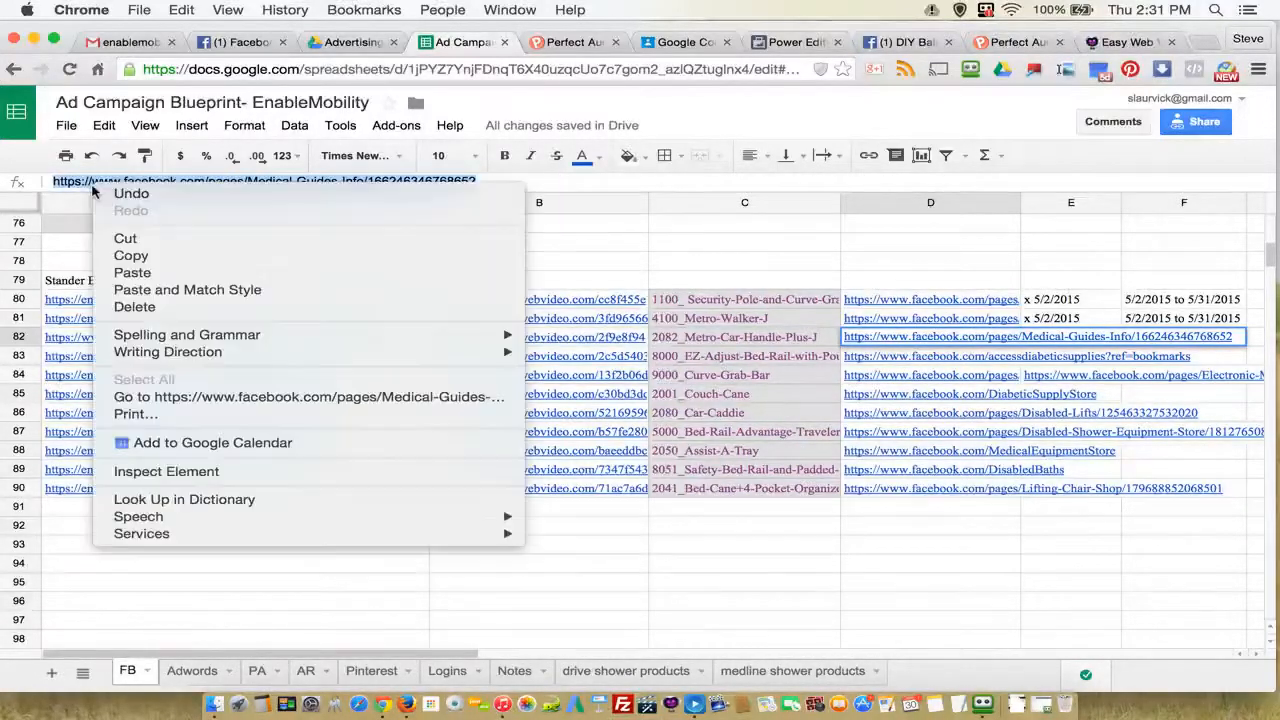
{"action": "left_click", "coordinate": [139, 256]}
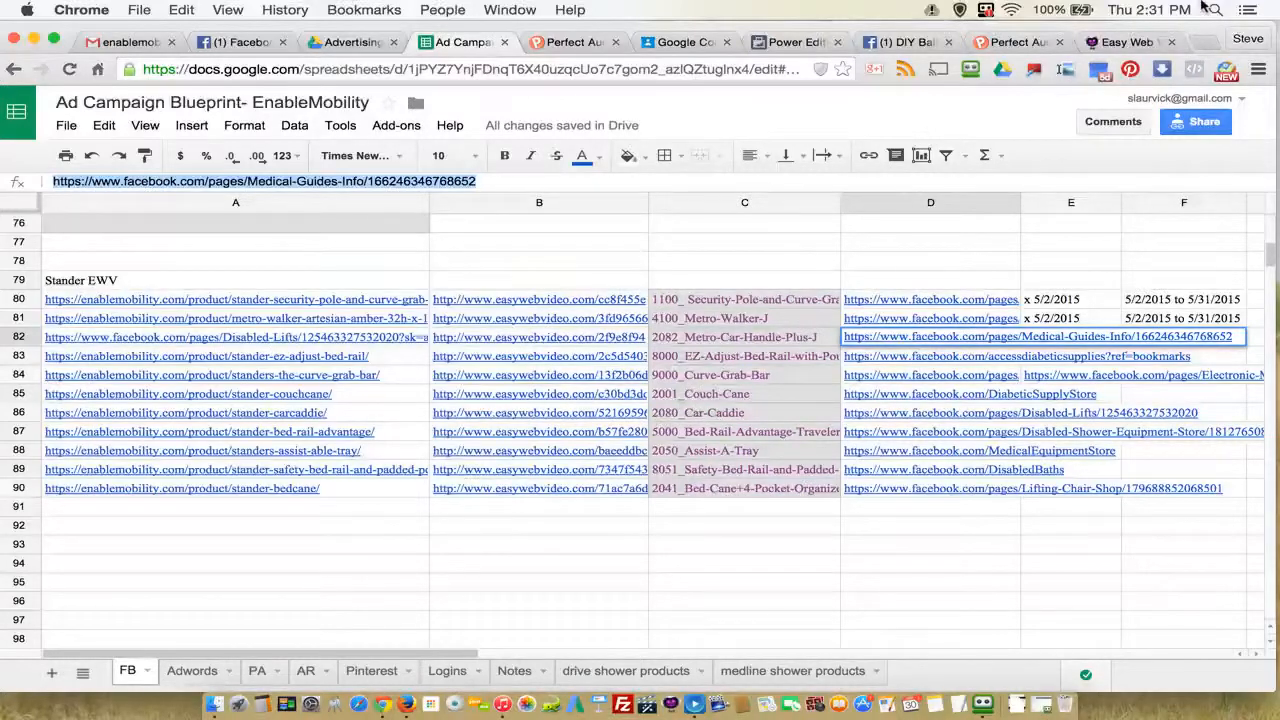
Step: Open the copied Medical Guides & Info Facebook page address in a new browser tab
{"action": "left_click", "coordinate": [1203, 41]}
{"action": "right_click", "coordinate": [240, 71]}
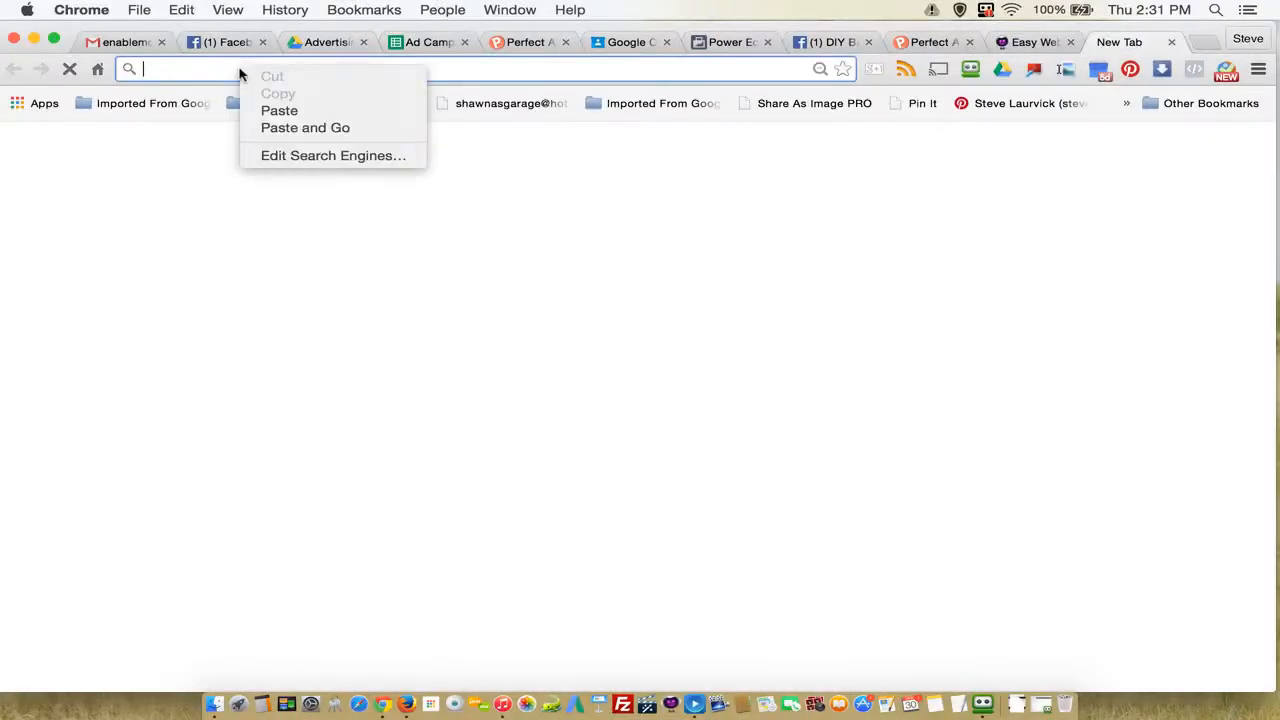
{"action": "left_click", "coordinate": [268, 112]}
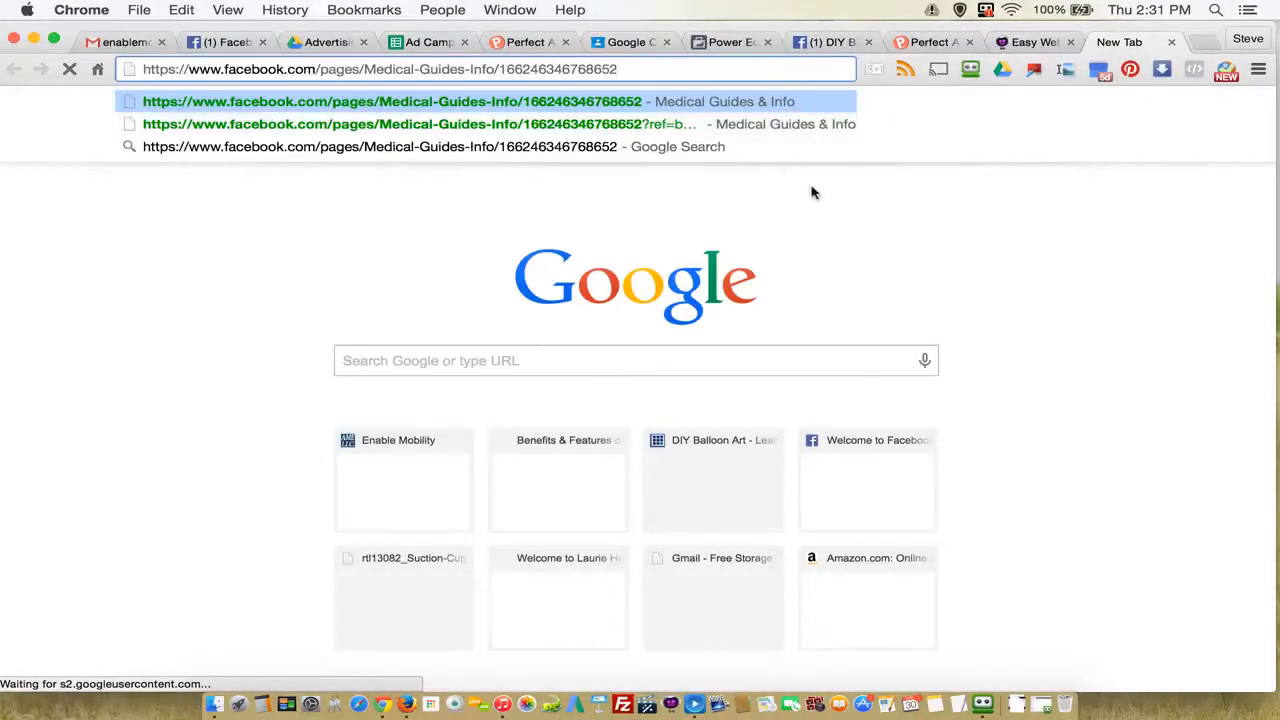
{"action": "left_click", "coordinate": [957, 229]}
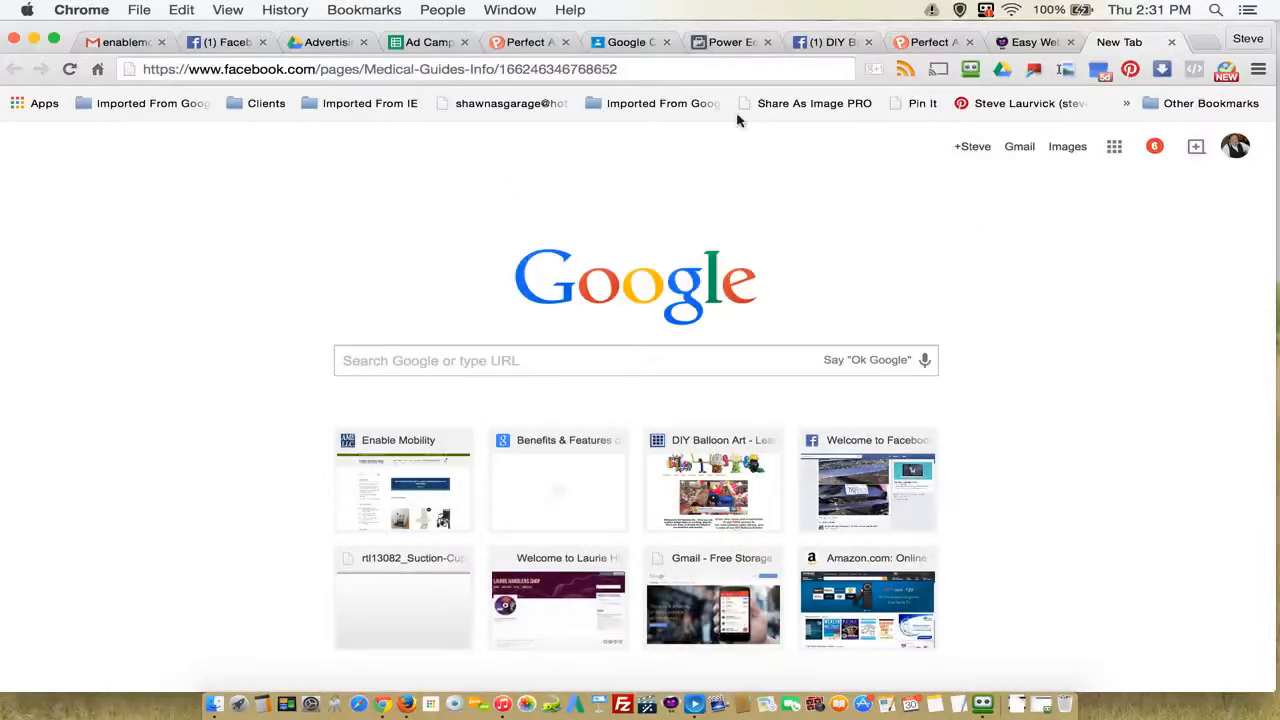
{"action": "left_click", "coordinate": [686, 69]}
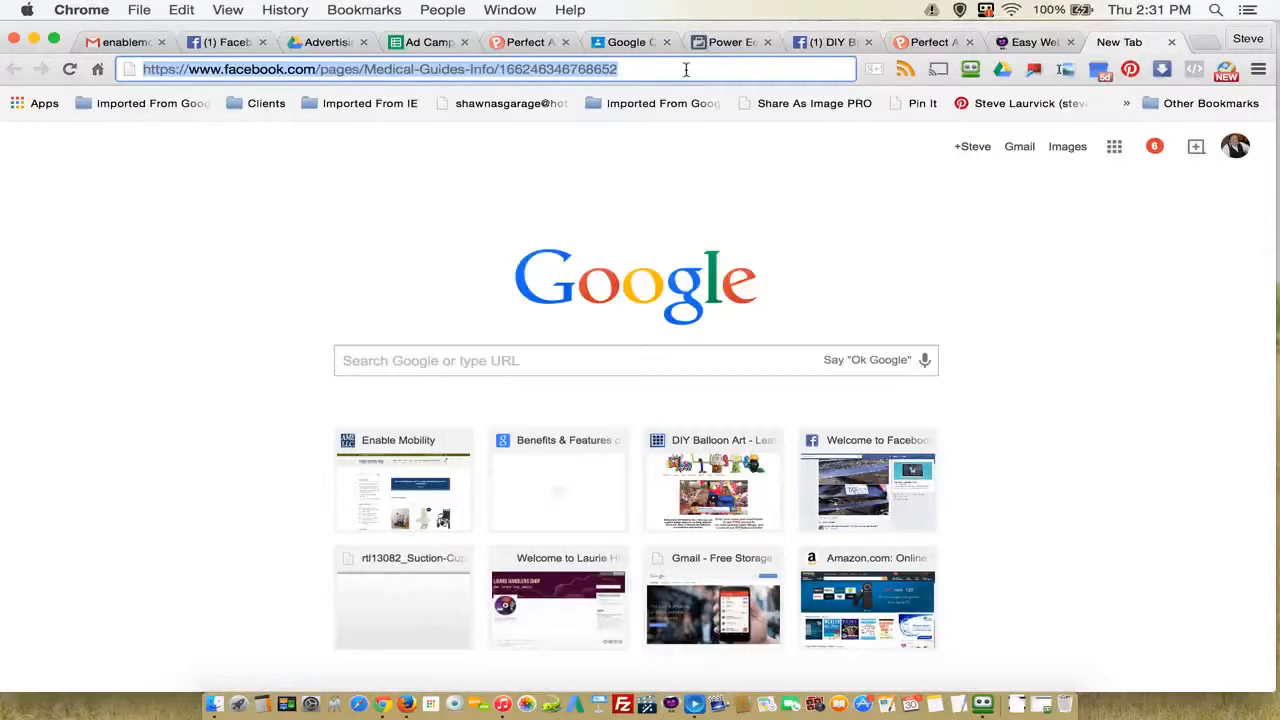
{"action": "key", "text": "Return"}
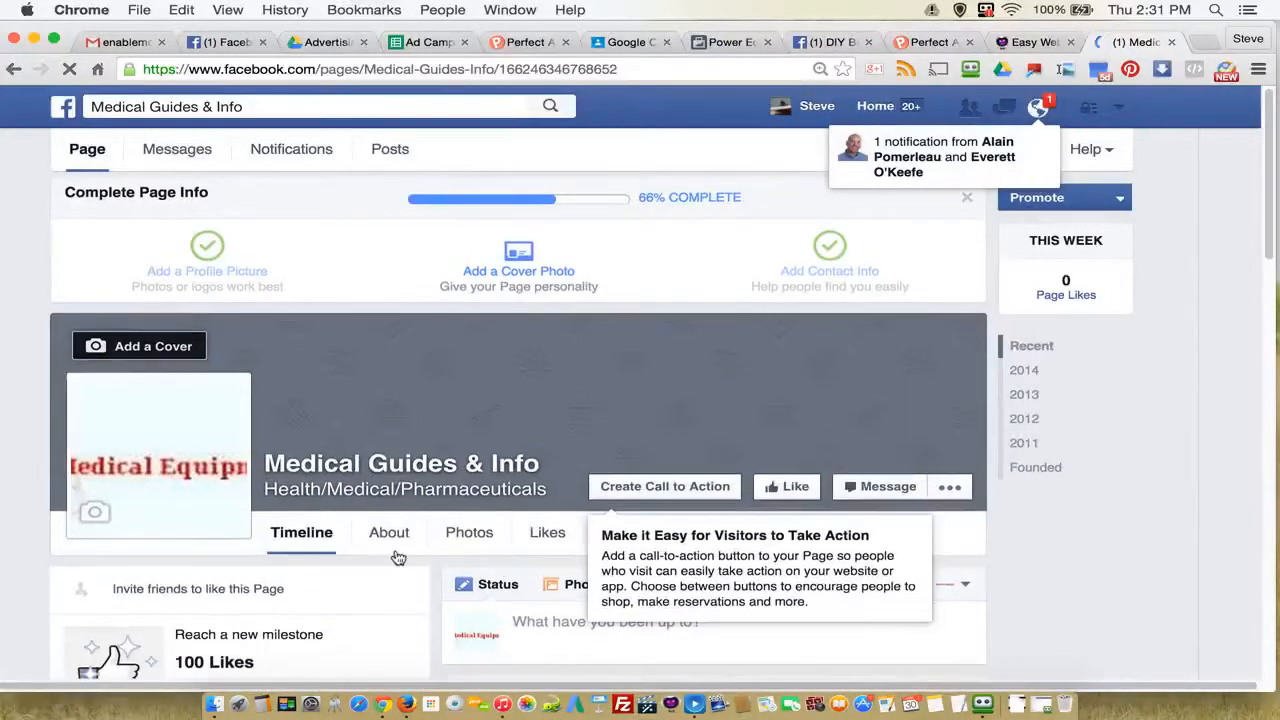
Step: Look over the Medical Guides & Info page's car handle post, and start creating a call-to-action button at its website field
{"action": "scroll", "coordinate": [391, 557], "scroll_direction": "down", "scroll_amount": 5}
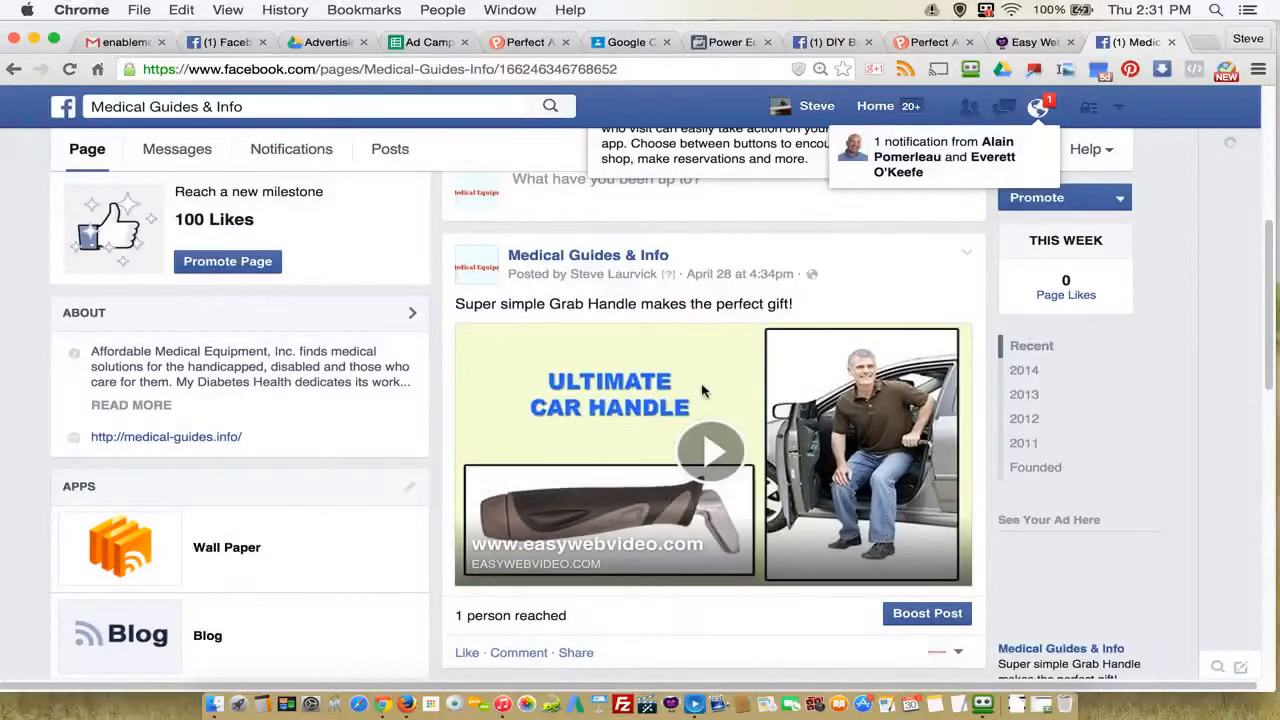
{"action": "scroll", "coordinate": [710, 388], "scroll_direction": "up", "scroll_amount": 1}
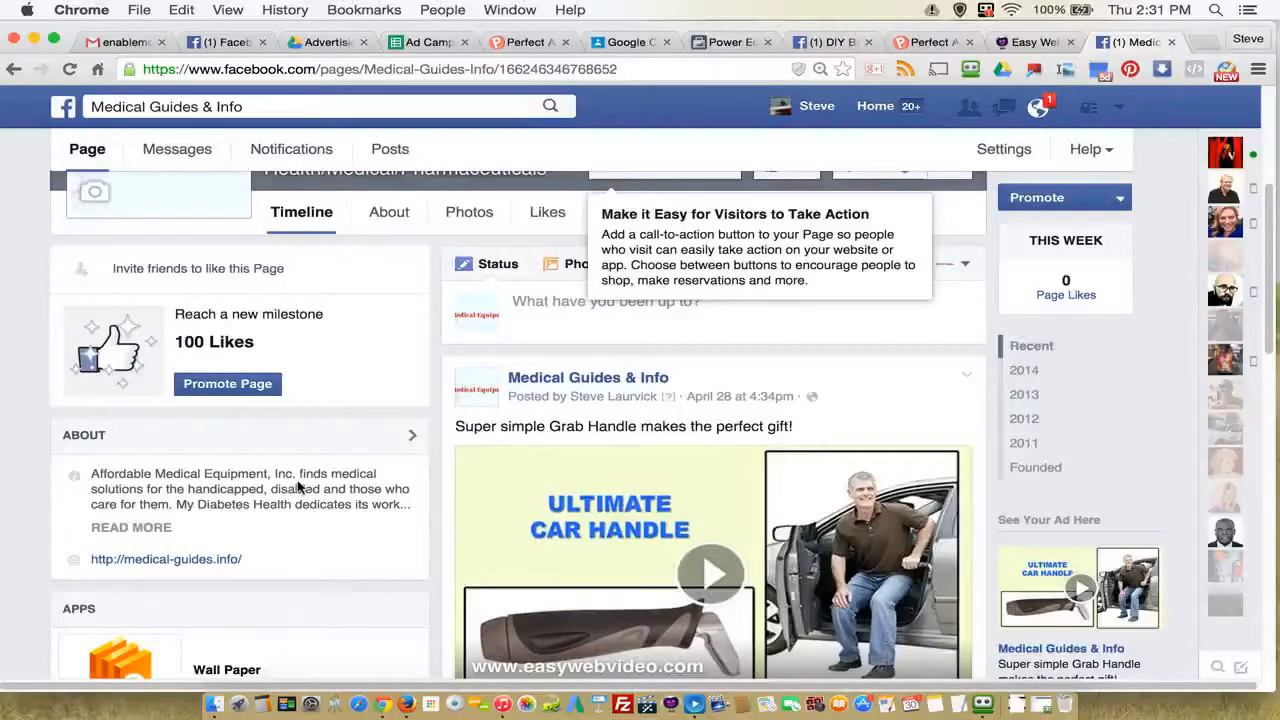
{"action": "scroll", "coordinate": [730, 422], "scroll_direction": "up", "scroll_amount": 3}
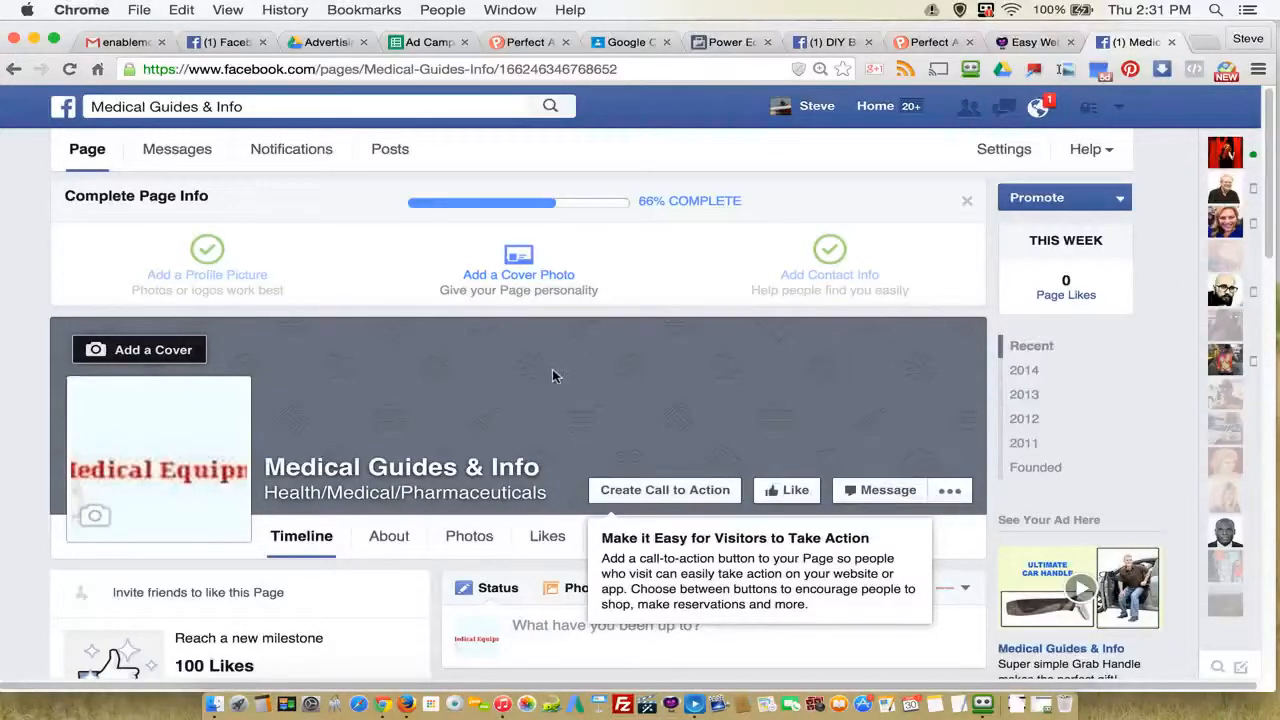
{"action": "scroll", "coordinate": [426, 430], "scroll_direction": "down", "scroll_amount": 4}
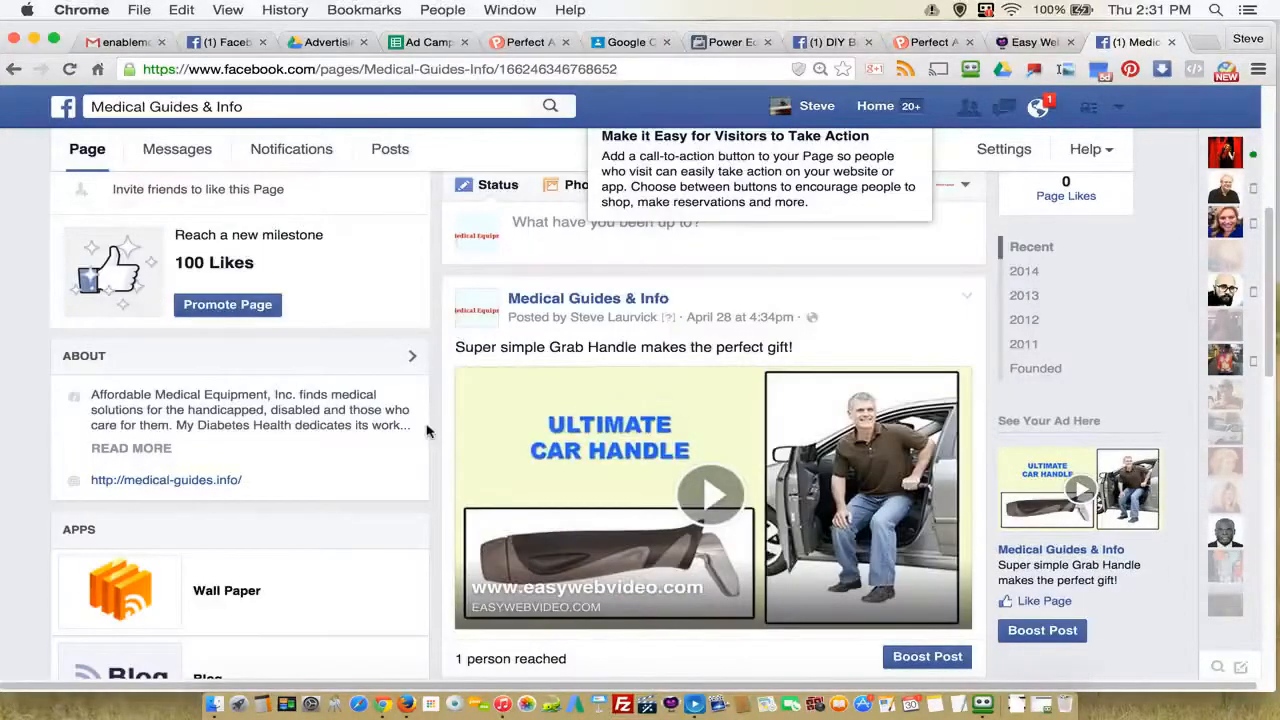
{"action": "scroll", "coordinate": [426, 430], "scroll_direction": "up", "scroll_amount": 4}
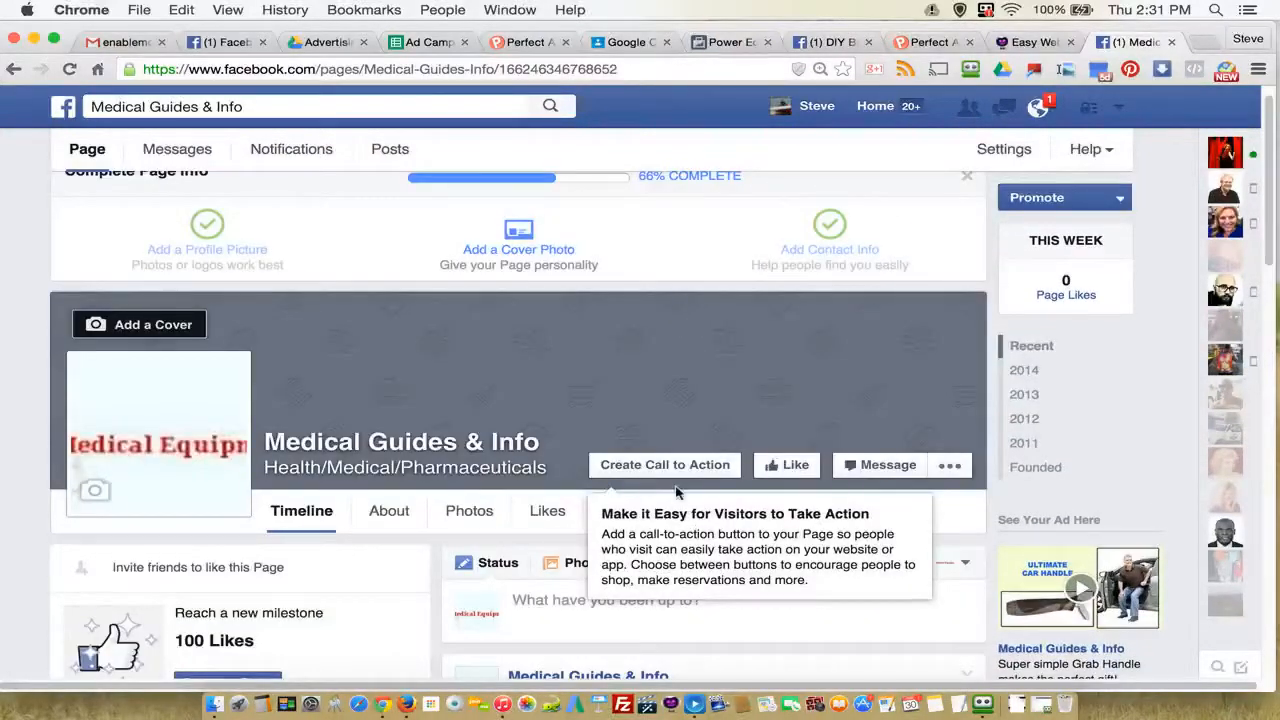
{"action": "left_click", "coordinate": [674, 466]}
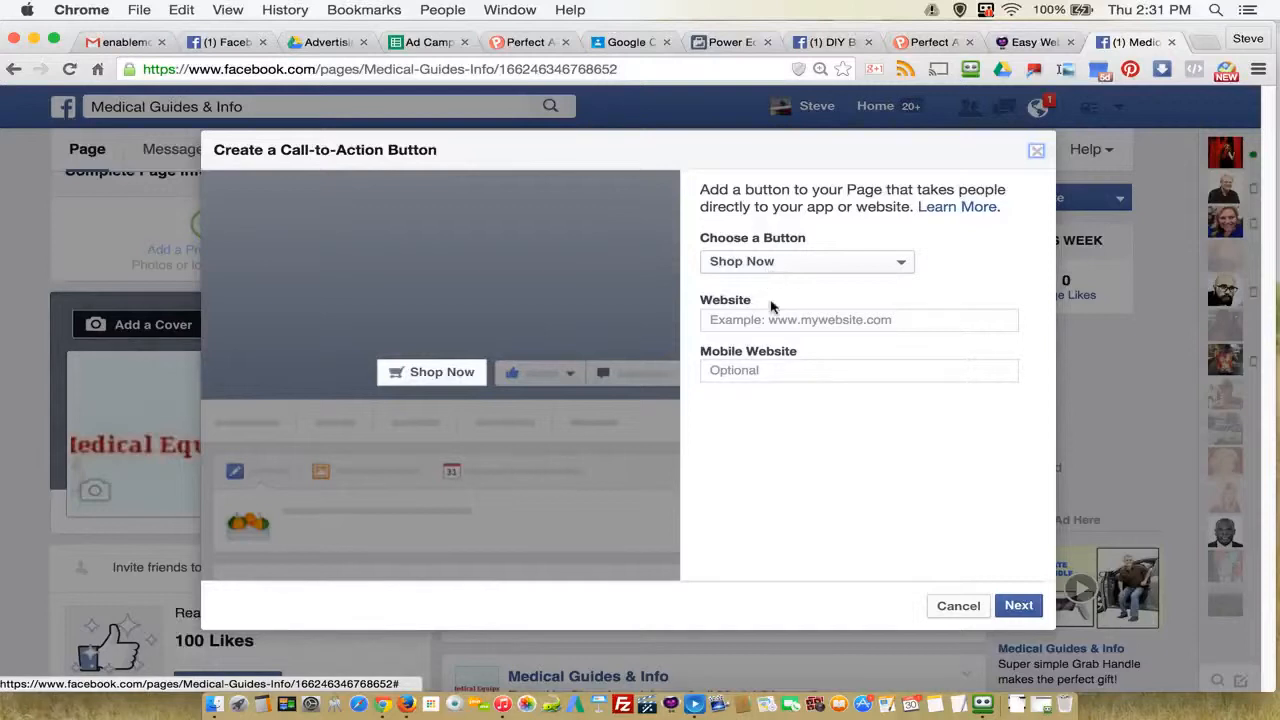
{"action": "left_click", "coordinate": [706, 319]}
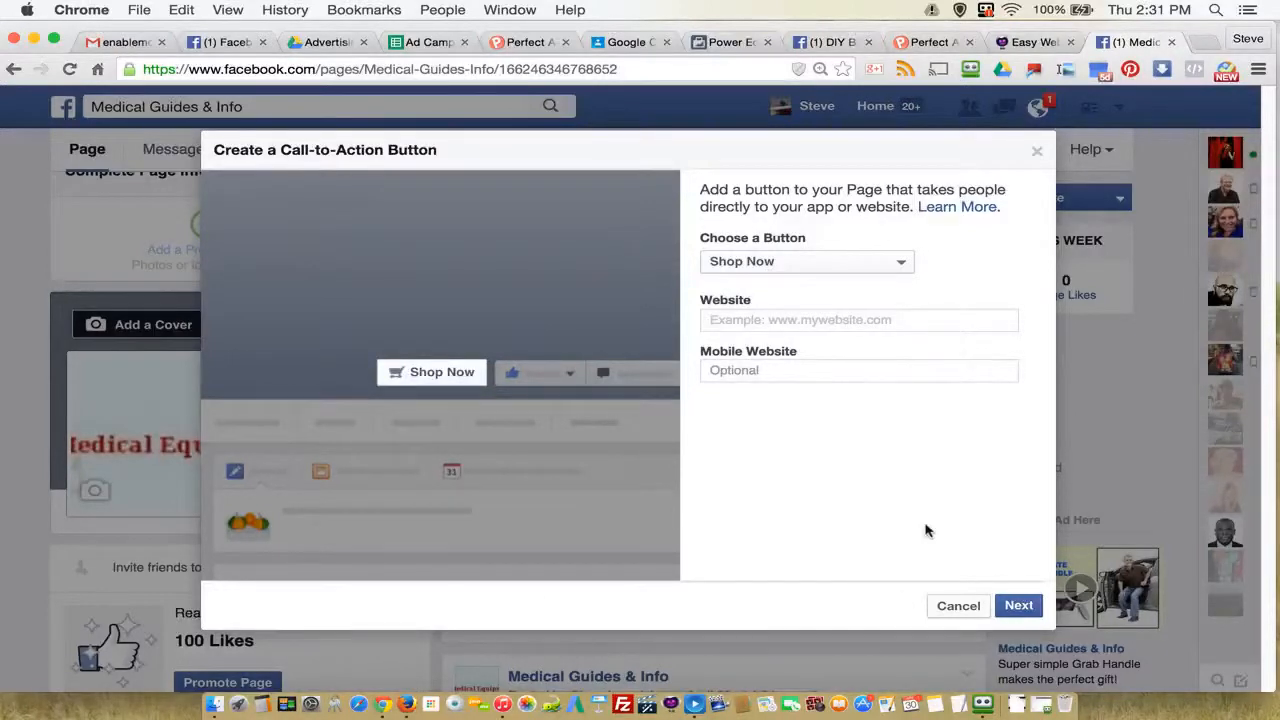
Step: Open a blank browser tab, and copy the Disabled Lifts link for 2082_Metro-Car-Handle-Plus-J from cell A82 of the spreadsheet
{"action": "left_click", "coordinate": [1205, 41]}
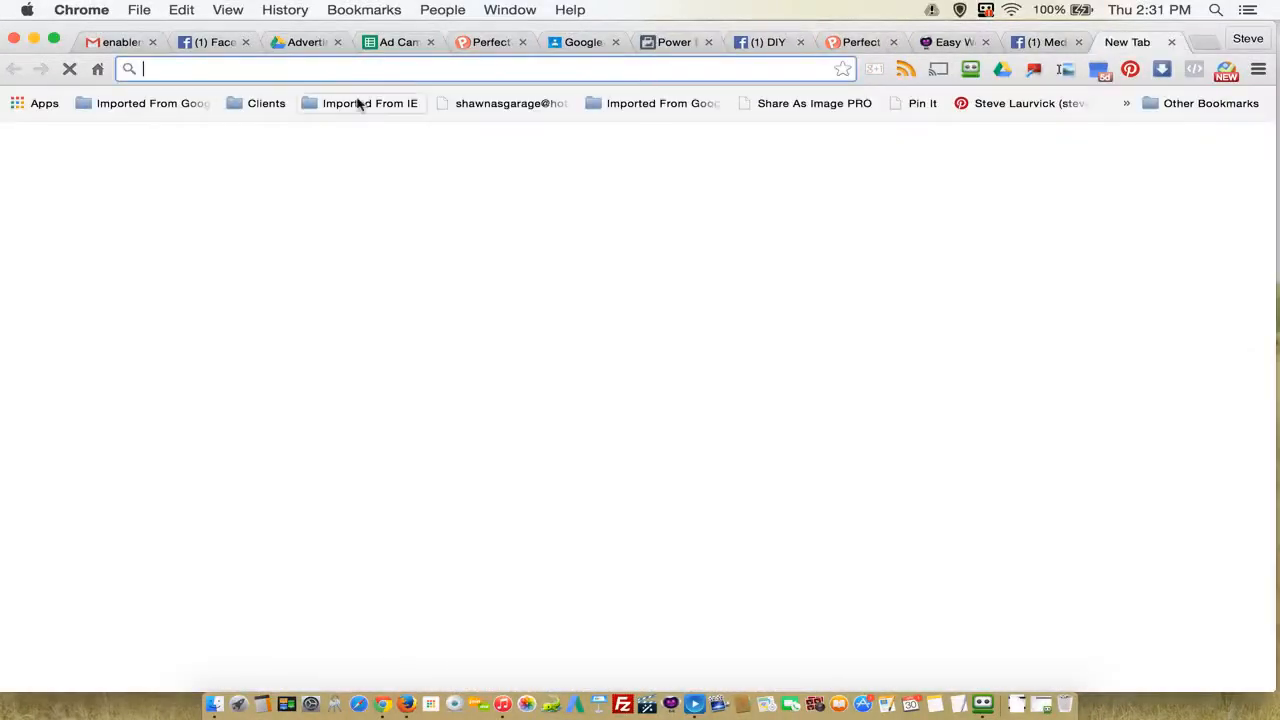
{"action": "left_click", "coordinate": [383, 45]}
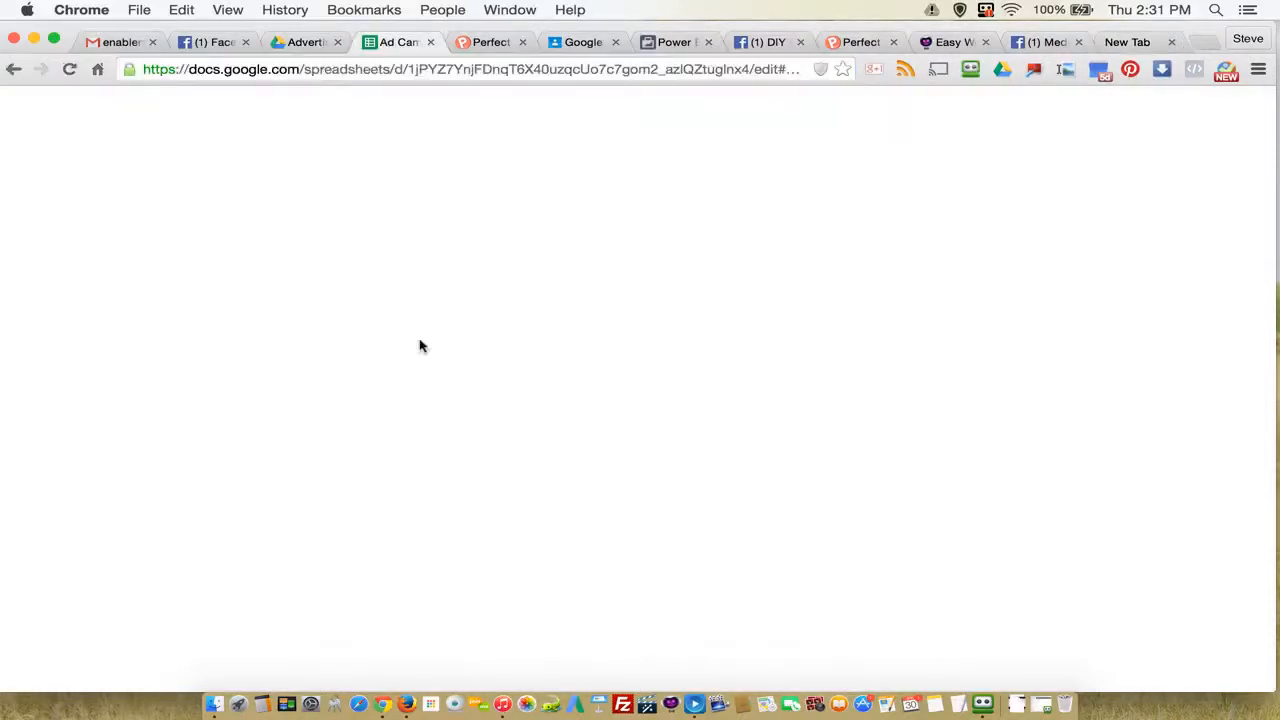
{"action": "left_click", "coordinate": [105, 357]}
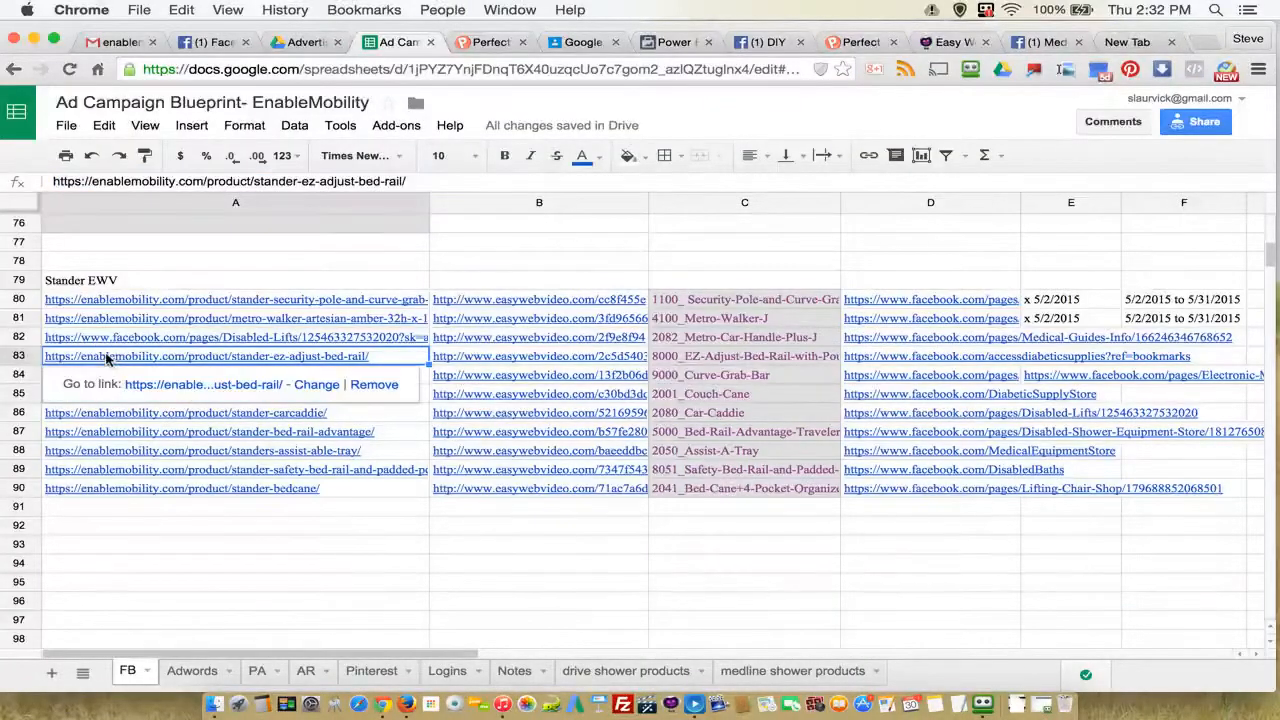
{"action": "left_click", "coordinate": [120, 337]}
{"action": "right_click", "coordinate": [122, 337]}
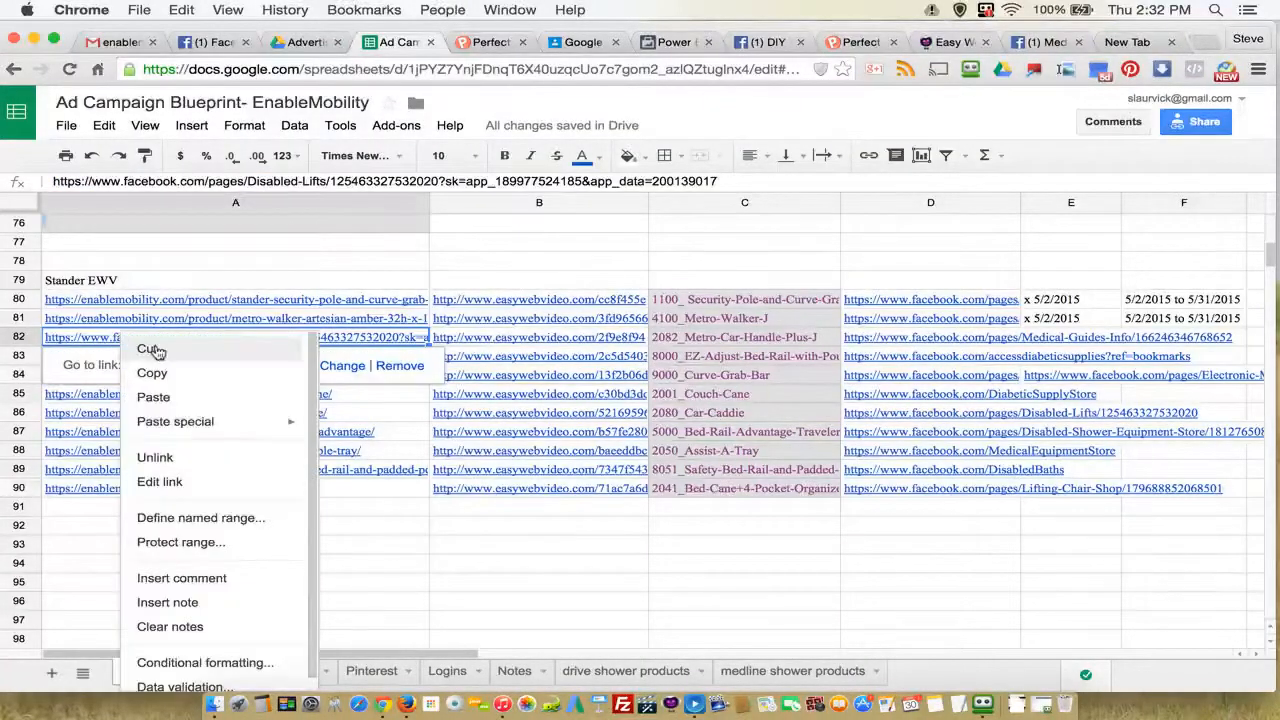
{"action": "left_click", "coordinate": [176, 372]}
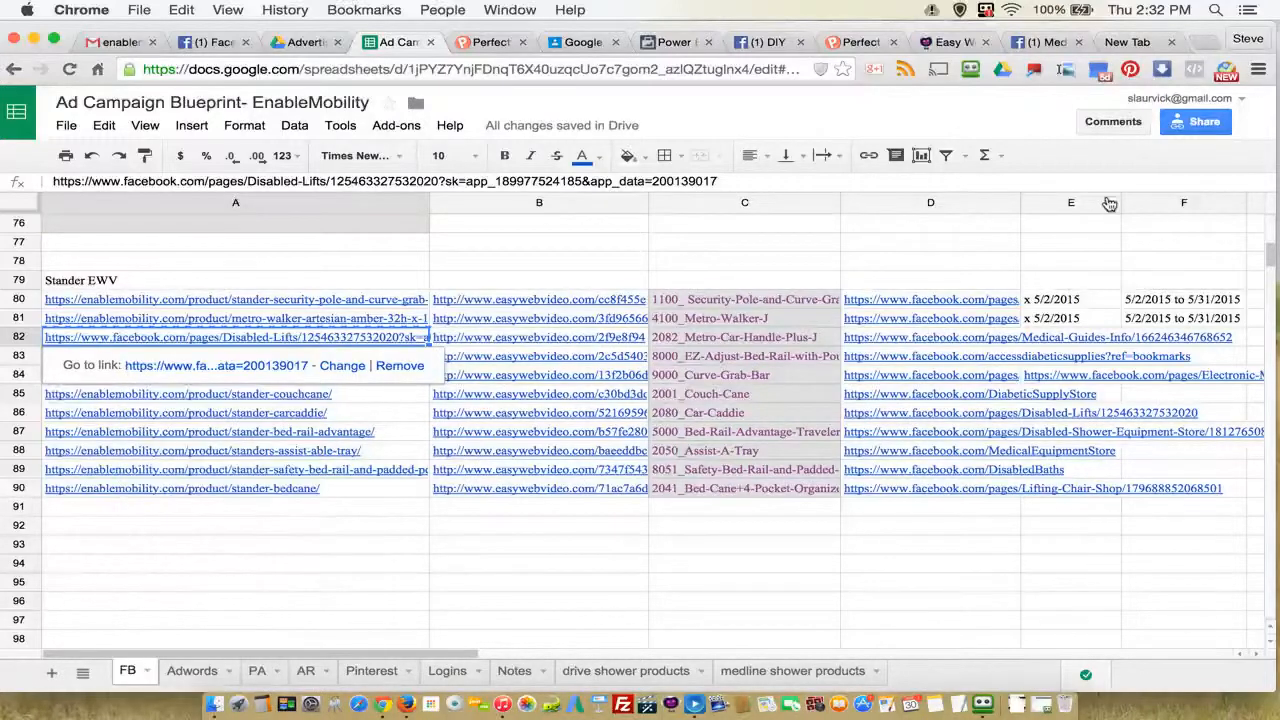
Step: Load the copied Disabled Lifts link in the blank browser tab
{"action": "left_click", "coordinate": [1132, 40]}
{"action": "right_click", "coordinate": [388, 74]}
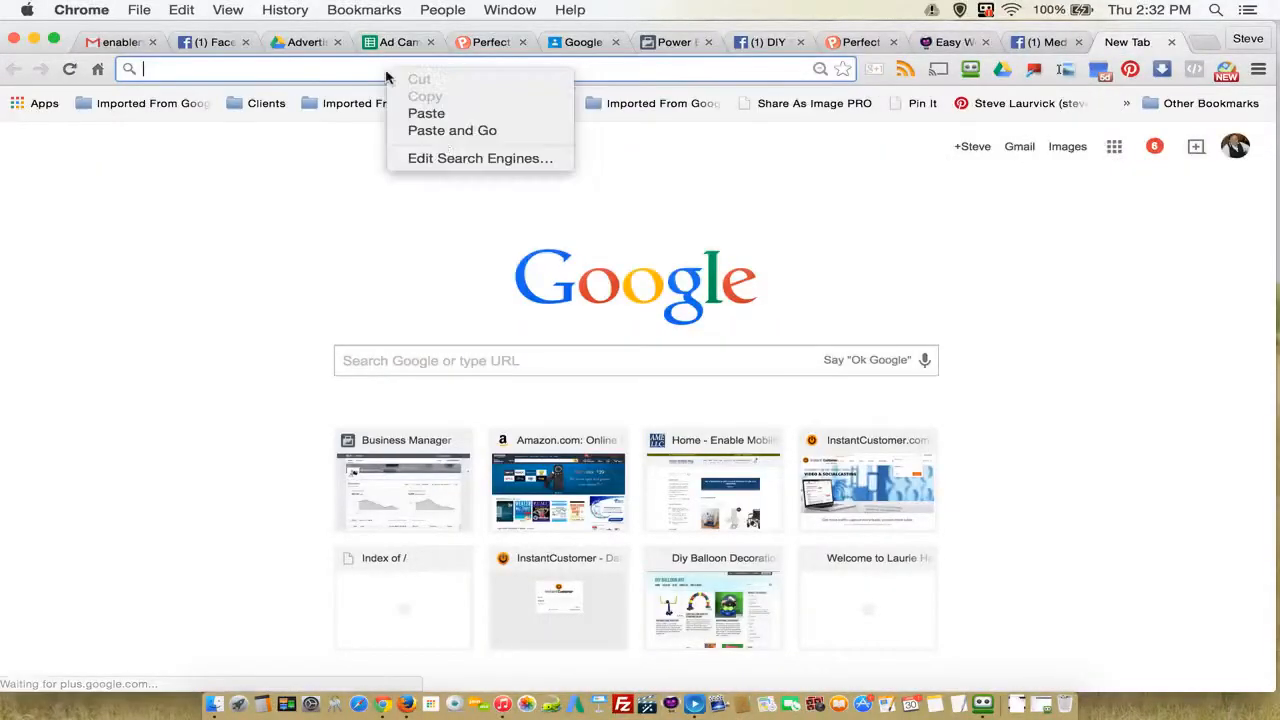
{"action": "left_click", "coordinate": [443, 130]}
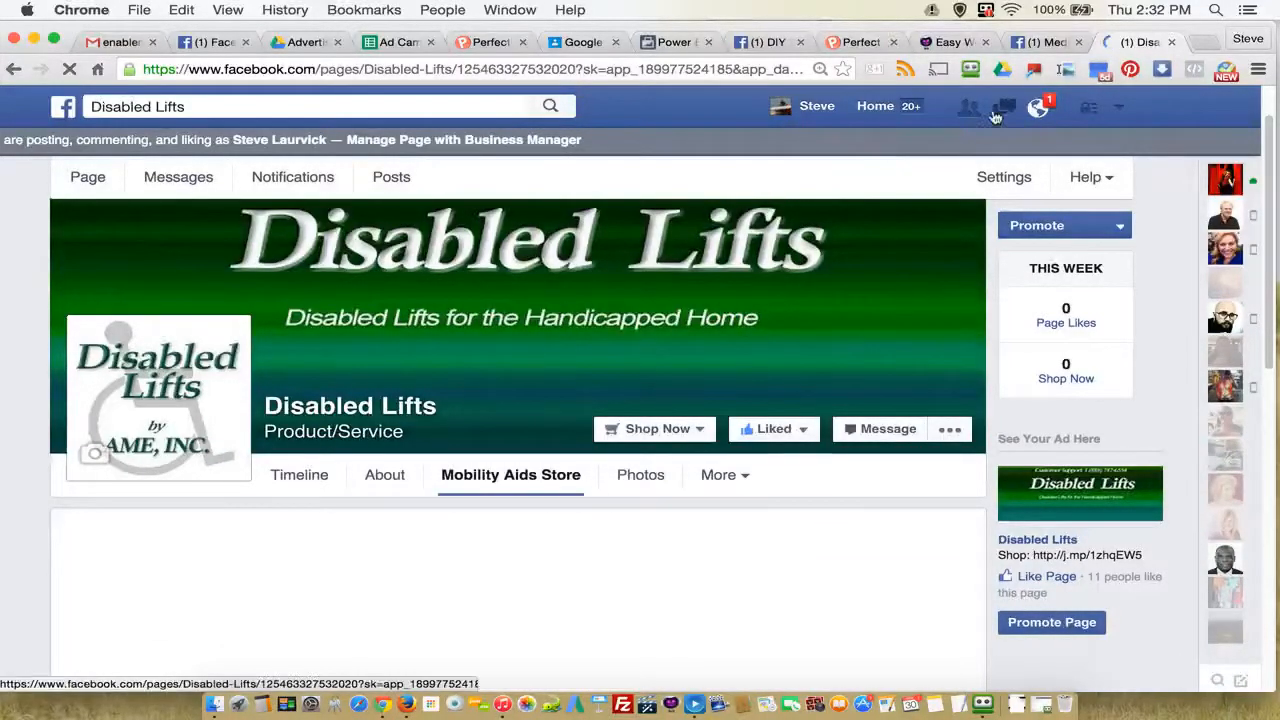
Step: Check the link and ad name in row 82 of the spreadsheet, and return to the Disabled Lifts page to view its Mobility Aids Store
{"action": "left_click", "coordinate": [392, 42]}
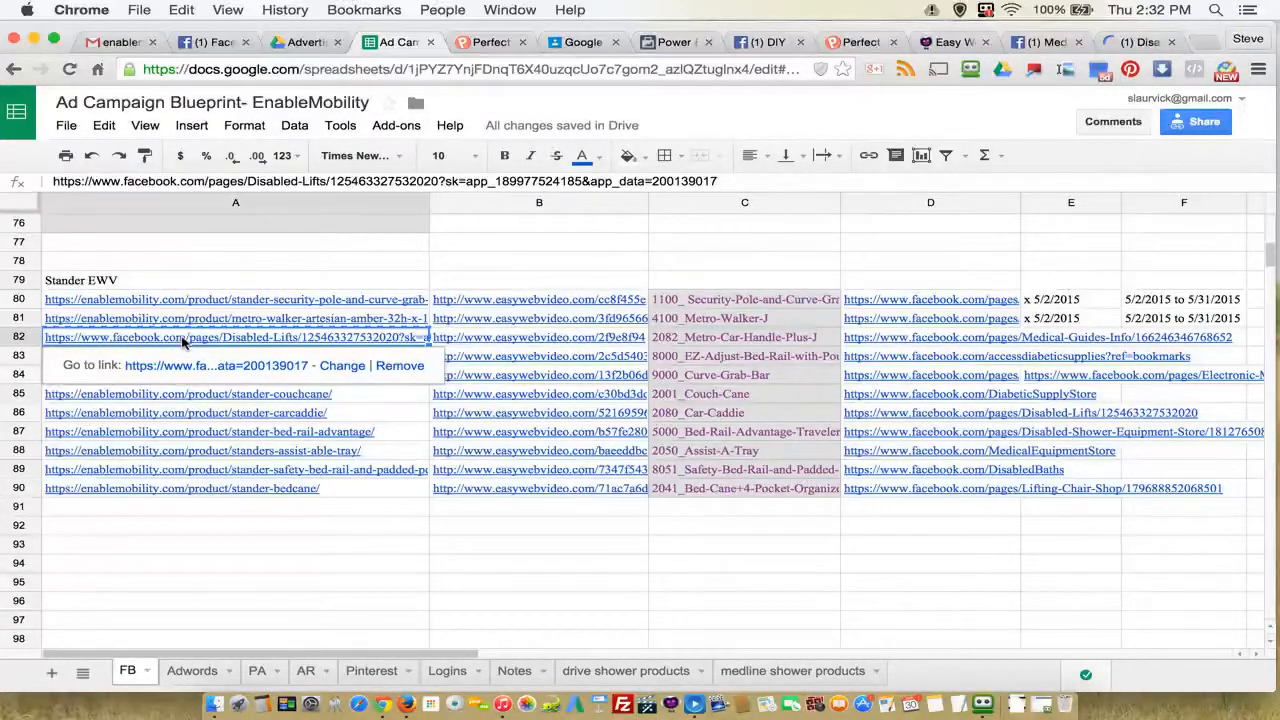
{"action": "left_click", "coordinate": [720, 340]}
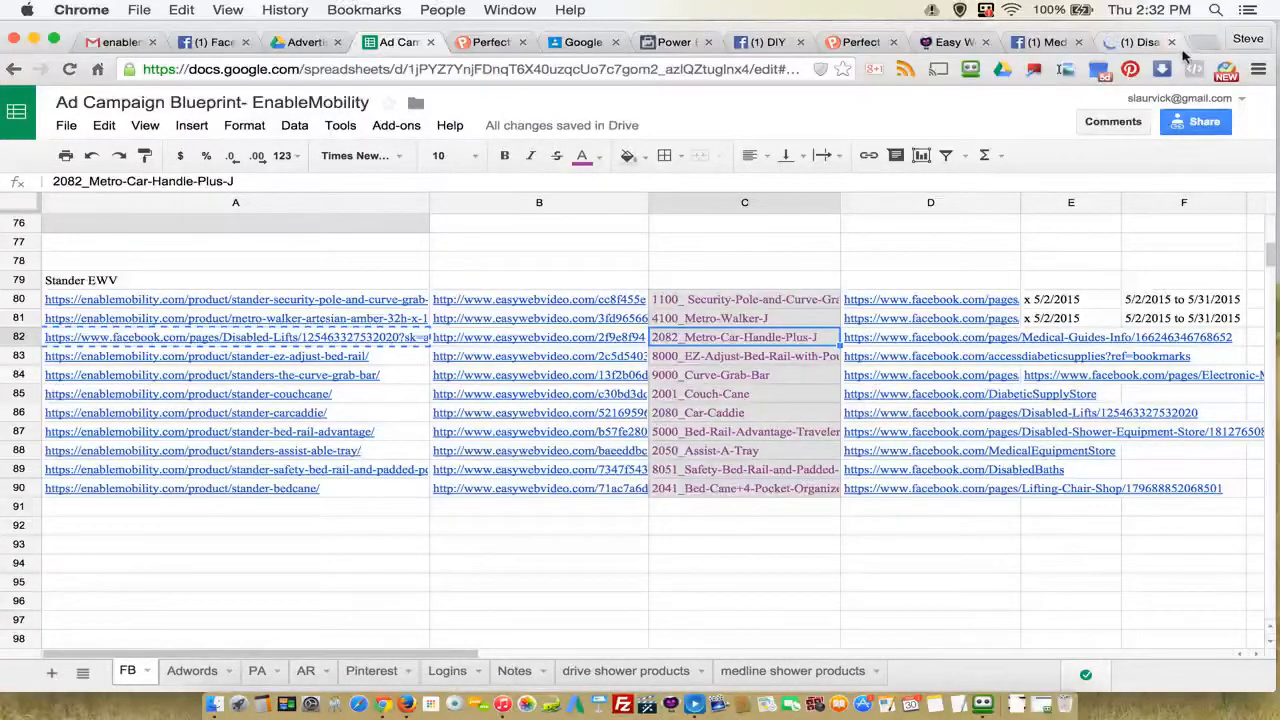
{"action": "left_click", "coordinate": [1148, 42]}
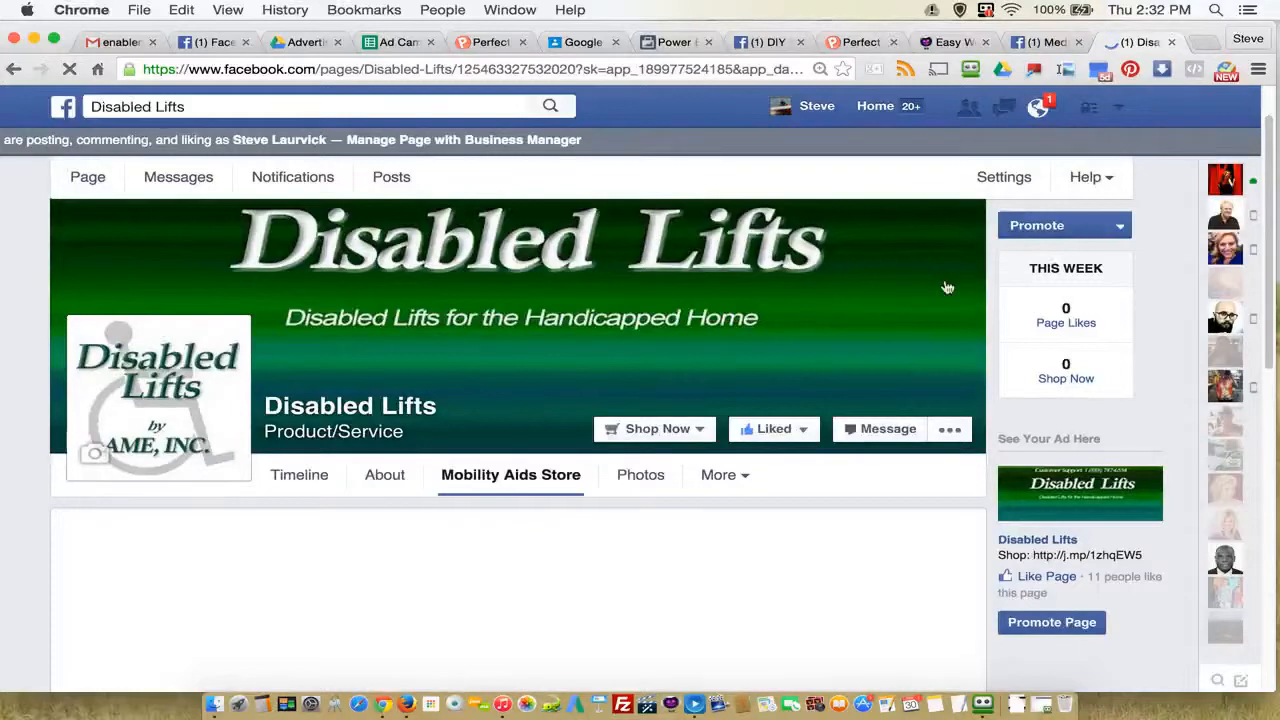
{"action": "scroll", "coordinate": [663, 505], "scroll_direction": "down", "scroll_amount": 3}
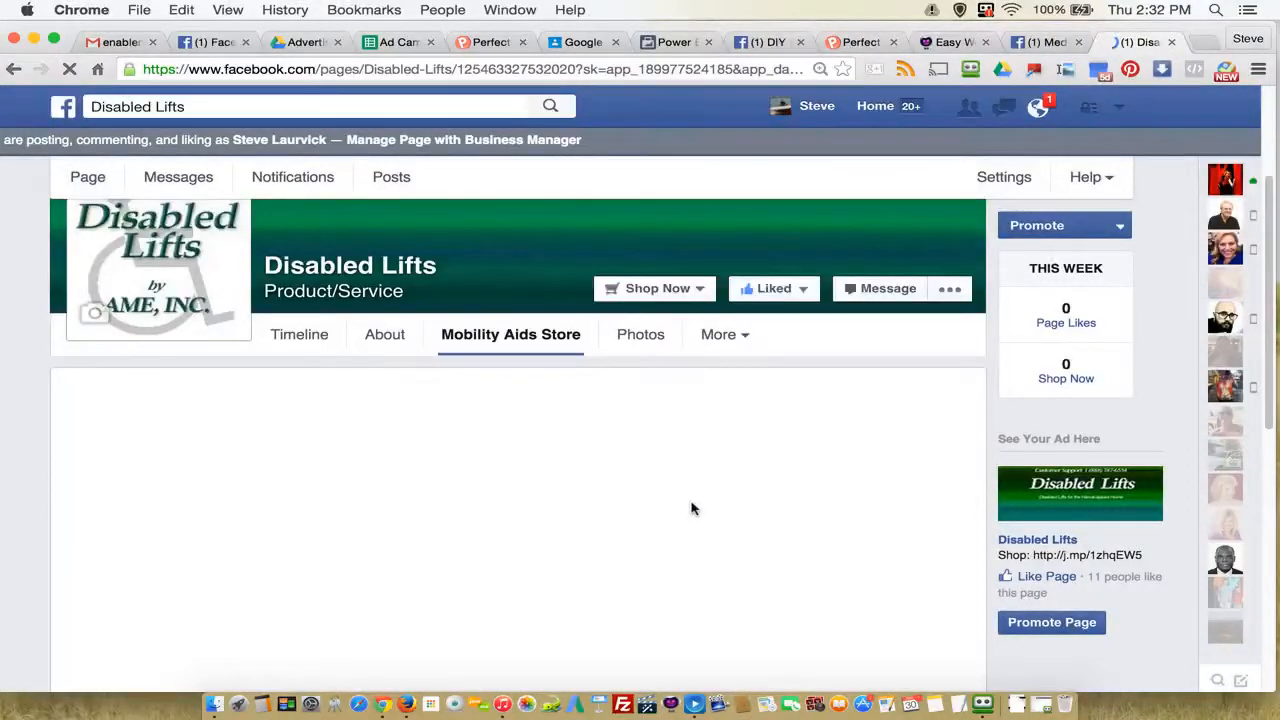
Step: View the options of the Shop Now call-to-action on the Disabled Lifts page, and close them again
{"action": "scroll", "coordinate": [693, 496], "scroll_direction": "up", "scroll_amount": 3}
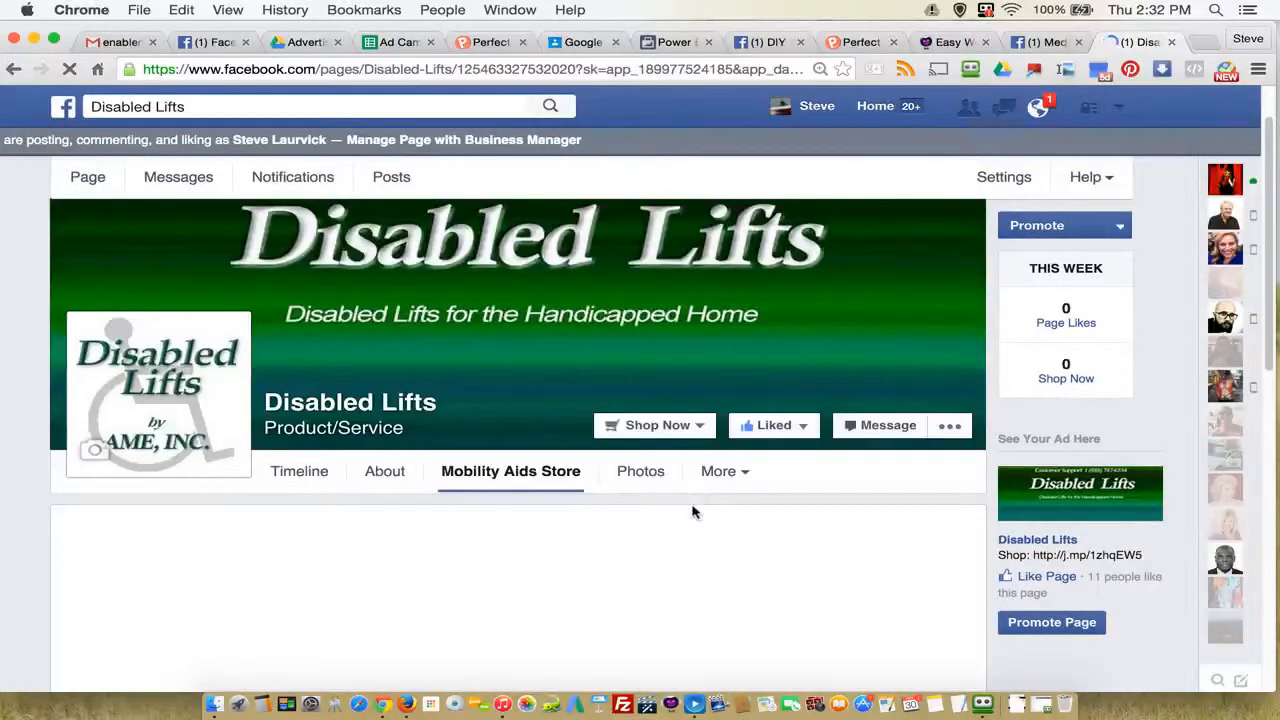
{"action": "left_click", "coordinate": [678, 428]}
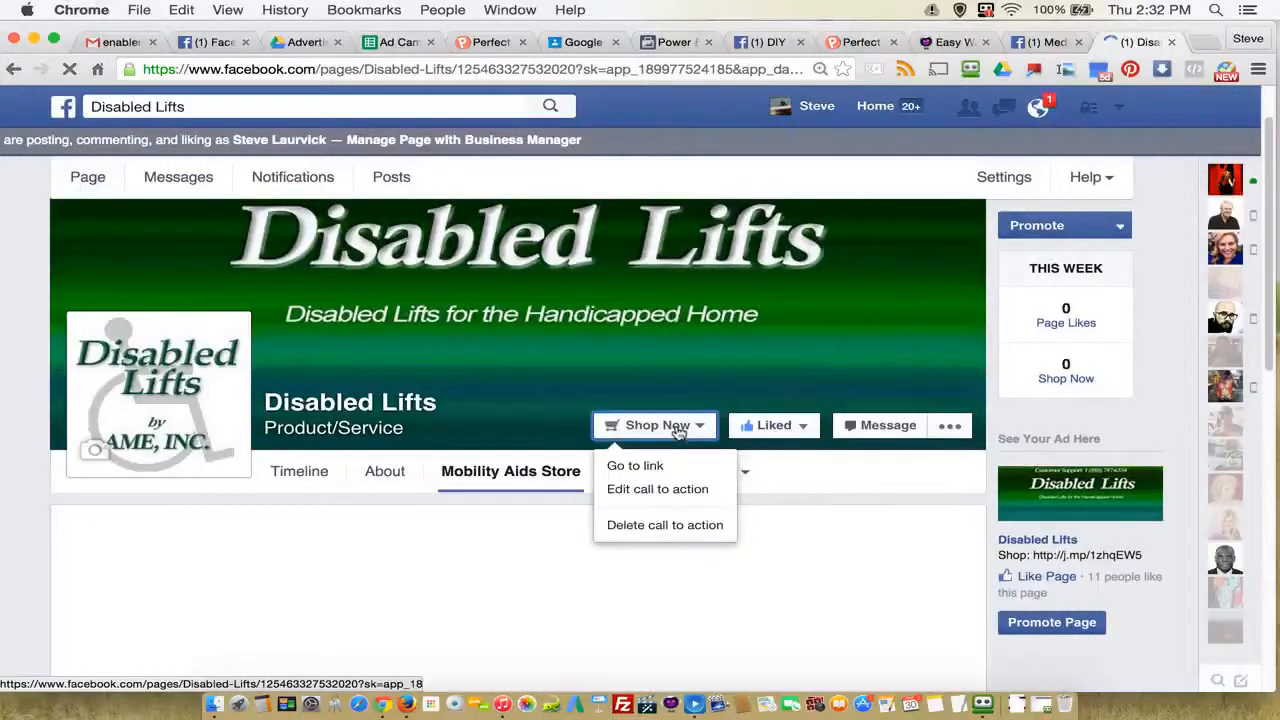
{"action": "left_click", "coordinate": [677, 427]}
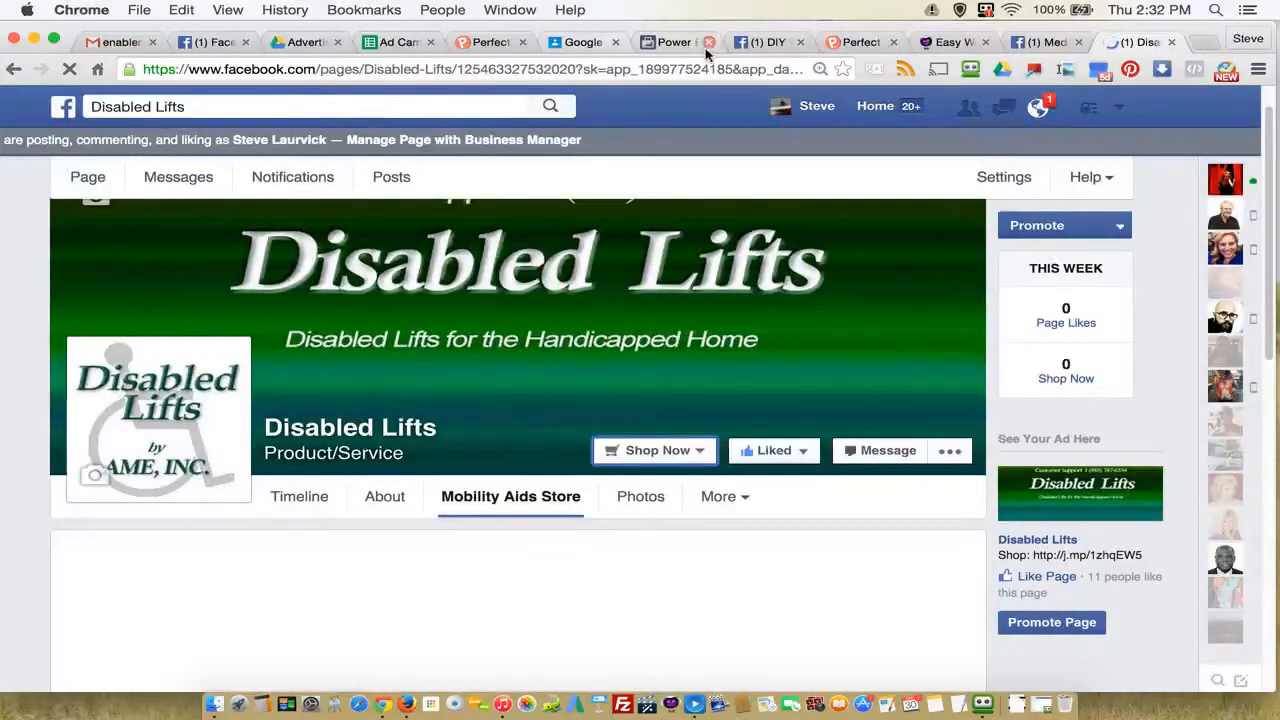
Step: Copy the stander-ez-adjust-bed-rail product link from cell A83 of the spreadsheet, and load it in the Disabled Lifts browser tab
{"action": "left_click", "coordinate": [384, 44]}
{"action": "right_click", "coordinate": [116, 358]}
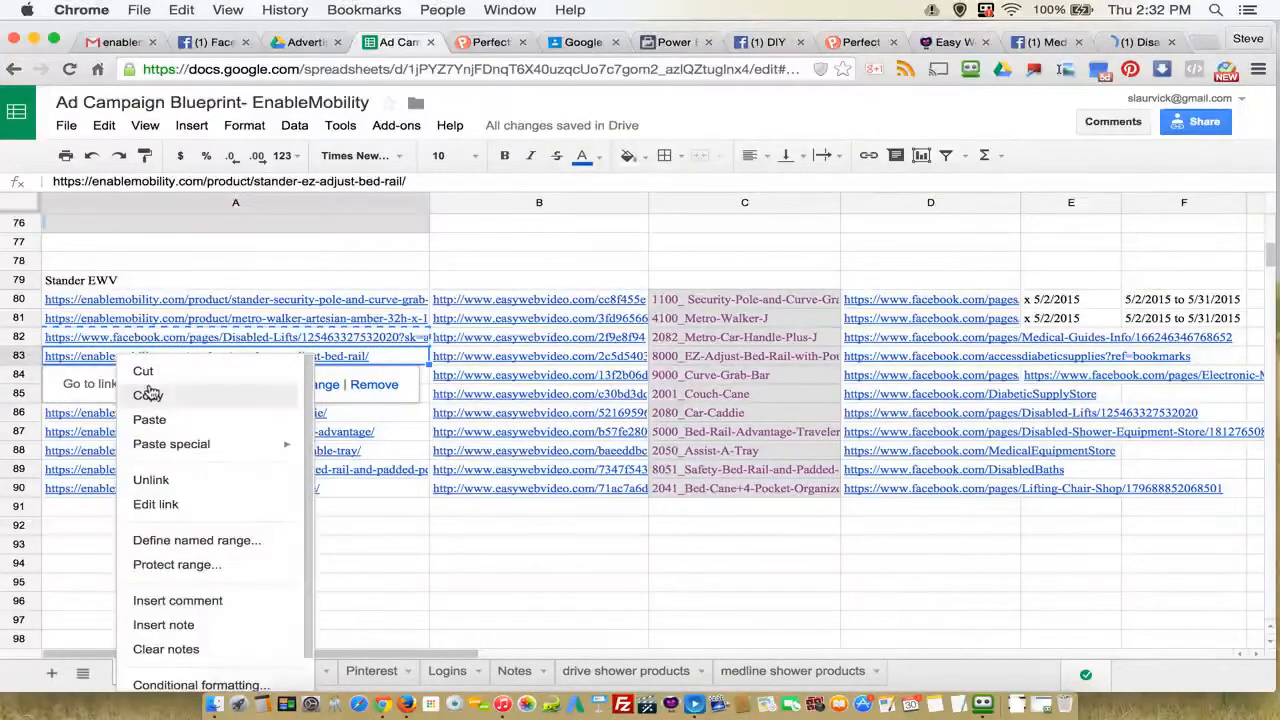
{"action": "left_click", "coordinate": [146, 396]}
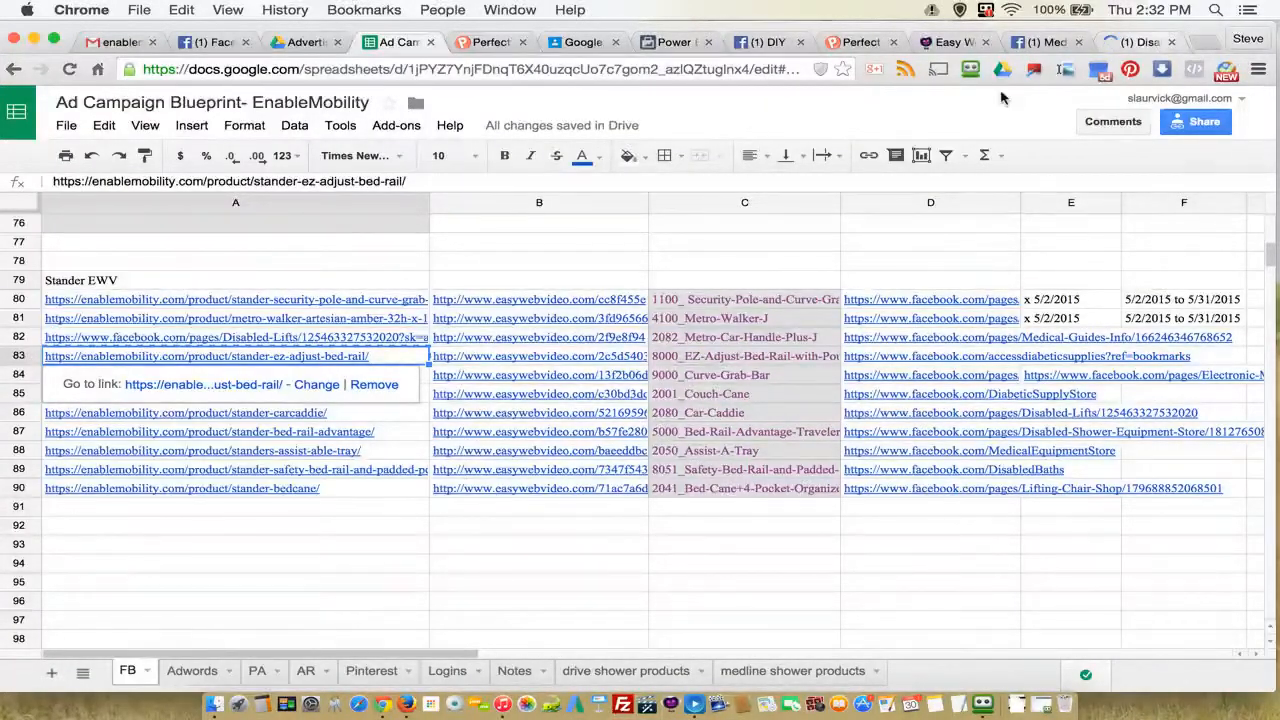
{"action": "left_click", "coordinate": [1140, 42]}
{"action": "left_click", "coordinate": [270, 70]}
{"action": "right_click", "coordinate": [270, 70]}
{"action": "left_click", "coordinate": [293, 115]}
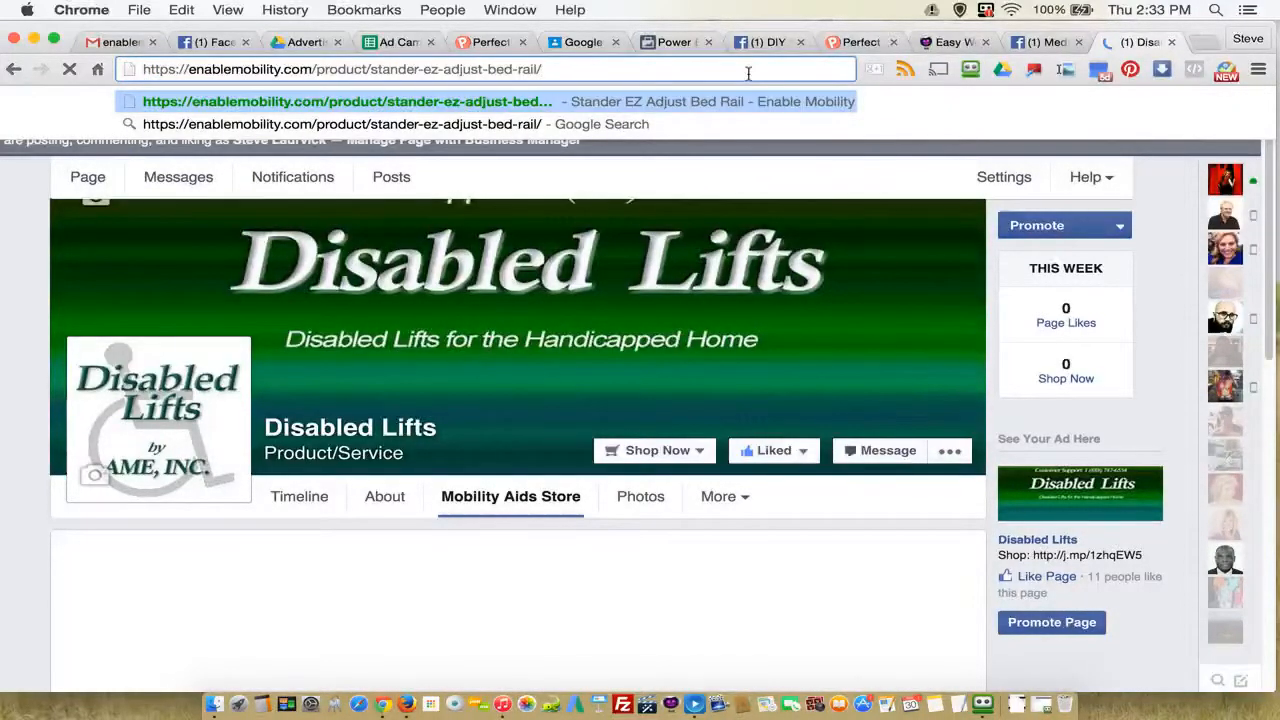
{"action": "left_click", "coordinate": [752, 101]}
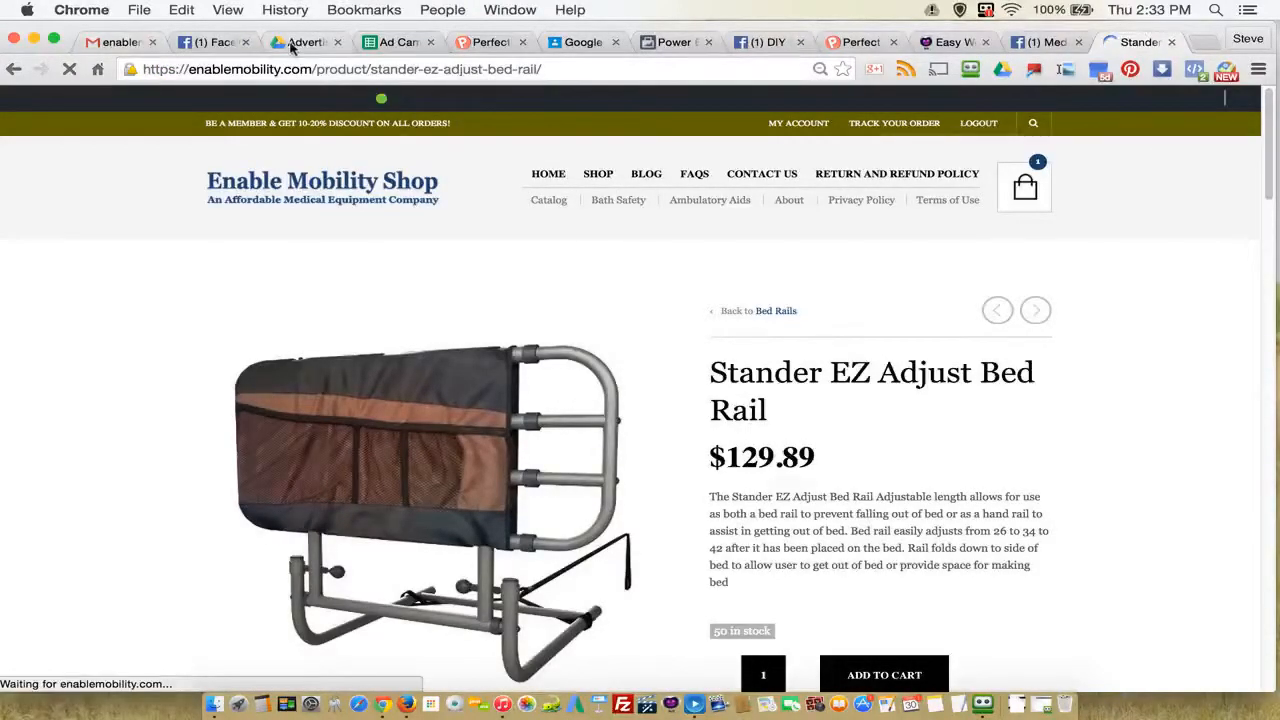
Step: Copy the ad name 2082_Metro-Car-Handle-Plus-J from cell C82 of the spreadsheet
{"action": "left_click", "coordinate": [398, 42]}
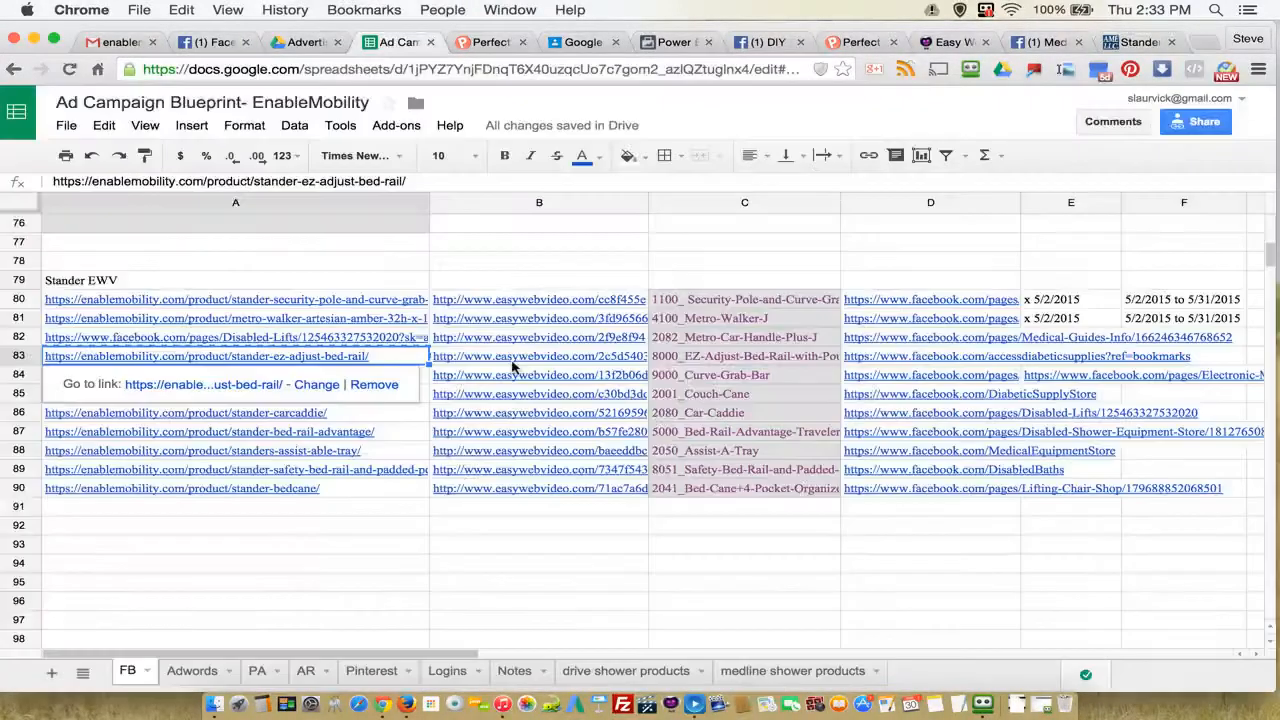
{"action": "key", "text": "ctrl+c"}
{"action": "left_click", "coordinate": [686, 337]}
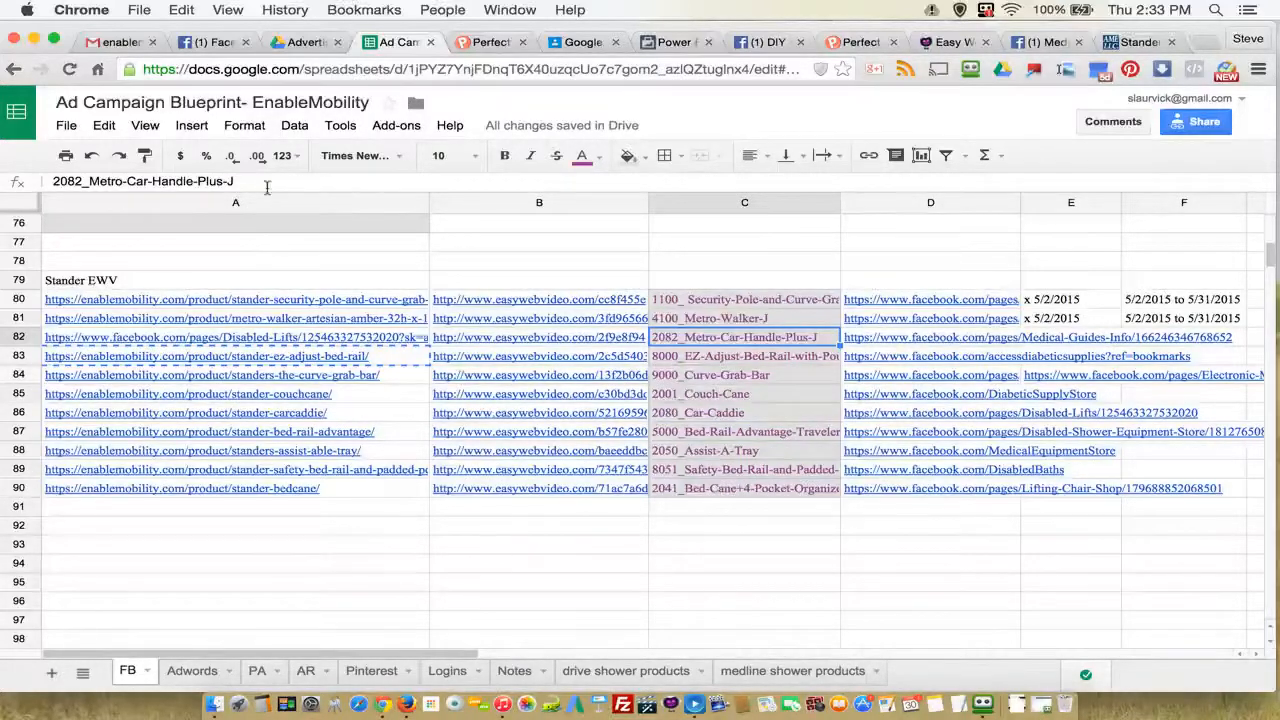
{"action": "left_click_drag", "start_coordinate": [240, 181], "coordinate": [54, 181]}
{"action": "right_click", "coordinate": [54, 181]}
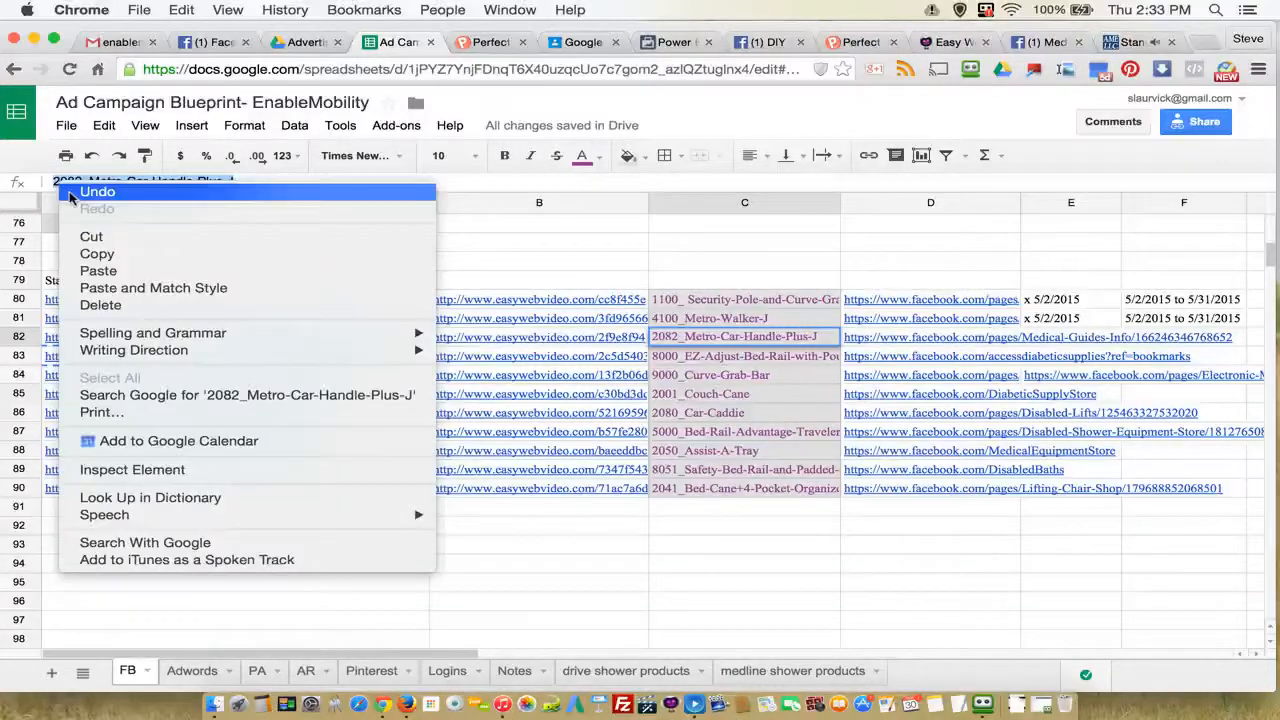
{"action": "left_click", "coordinate": [106, 255]}
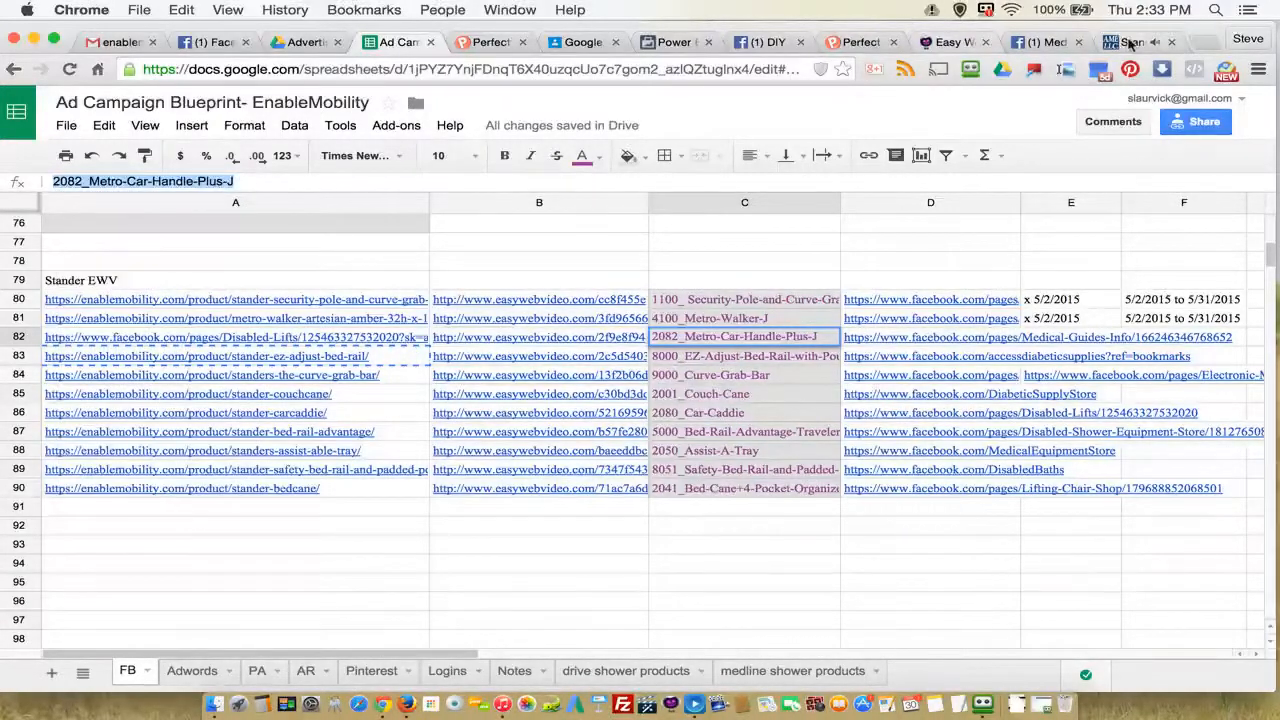
Step: Pause the product video on the Stander EZ Adjust Bed Rail page, and return to the page header
{"action": "left_click", "coordinate": [1133, 42]}
{"action": "scroll", "coordinate": [927, 240], "scroll_direction": "down", "scroll_amount": 10}
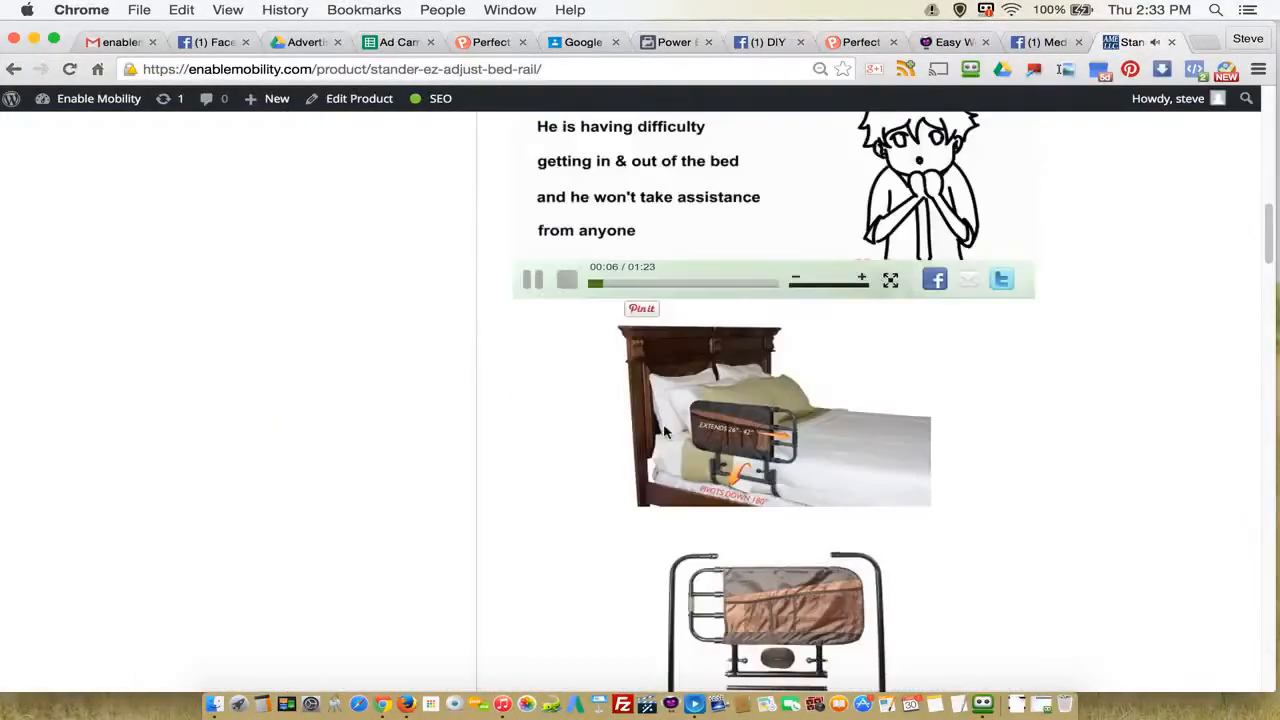
{"action": "left_click", "coordinate": [535, 281]}
{"action": "scroll", "coordinate": [358, 425], "scroll_direction": "up", "scroll_amount": 12}
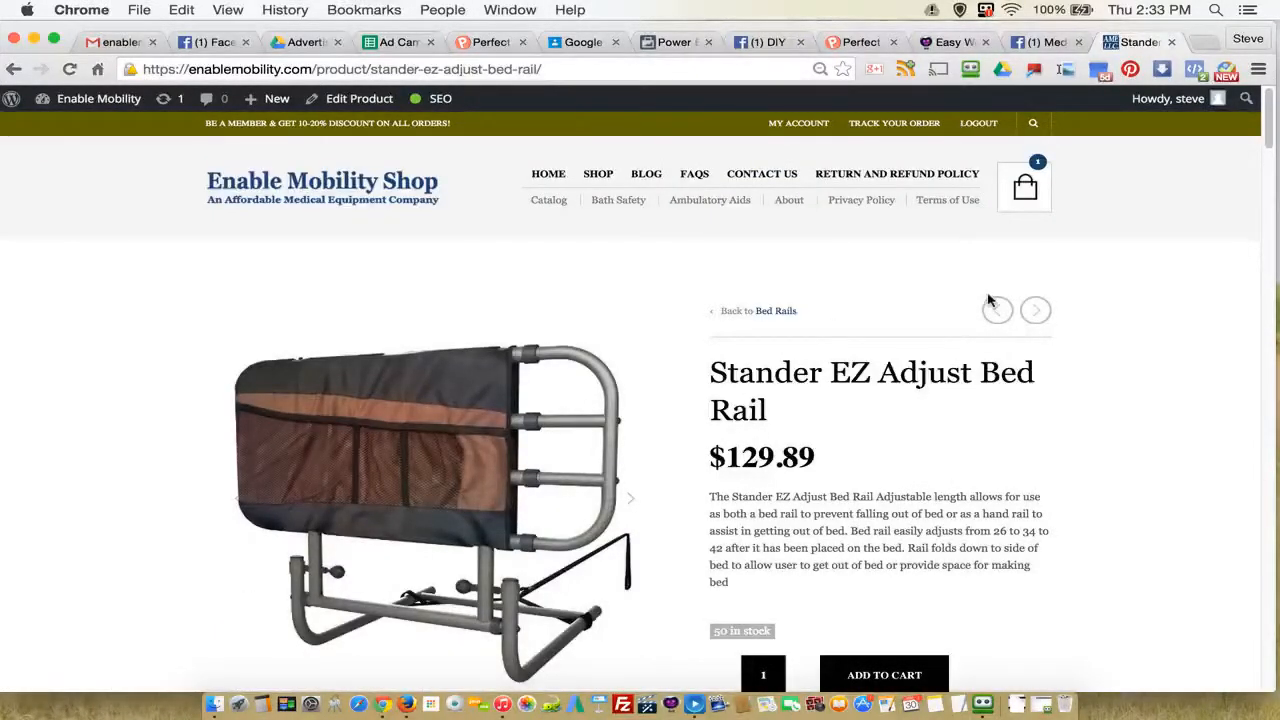
Step: Search the Enable Mobility Shop for the copied name 2082_Metro-Car-Handle-Plus-J
{"action": "scroll", "coordinate": [872, 400], "scroll_direction": "down", "scroll_amount": 1}
{"action": "scroll", "coordinate": [872, 370], "scroll_direction": "up", "scroll_amount": 1}
{"action": "left_click", "coordinate": [1030, 122]}
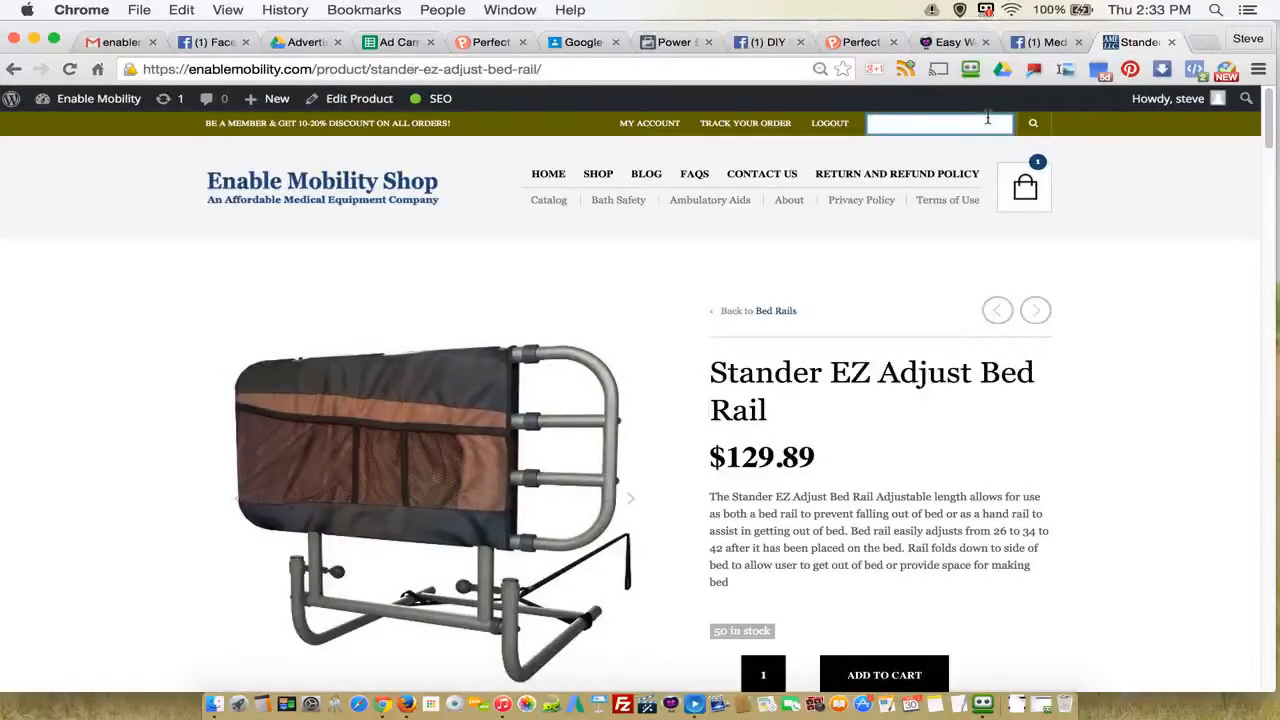
{"action": "key", "text": "super+v"}
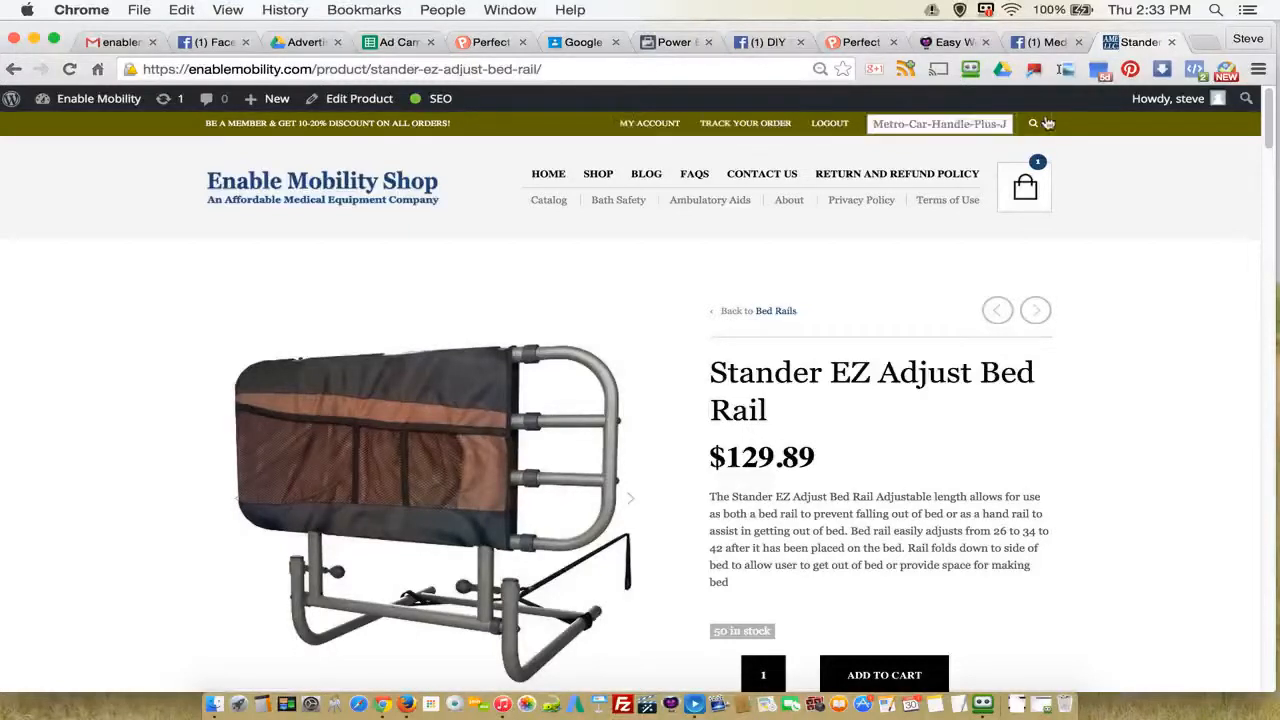
{"action": "left_click", "coordinate": [1034, 124]}
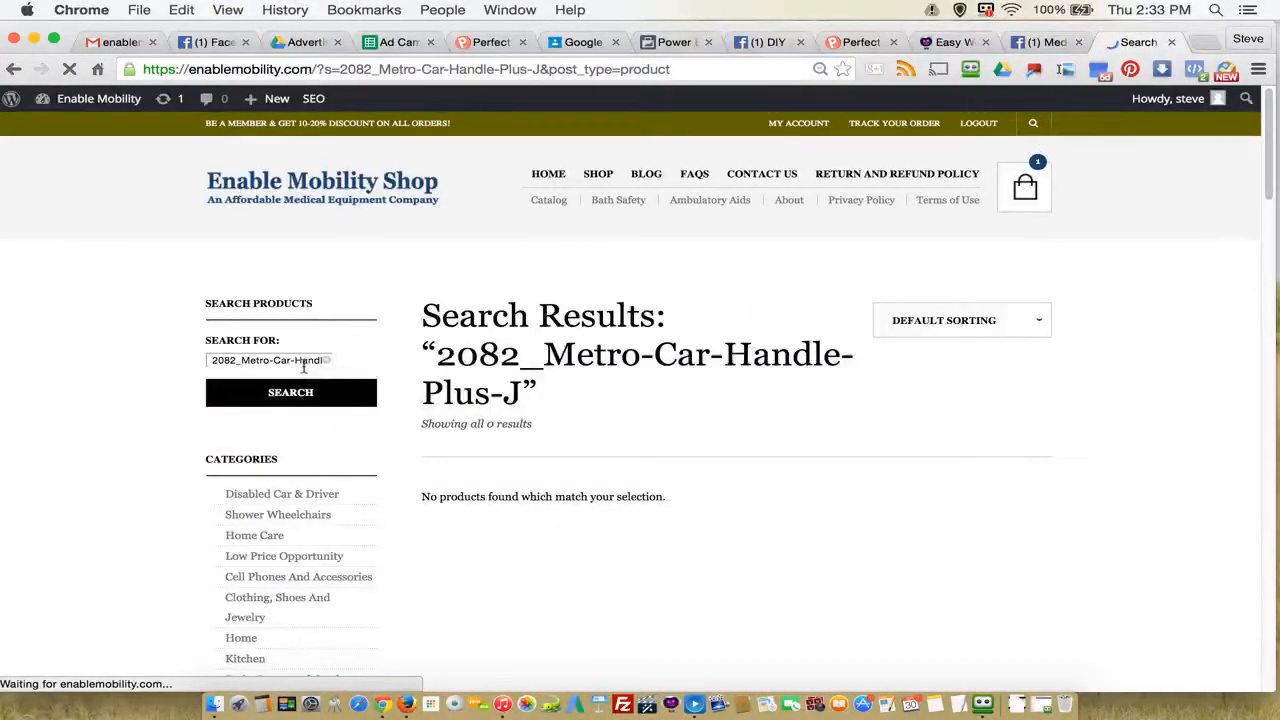
Step: Replace the product search text with "stander" and run the search
{"action": "triple_click", "coordinate": [340, 358]}
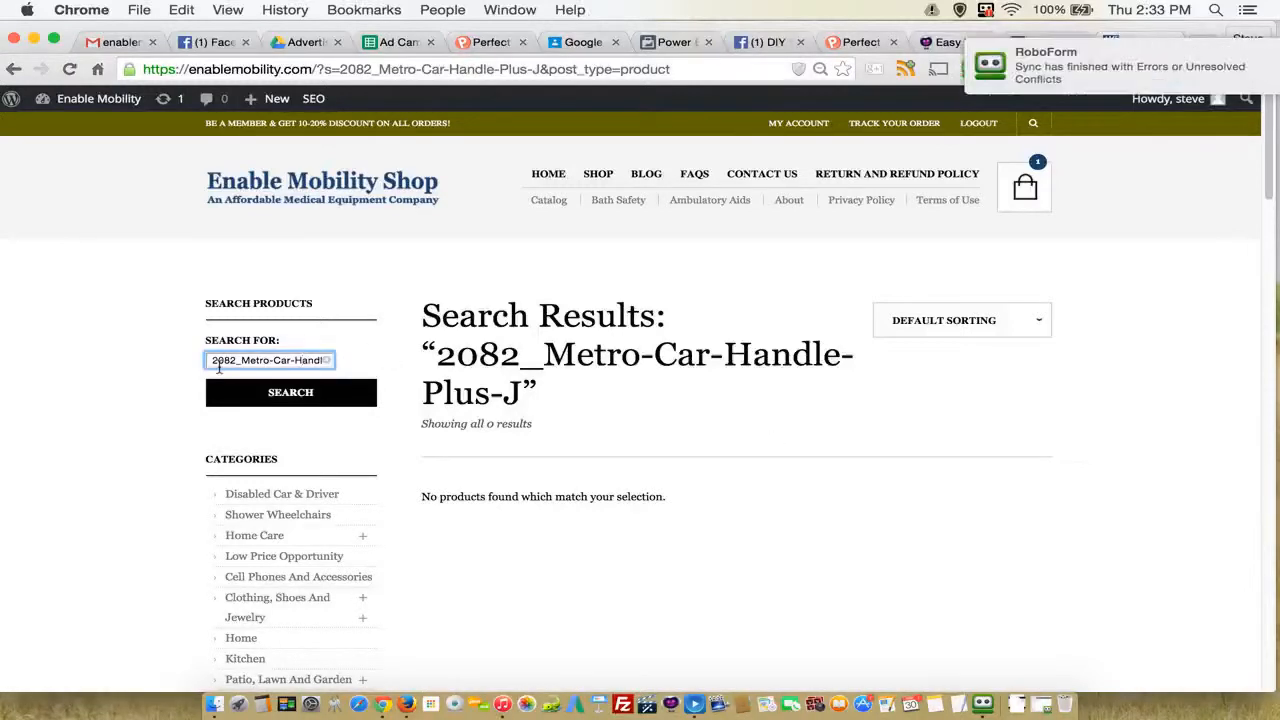
{"action": "left_click_drag", "start_coordinate": [556, 383], "coordinate": [560, 388]}
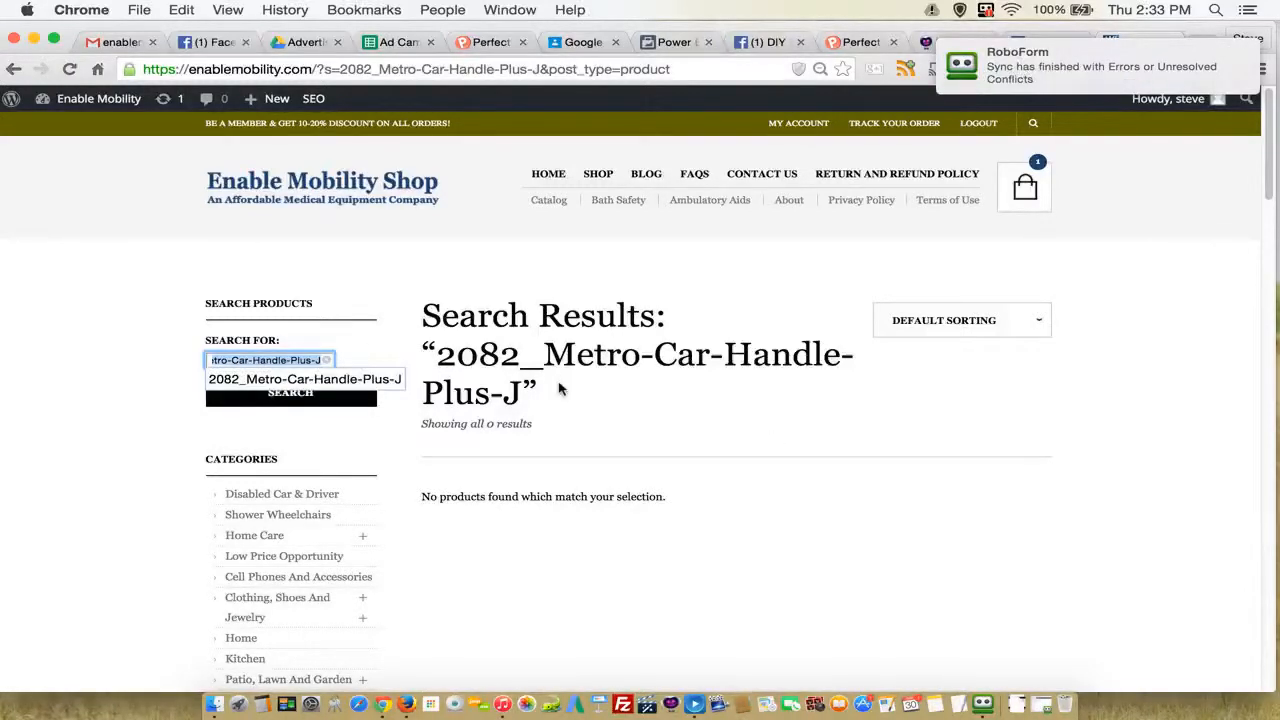
{"action": "type", "text": "stander"}
{"action": "key", "text": "Return"}
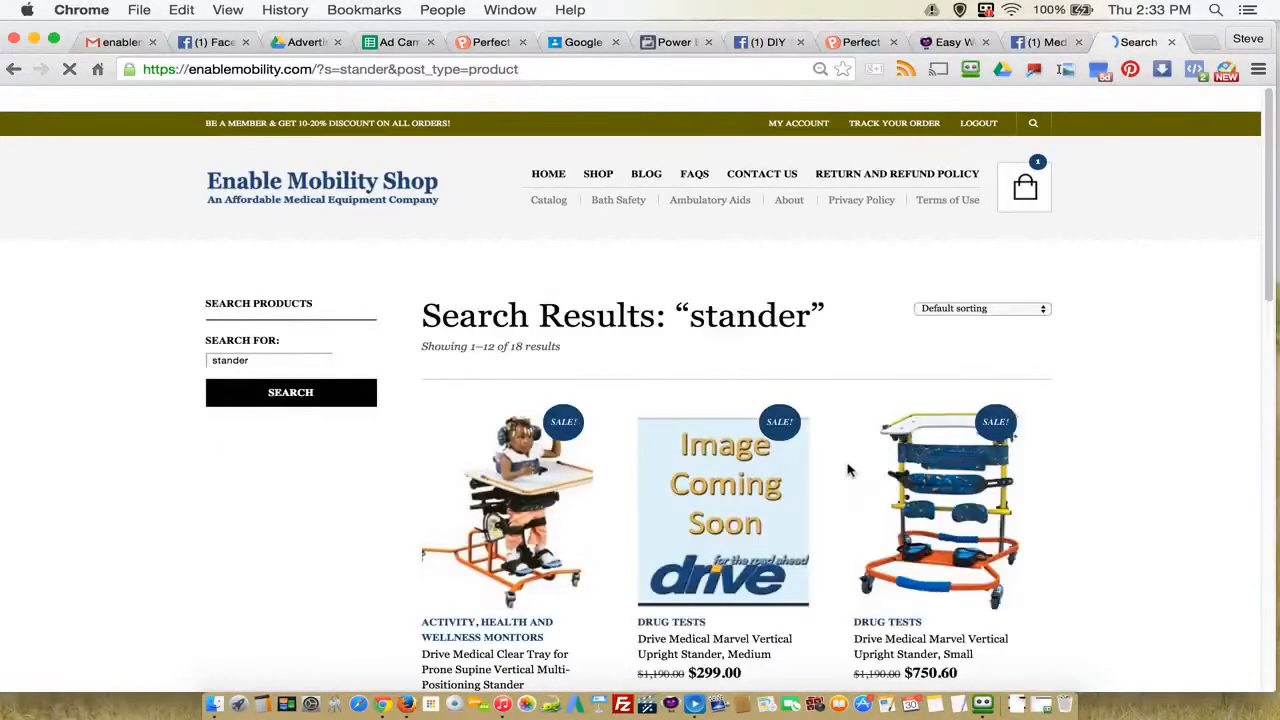
Step: Look through both pages of the stander search results for the car handle product
{"action": "scroll", "coordinate": [925, 477], "scroll_direction": "down", "scroll_amount": 1}
{"action": "scroll", "coordinate": [925, 477], "scroll_direction": "down", "scroll_amount": 10}
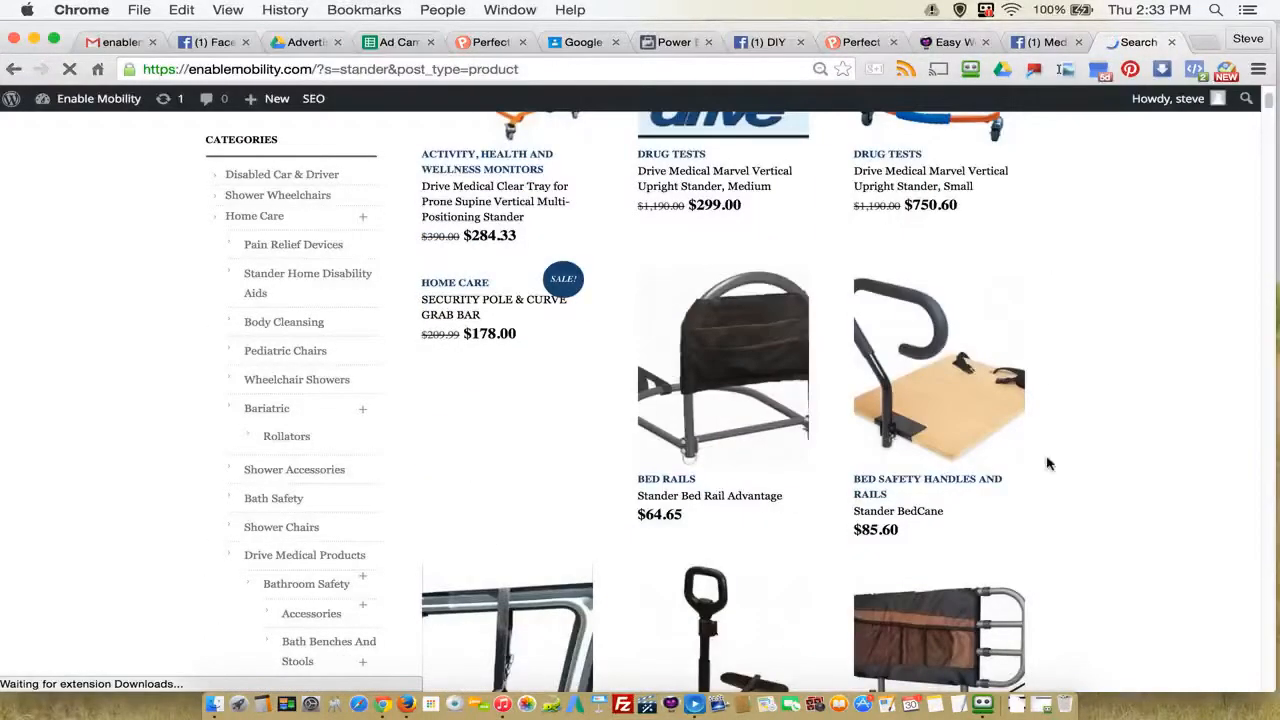
{"action": "scroll", "coordinate": [789, 510], "scroll_direction": "down", "scroll_amount": 6}
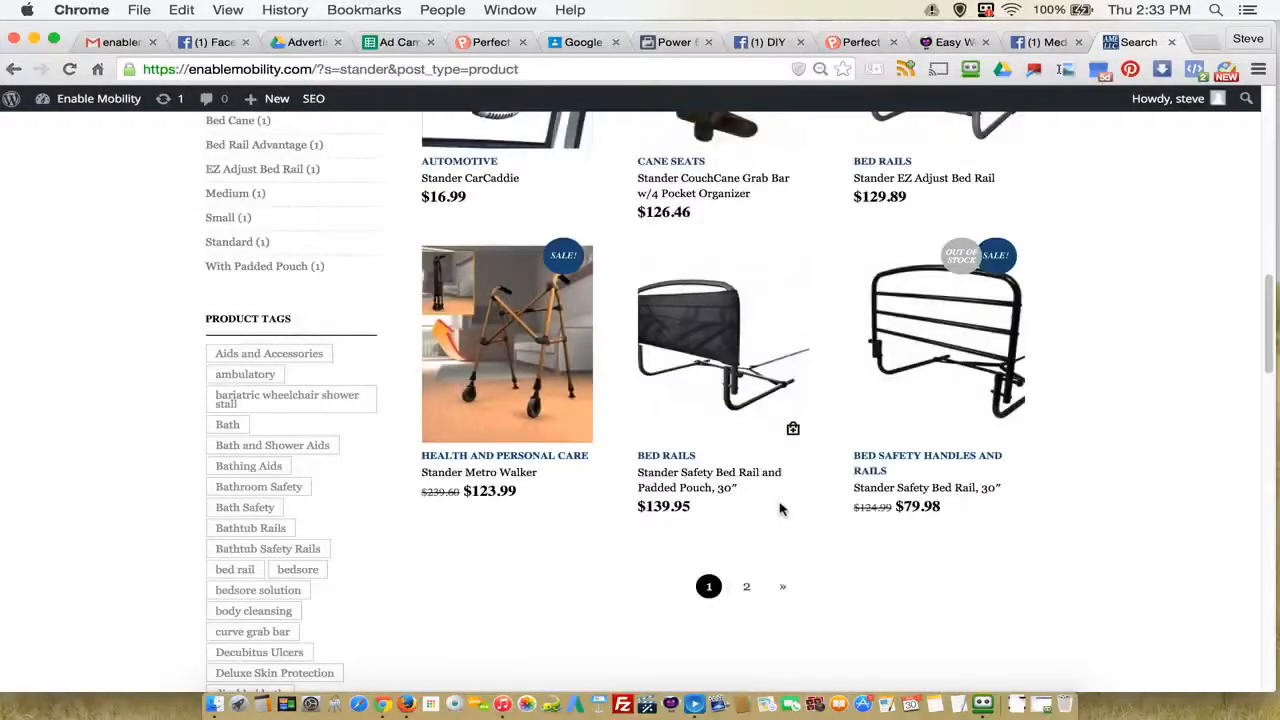
{"action": "left_click", "coordinate": [746, 588]}
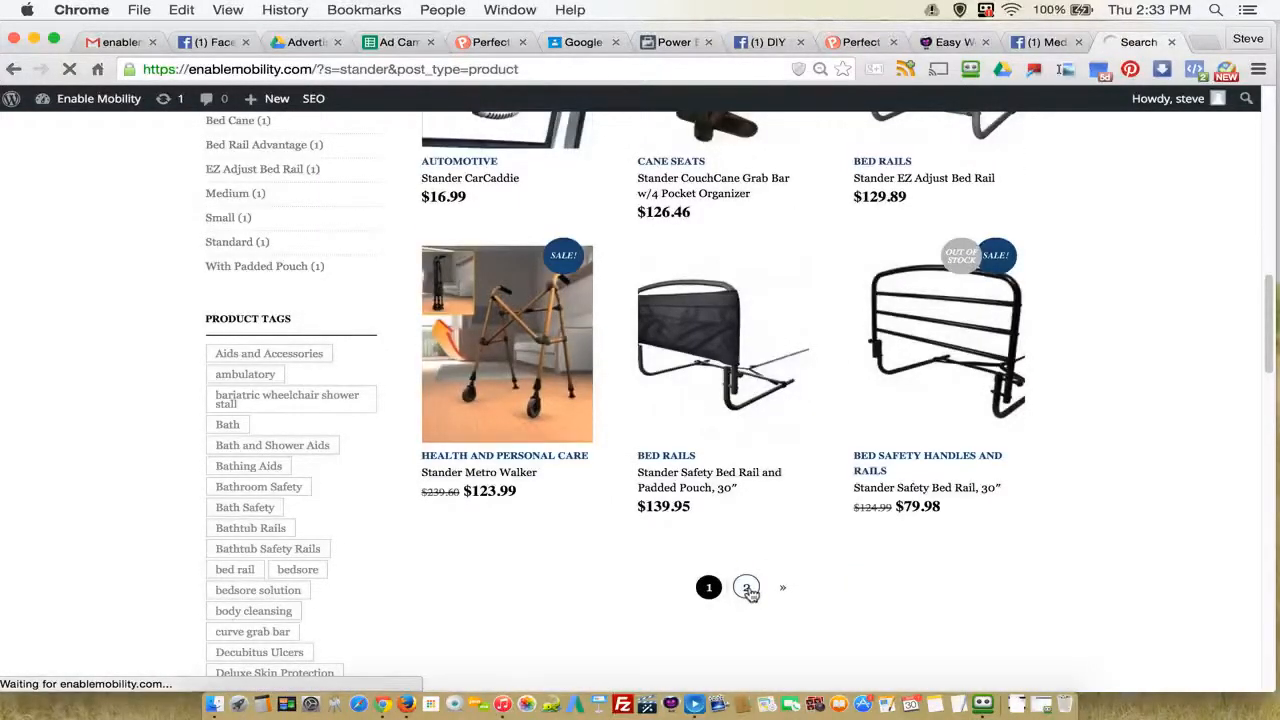
{"action": "scroll", "coordinate": [750, 590], "scroll_direction": "down", "scroll_amount": 8}
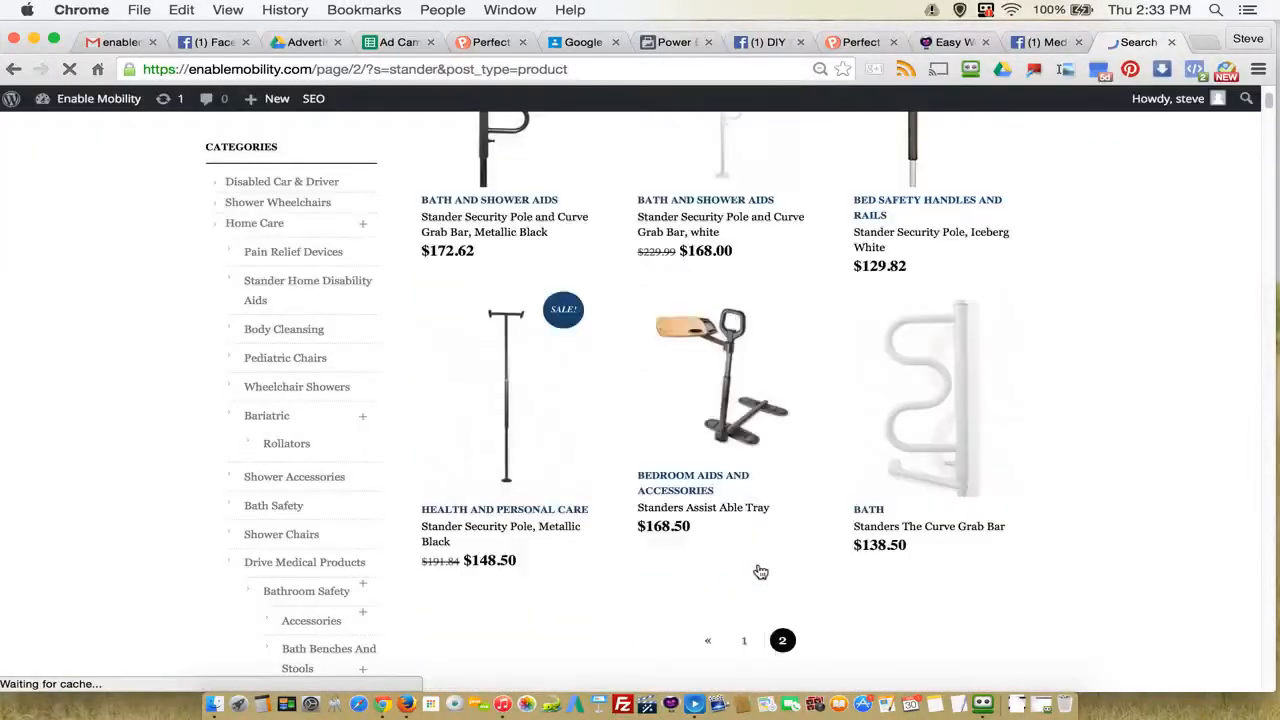
{"action": "scroll", "coordinate": [712, 575], "scroll_direction": "up", "scroll_amount": 4}
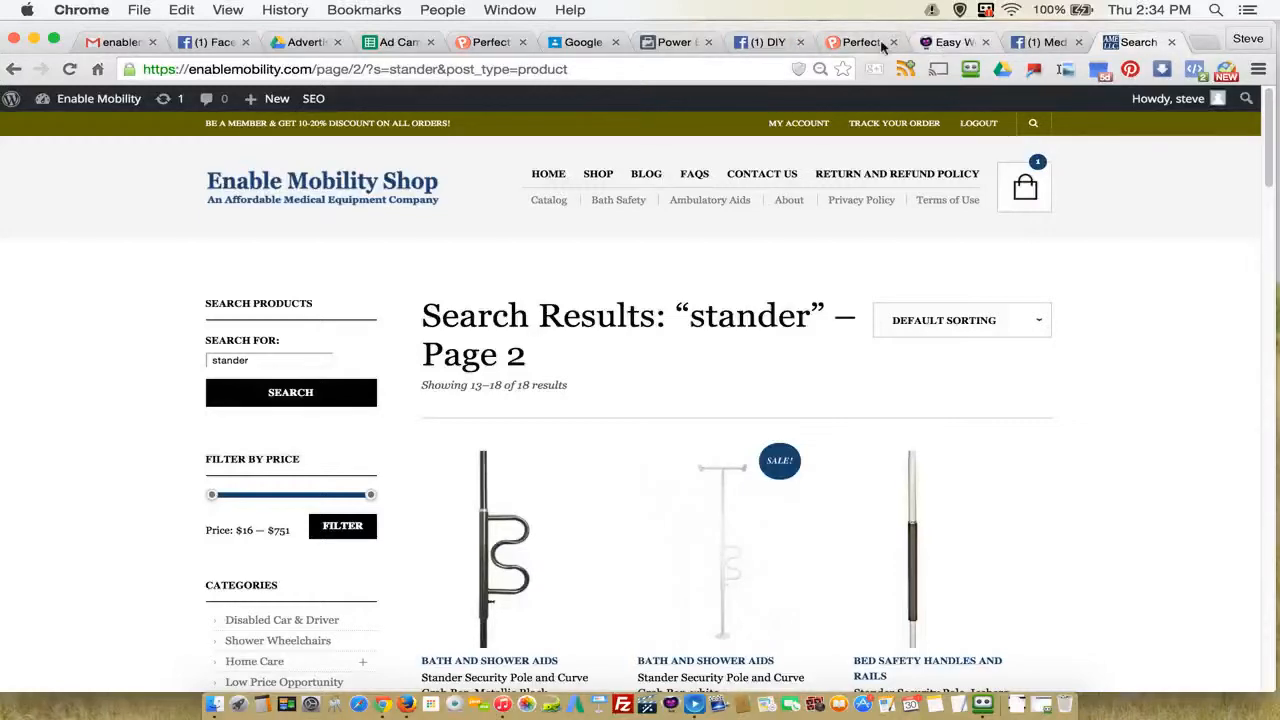
Step: Check the Facebook page and product links in row 83 of the spreadsheet, and copy the ad name 8000_EZ-Adjust-Bed-Rail-with-Pouch-J from cell C83
{"action": "left_click", "coordinate": [395, 42]}
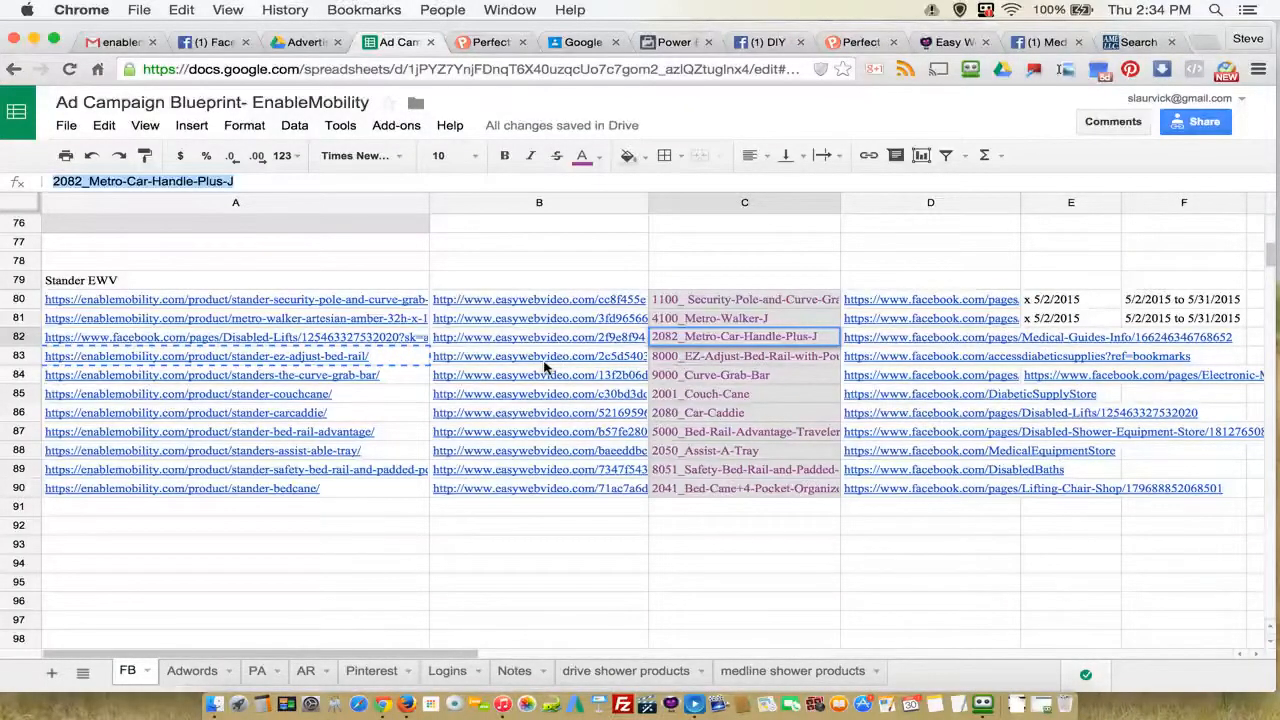
{"action": "left_click", "coordinate": [895, 363]}
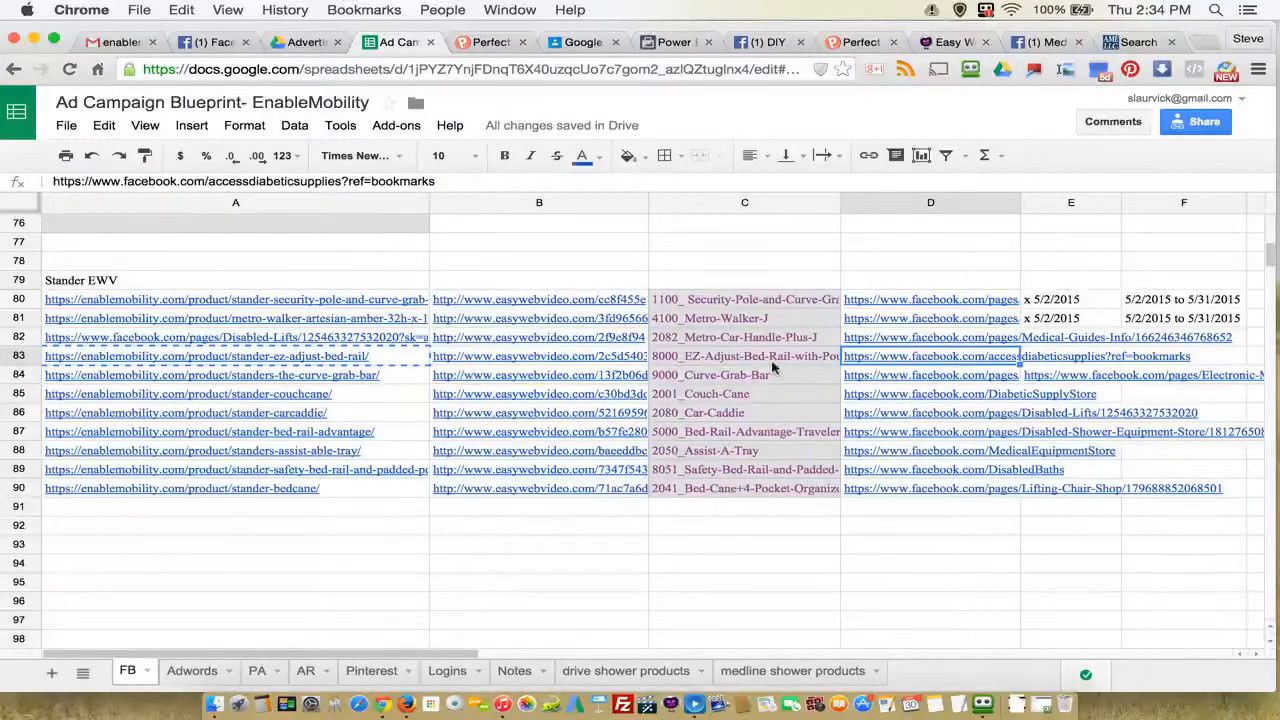
{"action": "left_click", "coordinate": [218, 363]}
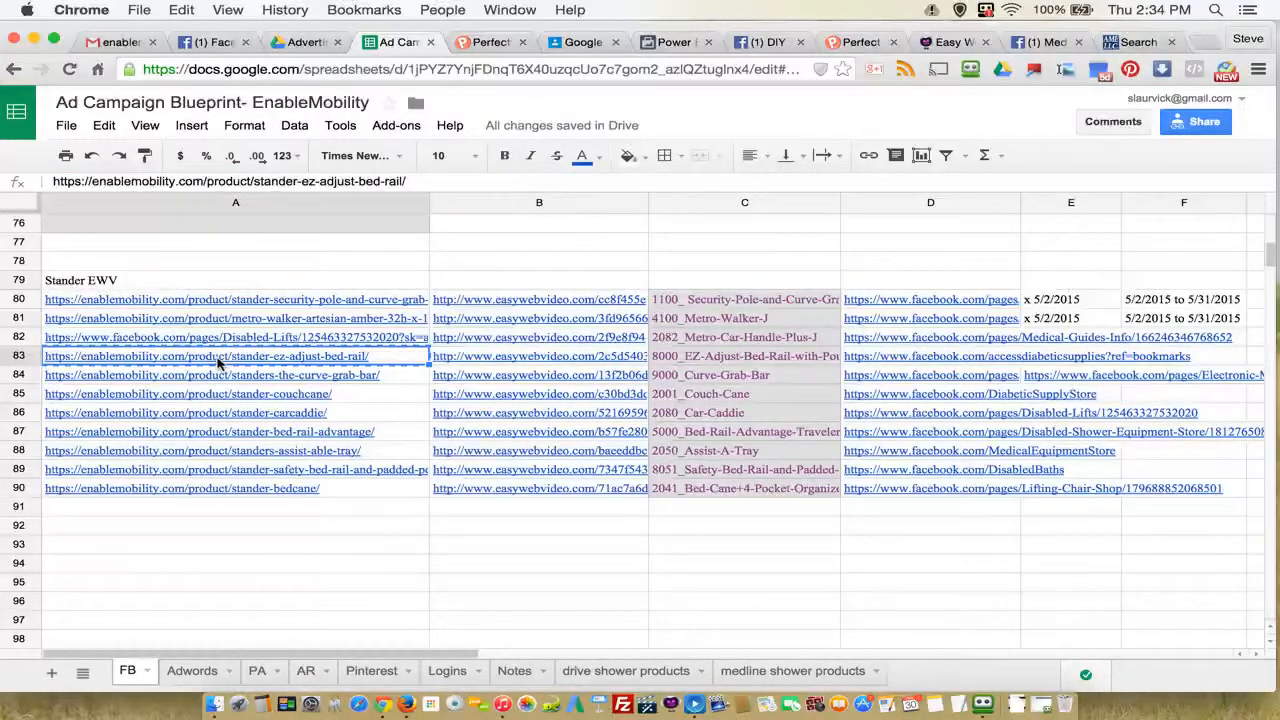
{"action": "key", "text": "ctrl+c"}
{"action": "left_click", "coordinate": [499, 362]}
{"action": "left_click", "coordinate": [759, 362]}
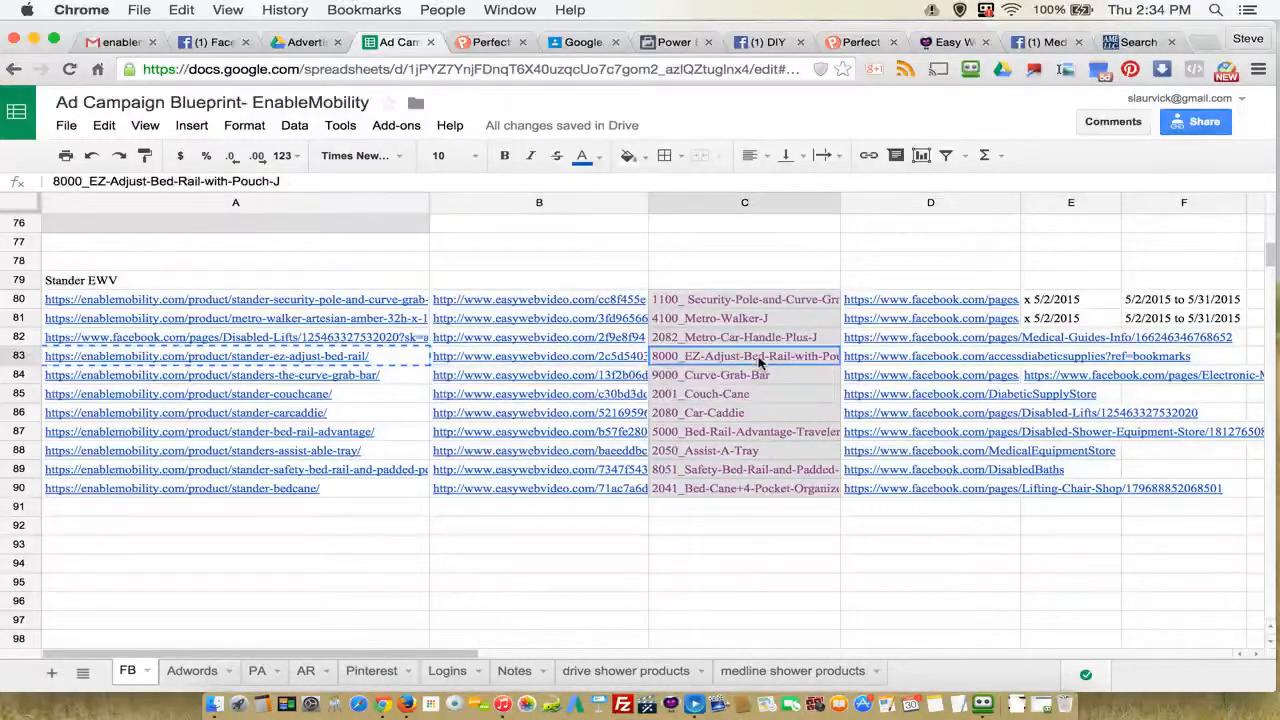
{"action": "right_click", "coordinate": [759, 362]}
{"action": "left_click", "coordinate": [800, 318]}
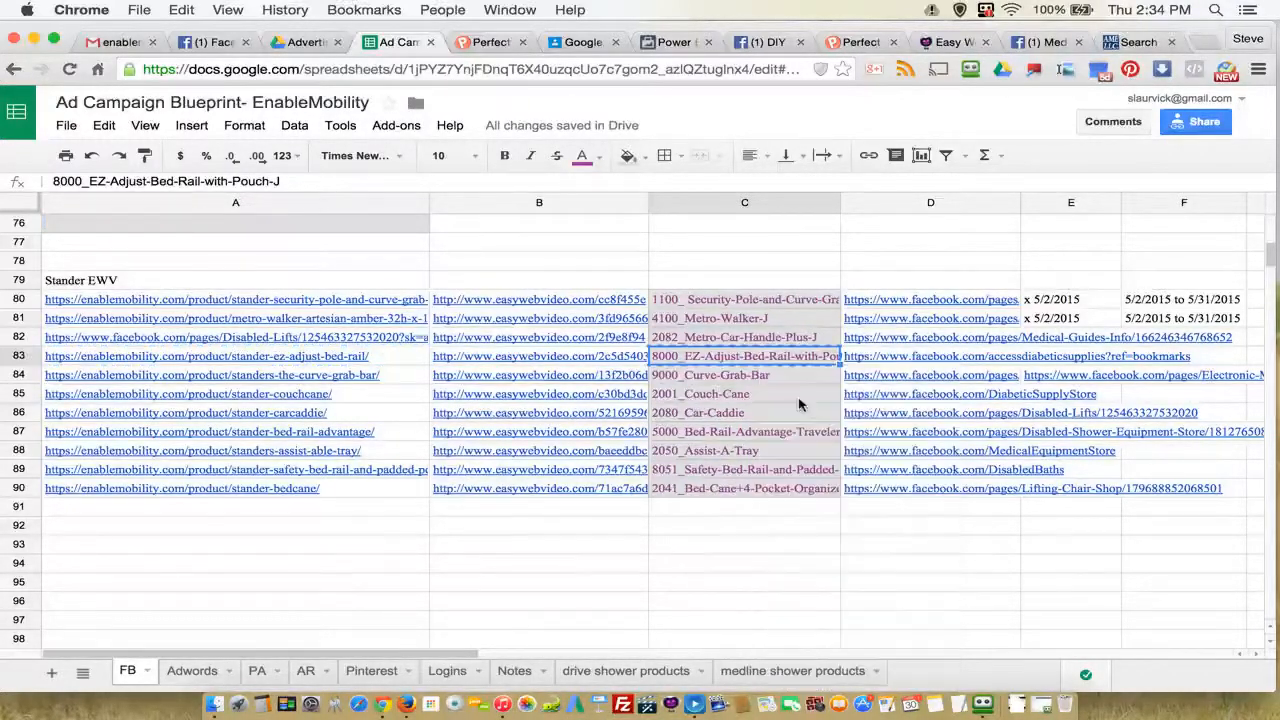
Step: Rename the ad being created in Power Editor as 8000_EZ-Adjust-Bed-Rail-with-Pouch-J
{"action": "left_click", "coordinate": [675, 42]}
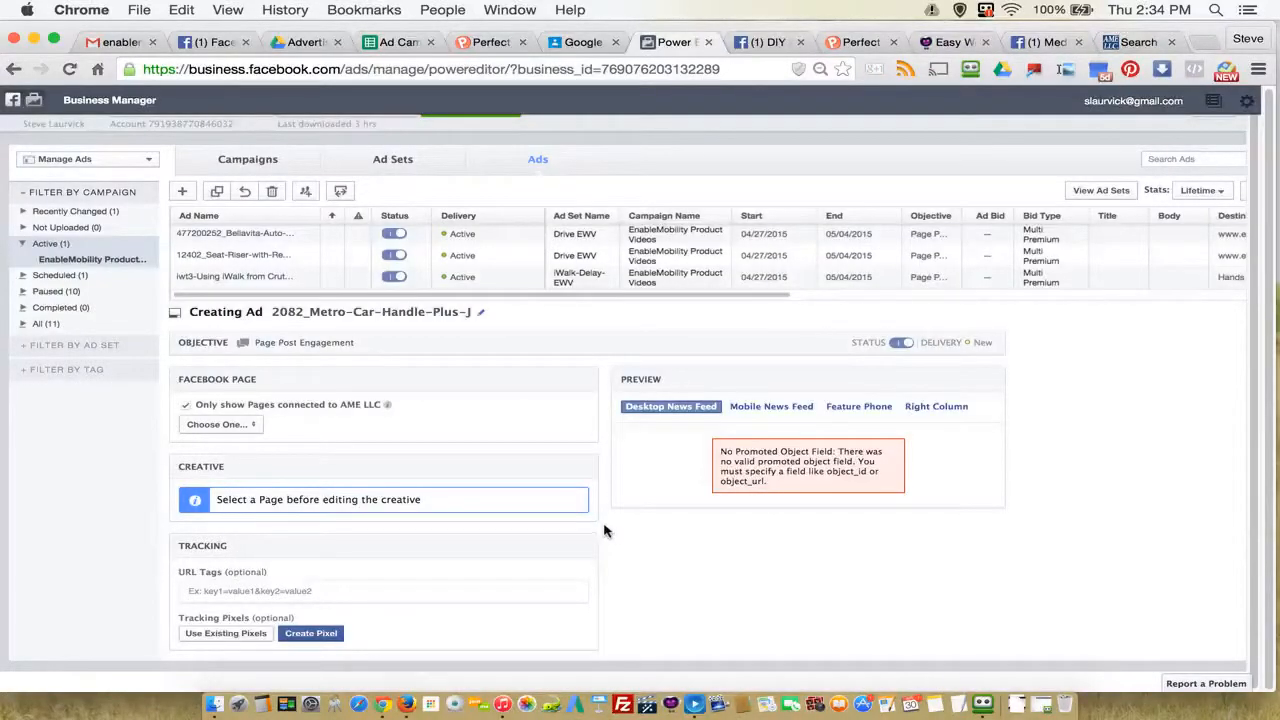
{"action": "left_click", "coordinate": [480, 313]}
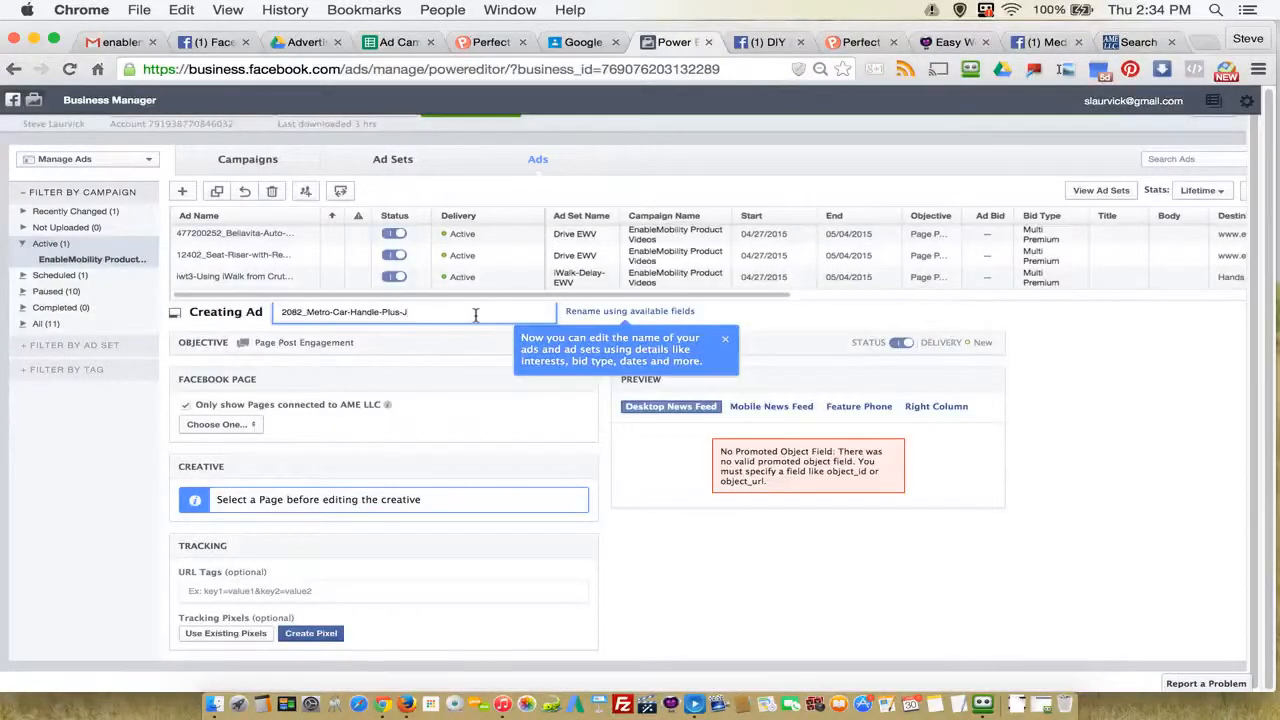
{"action": "left_click_drag", "start_coordinate": [475, 314], "coordinate": [246, 312]}
{"action": "right_click", "coordinate": [308, 313]}
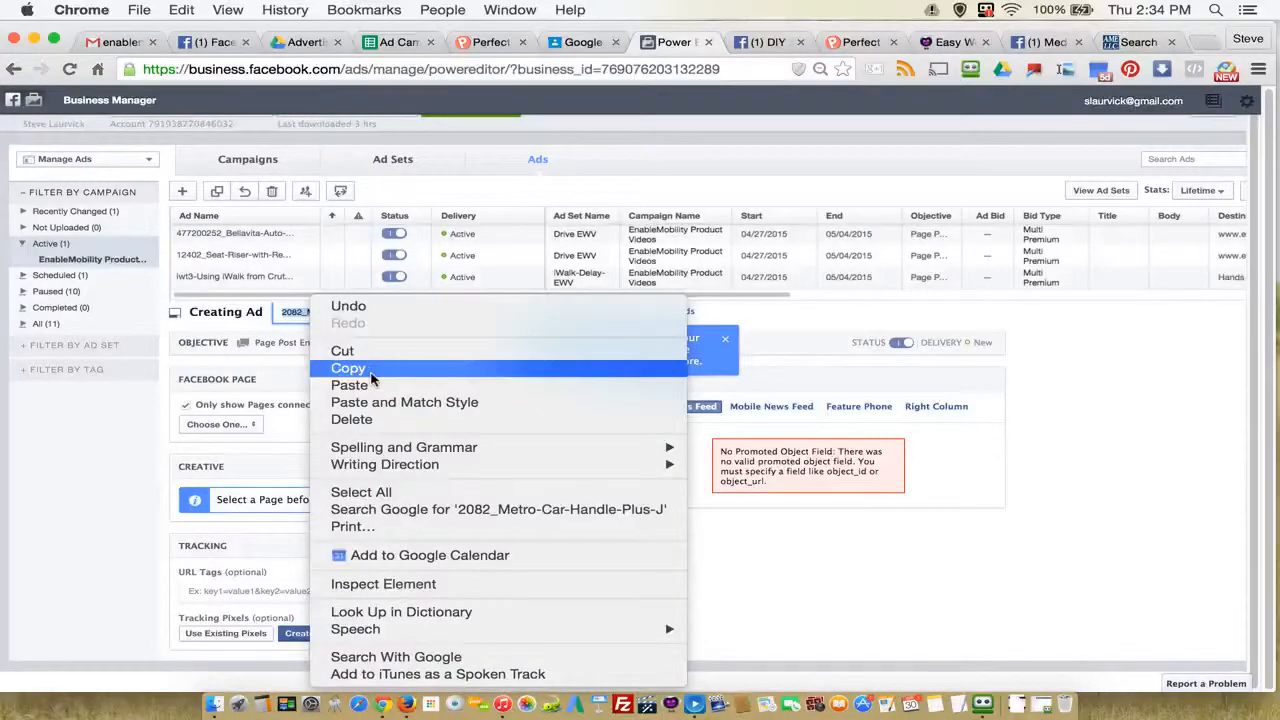
{"action": "left_click", "coordinate": [367, 388]}
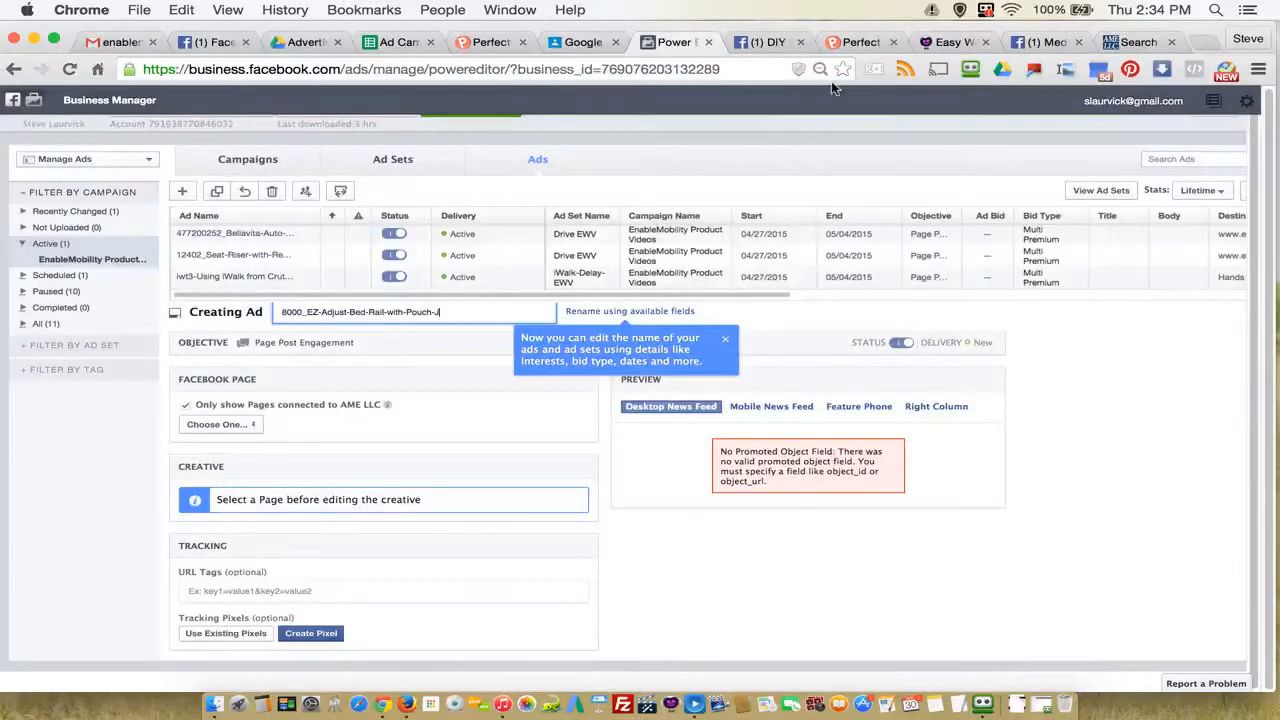
Step: Copy the accessdiabeticsupplies Facebook page link from cell D83 of the spreadsheet and open it in a new browser tab
{"action": "left_click", "coordinate": [398, 42]}
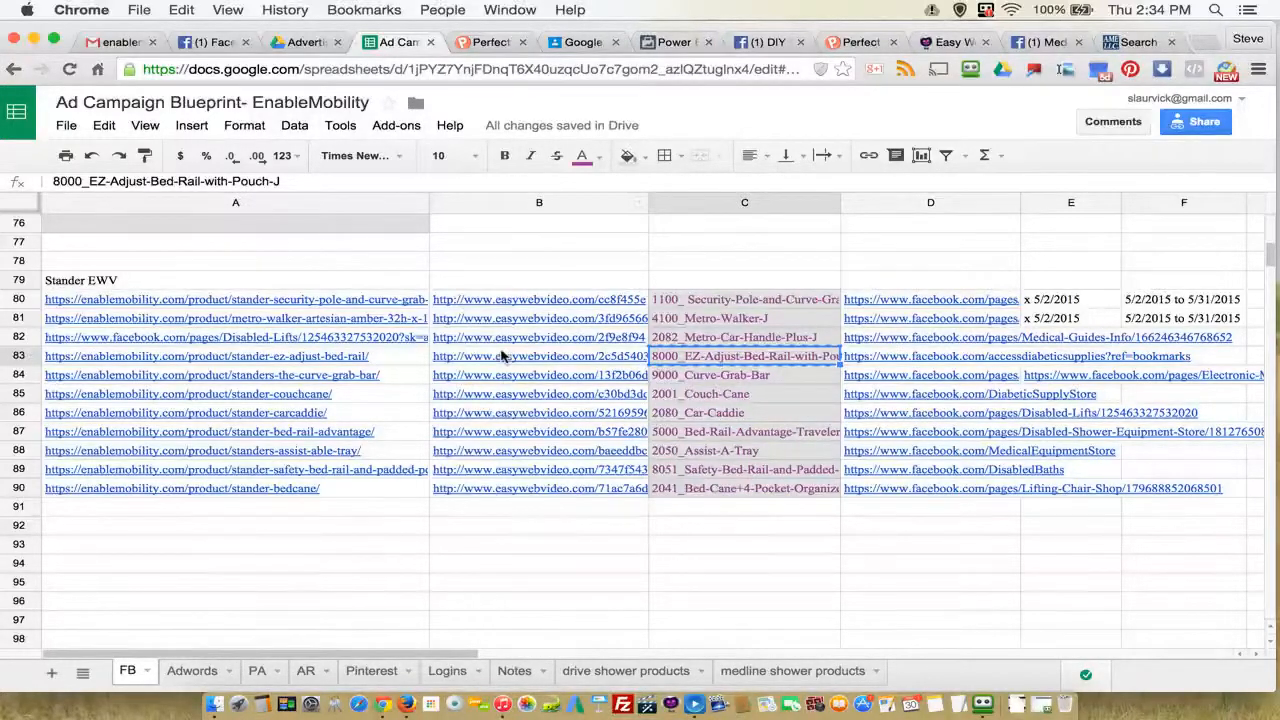
{"action": "left_click", "coordinate": [864, 358]}
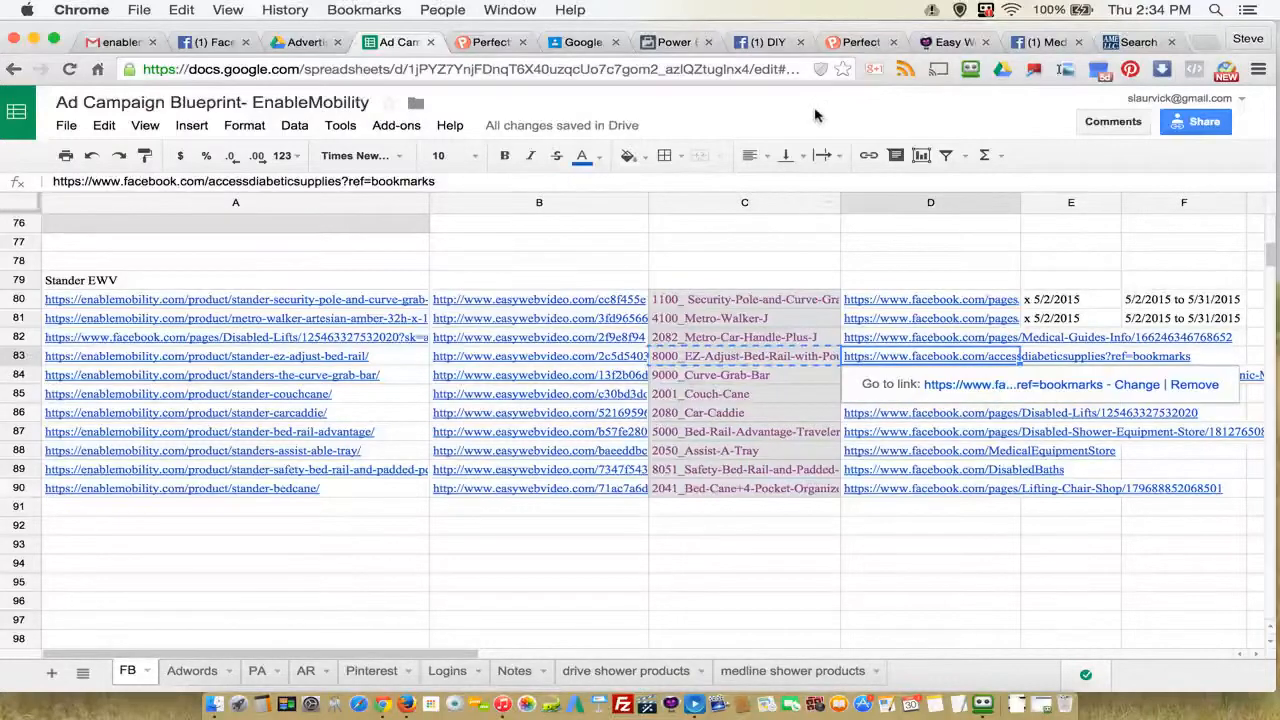
{"action": "left_click", "coordinate": [682, 50]}
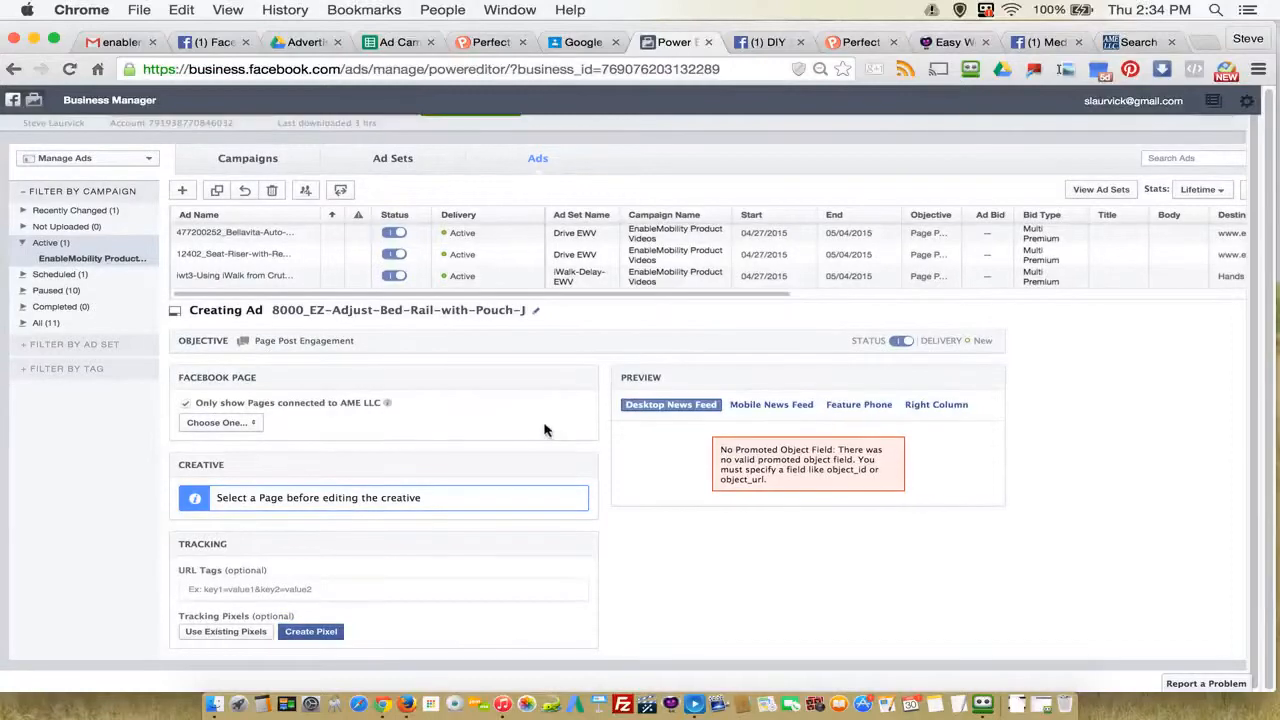
{"action": "left_click", "coordinate": [392, 44]}
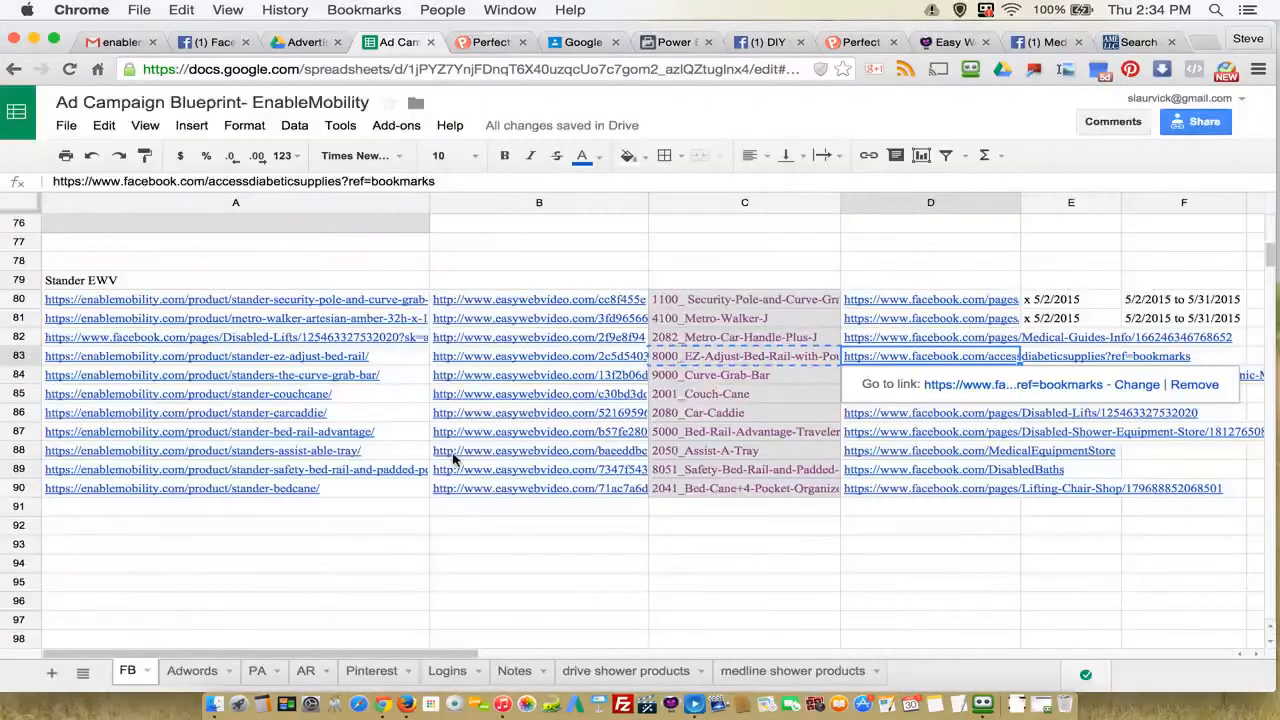
{"action": "left_click", "coordinate": [814, 359]}
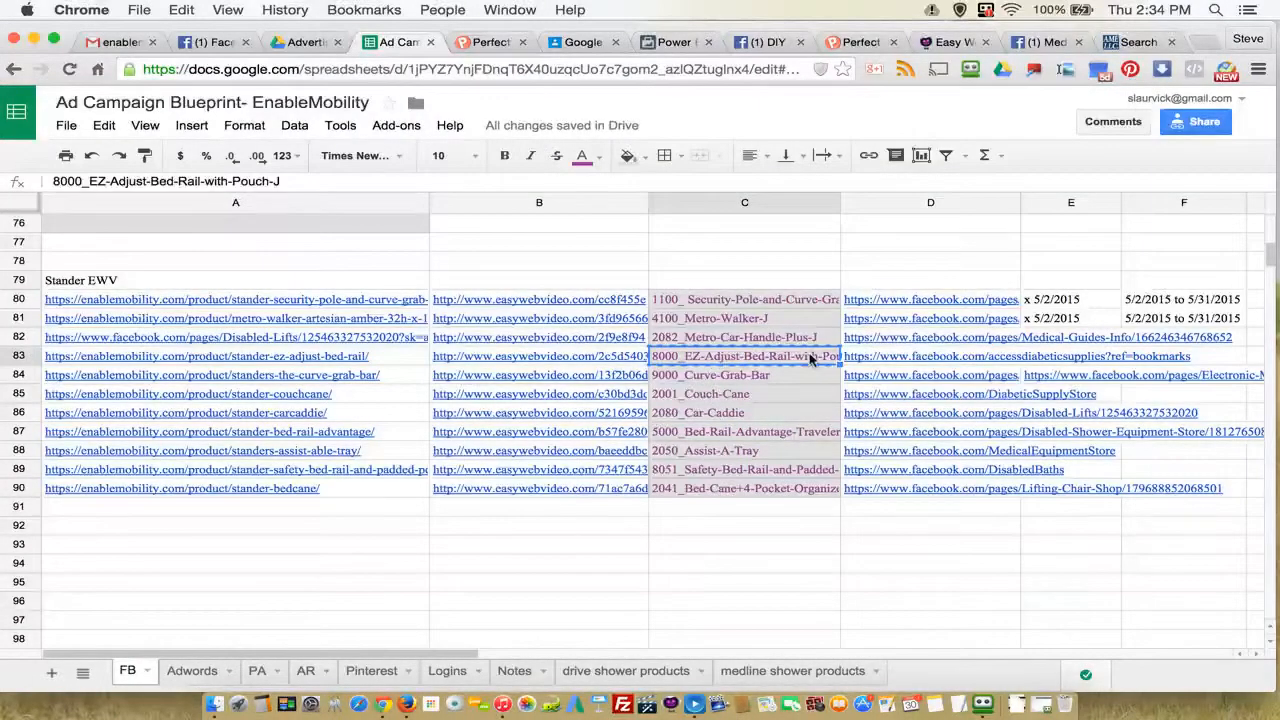
{"action": "left_click", "coordinate": [870, 360]}
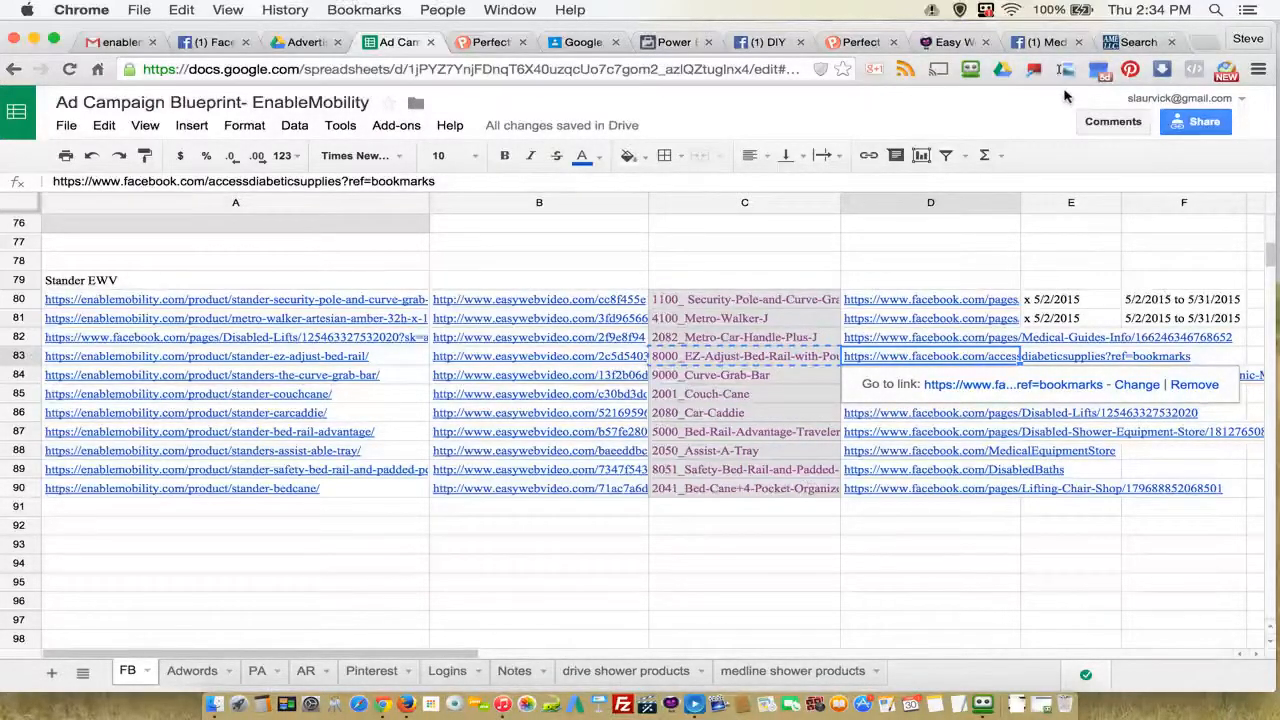
{"action": "right_click", "coordinate": [948, 357]}
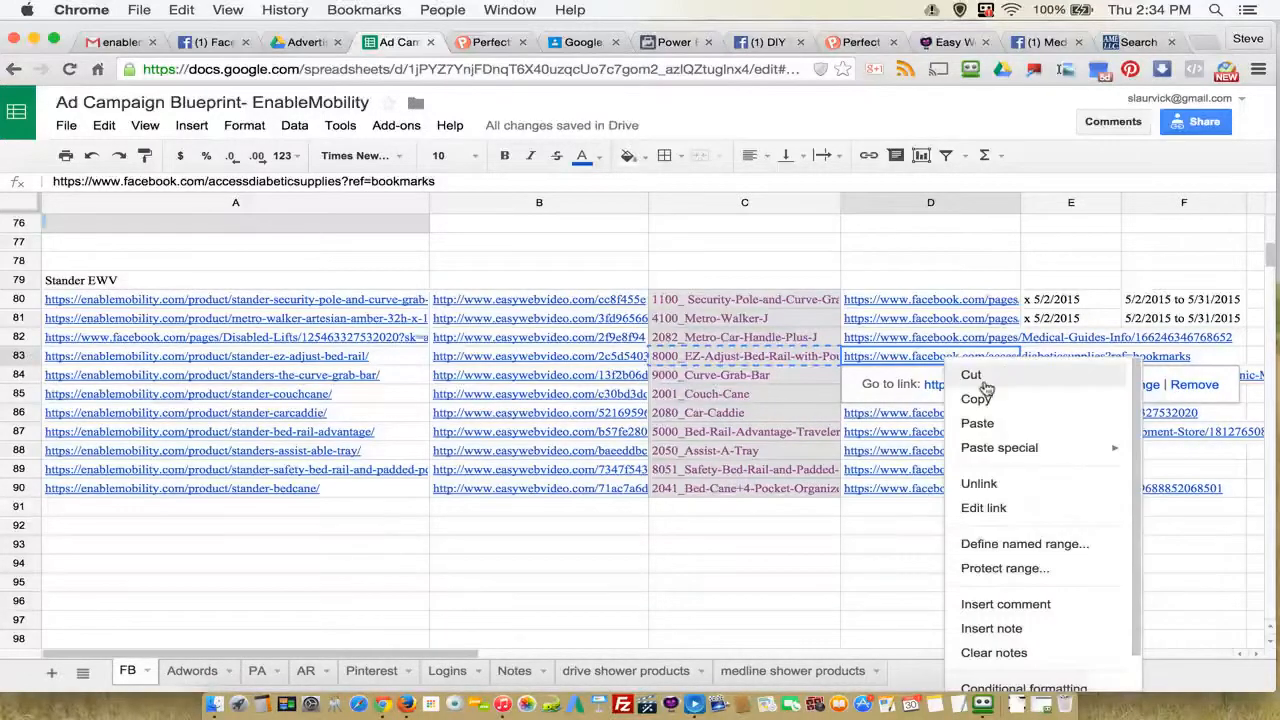
{"action": "left_click", "coordinate": [976, 400]}
{"action": "left_click", "coordinate": [1205, 42]}
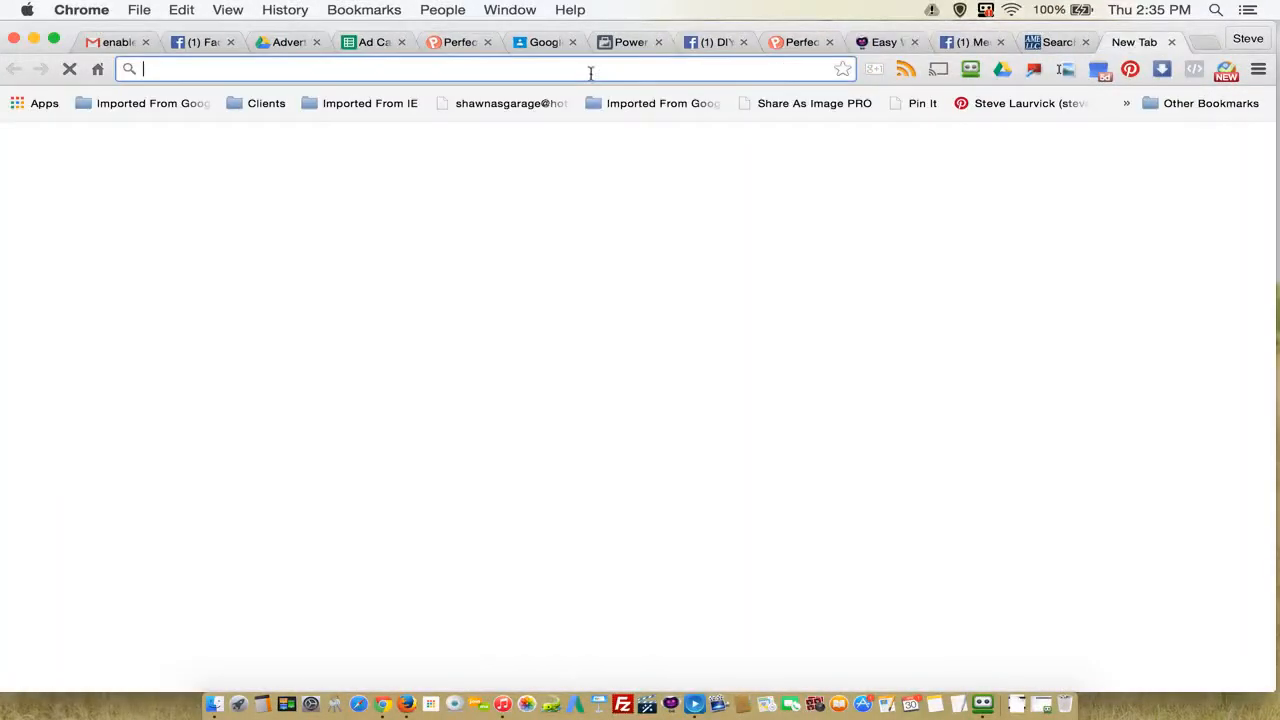
{"action": "right_click", "coordinate": [592, 70]}
{"action": "left_click", "coordinate": [643, 133]}
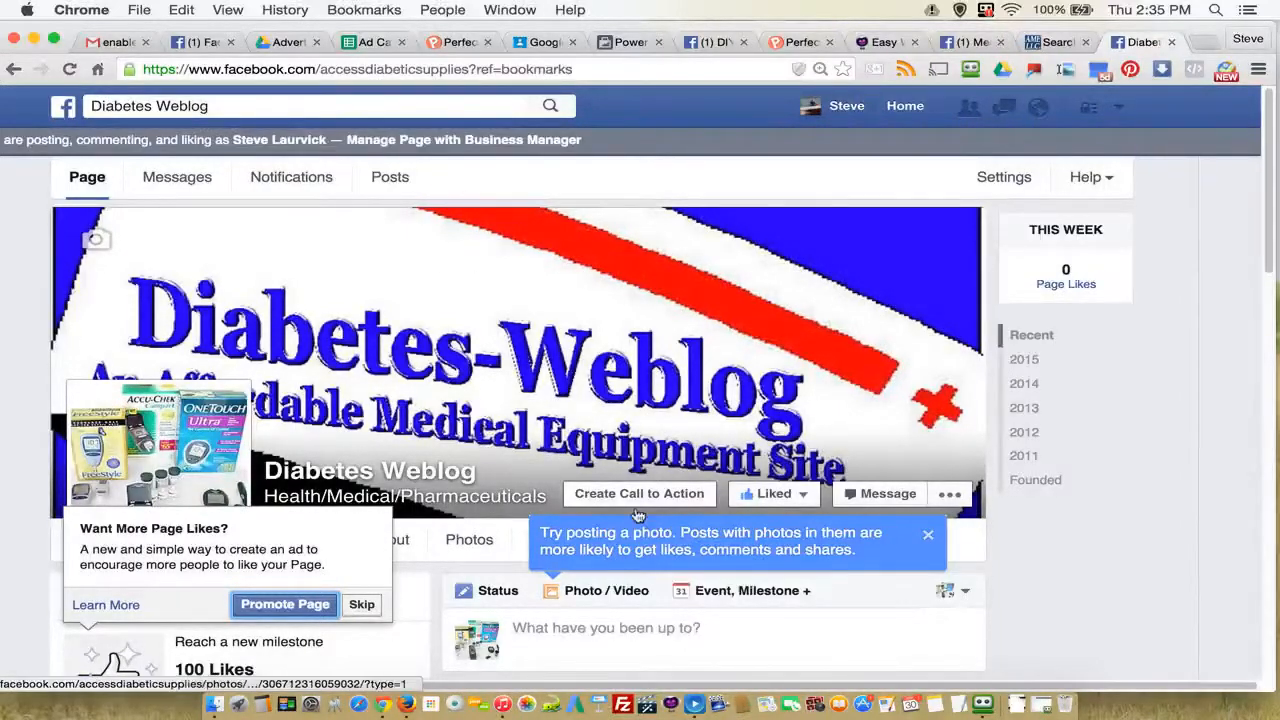
Step: In Power Editor, set the Facebook page of the ad being created to Diabetes Weblog
{"action": "left_click", "coordinate": [630, 43]}
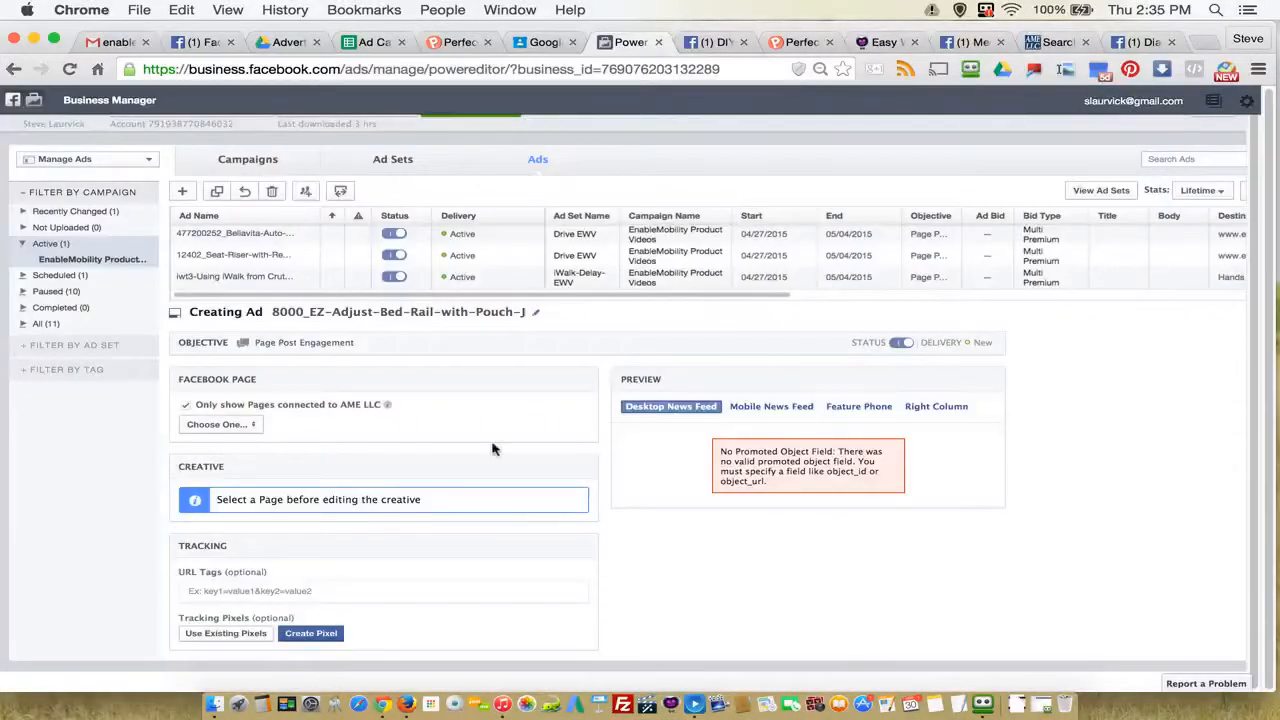
{"action": "left_click", "coordinate": [236, 428]}
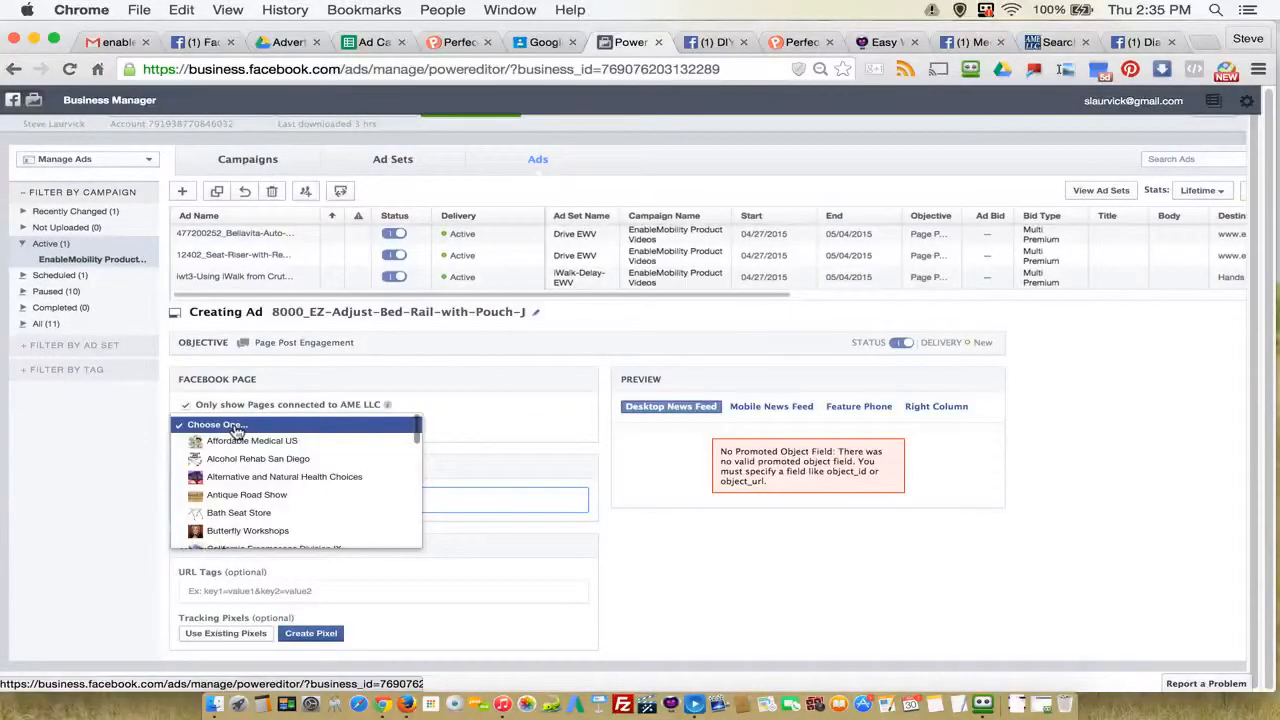
{"action": "scroll", "coordinate": [340, 476], "scroll_direction": "down", "scroll_amount": 3}
{"action": "scroll", "coordinate": [324, 479], "scroll_direction": "down", "scroll_amount": 1}
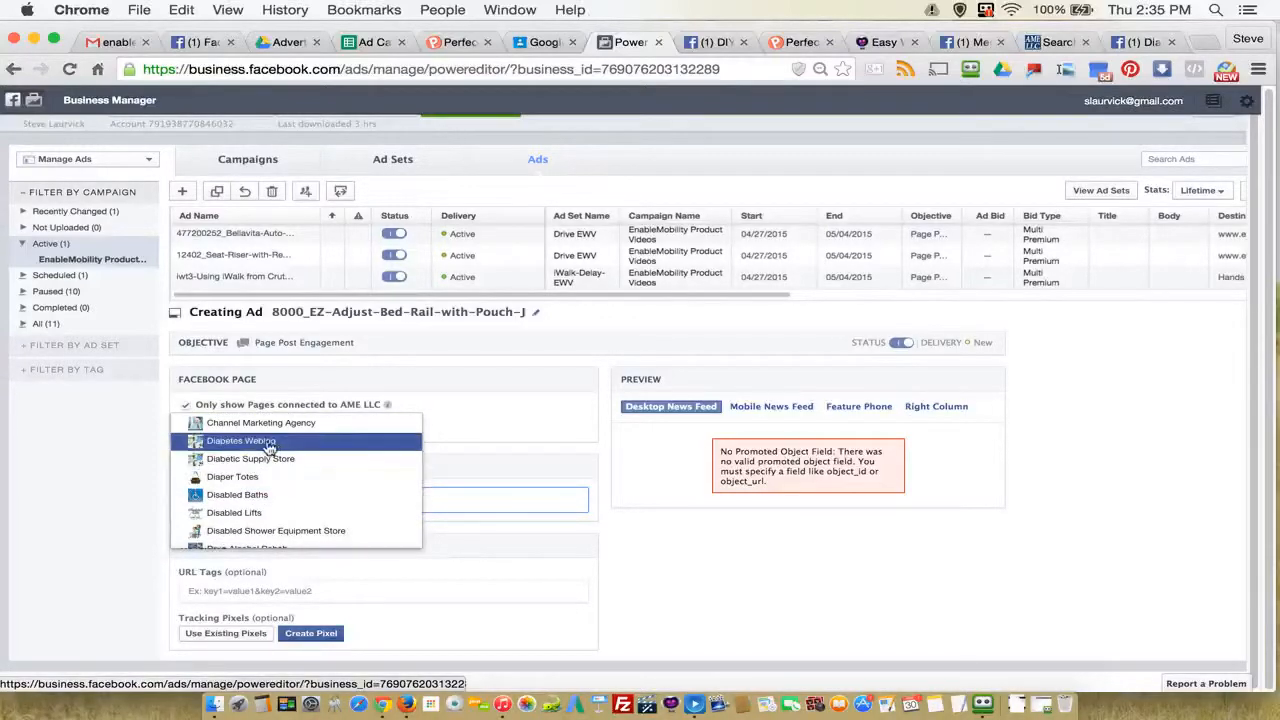
{"action": "left_click", "coordinate": [412, 442]}
Step: Recheck the product's ad name in cell C83 of the spreadsheet and return to Power Editor
{"action": "left_click", "coordinate": [380, 43]}
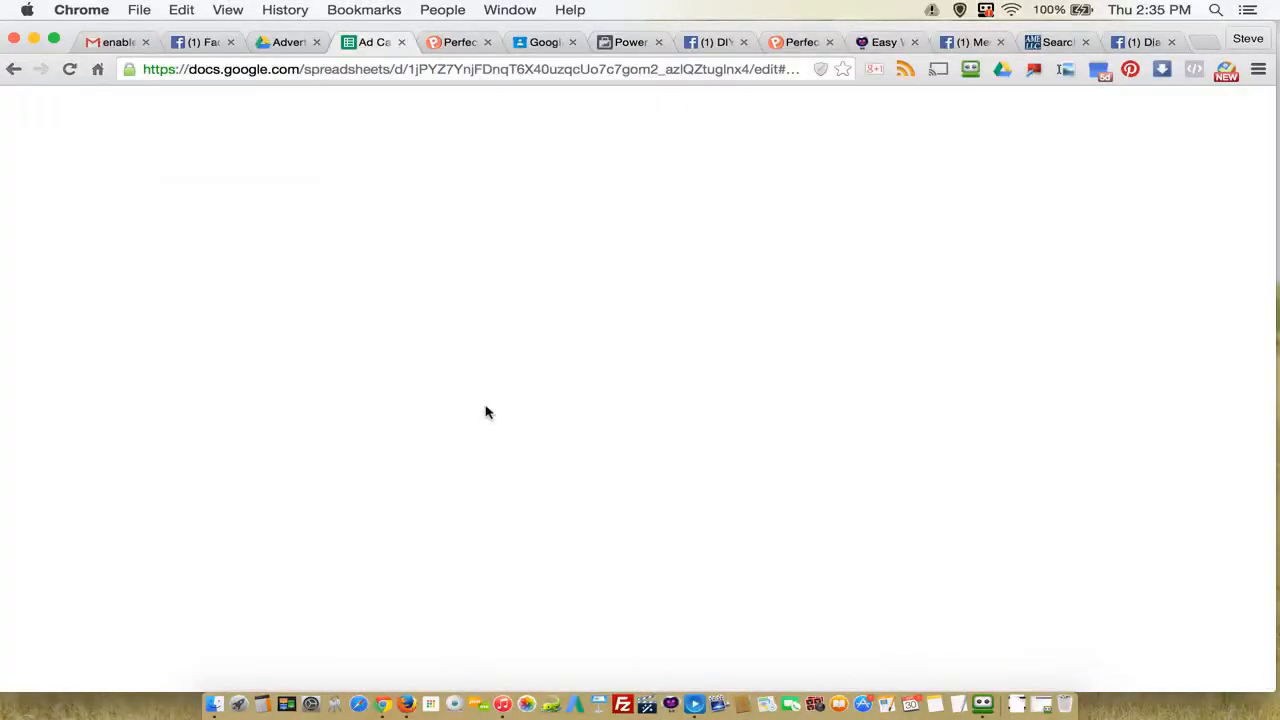
{"action": "left_click", "coordinate": [737, 356]}
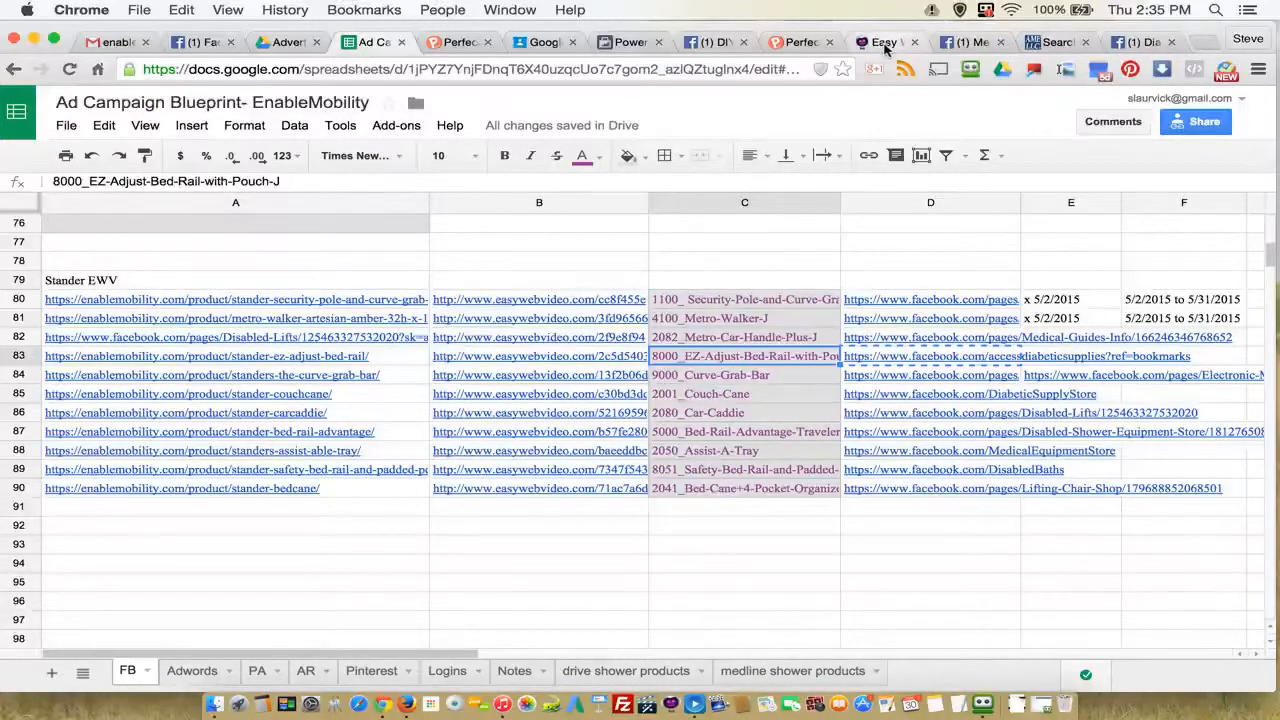
{"action": "left_click", "coordinate": [640, 43]}
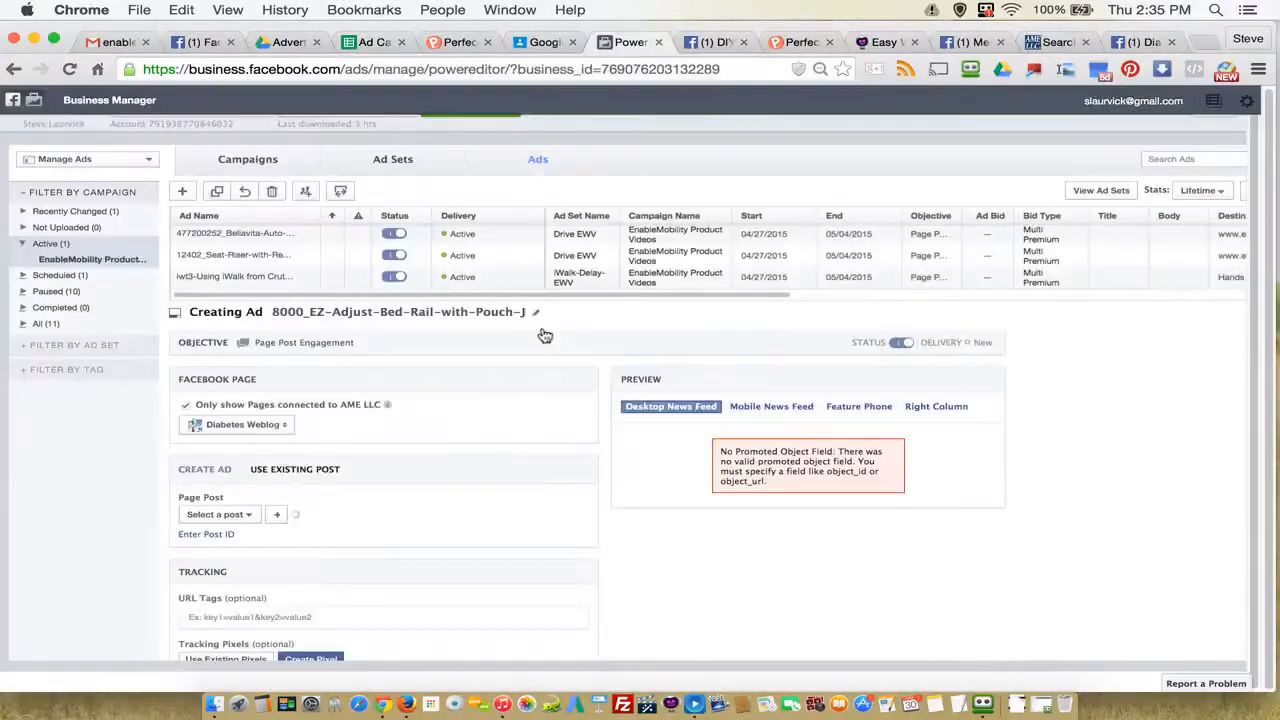
Step: Select the page post "This is great! The bed rail folds down" for the ad and review its desktop news feed preview
{"action": "left_click", "coordinate": [224, 488]}
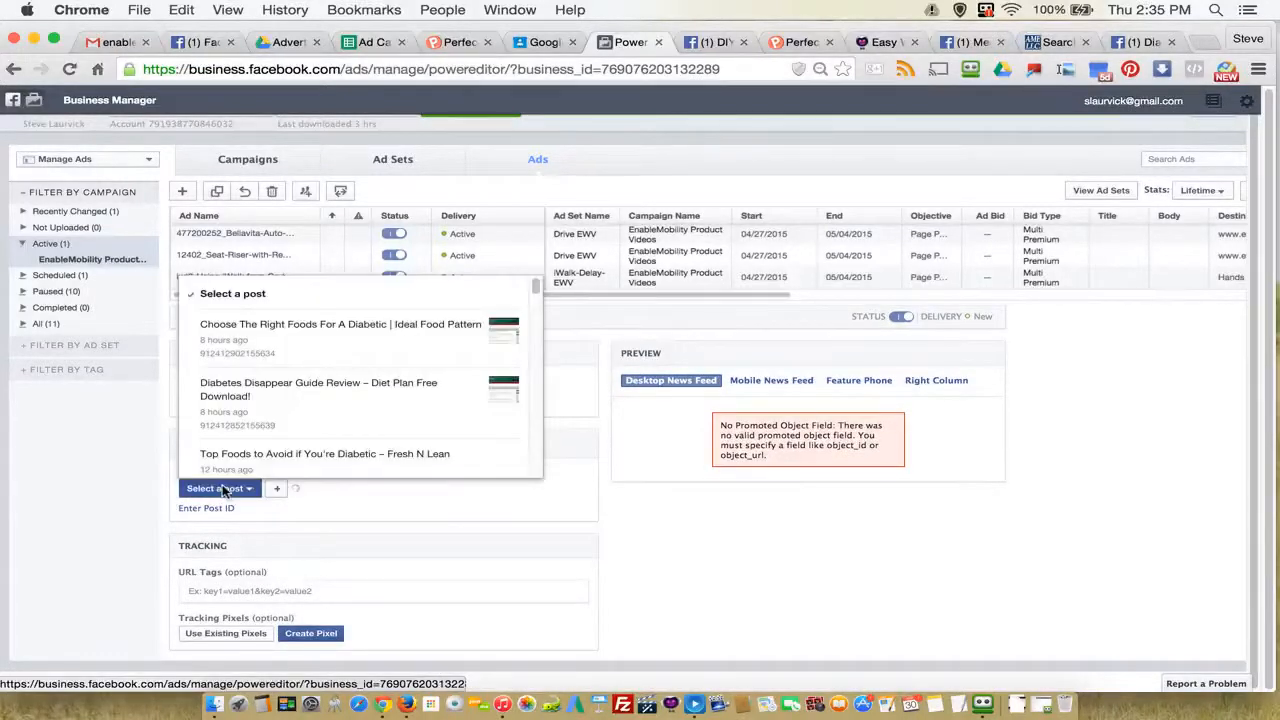
{"action": "scroll", "coordinate": [406, 400], "scroll_direction": "down", "scroll_amount": 5}
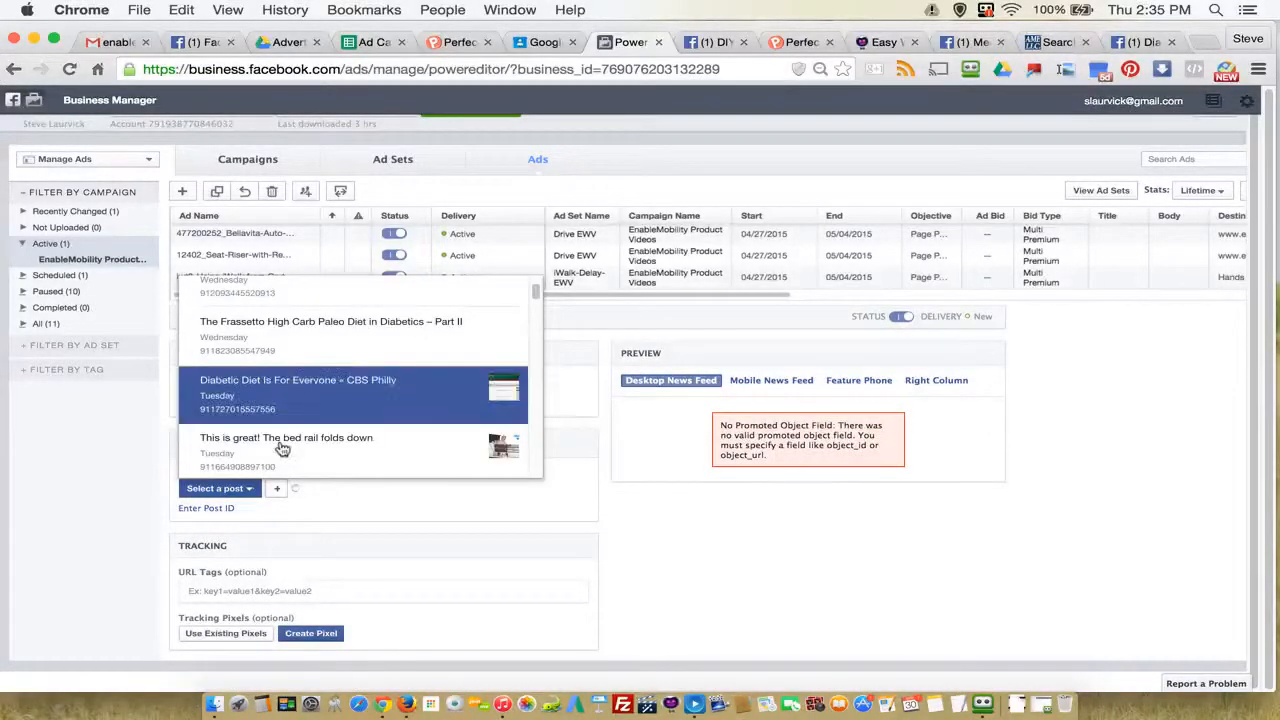
{"action": "scroll", "coordinate": [281, 449], "scroll_direction": "up", "scroll_amount": 3}
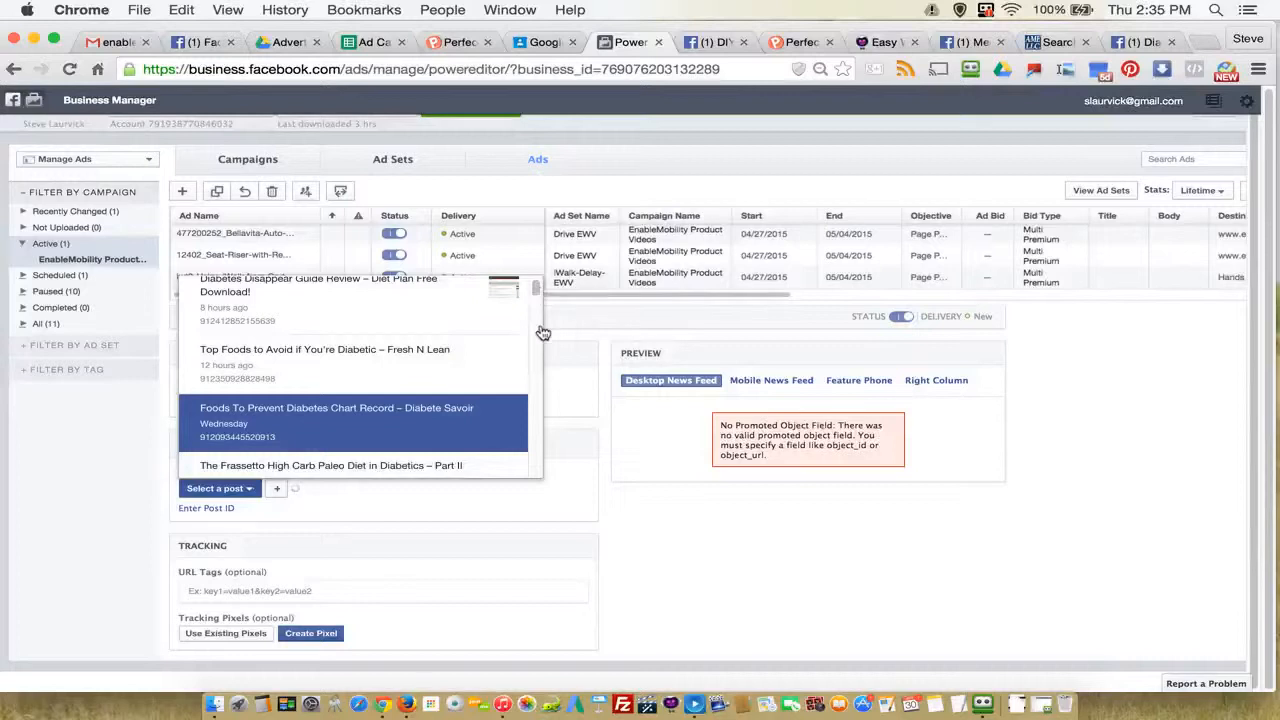
{"action": "scroll", "coordinate": [452, 386], "scroll_direction": "down", "scroll_amount": 2}
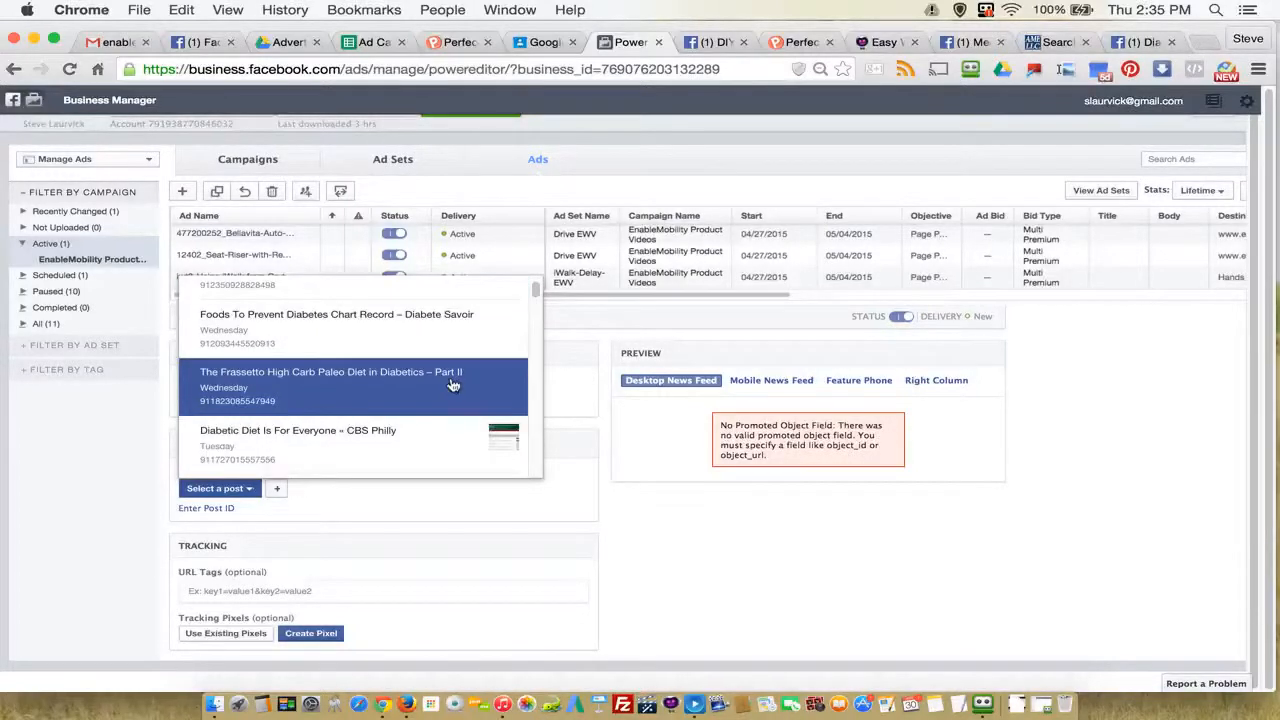
{"action": "mouse_move", "coordinate": [536, 295]}
{"action": "left_mouse_down"}
{"action": "mouse_move", "coordinate": [537, 313]}
{"action": "mouse_move", "coordinate": [542, 292]}
{"action": "left_mouse_up"}
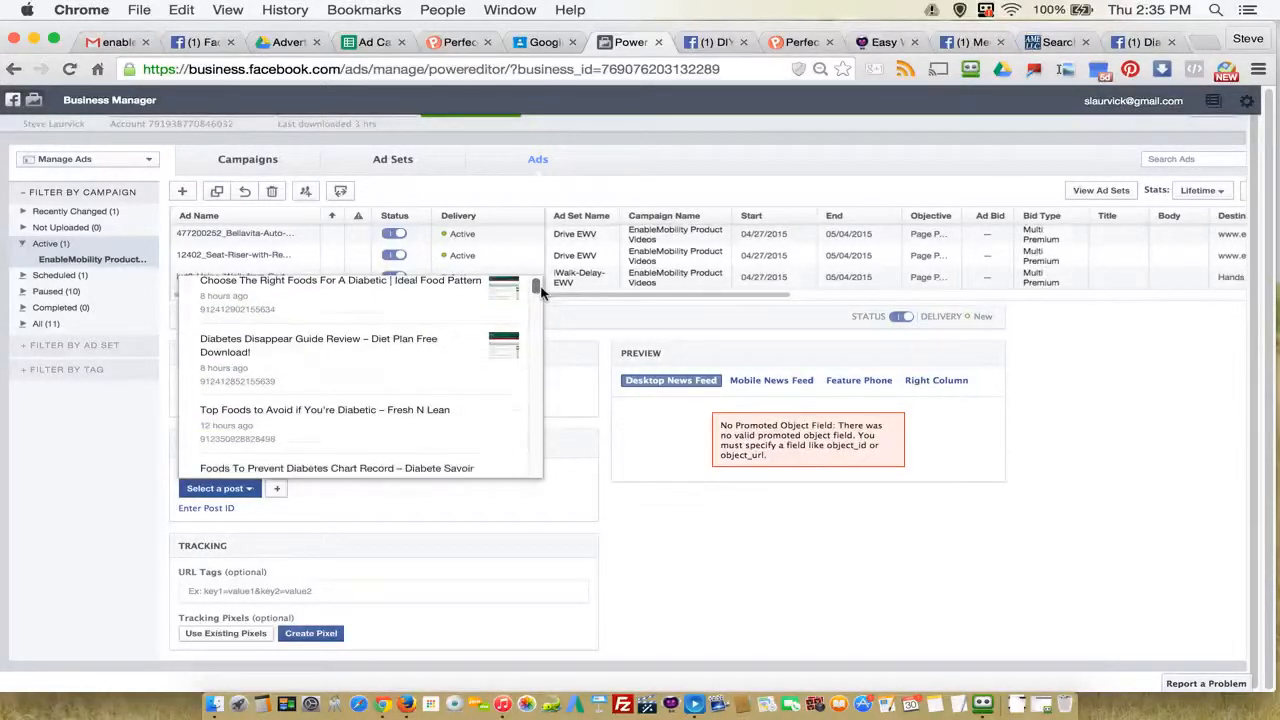
{"action": "scroll", "coordinate": [418, 402], "scroll_direction": "down", "scroll_amount": 3}
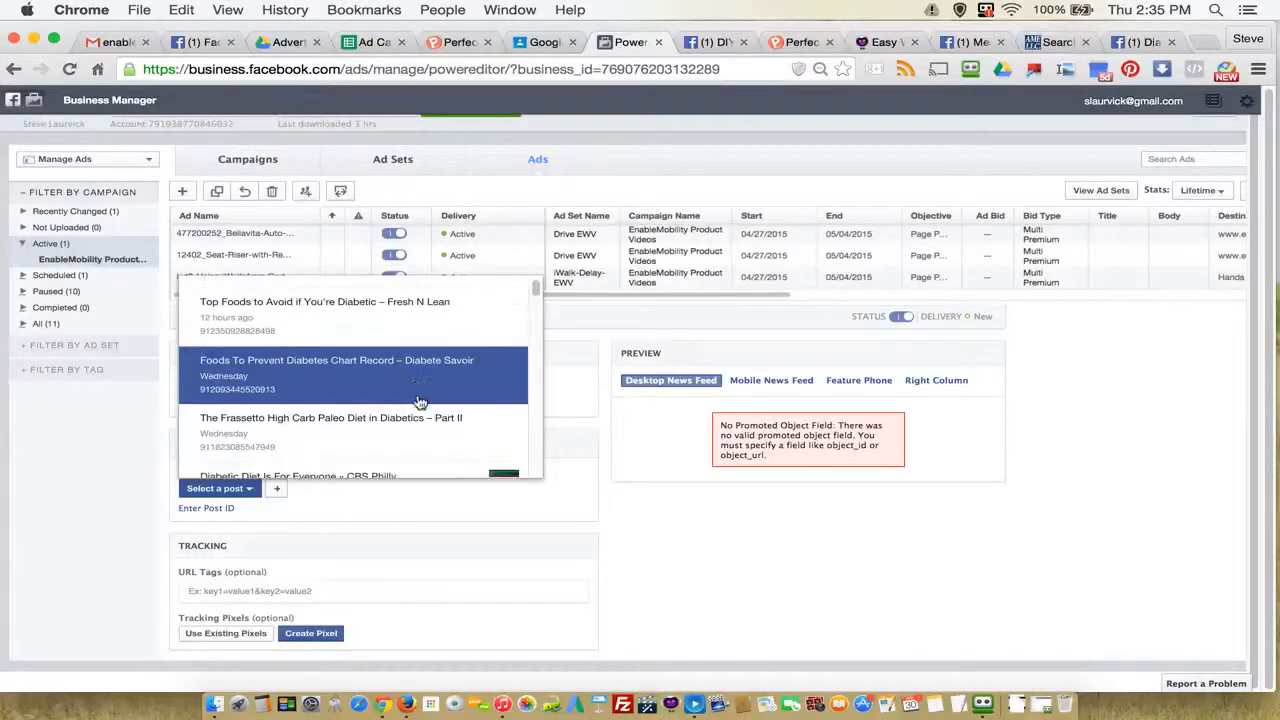
{"action": "scroll", "coordinate": [420, 395], "scroll_direction": "down", "scroll_amount": 2}
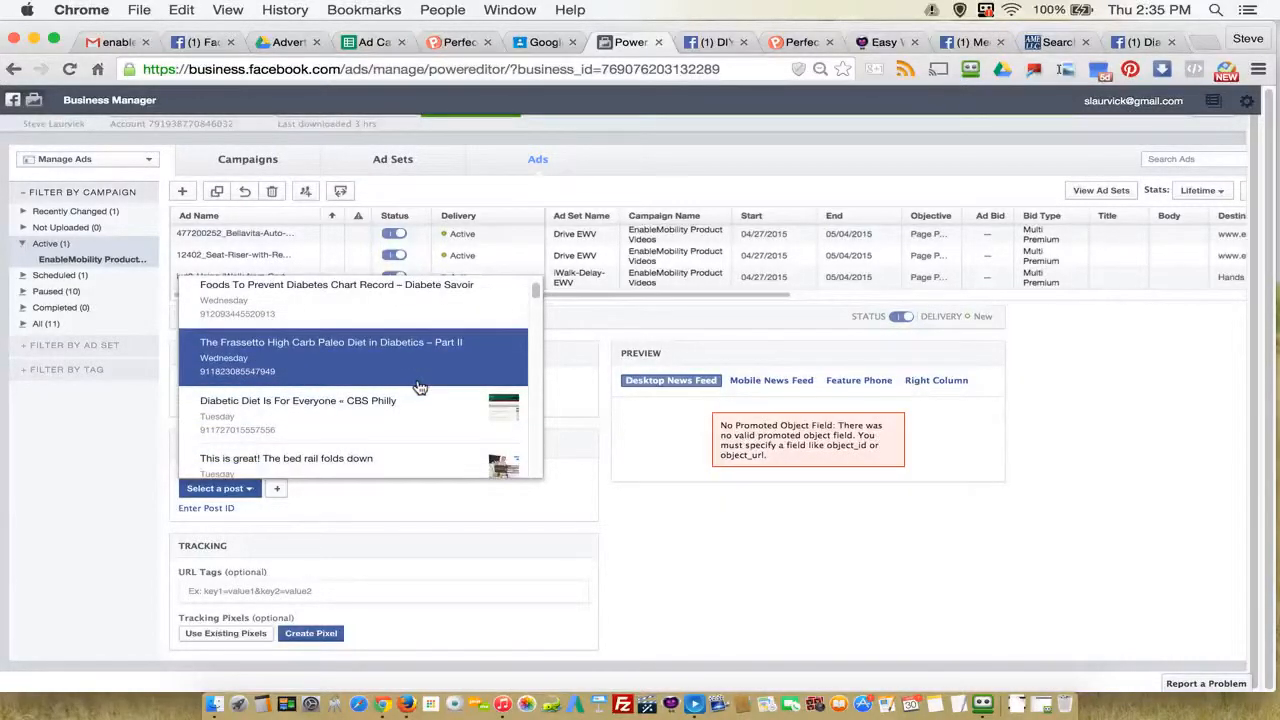
{"action": "scroll", "coordinate": [420, 388], "scroll_direction": "down", "scroll_amount": 1}
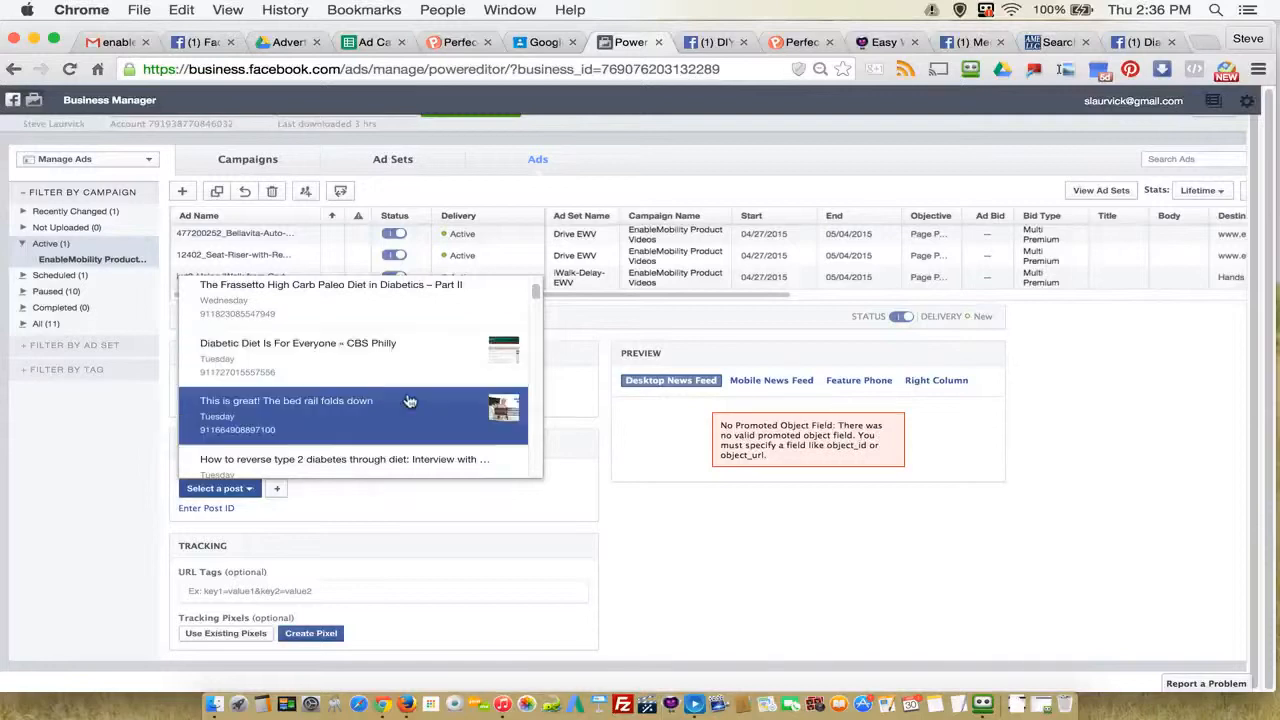
{"action": "left_click", "coordinate": [408, 404]}
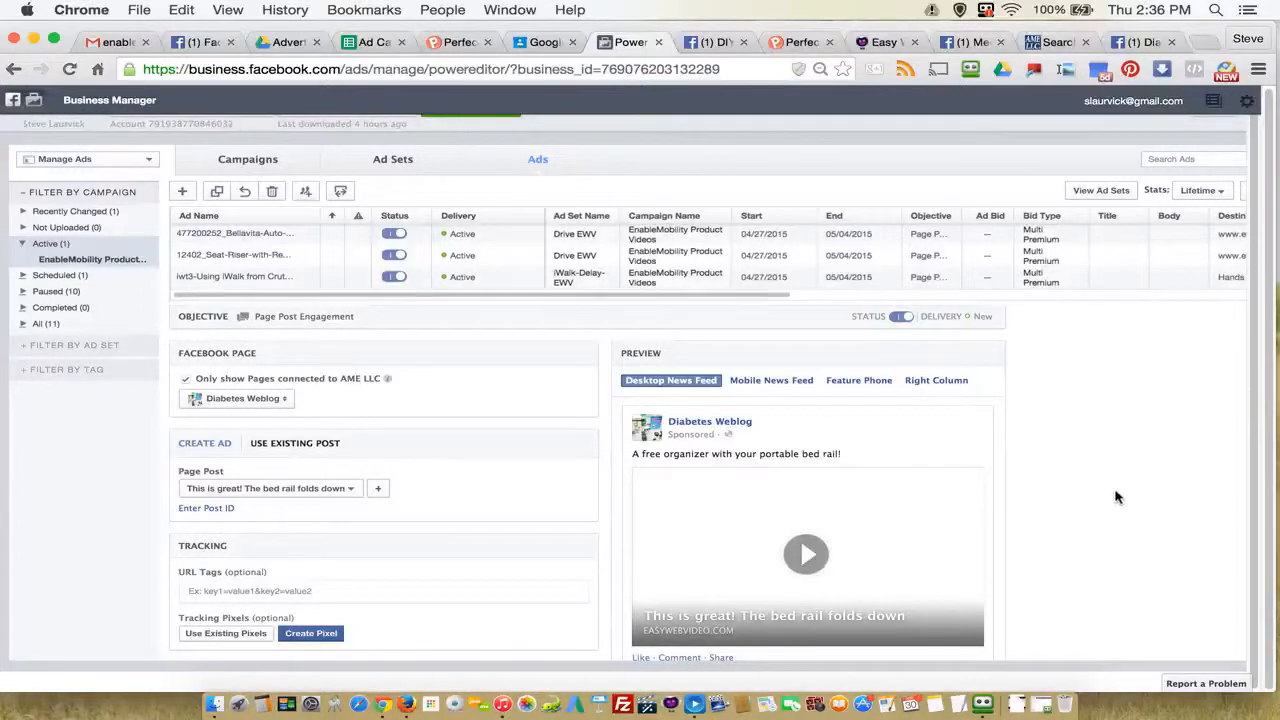
{"action": "scroll", "coordinate": [1120, 490], "scroll_direction": "down", "scroll_amount": 1}
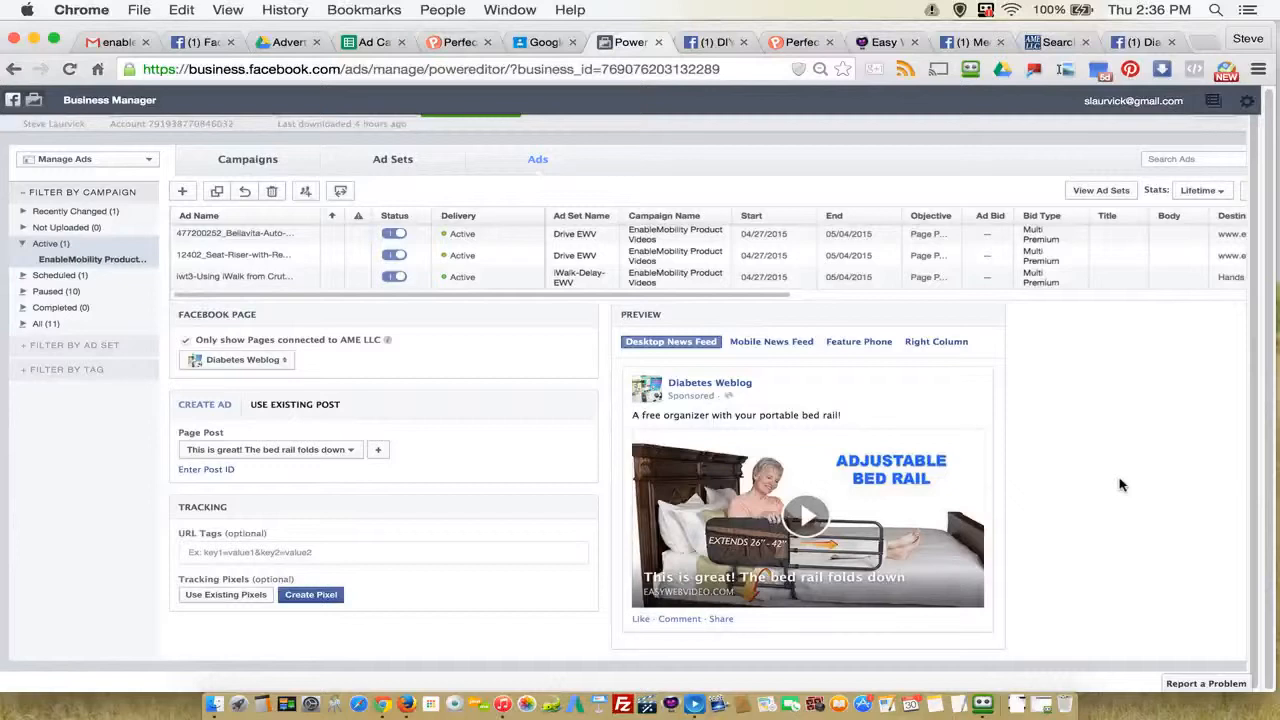
{"action": "scroll", "coordinate": [1121, 484], "scroll_direction": "down", "scroll_amount": 1}
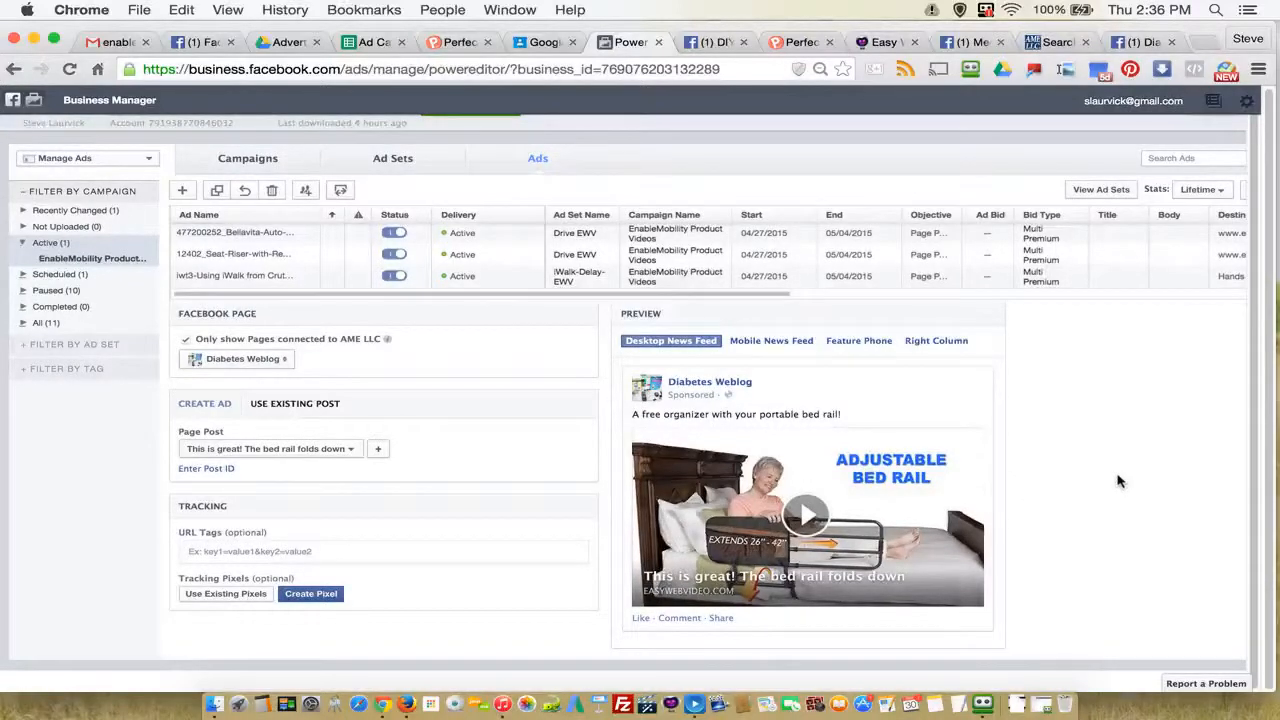
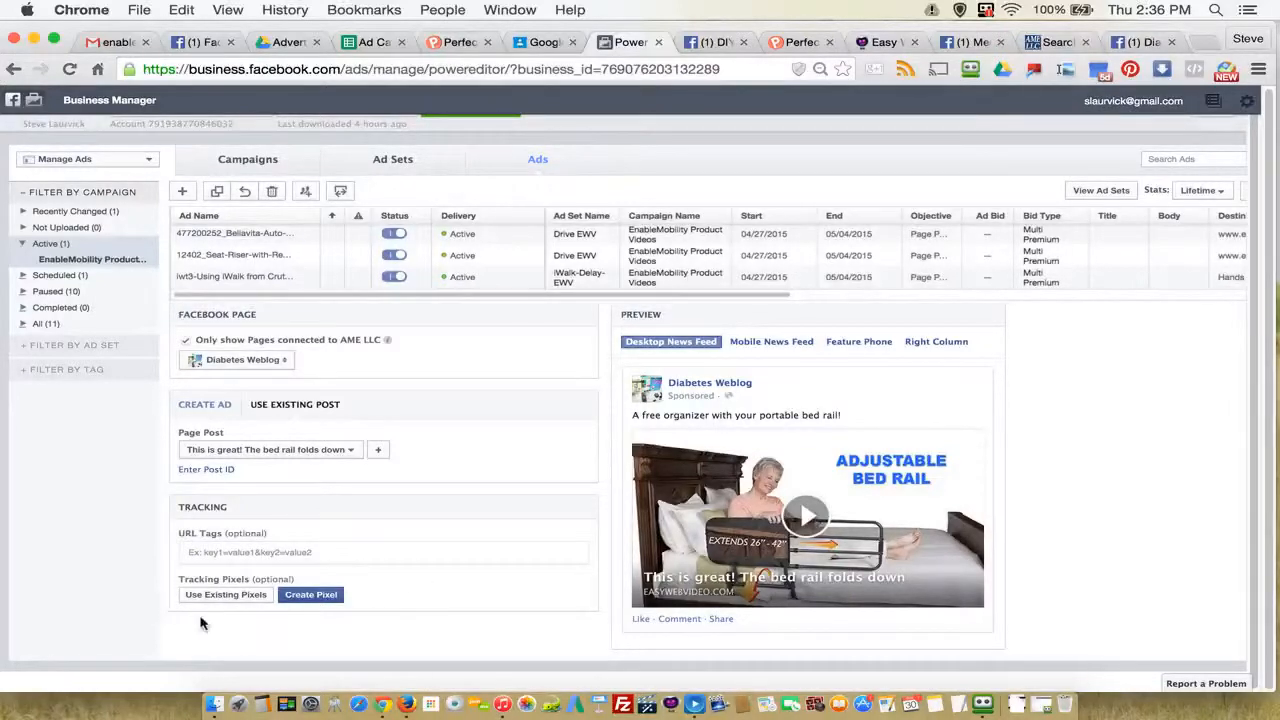
Step: Look through the existing conversion-tracking pixels for the ad and leave the list without selecting any
{"action": "left_click", "coordinate": [214, 598]}
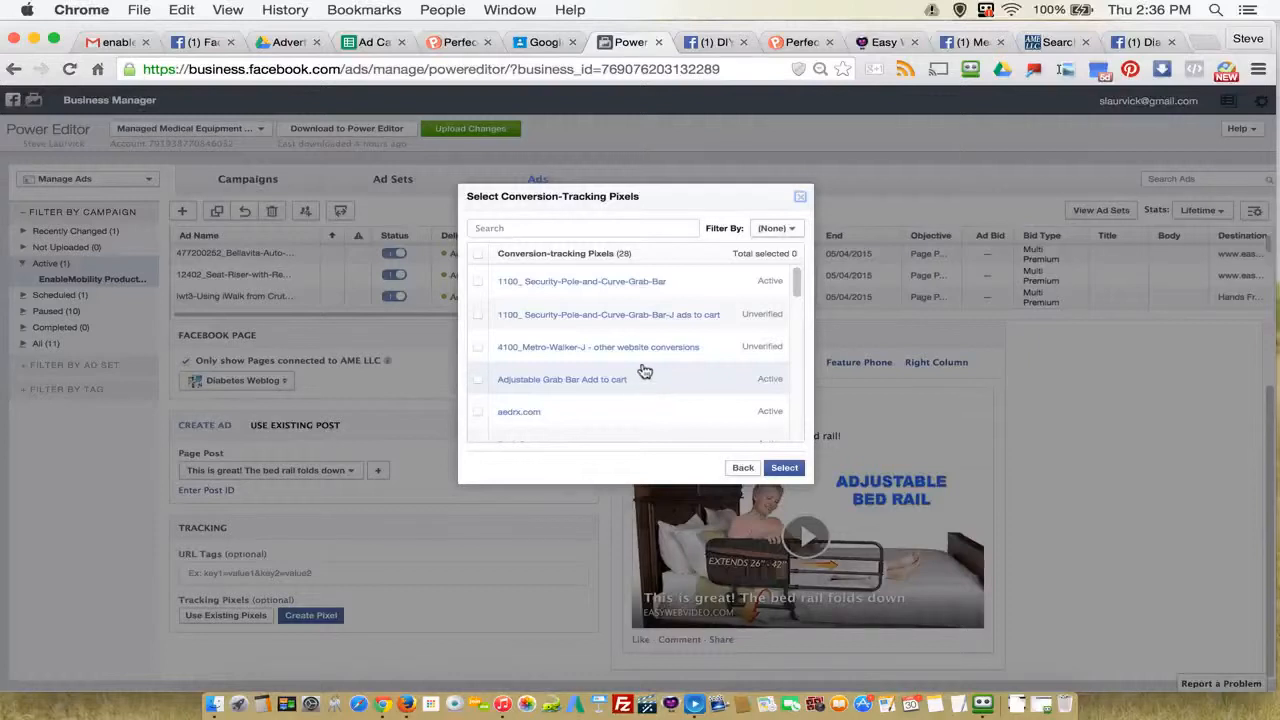
{"action": "scroll", "coordinate": [617, 345], "scroll_direction": "down", "scroll_amount": 5}
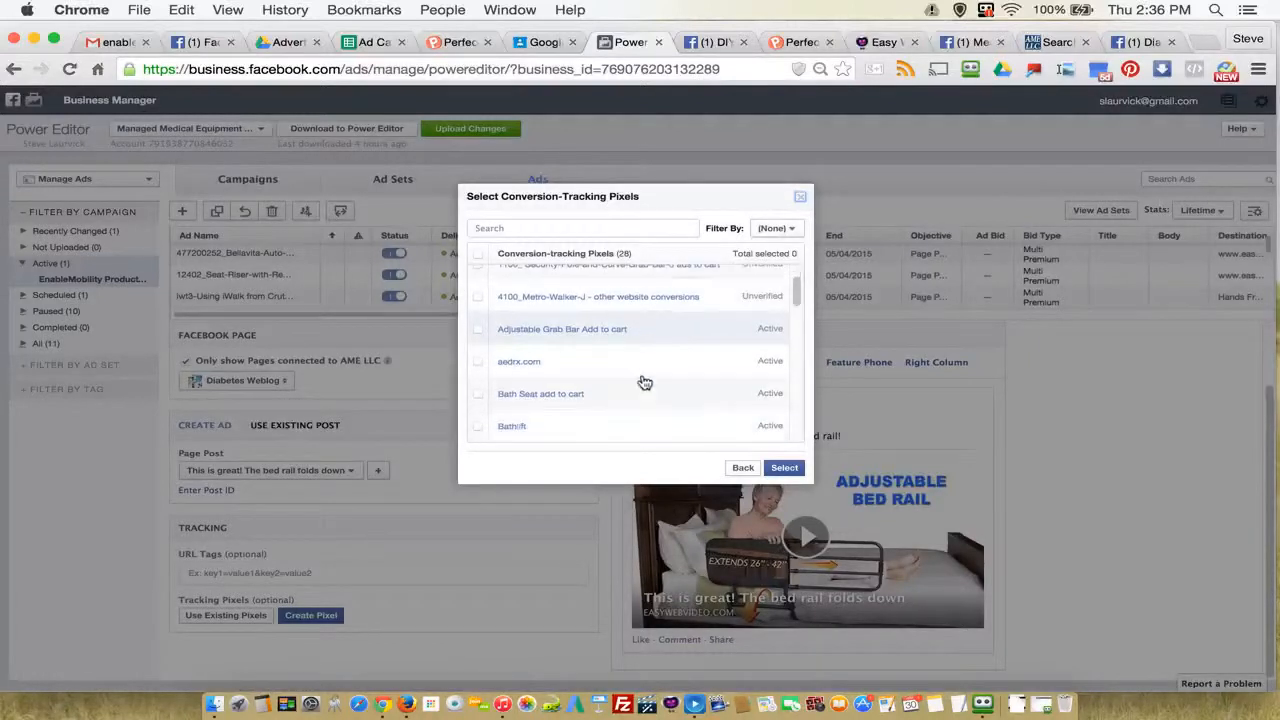
{"action": "scroll", "coordinate": [644, 380], "scroll_direction": "down", "scroll_amount": 5}
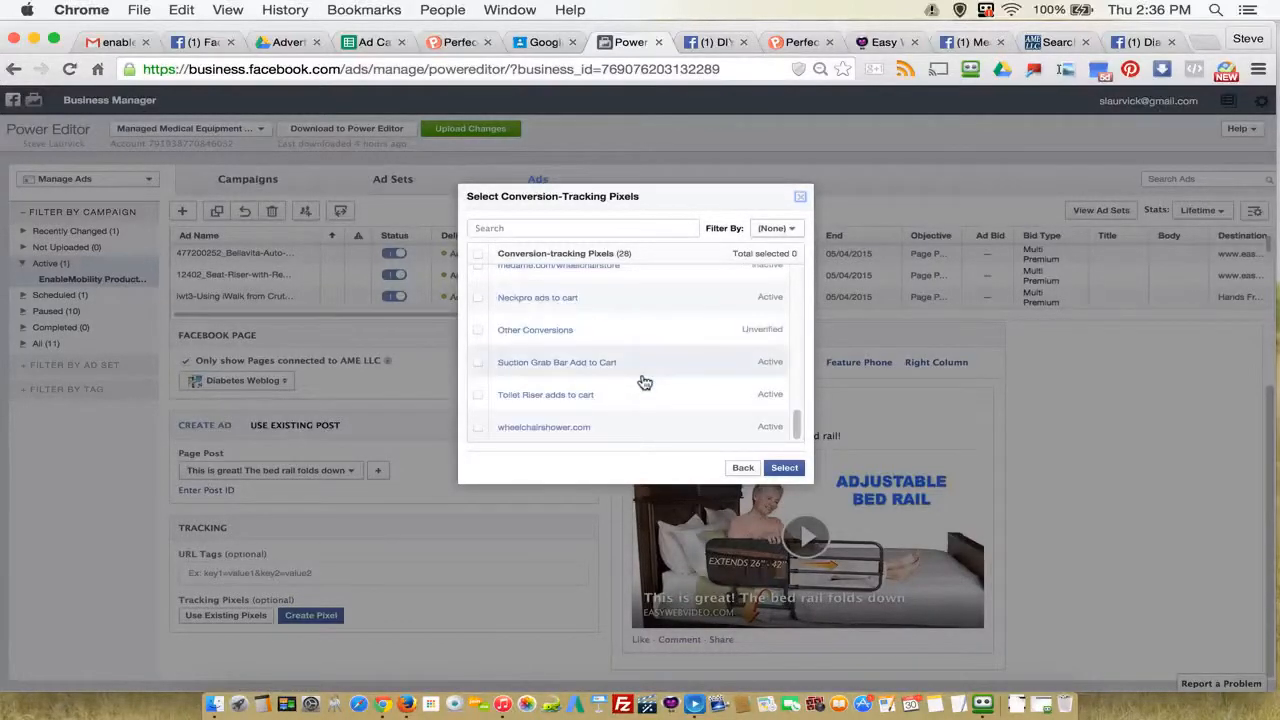
{"action": "left_click", "coordinate": [741, 470]}
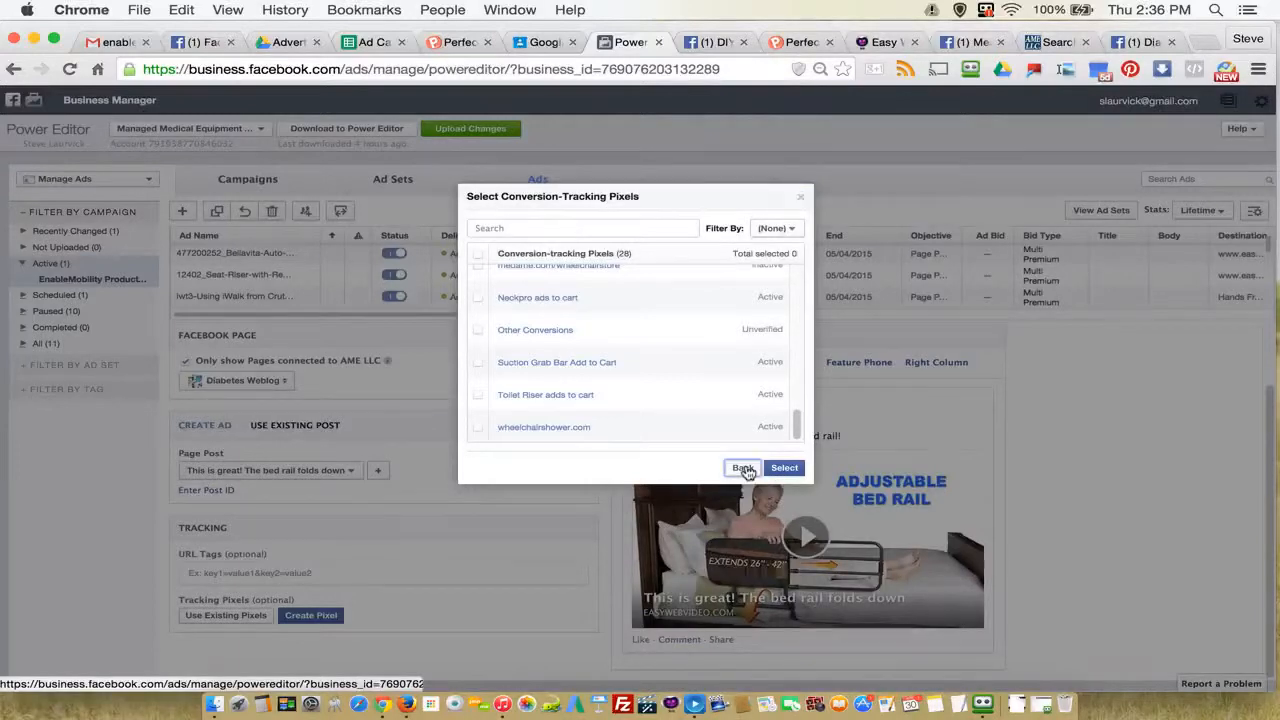
Step: Start creating a new conversion-tracking pixel for the ad with the Other Website Conversions category
{"action": "scroll", "coordinate": [389, 585], "scroll_direction": "down", "scroll_amount": 1}
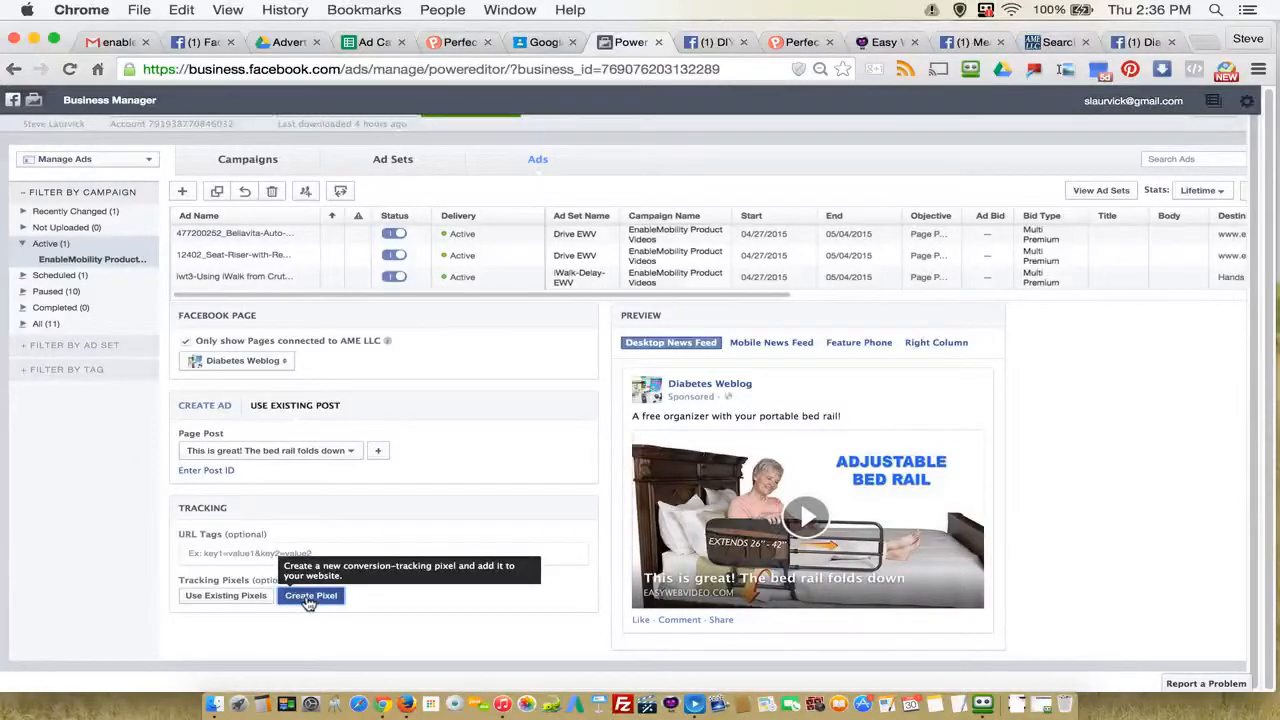
{"action": "left_click", "coordinate": [310, 595]}
{"action": "left_click", "coordinate": [586, 302]}
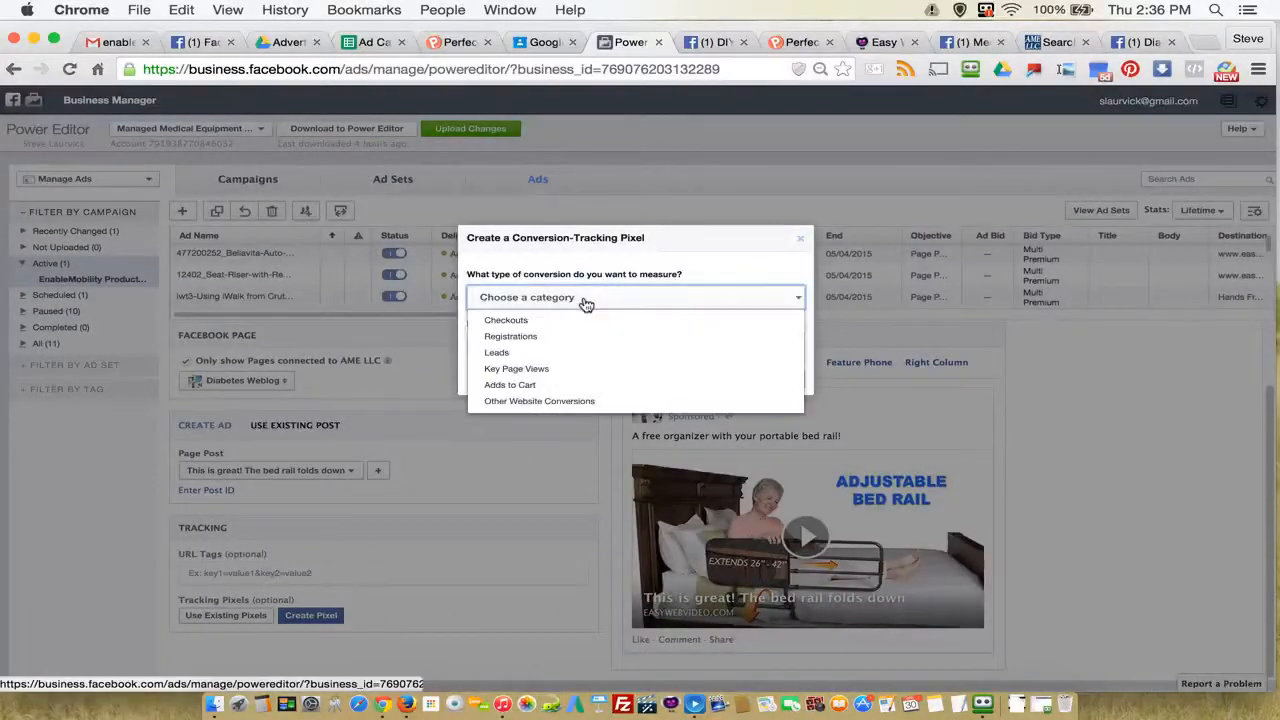
{"action": "left_click", "coordinate": [513, 402]}
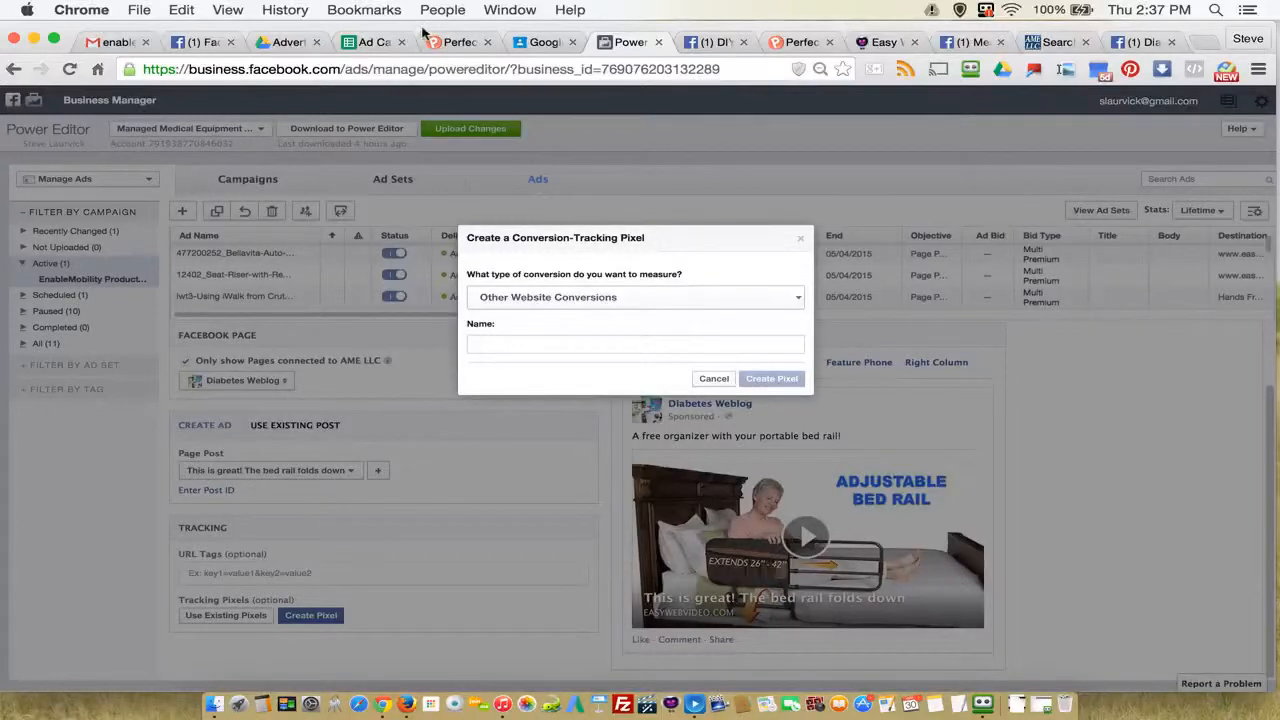
Step: Copy the bed rail's ad name from cell C83 of the Ad Campaign Blueprint spreadsheet and return to Power Editor
{"action": "left_click", "coordinate": [372, 42]}
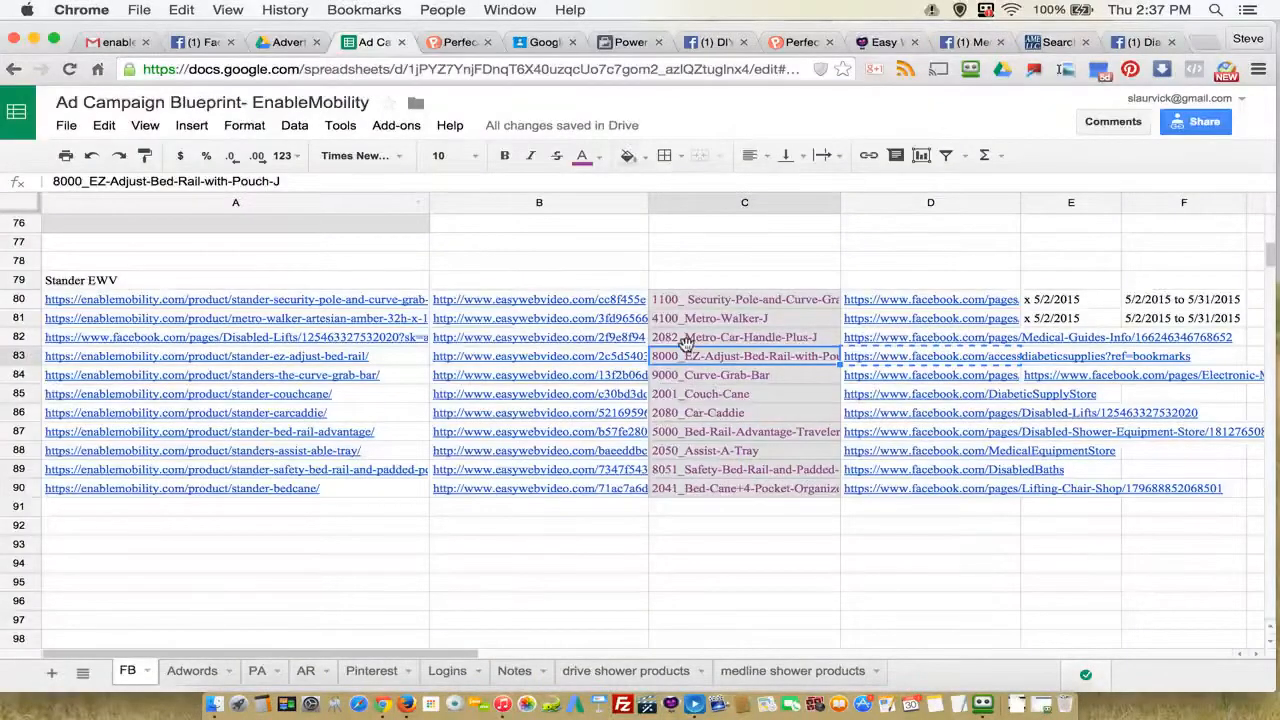
{"action": "left_click_drag", "start_coordinate": [338, 180], "coordinate": [40, 175]}
{"action": "key", "text": "super+c"}
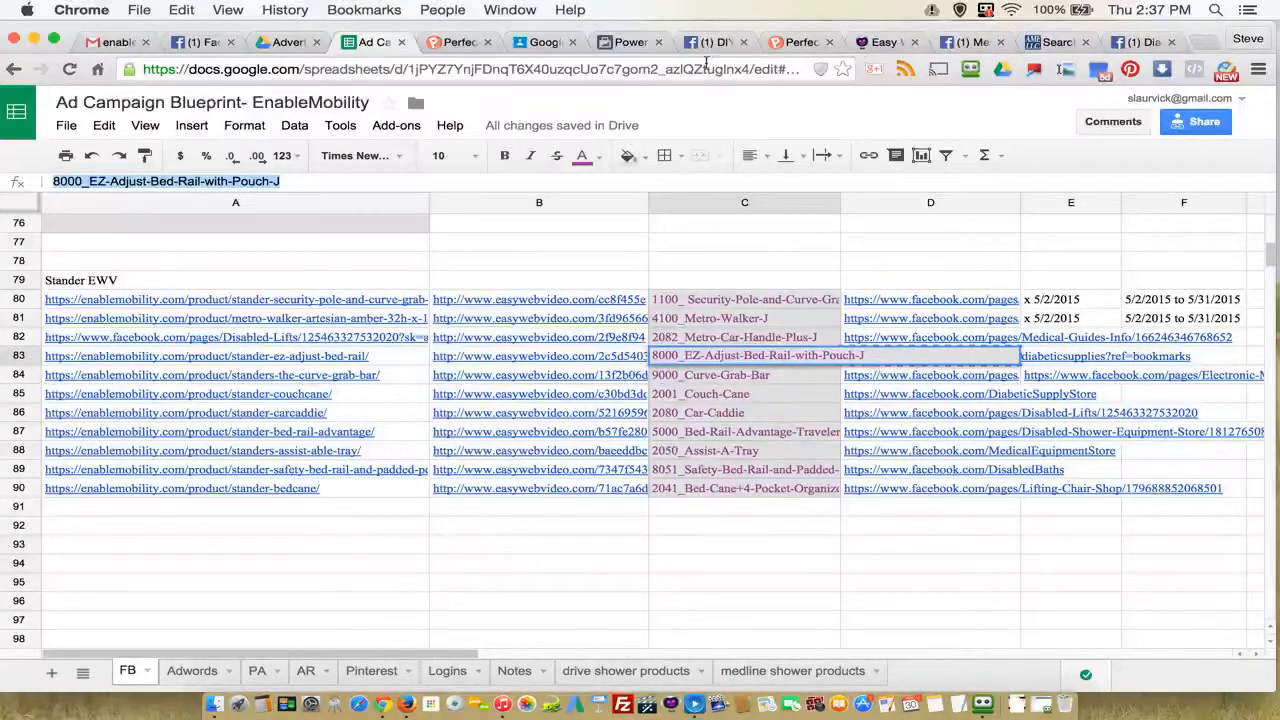
{"action": "left_click", "coordinate": [625, 42]}
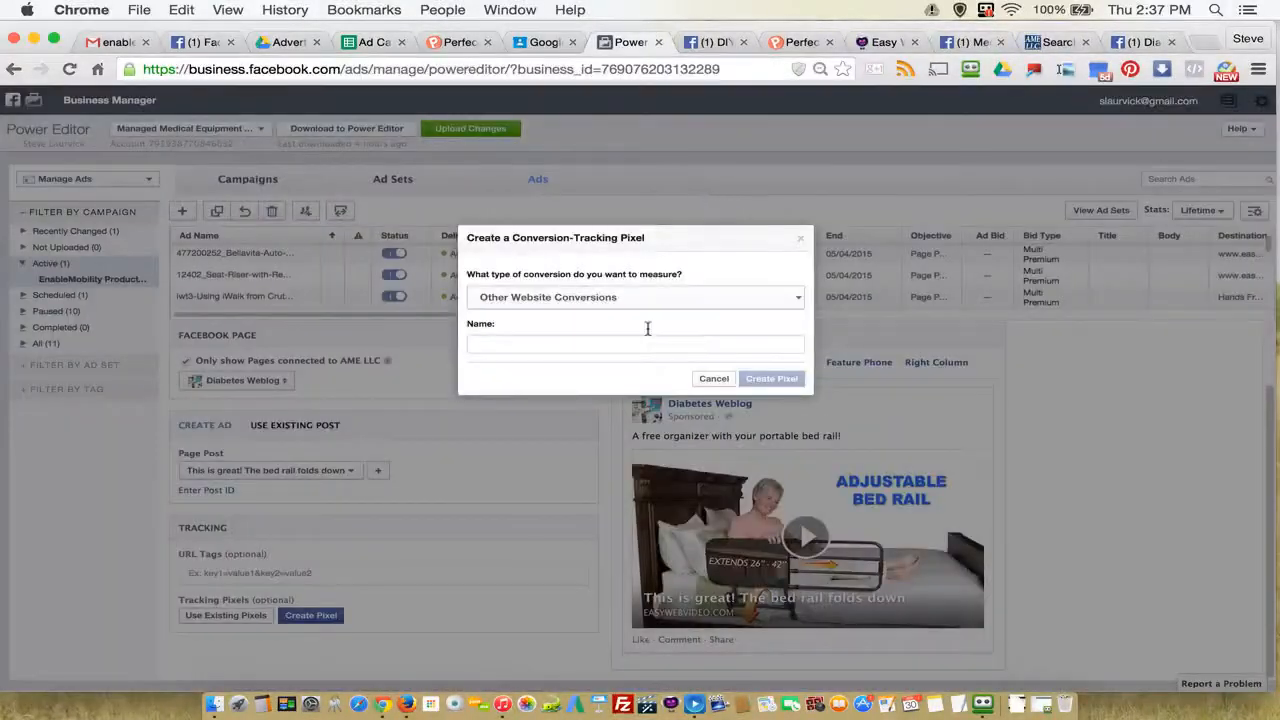
Step: Name the pixel "8000_EZ-Adjust-Bed-Rail-with-Pouch-J - other website conversions" and create it
{"action": "left_click", "coordinate": [502, 342]}
{"action": "key", "text": "super+v"}
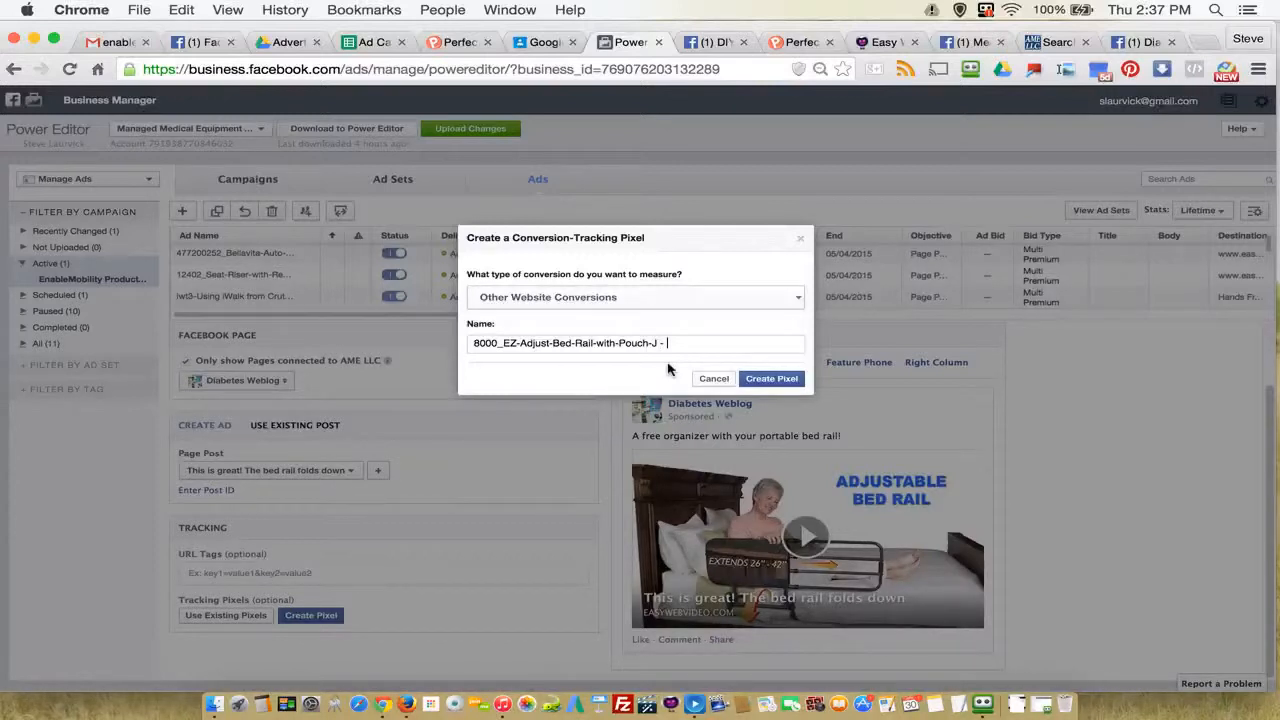
{"action": "type", "text": "- other webis"}
{"action": "left_click", "coordinate": [518, 298]}
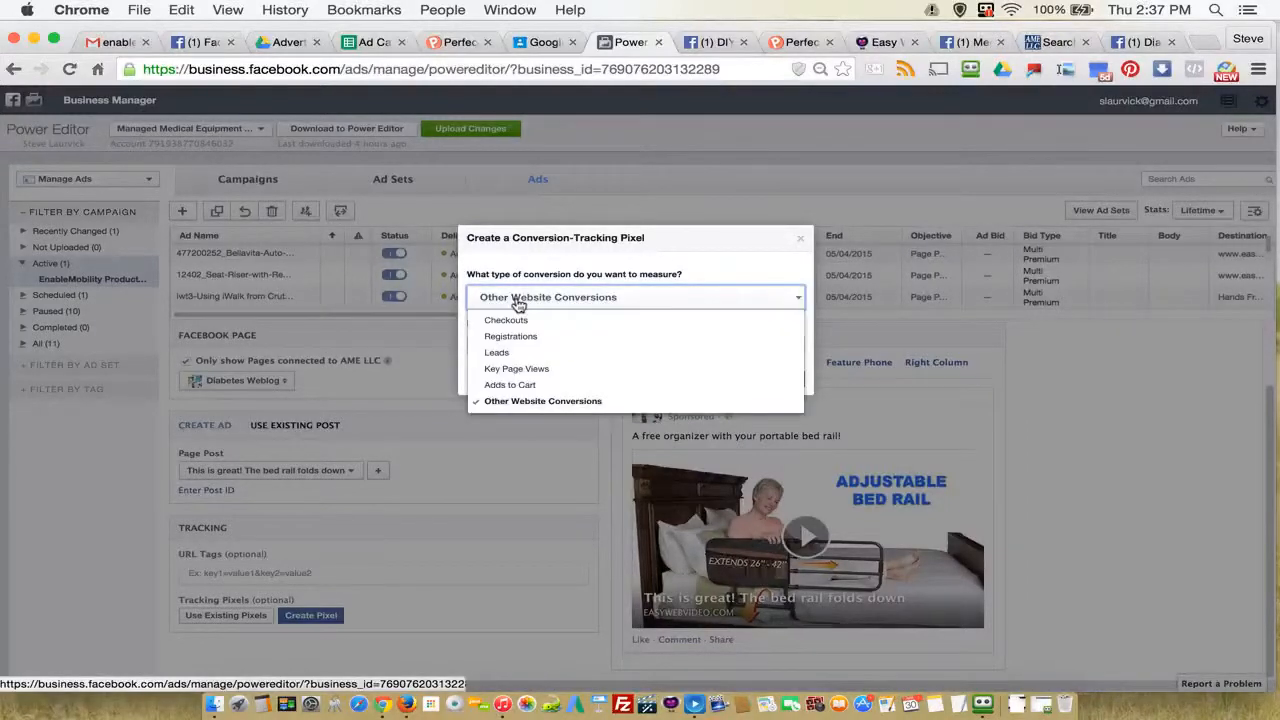
{"action": "left_click", "coordinate": [518, 300]}
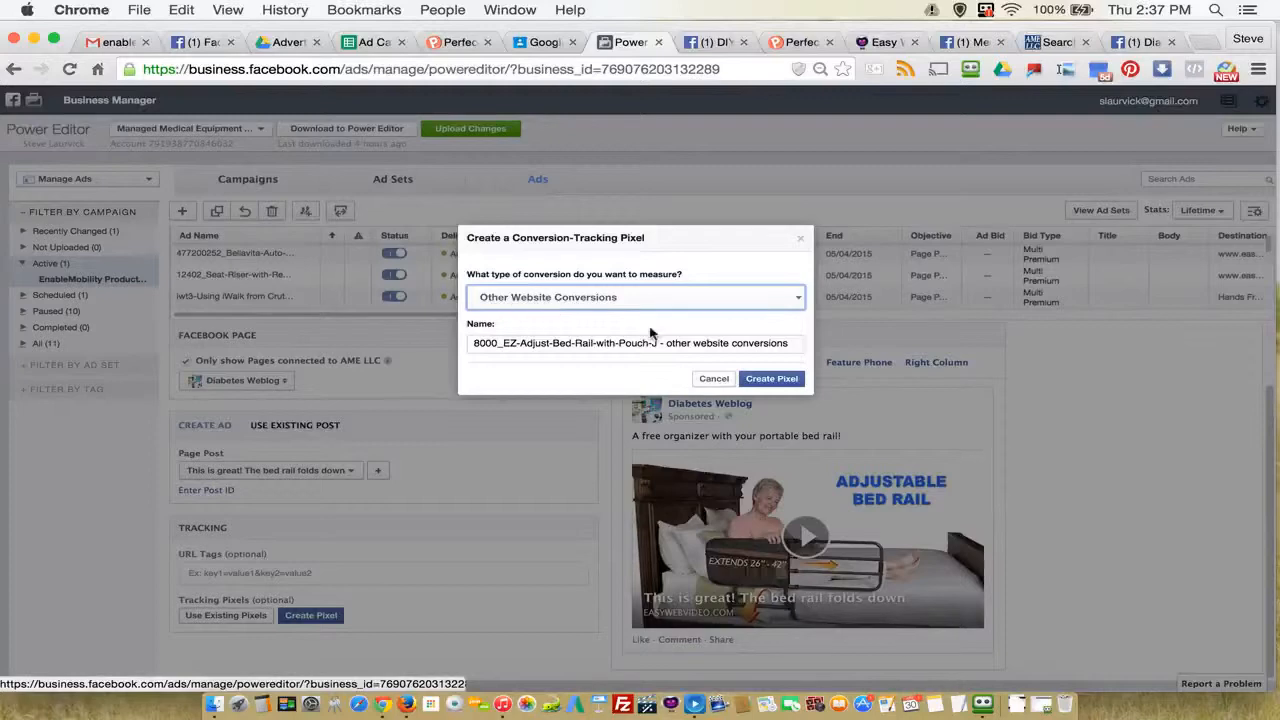
{"action": "left_click", "coordinate": [775, 379]}
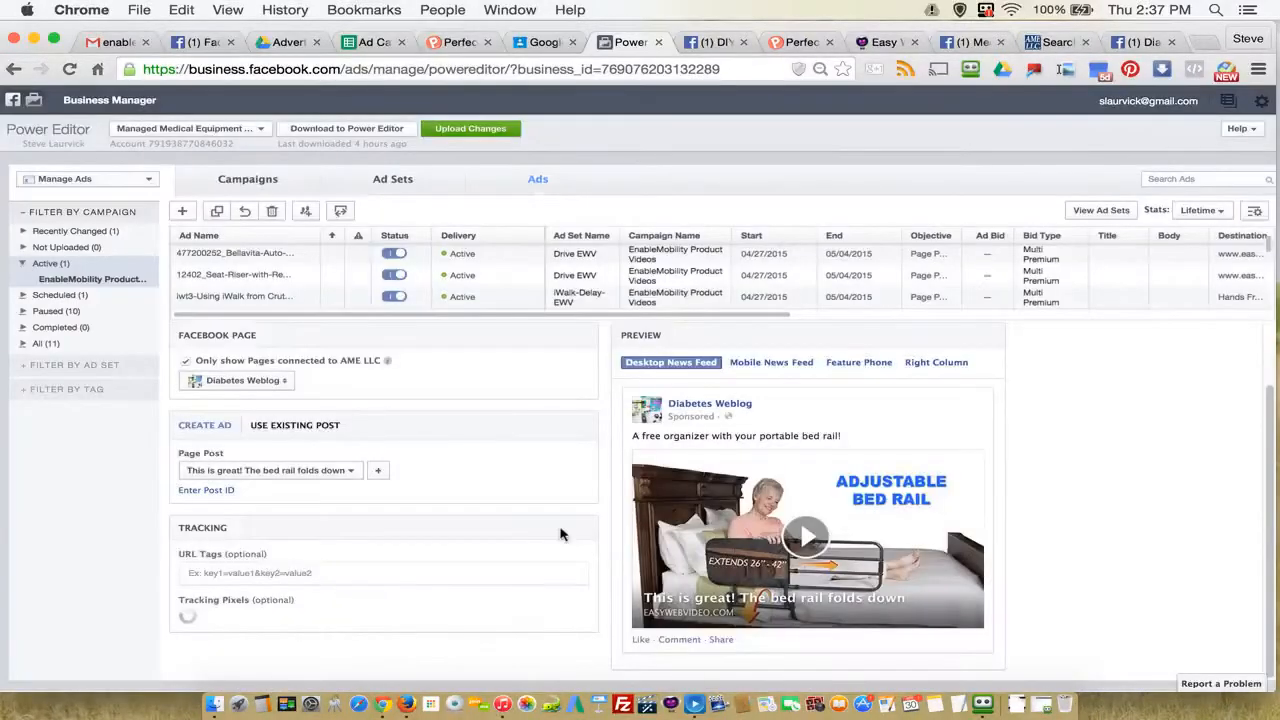
Step: Begin verifying the new bed rail pixel, choosing "I can add the pixel to my website" to show its code
{"action": "scroll", "coordinate": [490, 652], "scroll_direction": "down", "scroll_amount": 1}
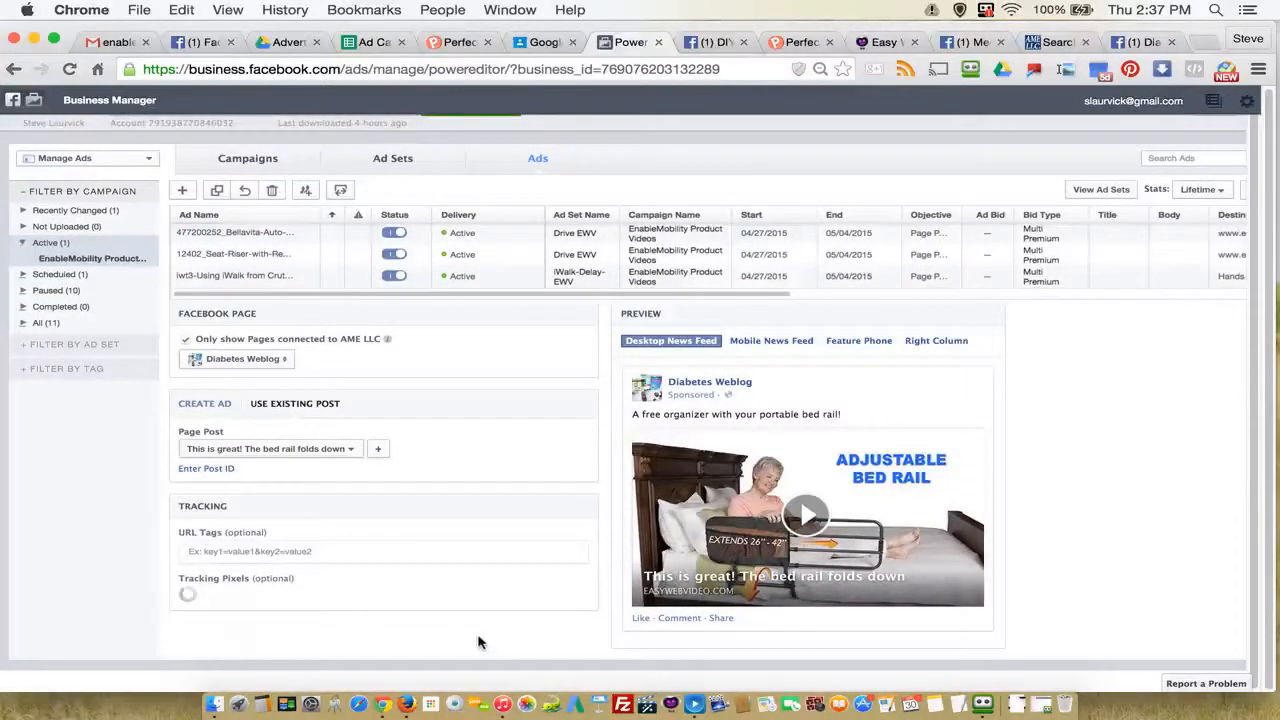
{"action": "scroll", "coordinate": [480, 635], "scroll_direction": "down", "scroll_amount": 2}
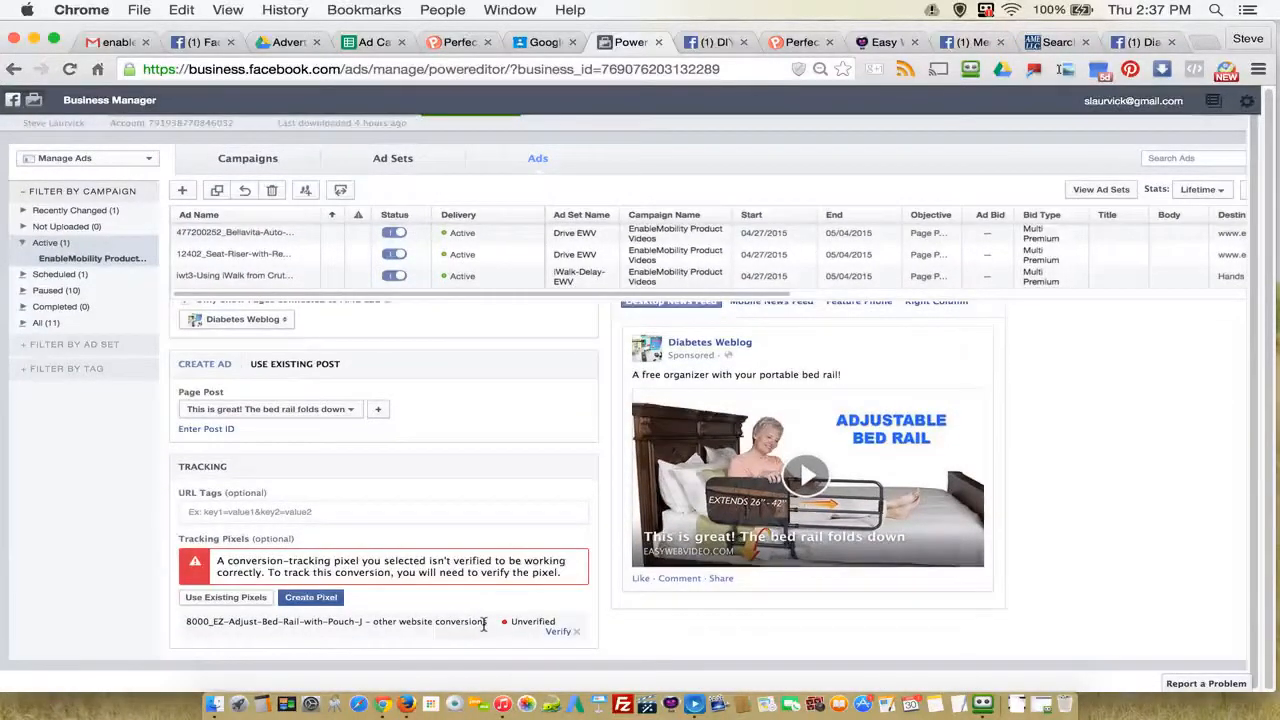
{"action": "left_click", "coordinate": [561, 634]}
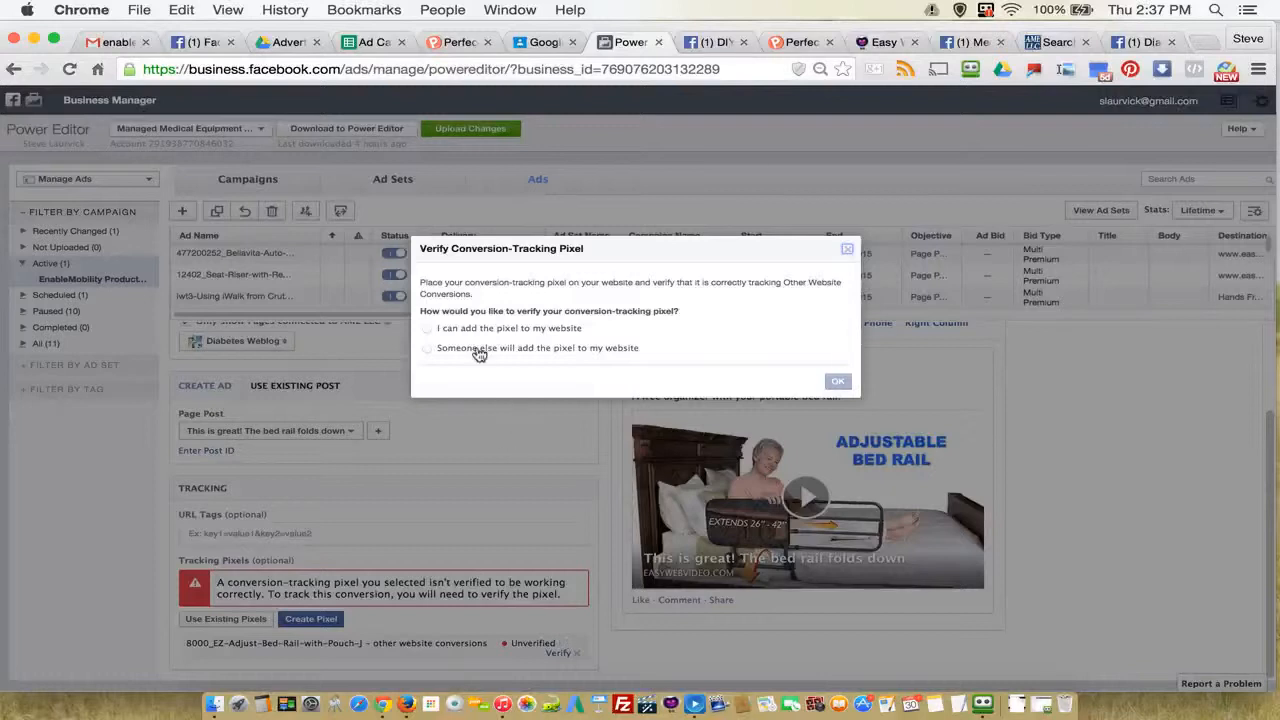
{"action": "left_click", "coordinate": [430, 329]}
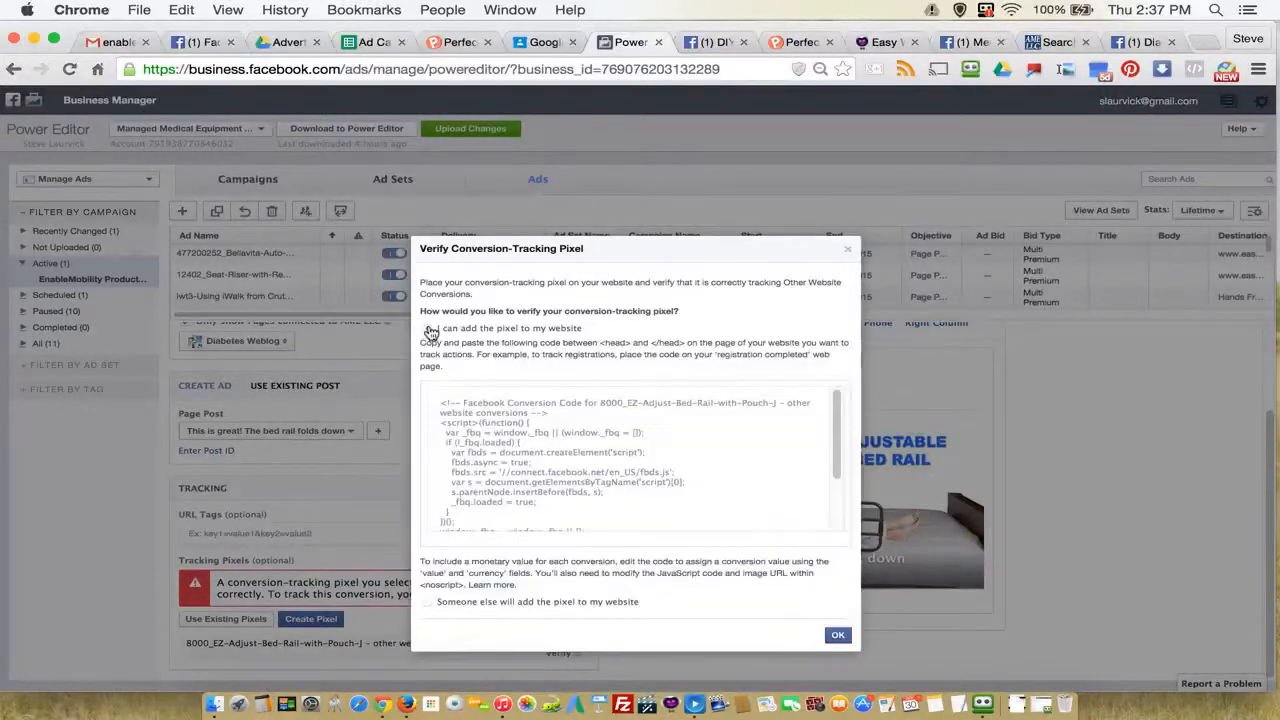
Step: Copy the complete Facebook conversion code of the bed rail pixel, from the opening comment to the closing noscript tag
{"action": "left_click", "coordinate": [458, 399]}
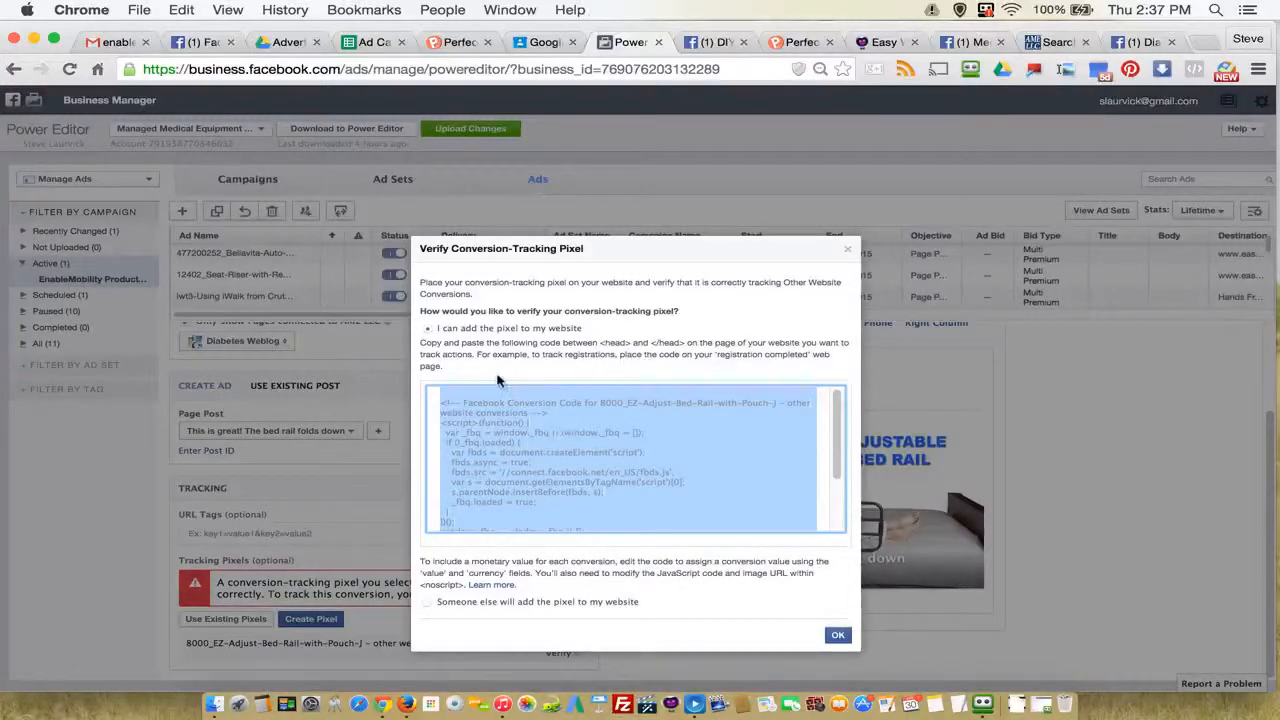
{"action": "left_click", "coordinate": [479, 372]}
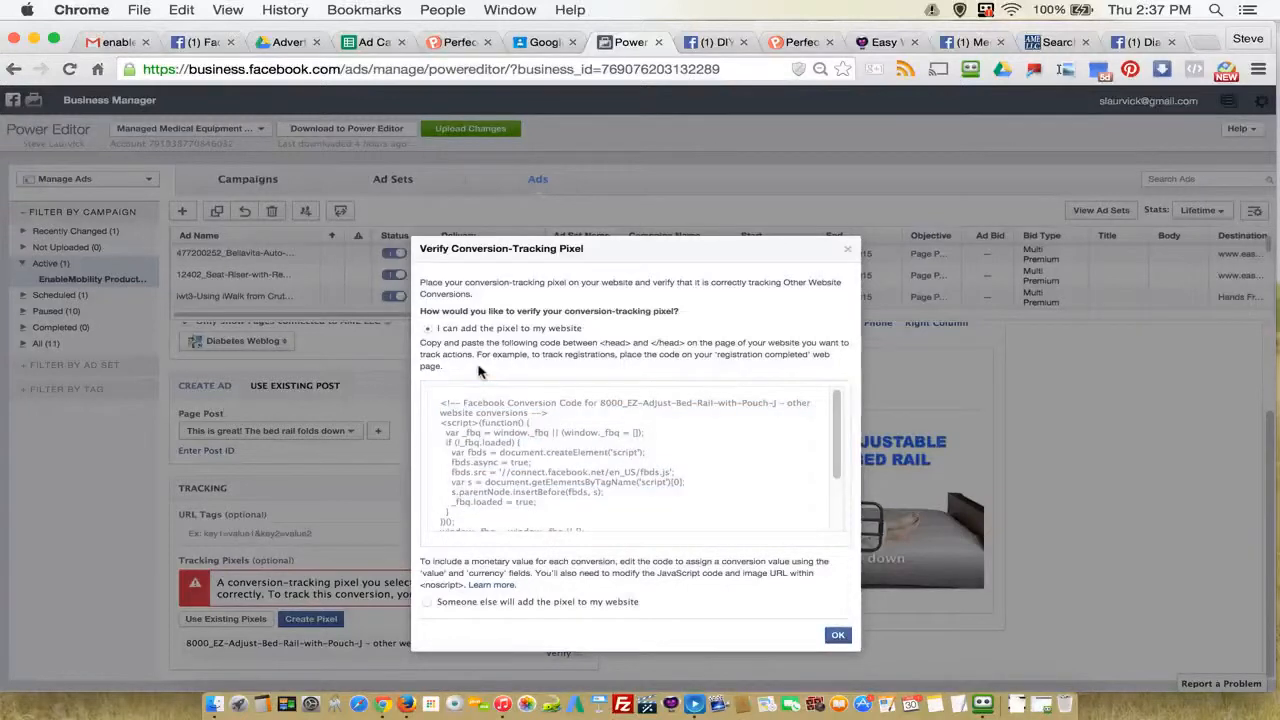
{"action": "left_click", "coordinate": [441, 408]}
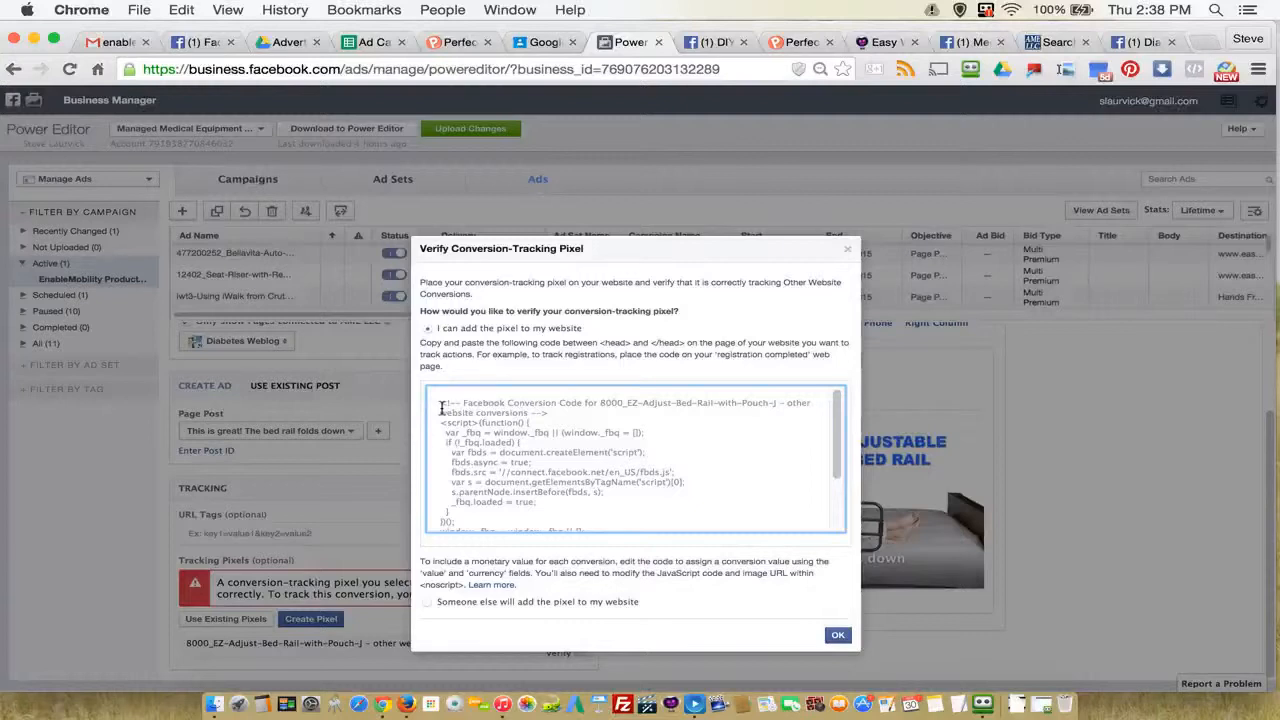
{"action": "left_click_drag", "start_coordinate": [442, 409], "coordinate": [482, 463]}
{"action": "key", "text": "super+a"}
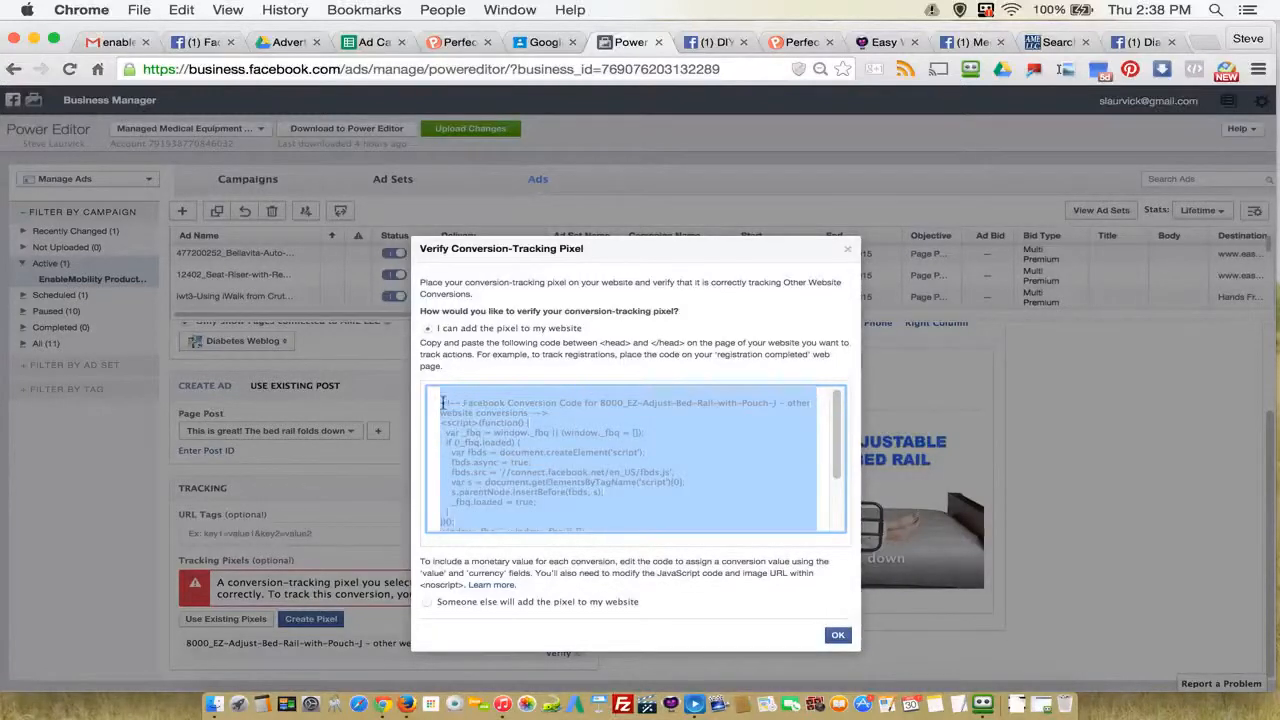
{"action": "left_click", "coordinate": [582, 352]}
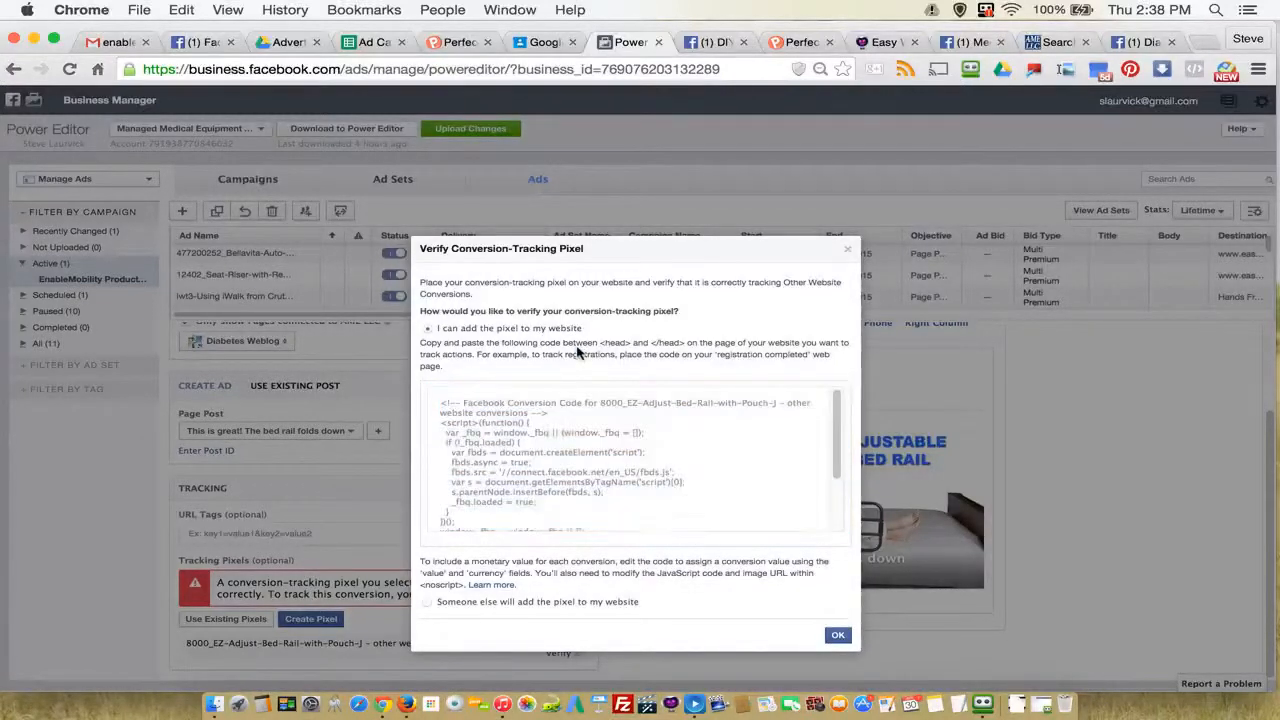
{"action": "left_click_drag", "start_coordinate": [440, 402], "coordinate": [571, 582]}
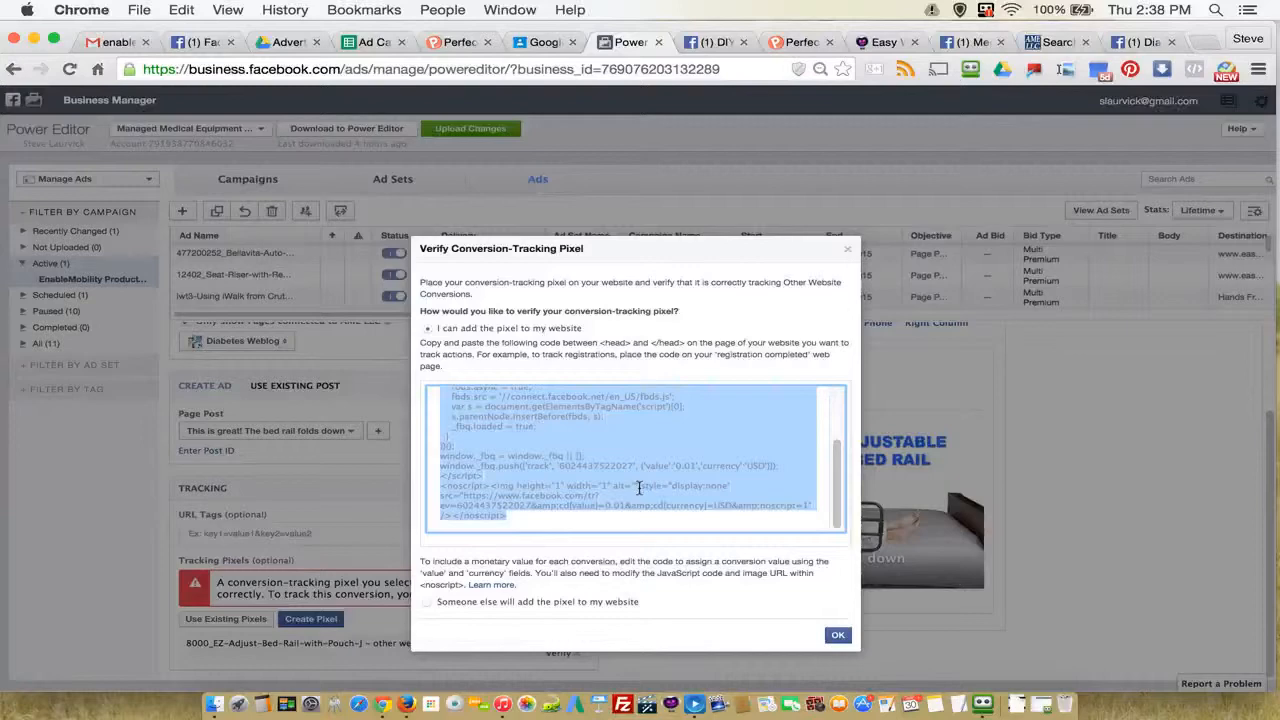
{"action": "key", "text": "super+c"}
Step: Switch to Easy Web Video and open the tracking codes page of the 8000_EZ-Adjust-Bed-Rail-with-Pouch-J video
{"action": "left_click", "coordinate": [885, 42]}
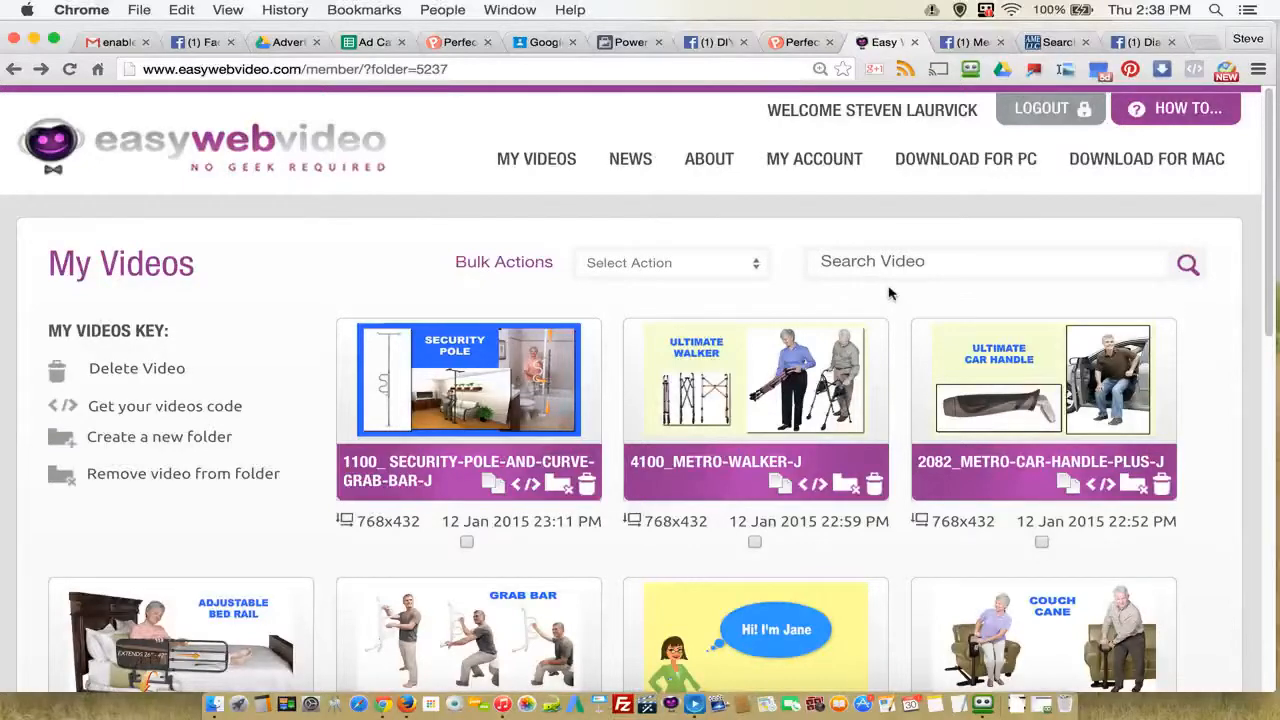
{"action": "scroll", "coordinate": [1022, 399], "scroll_direction": "down", "scroll_amount": 5}
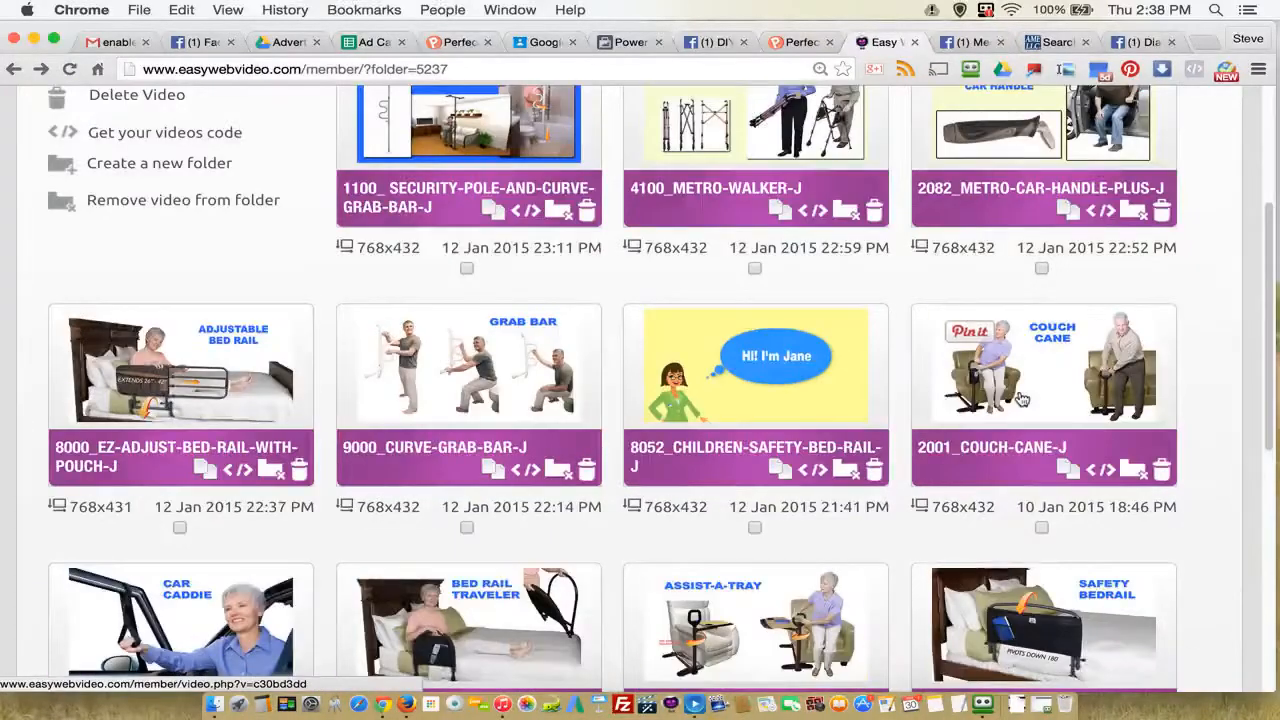
{"action": "left_click", "coordinate": [200, 375]}
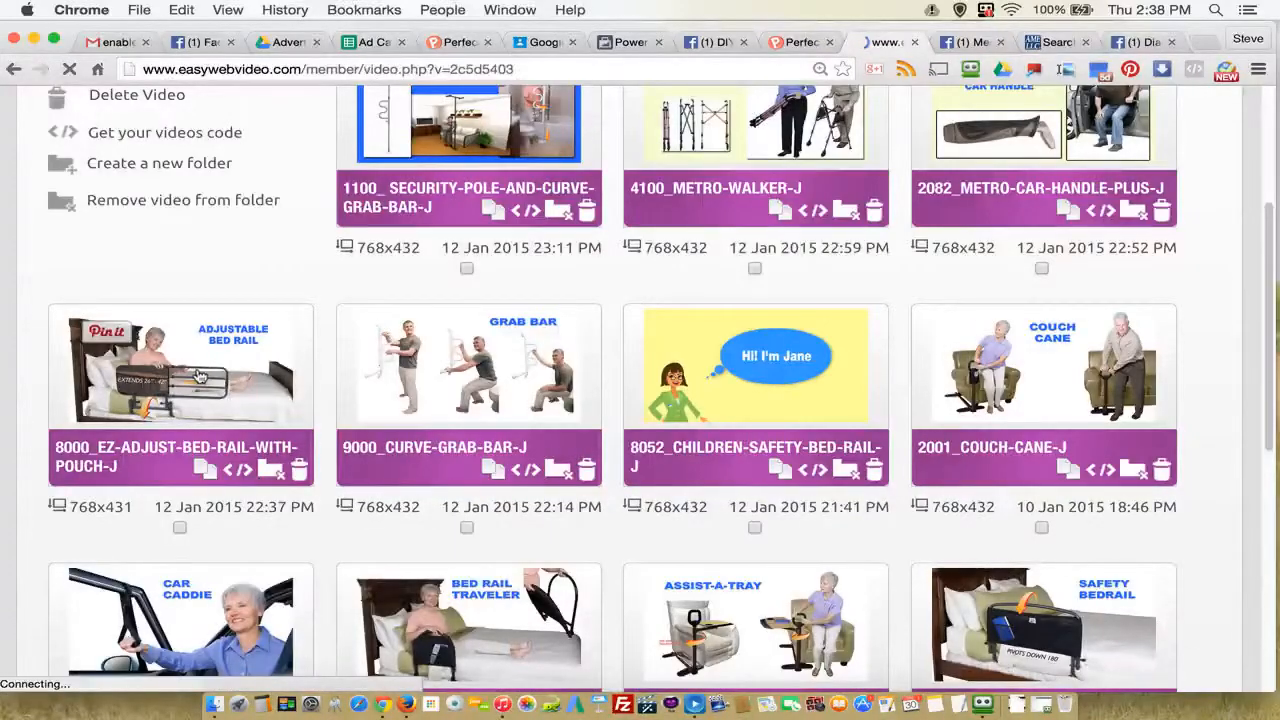
{"action": "scroll", "coordinate": [657, 463], "scroll_direction": "down", "scroll_amount": 5}
{"action": "scroll", "coordinate": [659, 463], "scroll_direction": "down", "scroll_amount": 5}
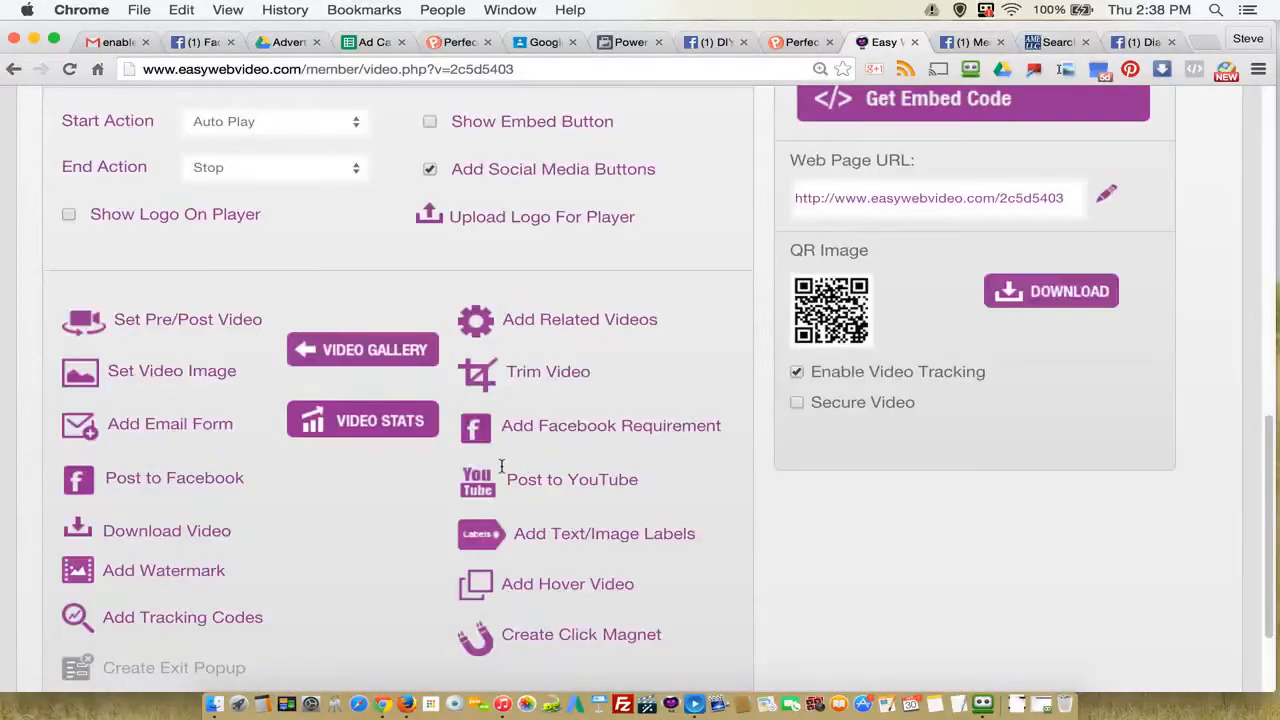
{"action": "left_click", "coordinate": [183, 622]}
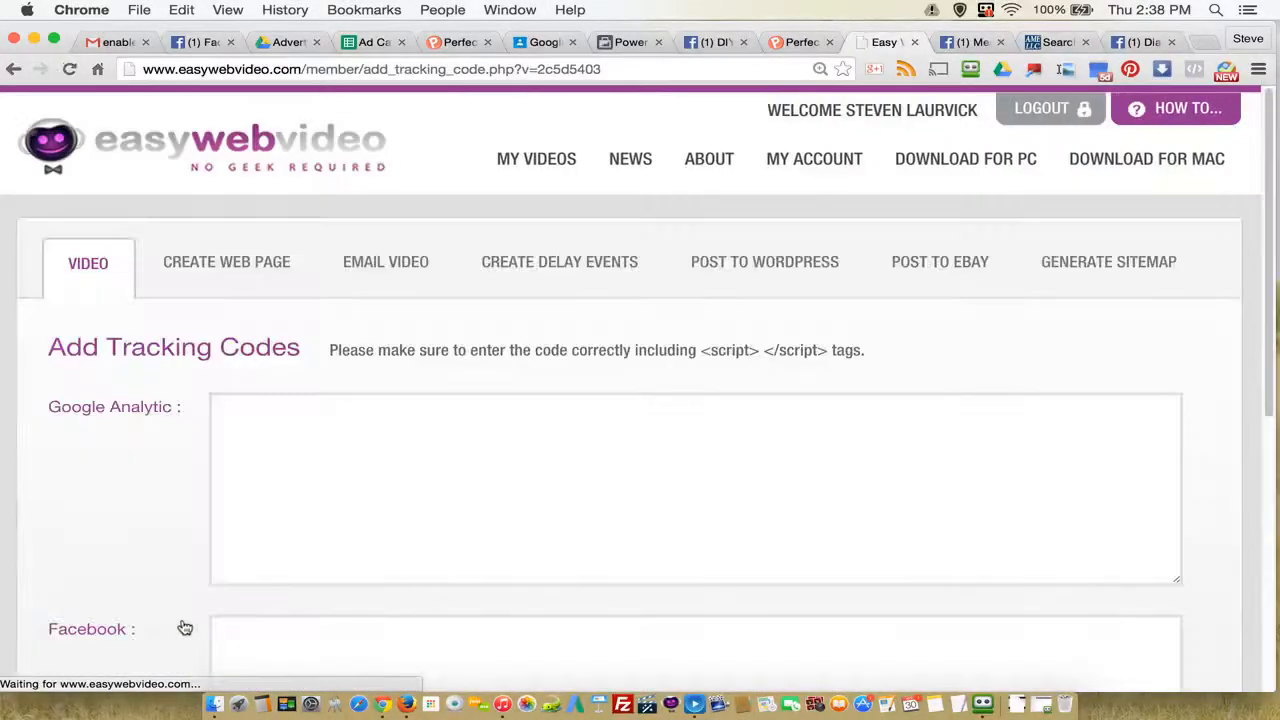
Step: Paste the copied conversion code as the video's Facebook tracking code, submit it, and return to Power Editor
{"action": "scroll", "coordinate": [481, 524], "scroll_direction": "down", "scroll_amount": 5}
{"action": "scroll", "coordinate": [339, 428], "scroll_direction": "up", "scroll_amount": 3}
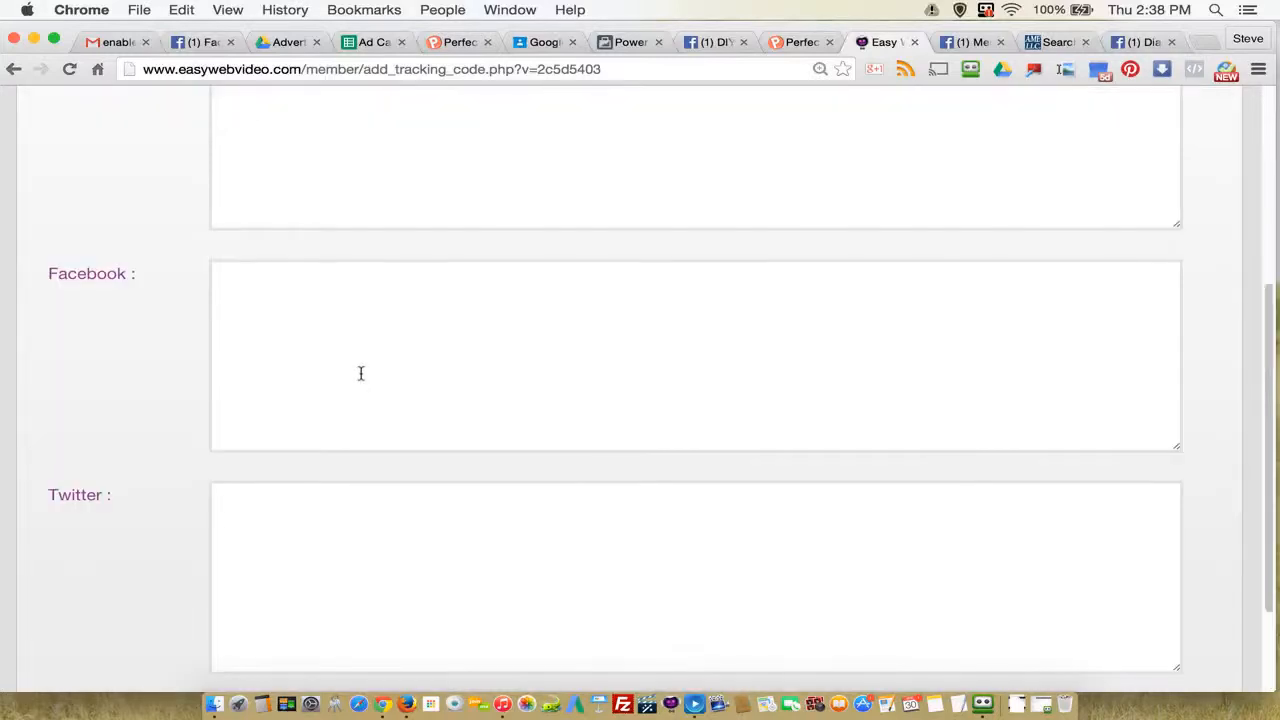
{"action": "left_click", "coordinate": [277, 311]}
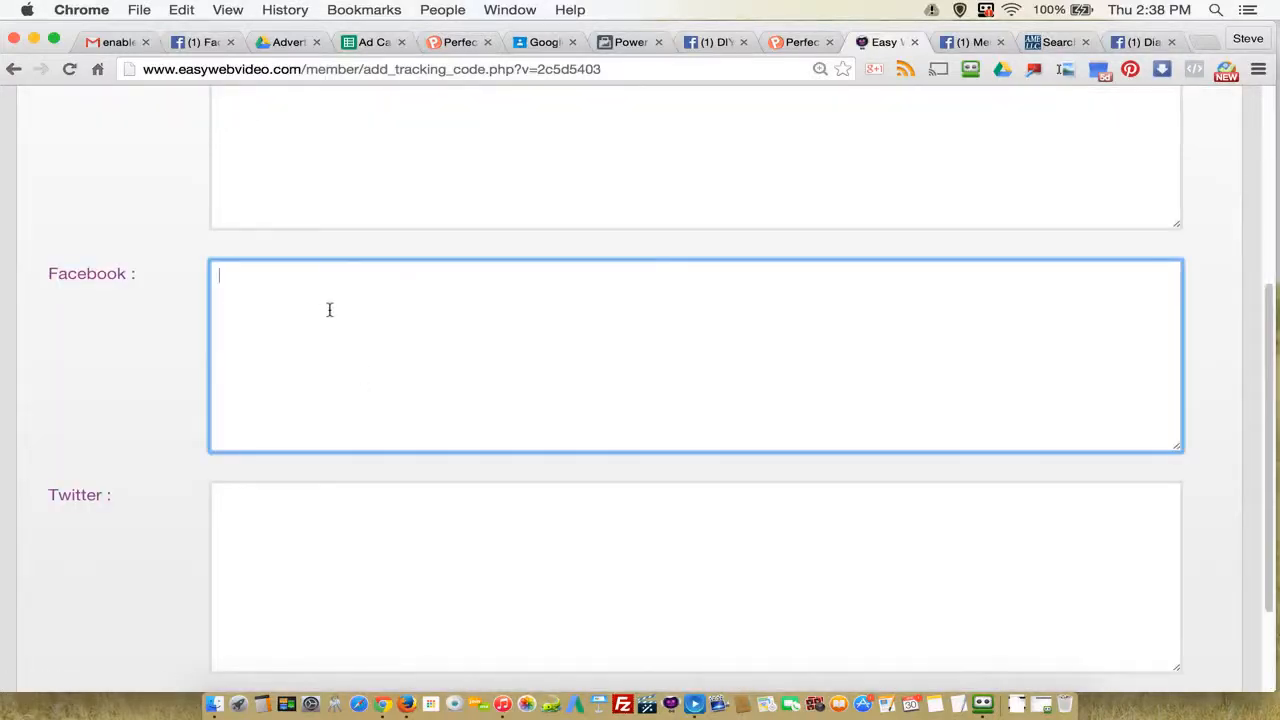
{"action": "key", "text": "super+v"}
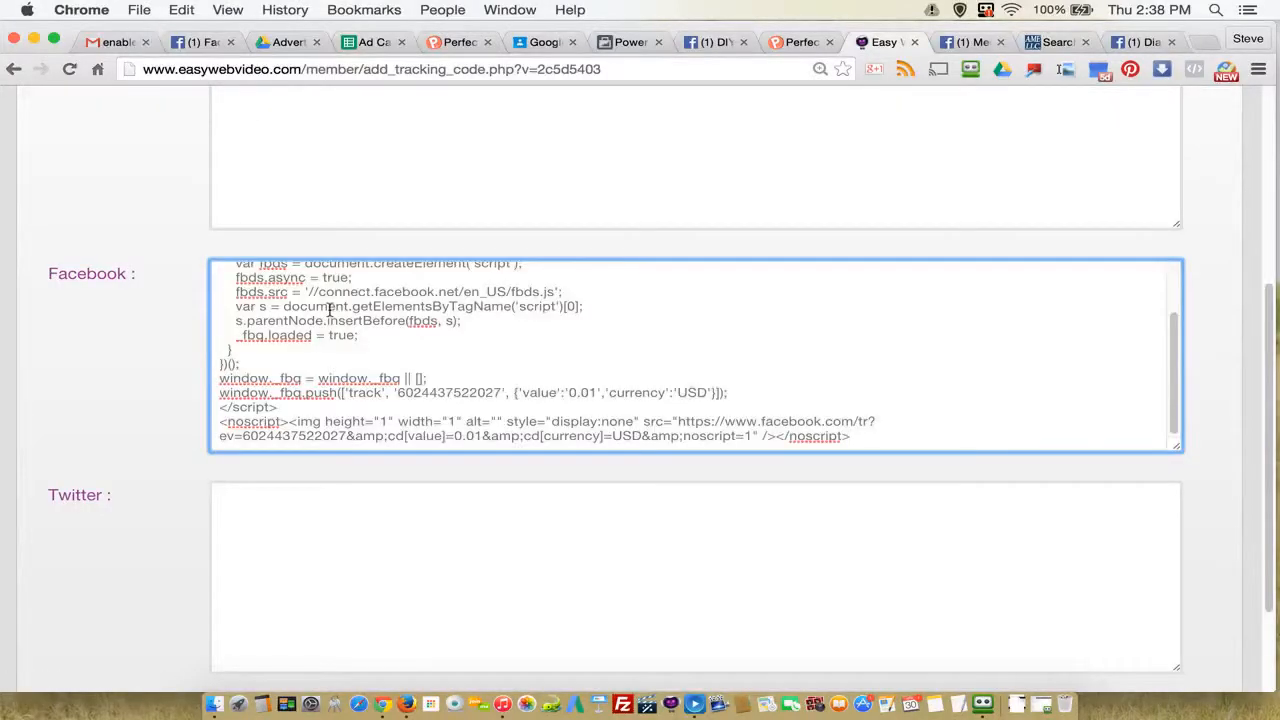
{"action": "scroll", "coordinate": [526, 453], "scroll_direction": "down", "scroll_amount": 3}
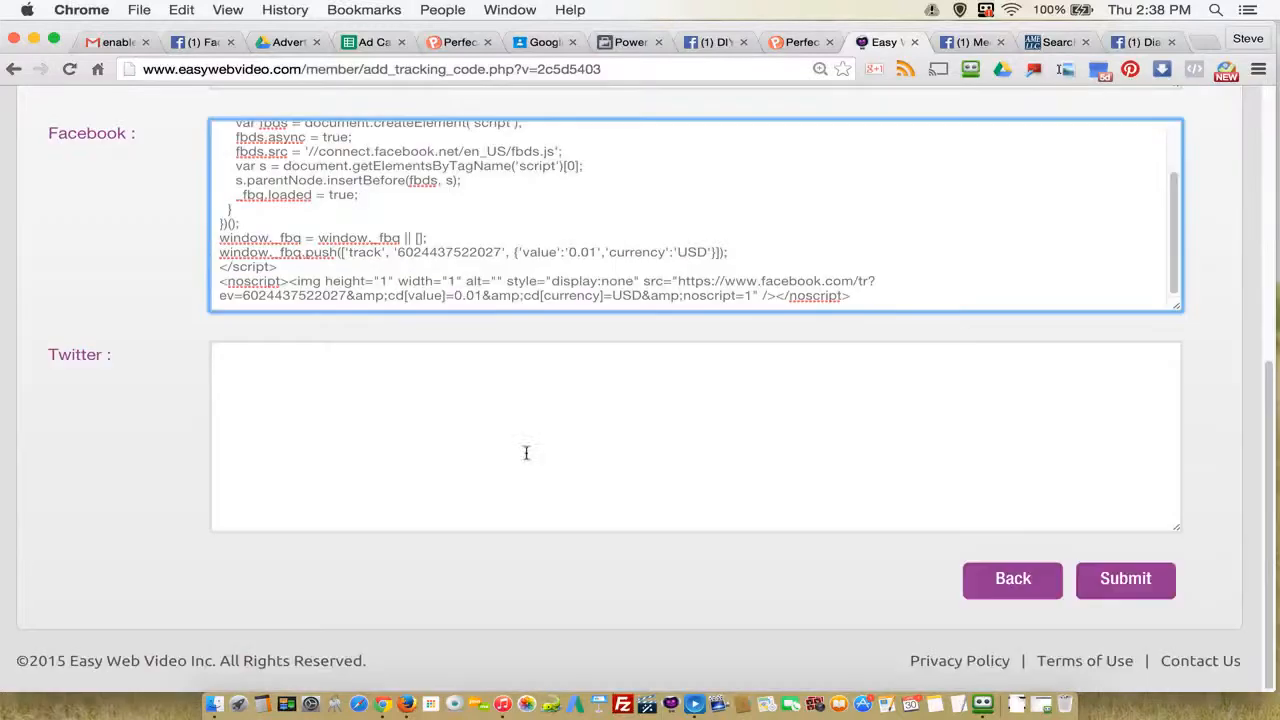
{"action": "left_click", "coordinate": [1127, 586]}
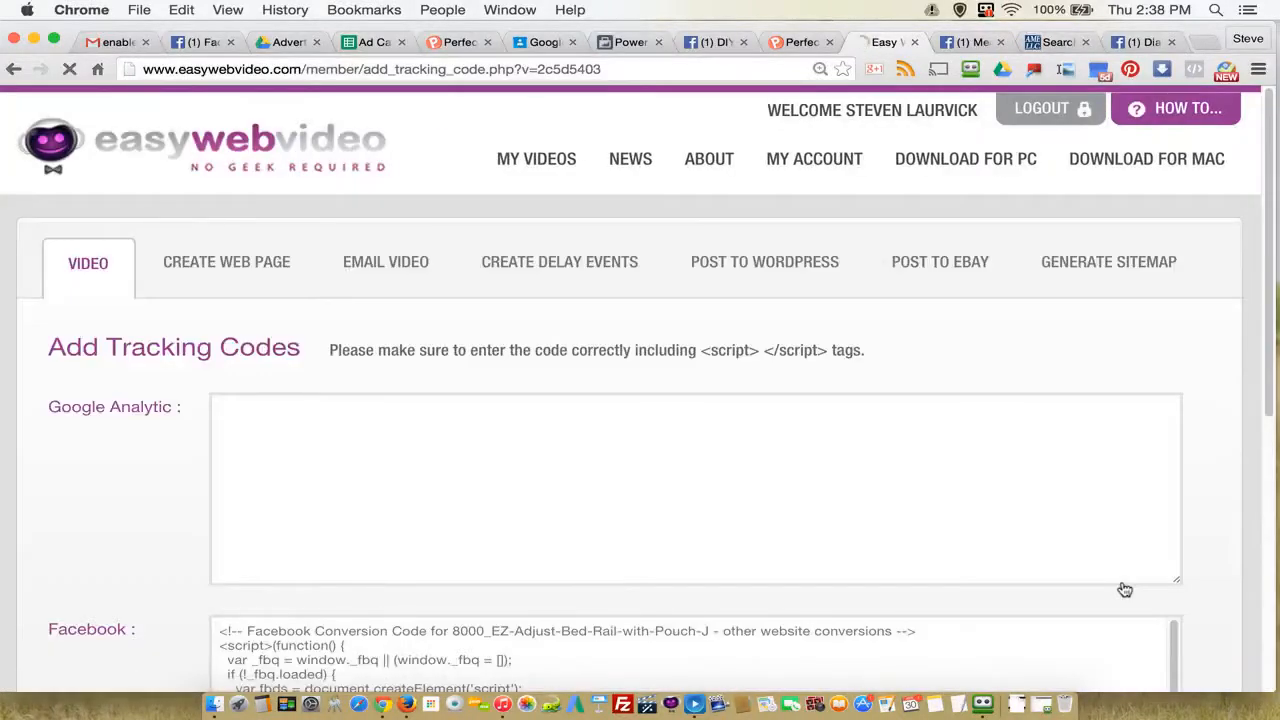
{"action": "left_click", "coordinate": [640, 42]}
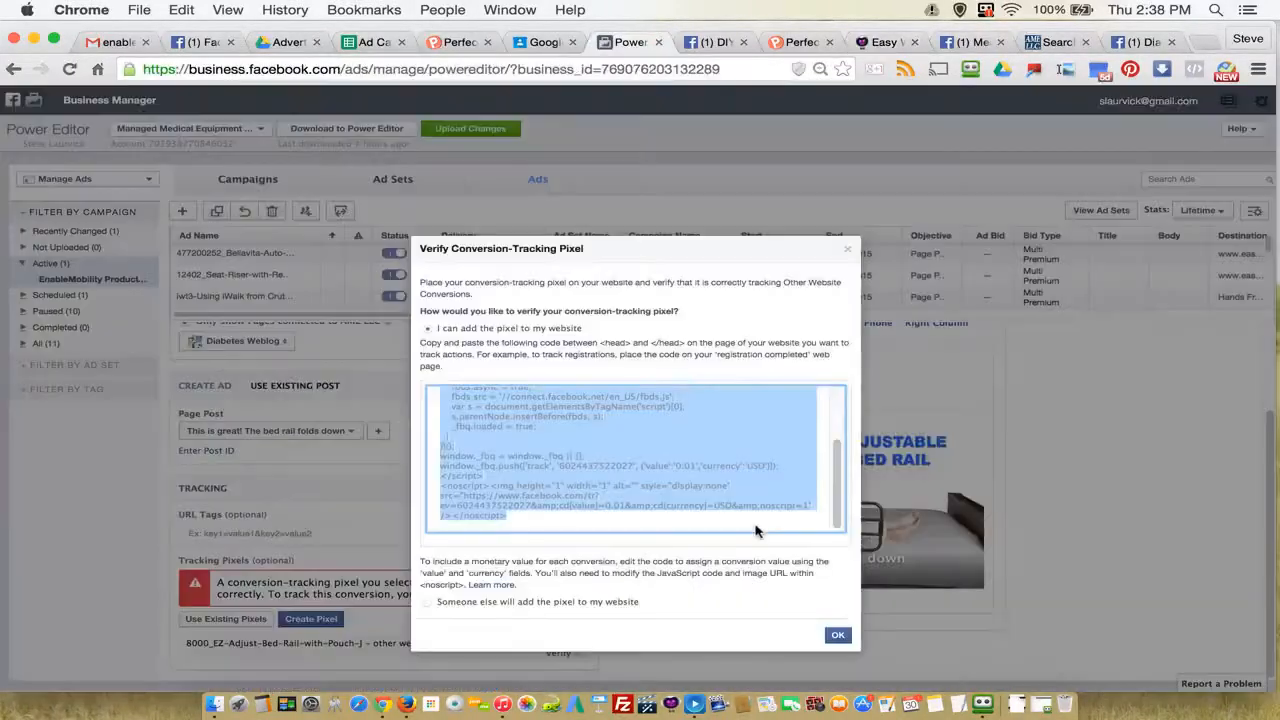
Step: Close the pixel verification dialog and check over the bed rail ad's page, post and tracking settings
{"action": "left_click", "coordinate": [838, 637]}
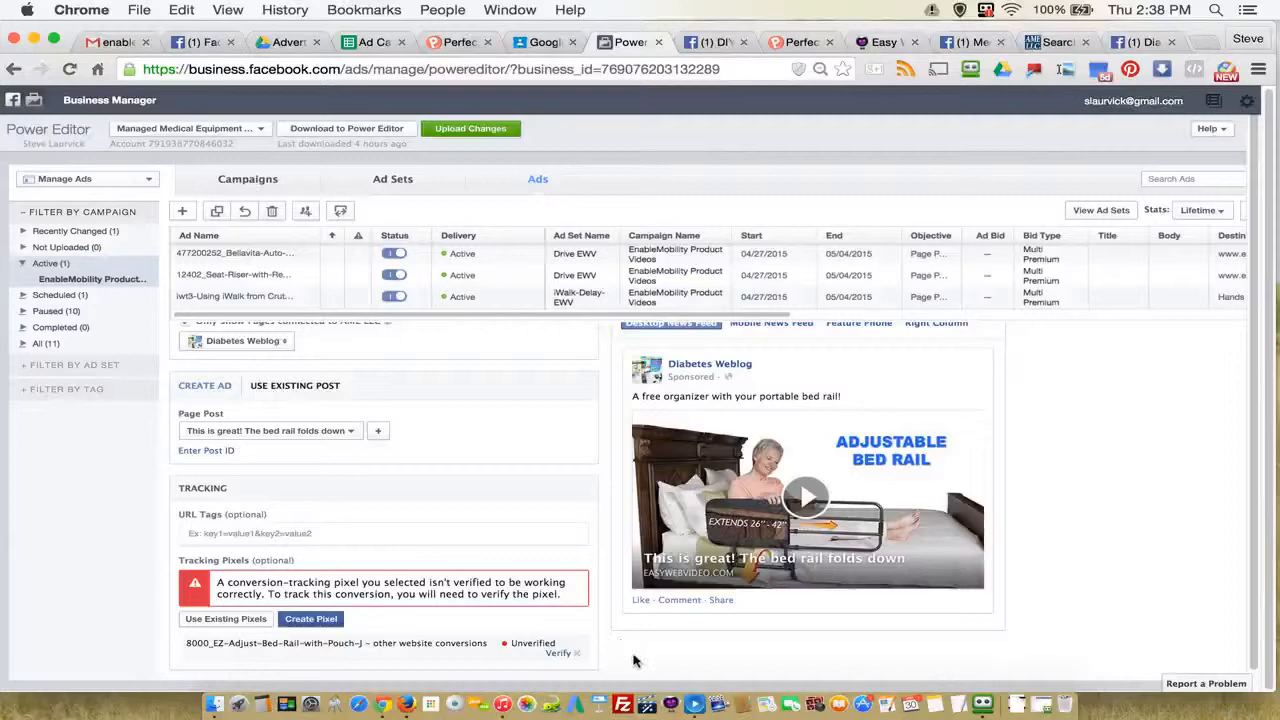
{"action": "scroll", "coordinate": [633, 660], "scroll_direction": "down", "scroll_amount": 1}
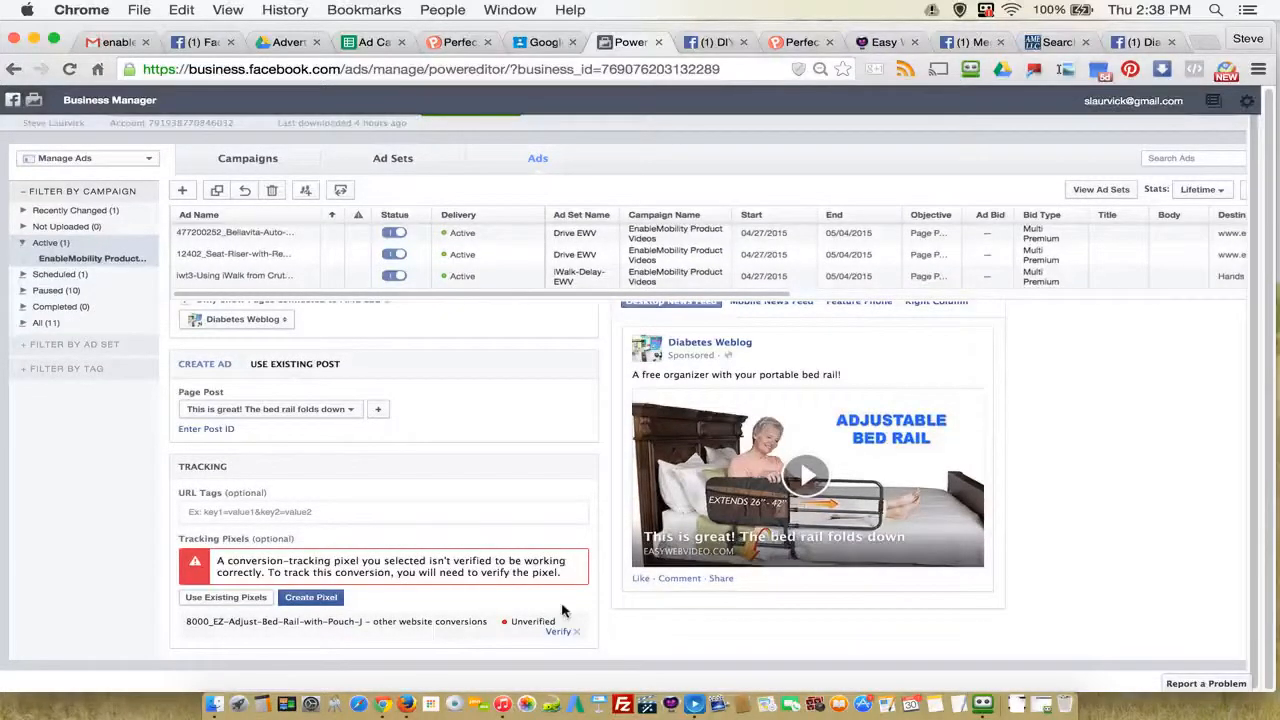
{"action": "scroll", "coordinate": [430, 439], "scroll_direction": "up", "scroll_amount": 5}
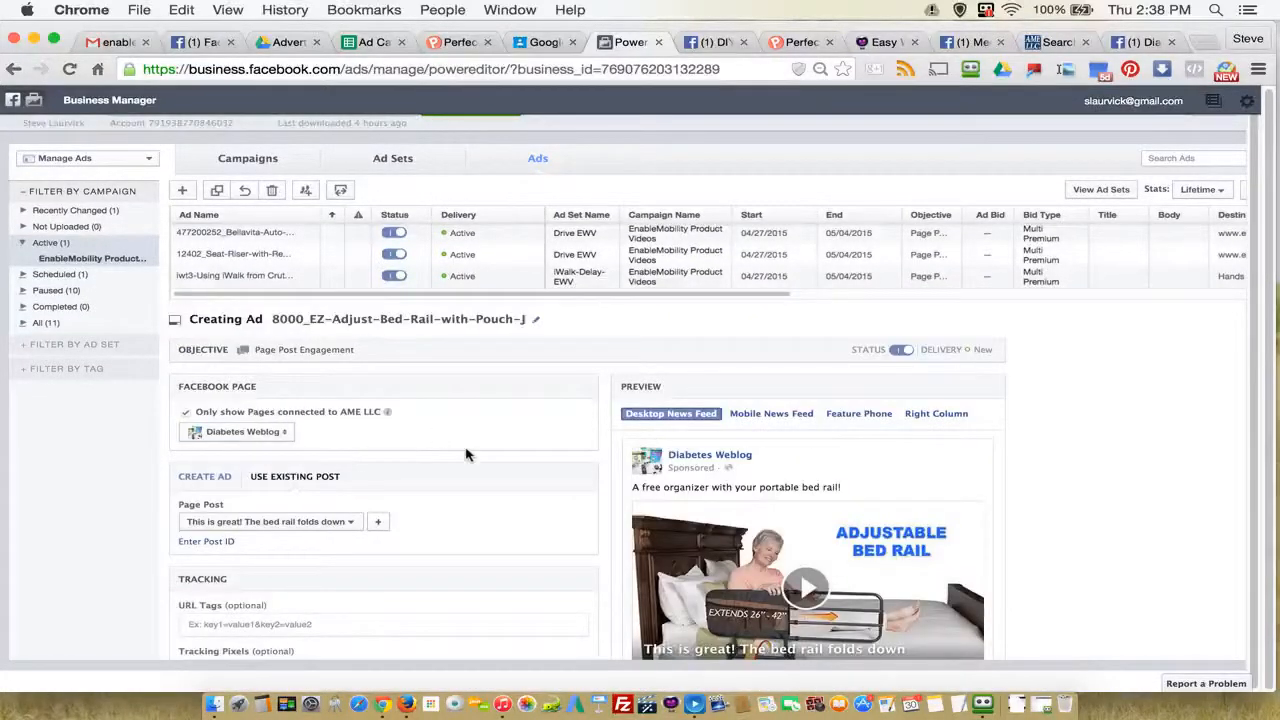
{"action": "scroll", "coordinate": [467, 460], "scroll_direction": "down", "scroll_amount": 4}
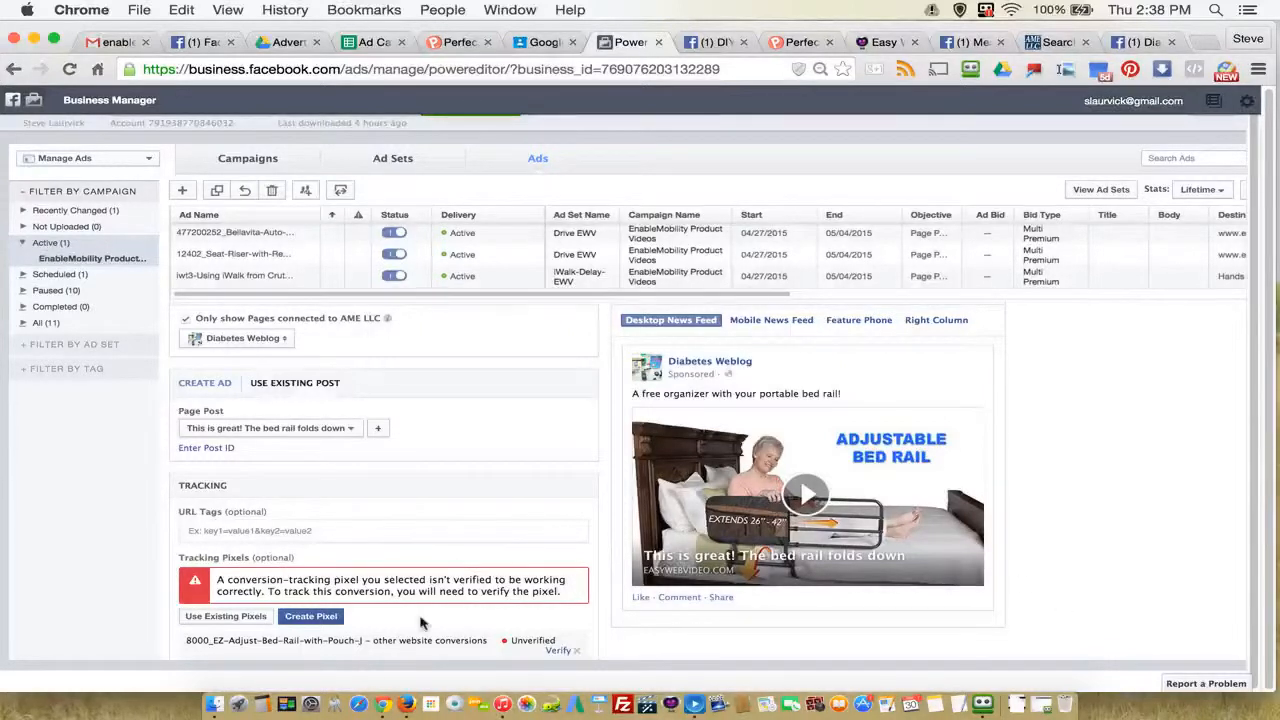
{"action": "scroll", "coordinate": [427, 619], "scroll_direction": "down", "scroll_amount": 1}
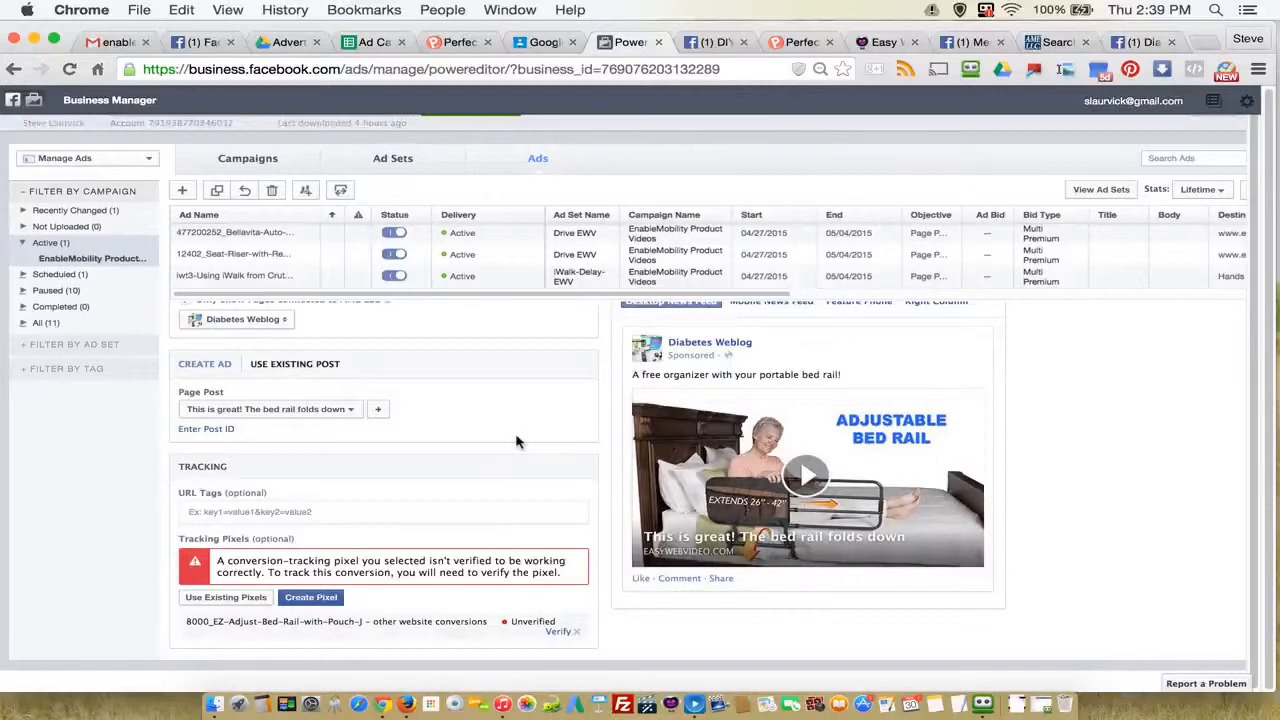
{"action": "scroll", "coordinate": [517, 441], "scroll_direction": "up", "scroll_amount": 2}
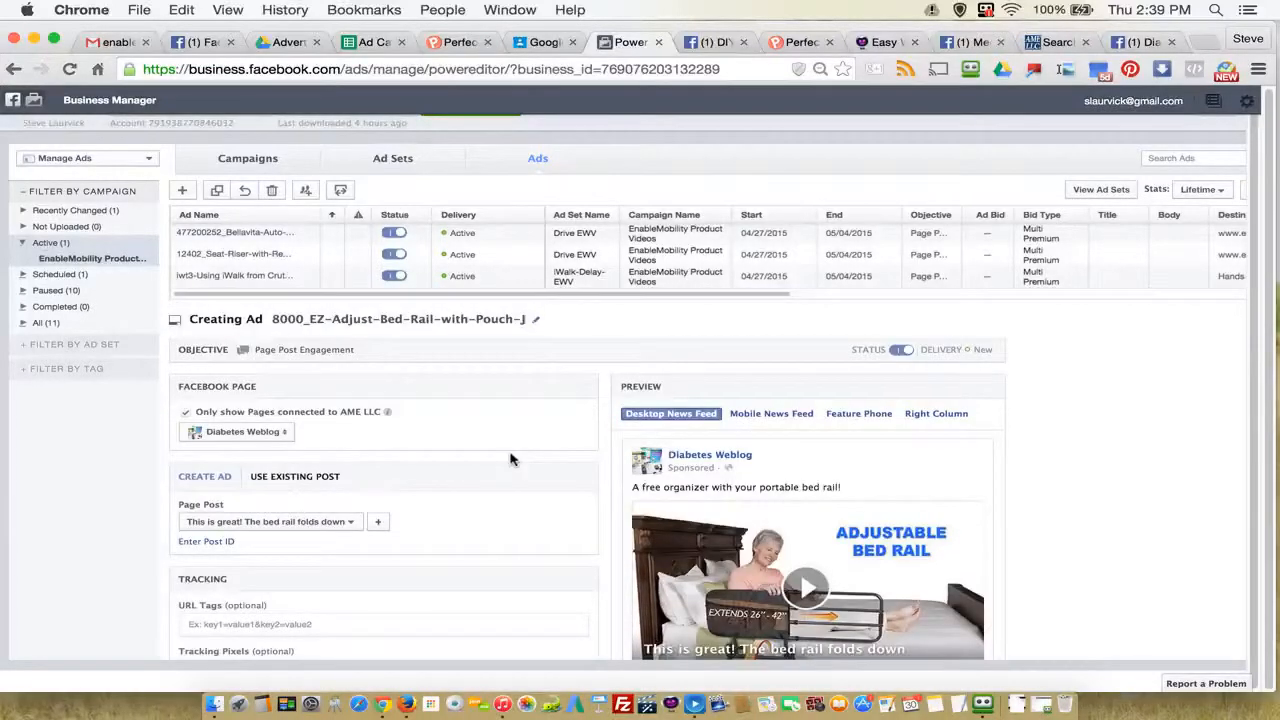
Step: Start a new ad in the EnableMobility Product Videos campaign using the existing Stander EWV ad set
{"action": "scroll", "coordinate": [510, 459], "scroll_direction": "up", "scroll_amount": 1}
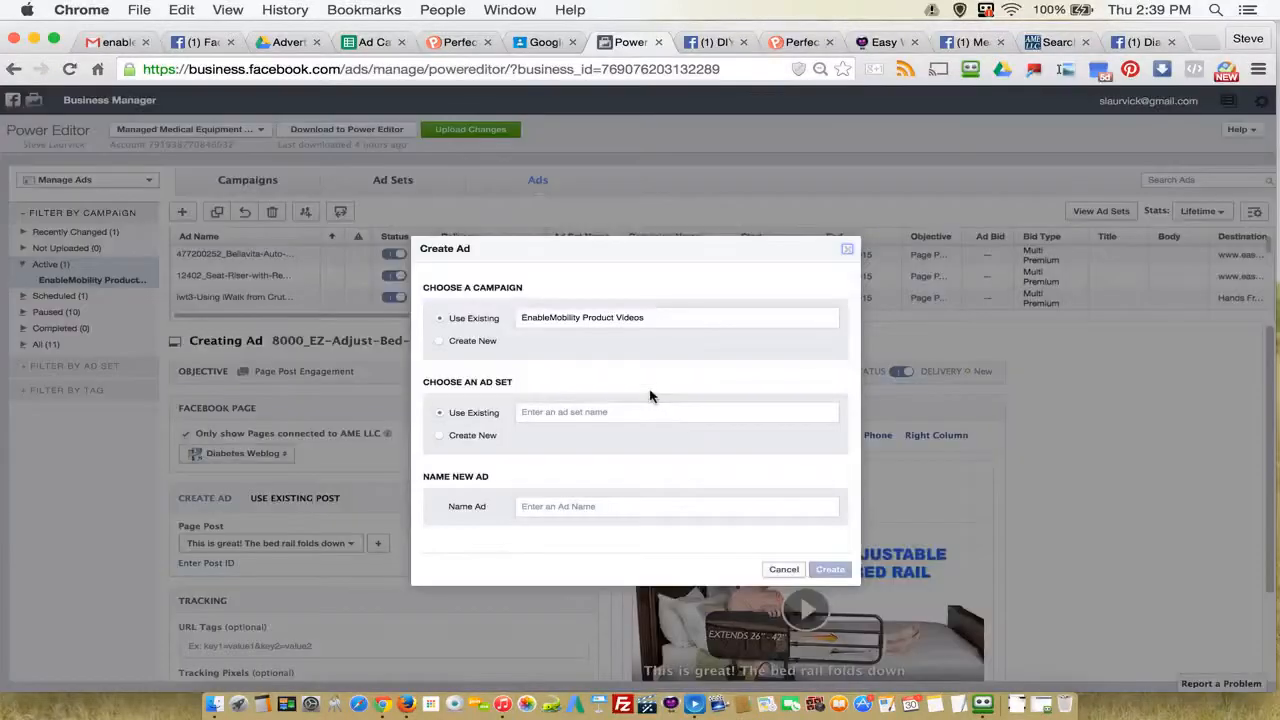
{"action": "left_click", "coordinate": [588, 411]}
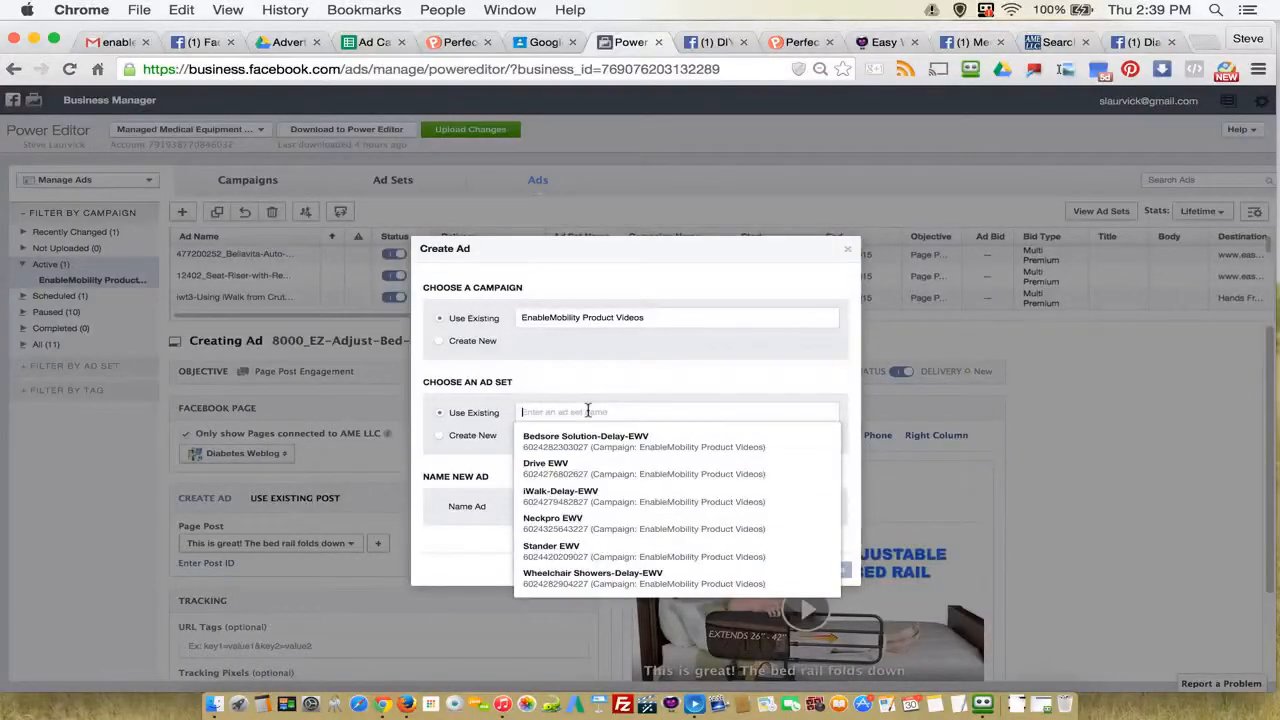
{"action": "left_click", "coordinate": [581, 550]}
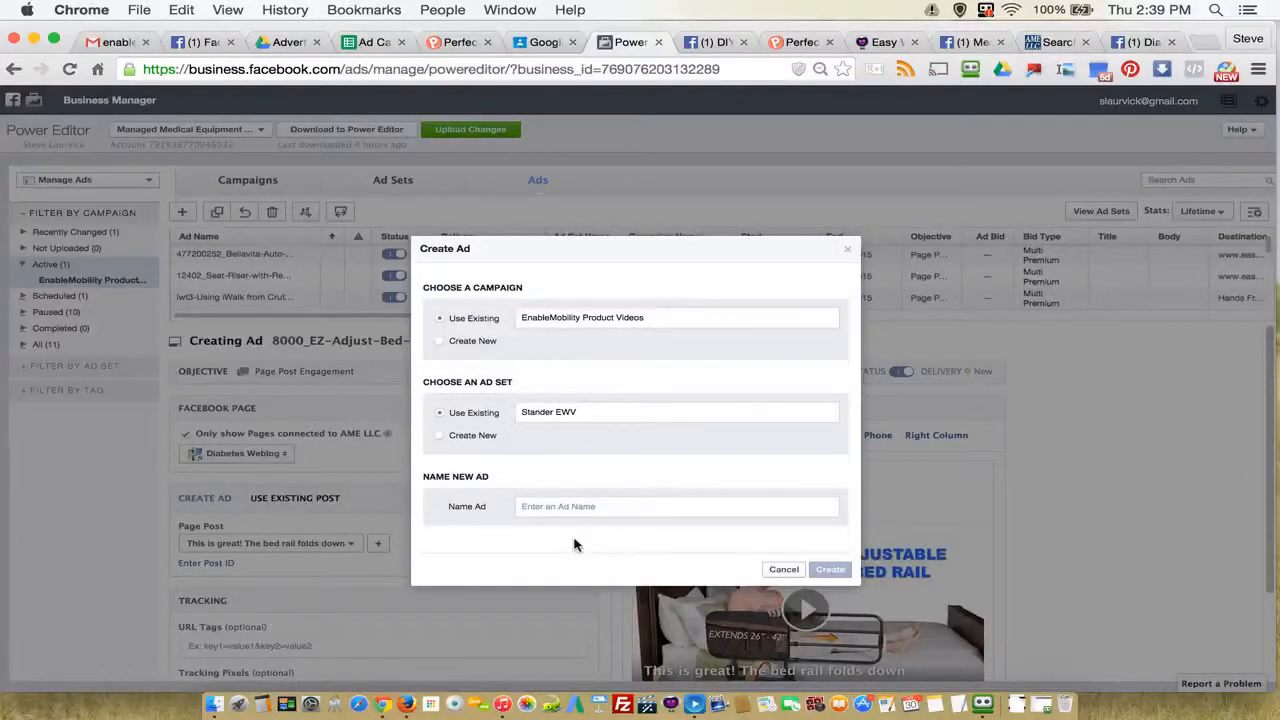
Step: In the Ad Campaign Blueprint spreadsheet, copy the Metro Walker row's "x 5/2/2015" mark into column E of the 8000_EZ-Adjust-Bed-Rail row
{"action": "left_click", "coordinate": [370, 42]}
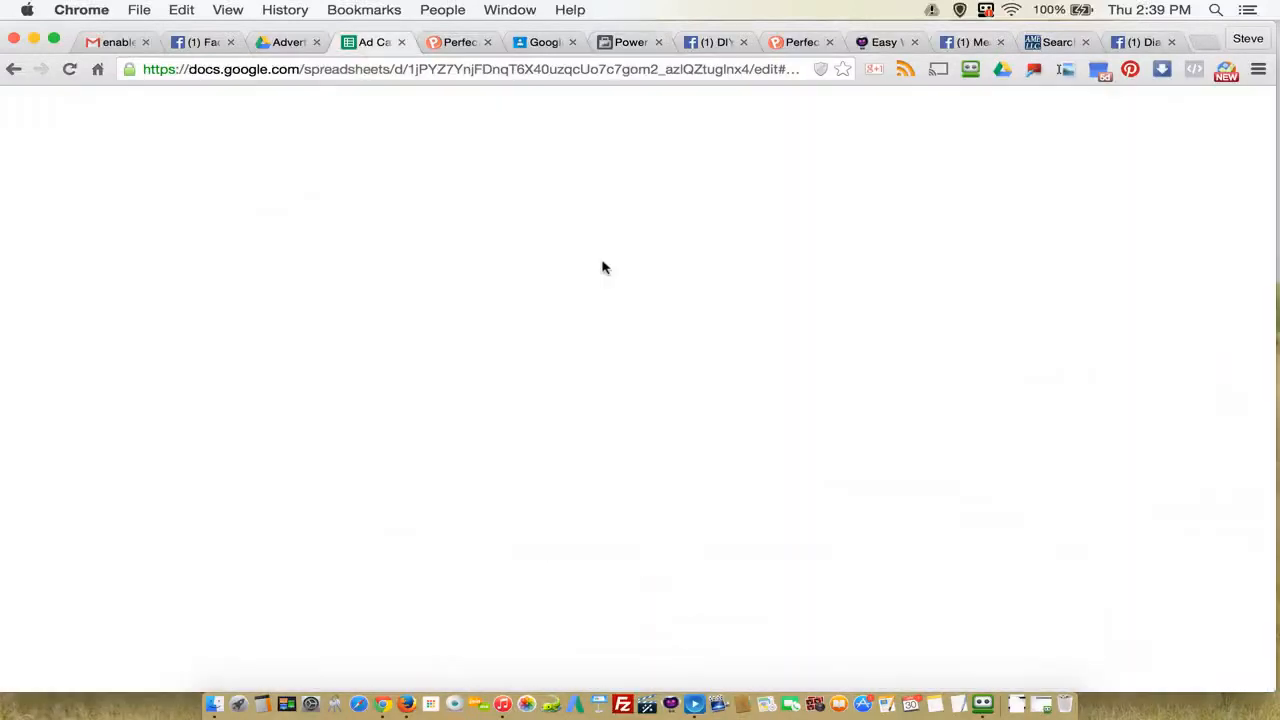
{"action": "left_click", "coordinate": [1062, 360]}
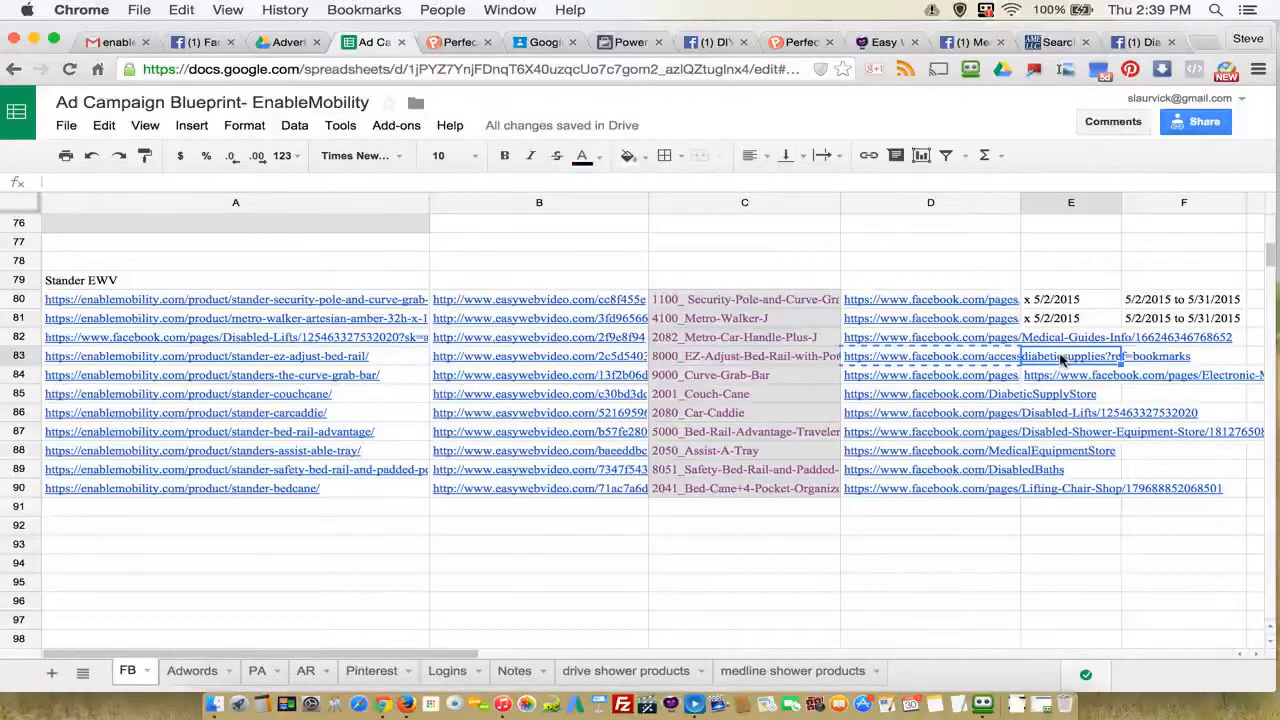
{"action": "type", "text": "x"}
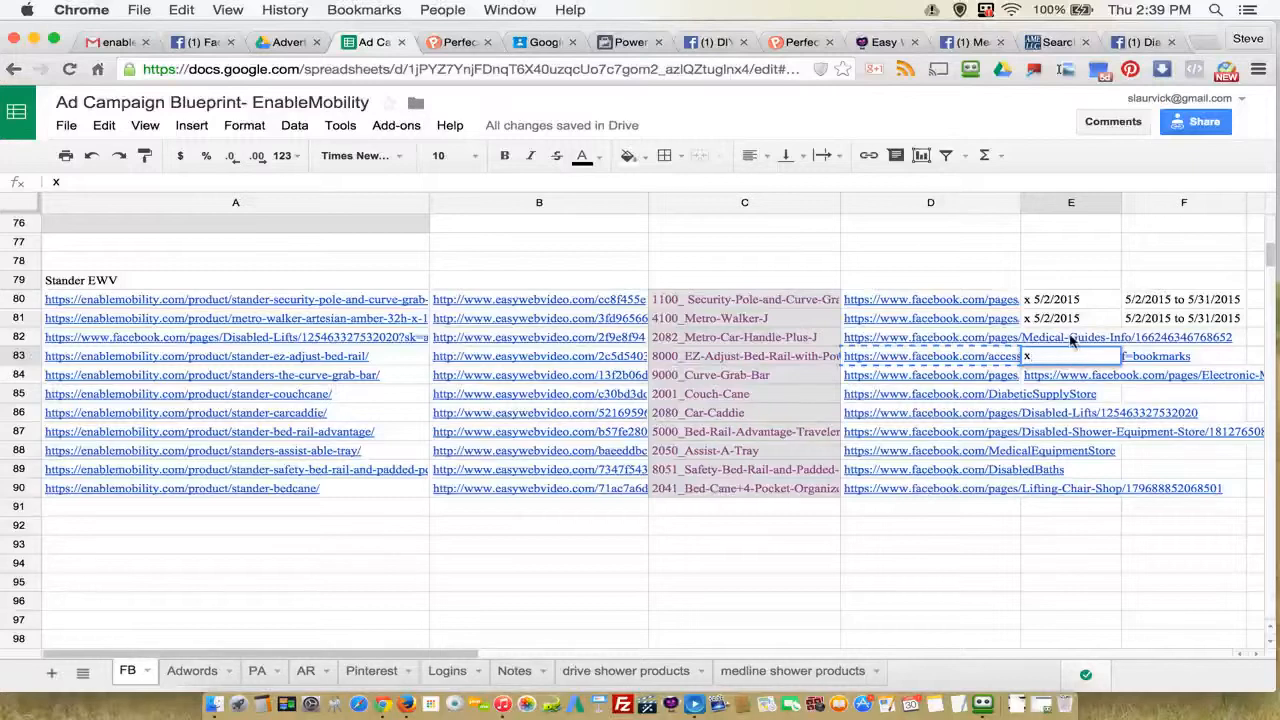
{"action": "right_click", "coordinate": [1065, 320]}
{"action": "left_click", "coordinate": [1096, 361]}
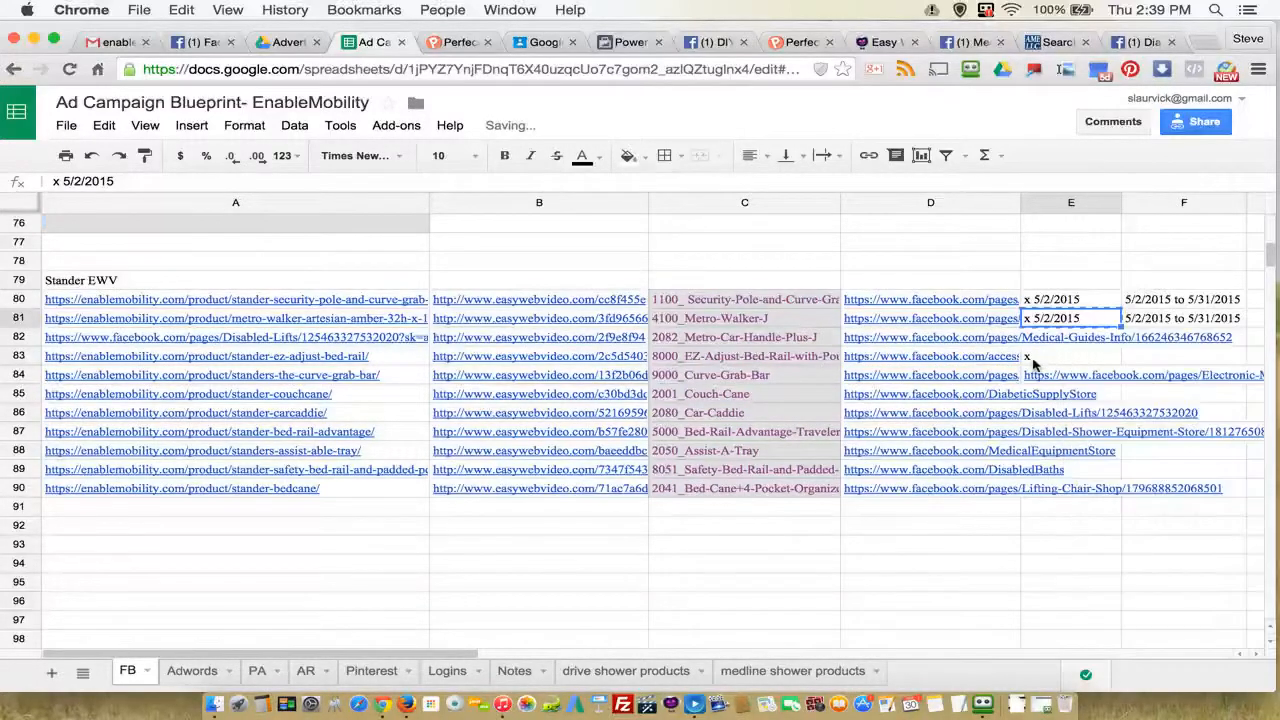
{"action": "left_click", "coordinate": [1042, 358]}
{"action": "right_click", "coordinate": [1042, 358]}
{"action": "left_click", "coordinate": [1075, 420]}
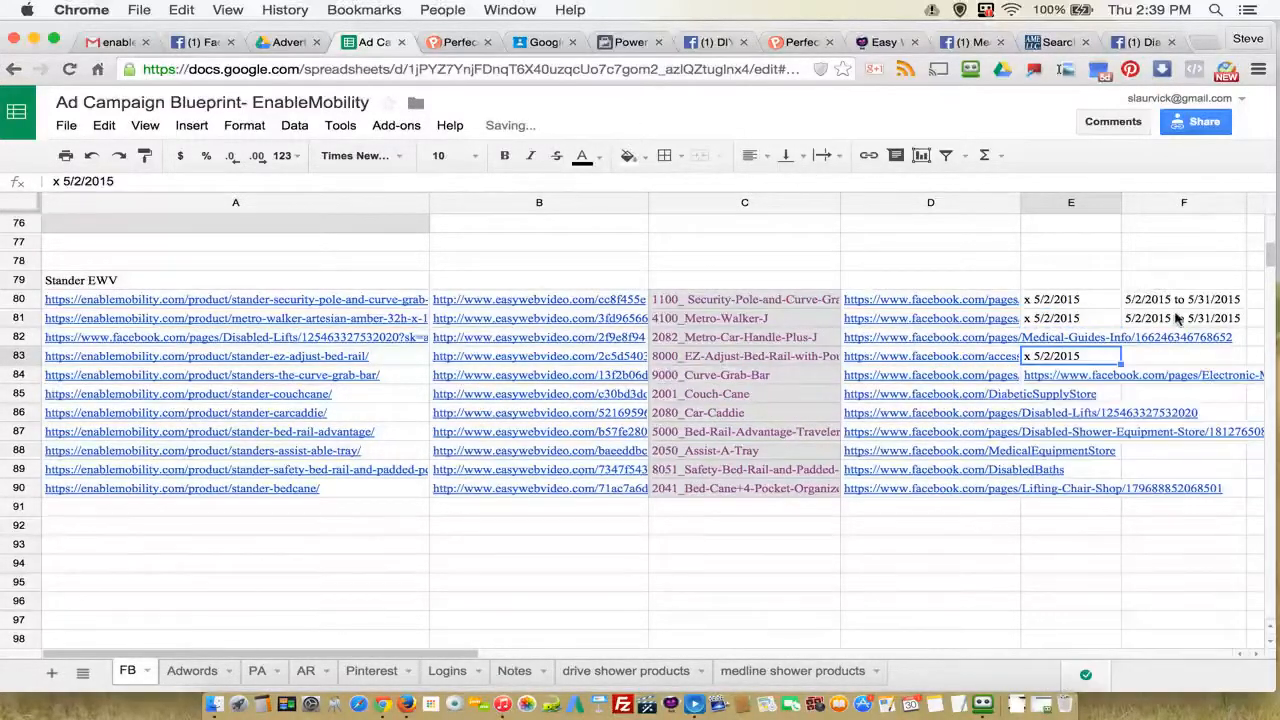
Step: Copy the Metro Walker row's date range "5/2/2015 to 5/31/2015" into column F of the bed rail row
{"action": "left_click", "coordinate": [1176, 318]}
{"action": "right_click", "coordinate": [1176, 318]}
{"action": "left_click", "coordinate": [1065, 358]}
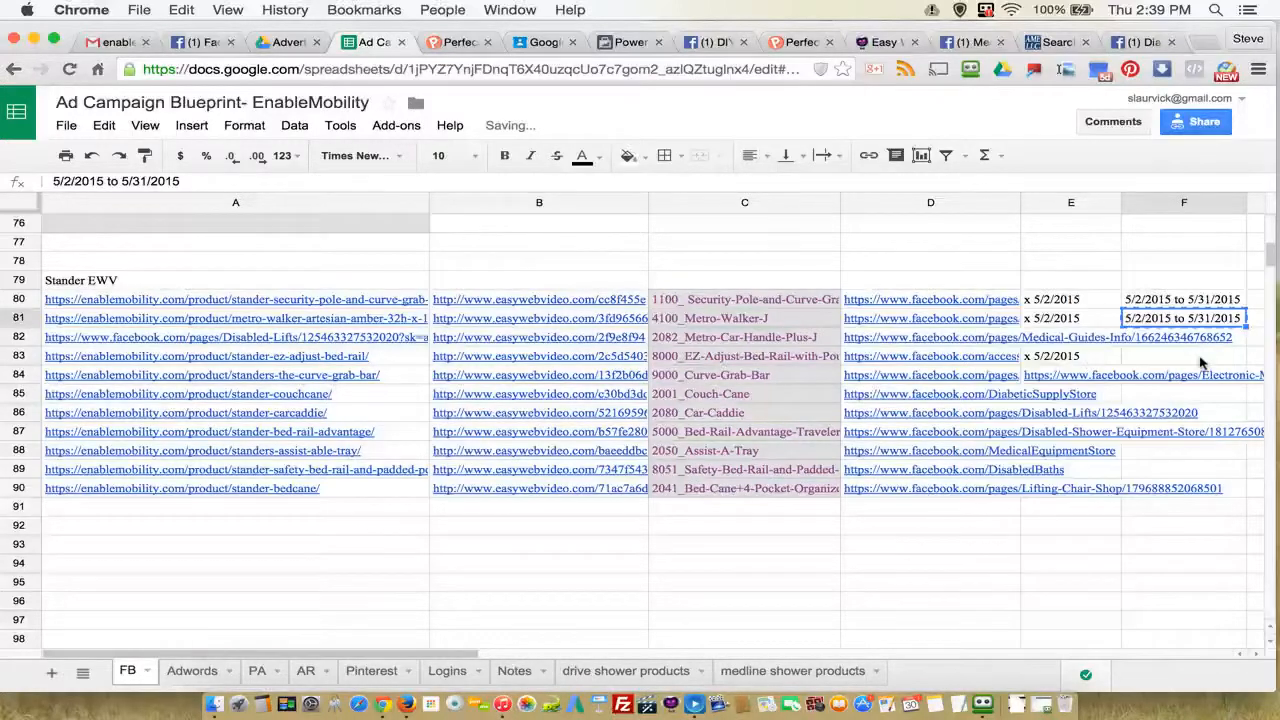
{"action": "left_click", "coordinate": [1180, 357]}
{"action": "right_click", "coordinate": [1180, 357]}
{"action": "left_click", "coordinate": [1206, 420]}
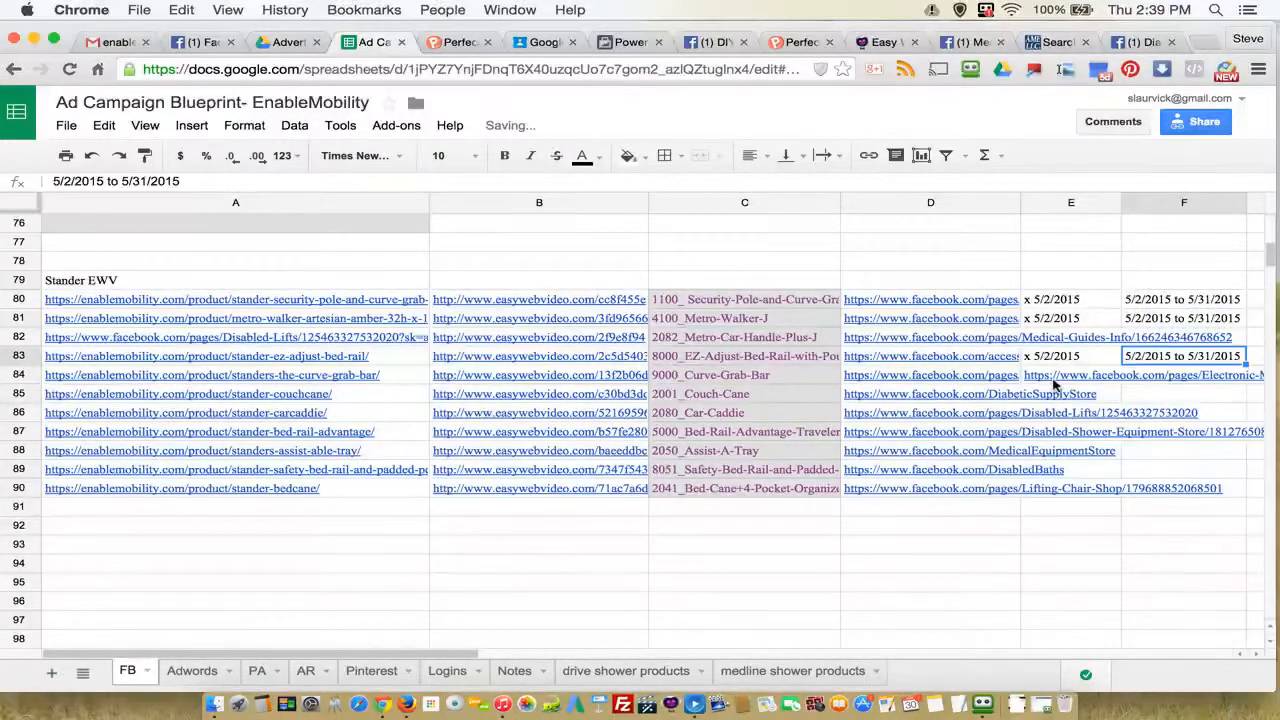
Step: Copy the ad name 9000_Curve-Grab-Bar from column C of the Stander EWV list
{"action": "left_click", "coordinate": [1038, 380]}
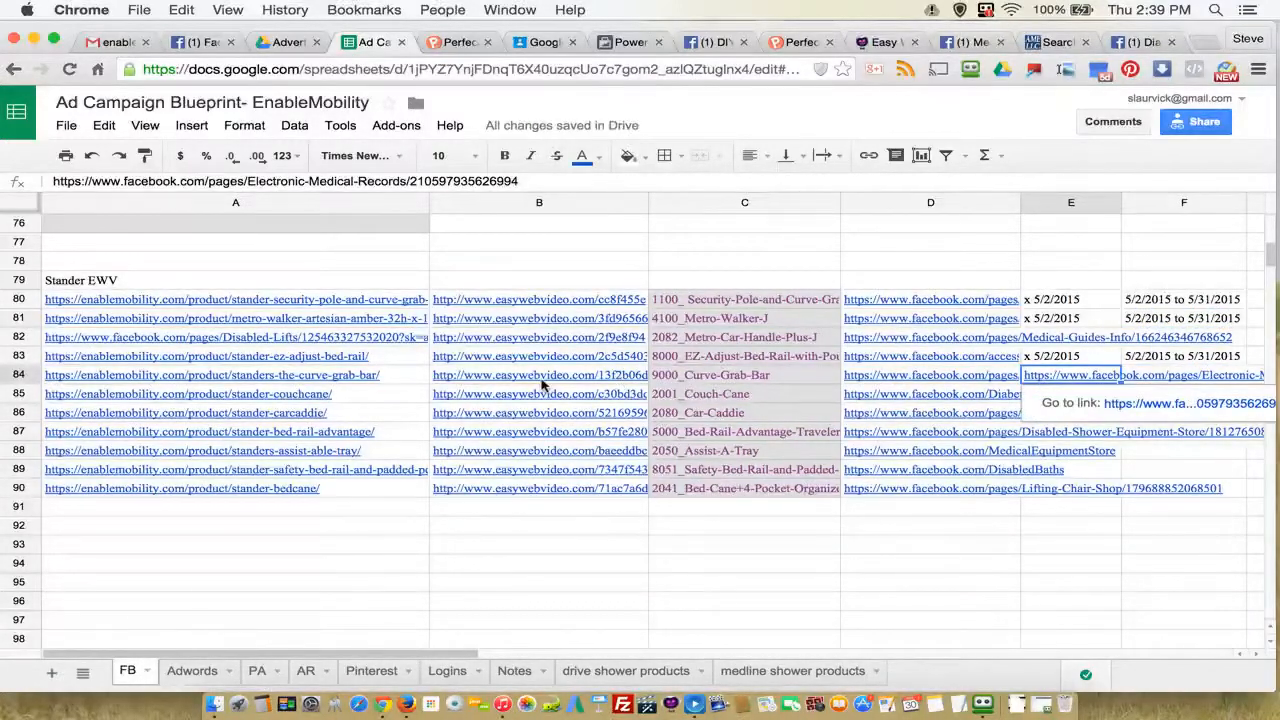
{"action": "left_click", "coordinate": [751, 375]}
{"action": "left_click_drag", "start_coordinate": [190, 184], "coordinate": [41, 183]}
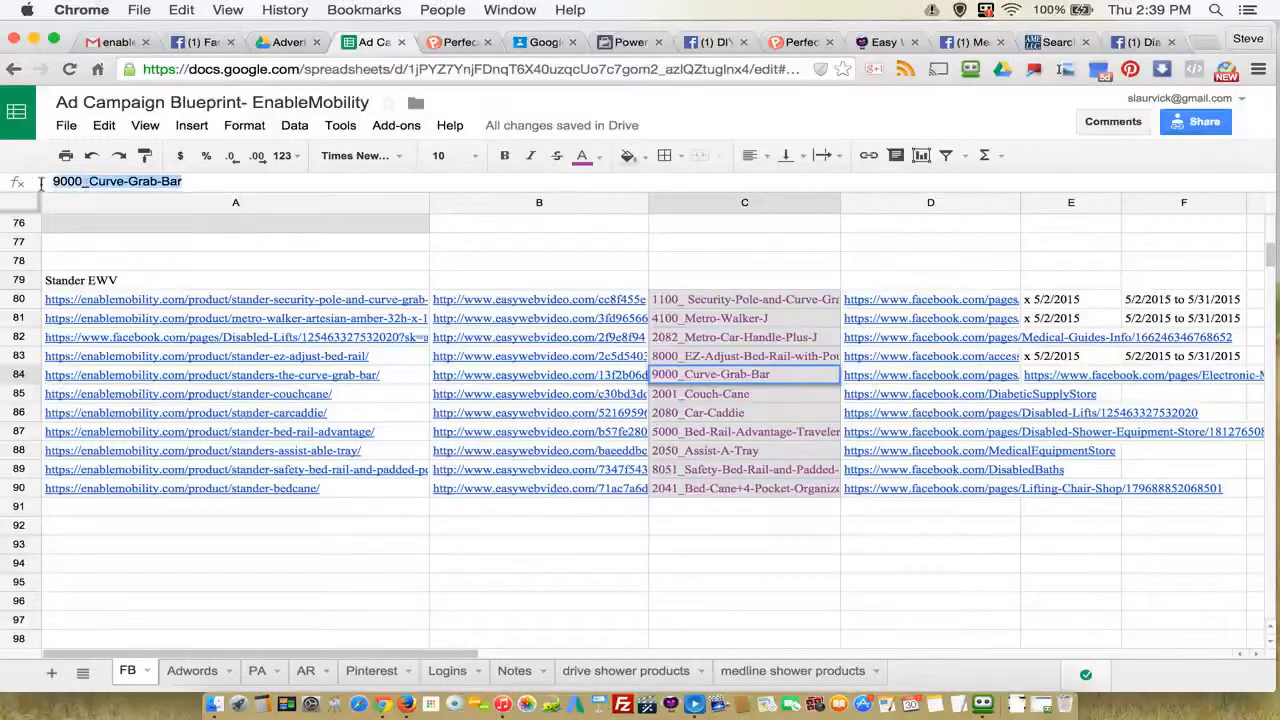
{"action": "right_click", "coordinate": [88, 188]}
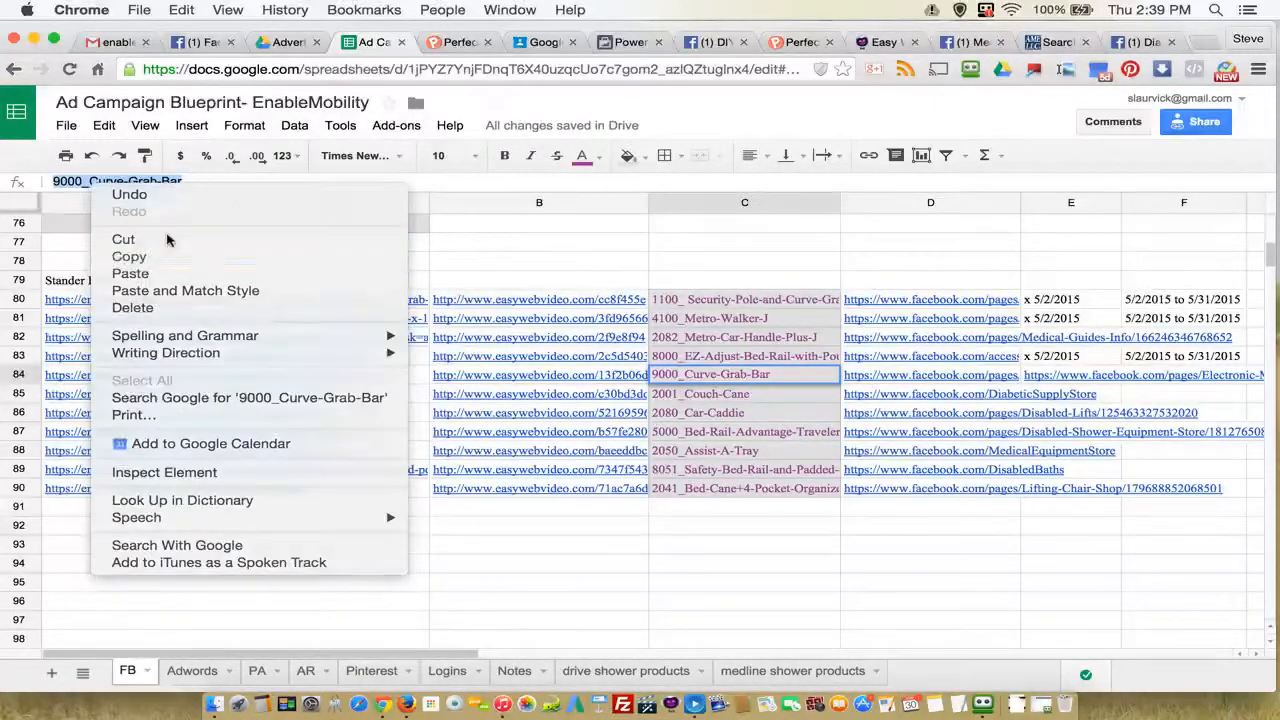
{"action": "left_click", "coordinate": [110, 254]}
Step: Return to Power Editor, paste 9000_Curve-Grab-Bar as the new ad's name and create the ad
{"action": "left_click", "coordinate": [626, 42]}
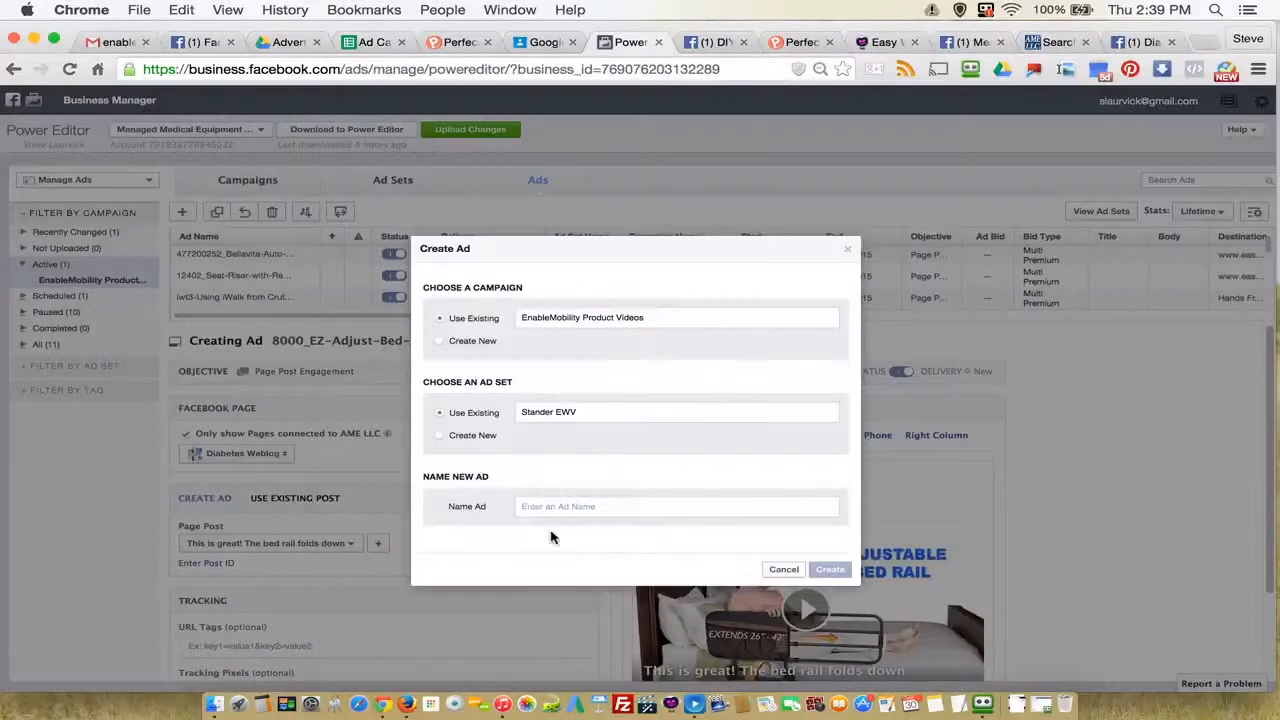
{"action": "right_click", "coordinate": [539, 508]}
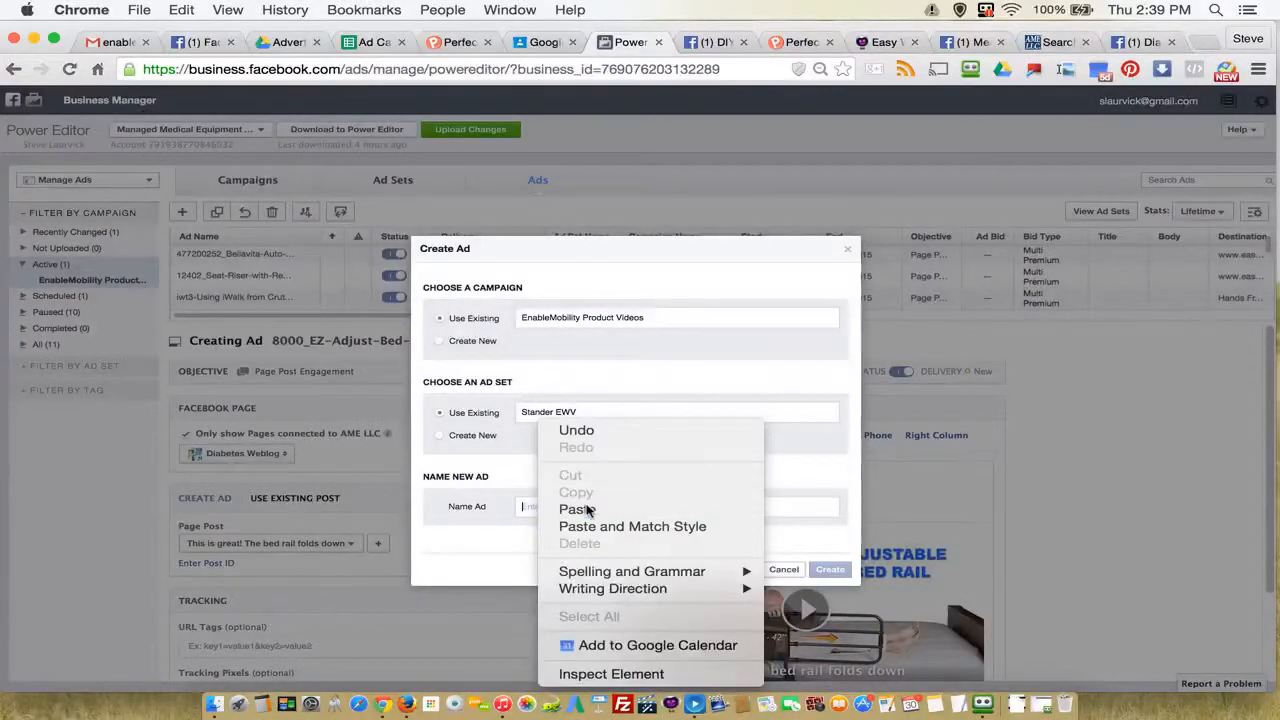
{"action": "left_click", "coordinate": [586, 506]}
{"action": "left_click", "coordinate": [830, 569]}
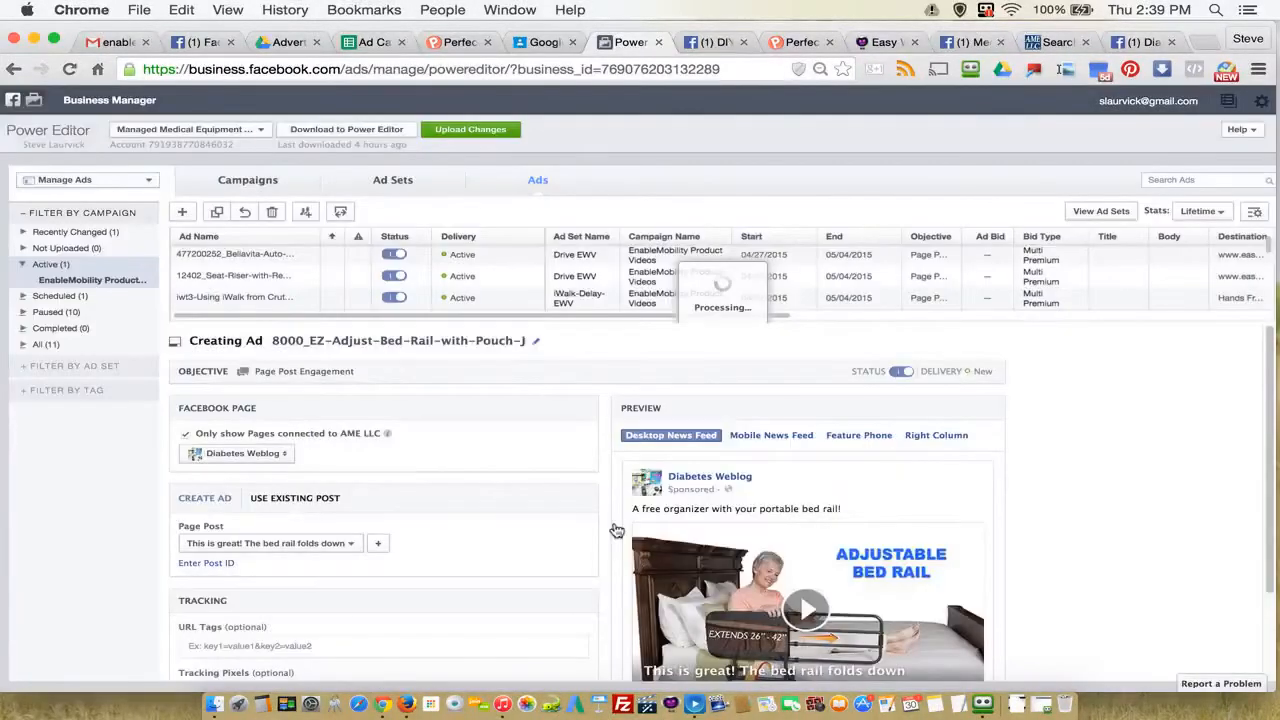
Step: Look up the Curve Grab Bar's Facebook page in the spreadsheet and set the new ad's page to Bath Seat Store
{"action": "left_click", "coordinate": [374, 42]}
{"action": "left_click", "coordinate": [875, 379]}
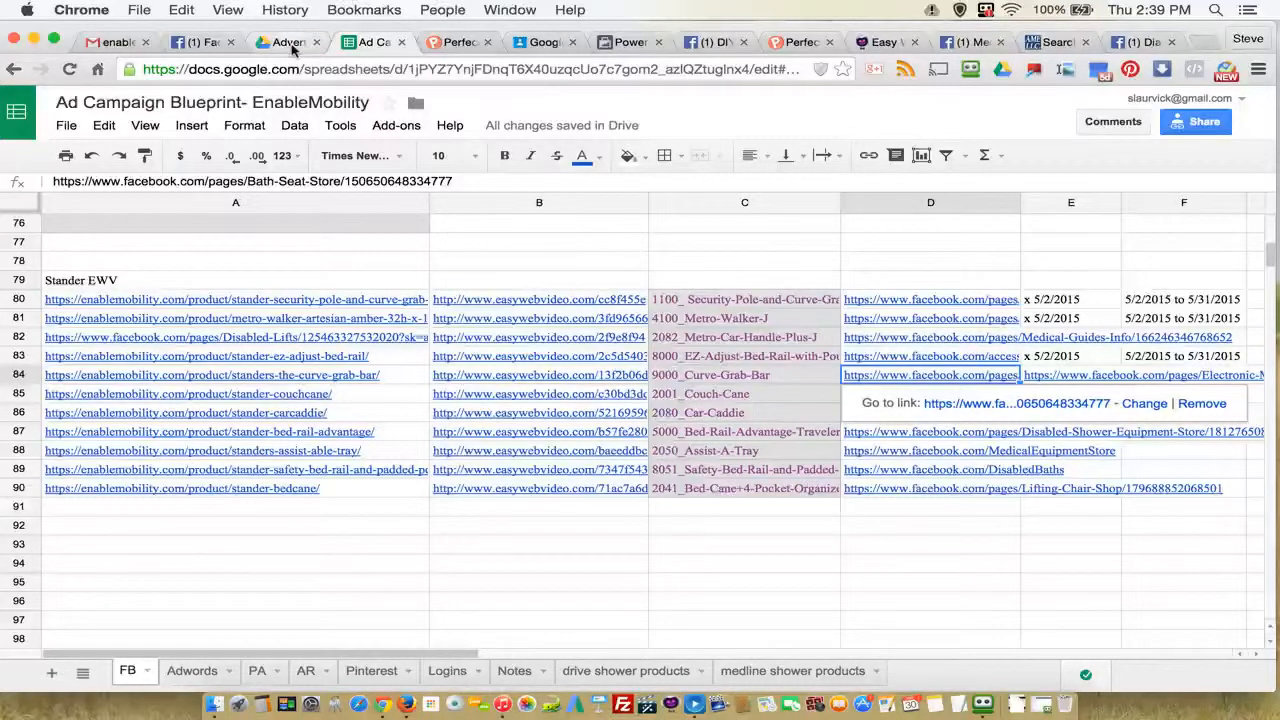
{"action": "left_click", "coordinate": [622, 42]}
{"action": "scroll", "coordinate": [581, 491], "scroll_direction": "down", "scroll_amount": 1}
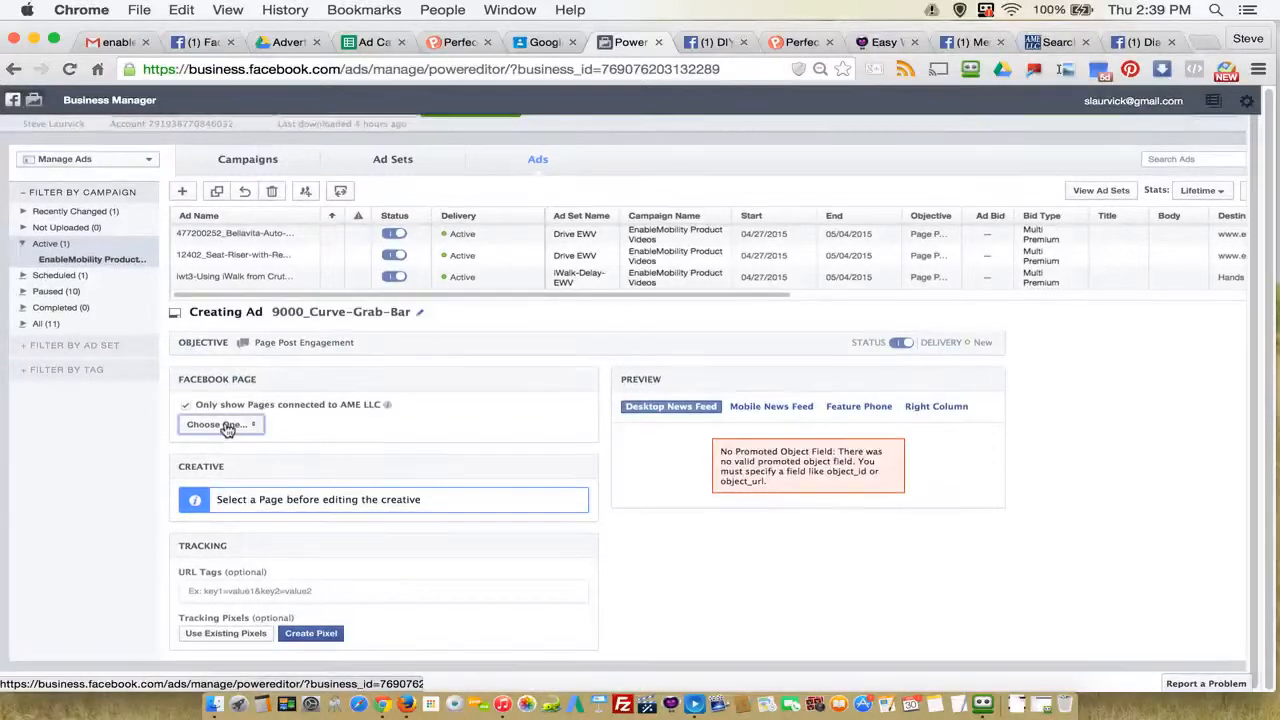
{"action": "left_click", "coordinate": [222, 423]}
{"action": "scroll", "coordinate": [365, 500], "scroll_direction": "down", "scroll_amount": 1}
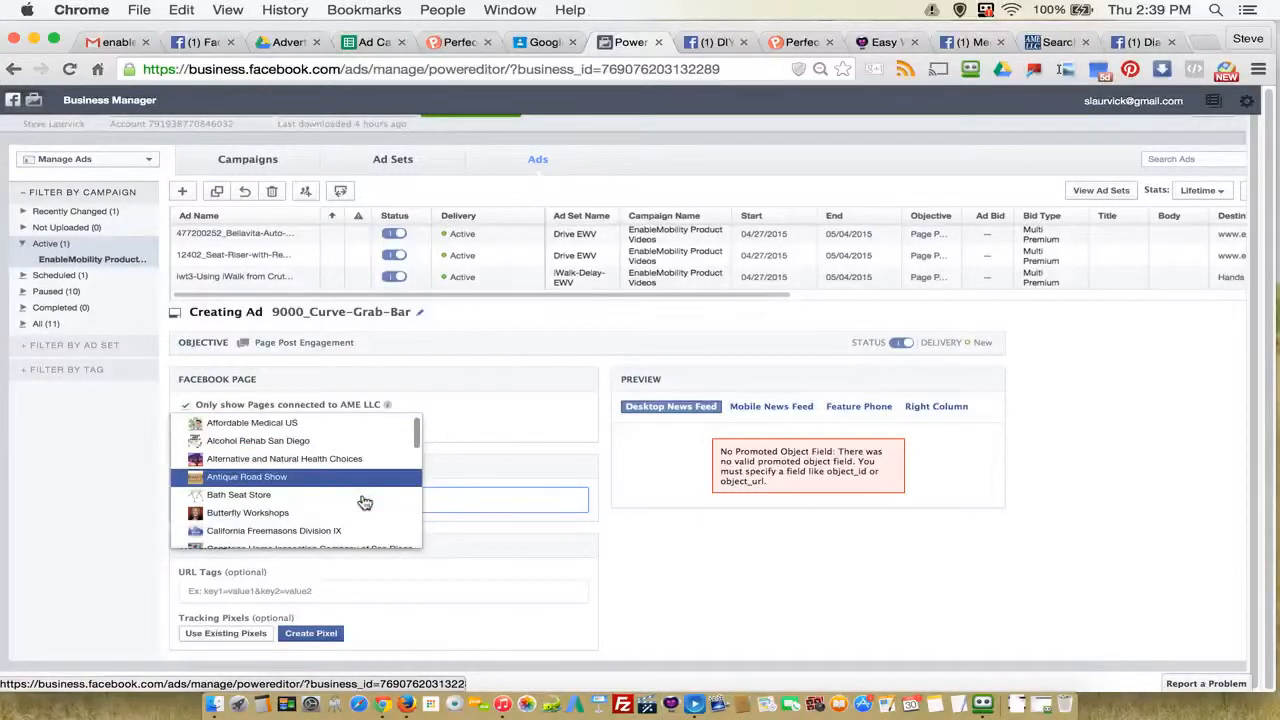
{"action": "left_click", "coordinate": [272, 496]}
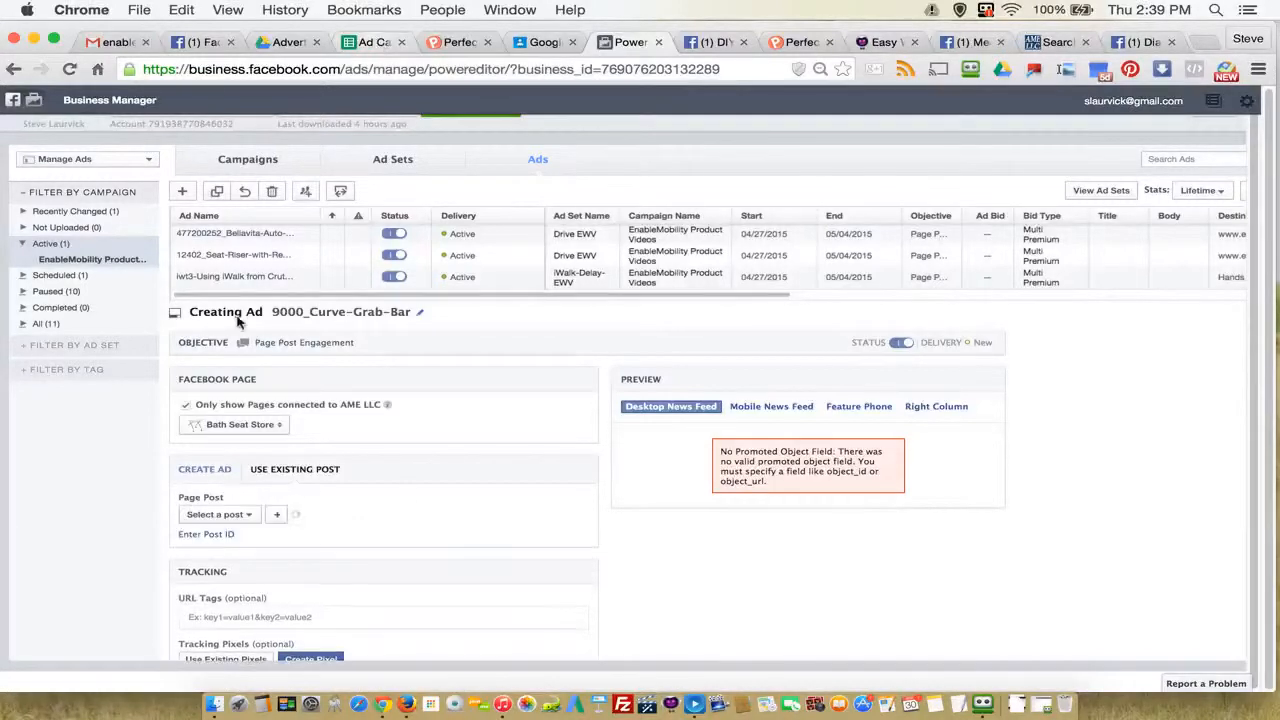
Step: Choose the post "Did you know the bathroom is the most dangerous room in the home?" as the ad's page post
{"action": "scroll", "coordinate": [364, 537], "scroll_direction": "down", "scroll_amount": 2}
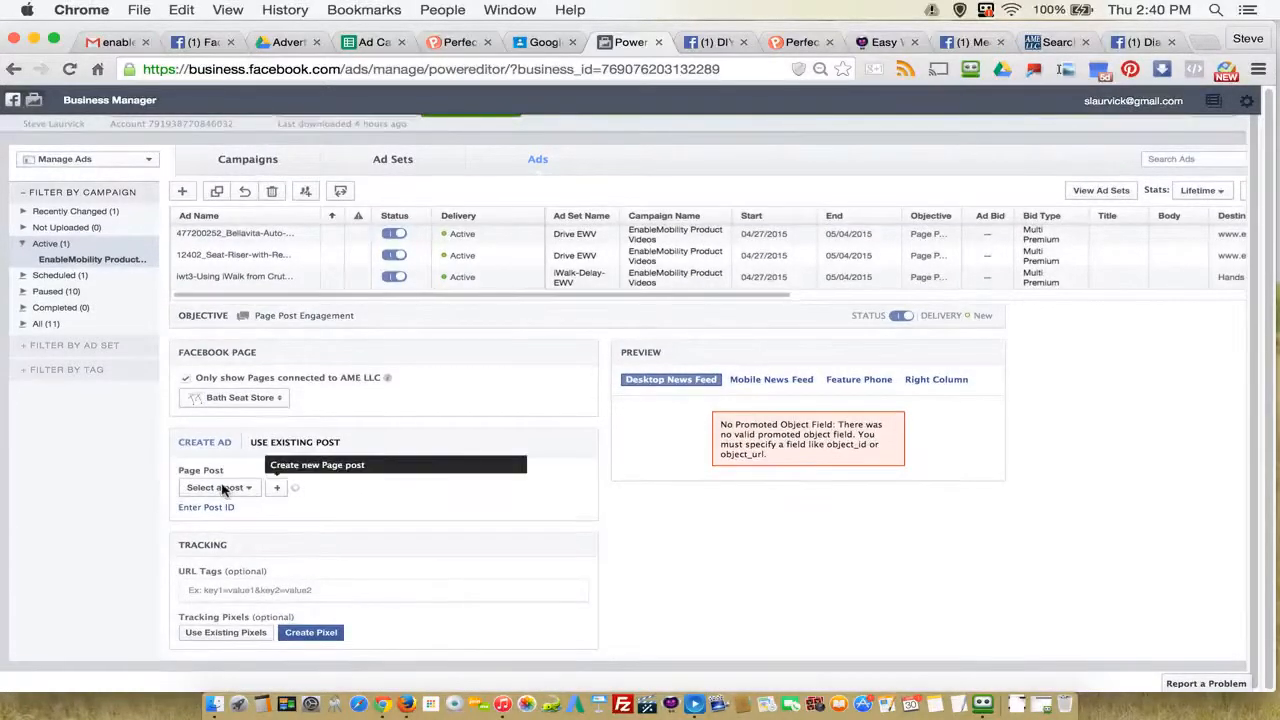
{"action": "left_click", "coordinate": [245, 488]}
{"action": "scroll", "coordinate": [356, 406], "scroll_direction": "down", "scroll_amount": 2}
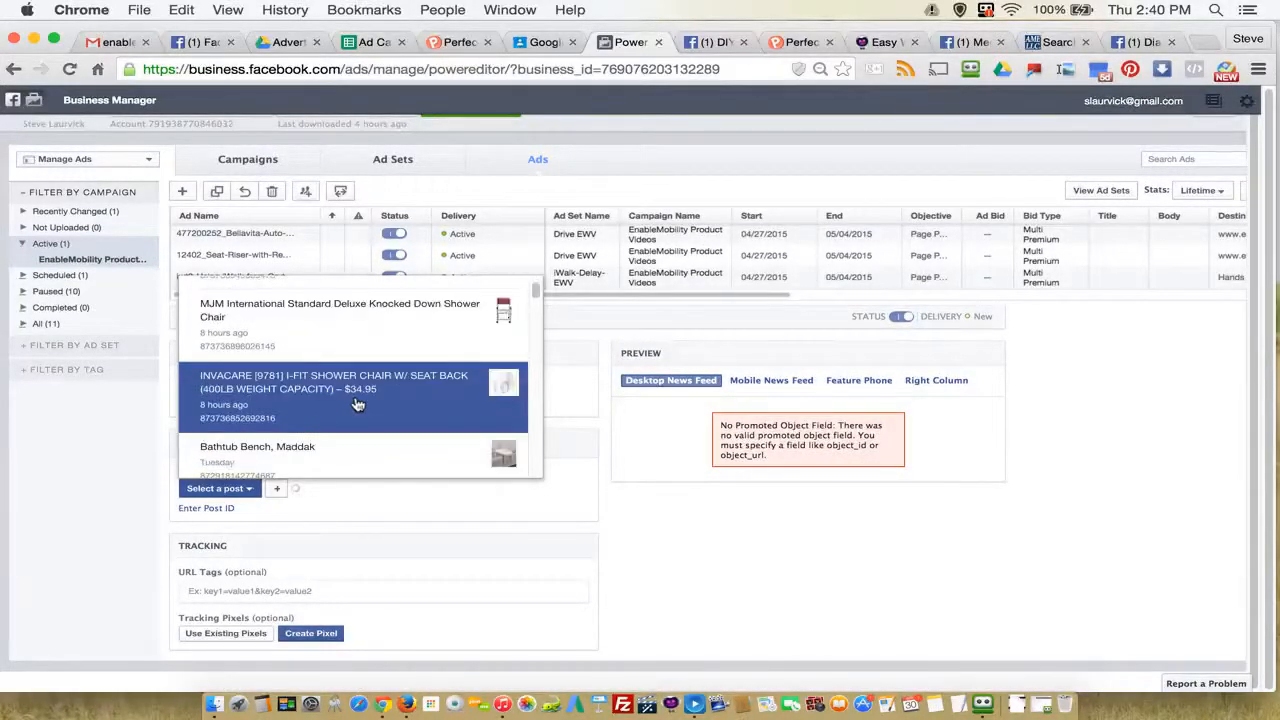
{"action": "scroll", "coordinate": [358, 404], "scroll_direction": "down", "scroll_amount": 2}
{"action": "left_click_drag", "start_coordinate": [538, 291], "coordinate": [538, 275]}
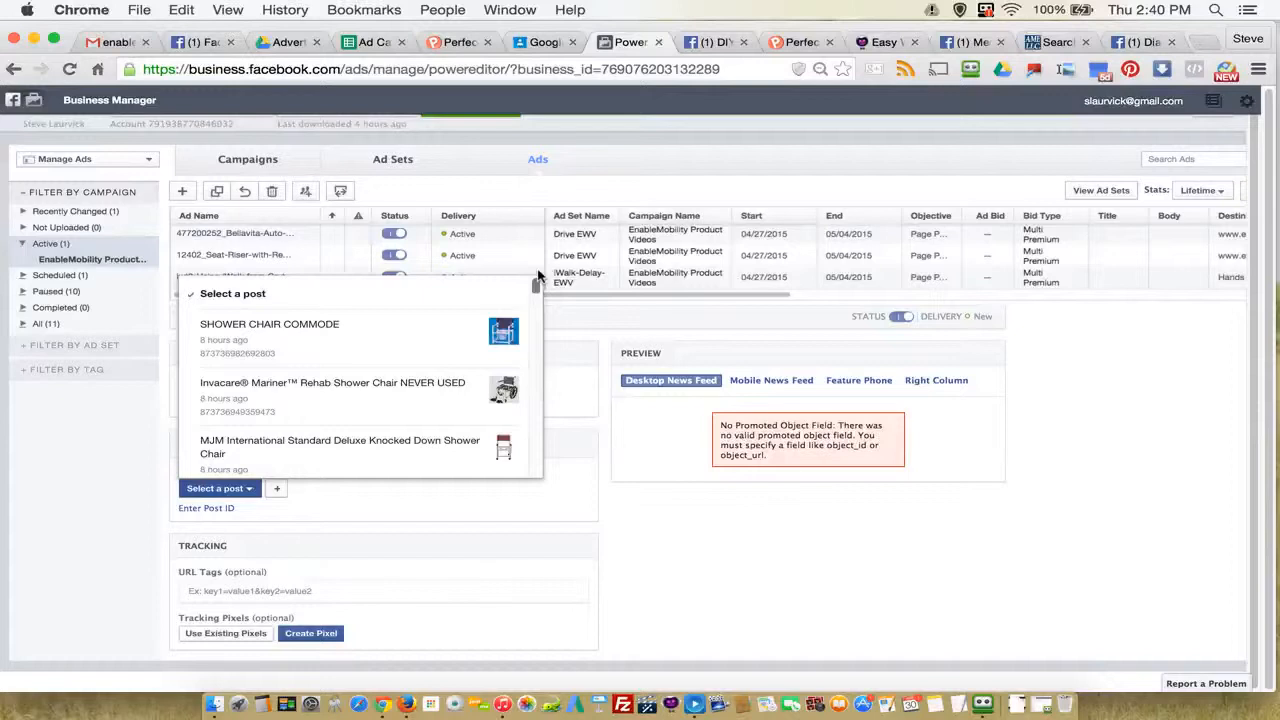
{"action": "scroll", "coordinate": [495, 415], "scroll_direction": "down", "scroll_amount": 4}
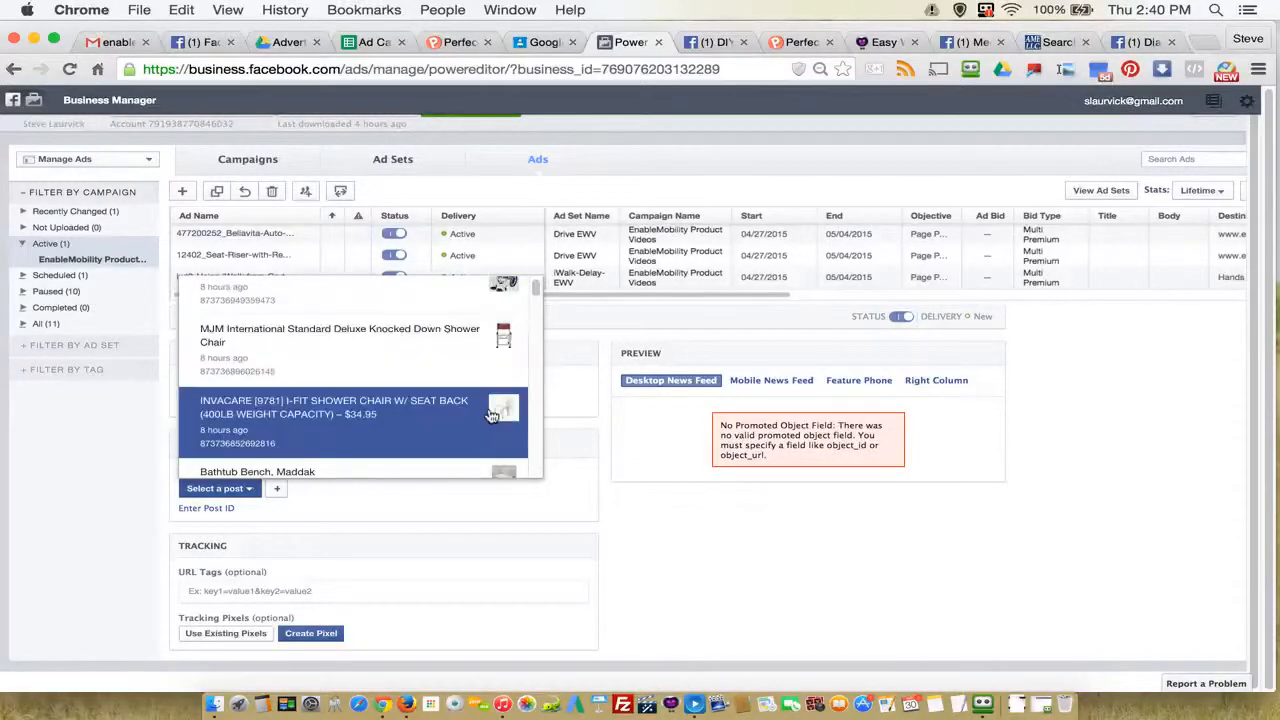
{"action": "scroll", "coordinate": [425, 427], "scroll_direction": "down", "scroll_amount": 2}
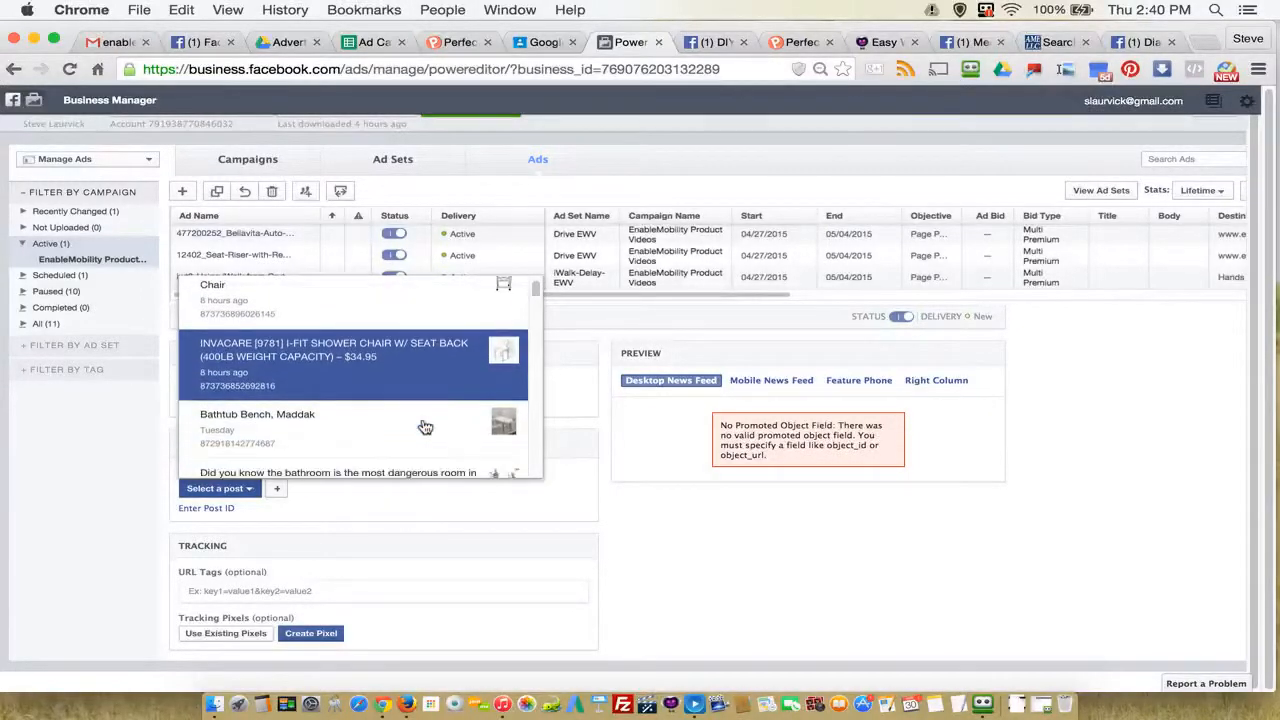
{"action": "scroll", "coordinate": [425, 427], "scroll_direction": "down", "scroll_amount": 2}
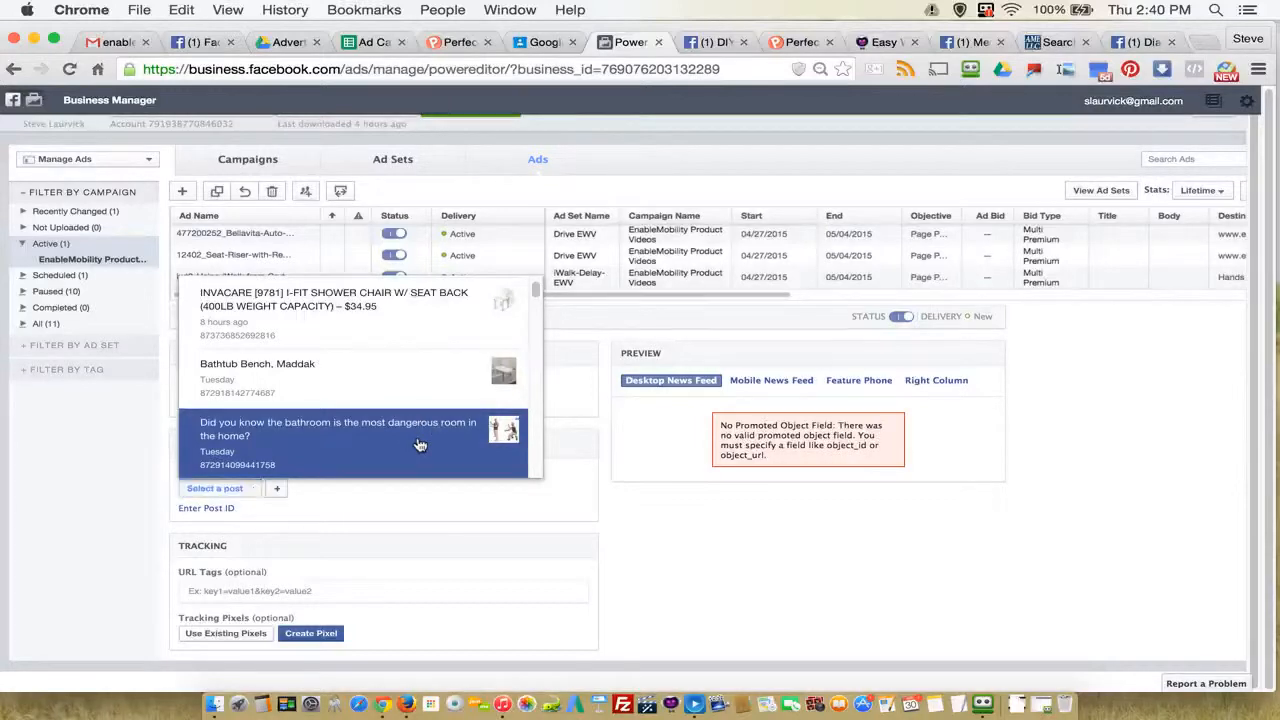
{"action": "left_click", "coordinate": [420, 445]}
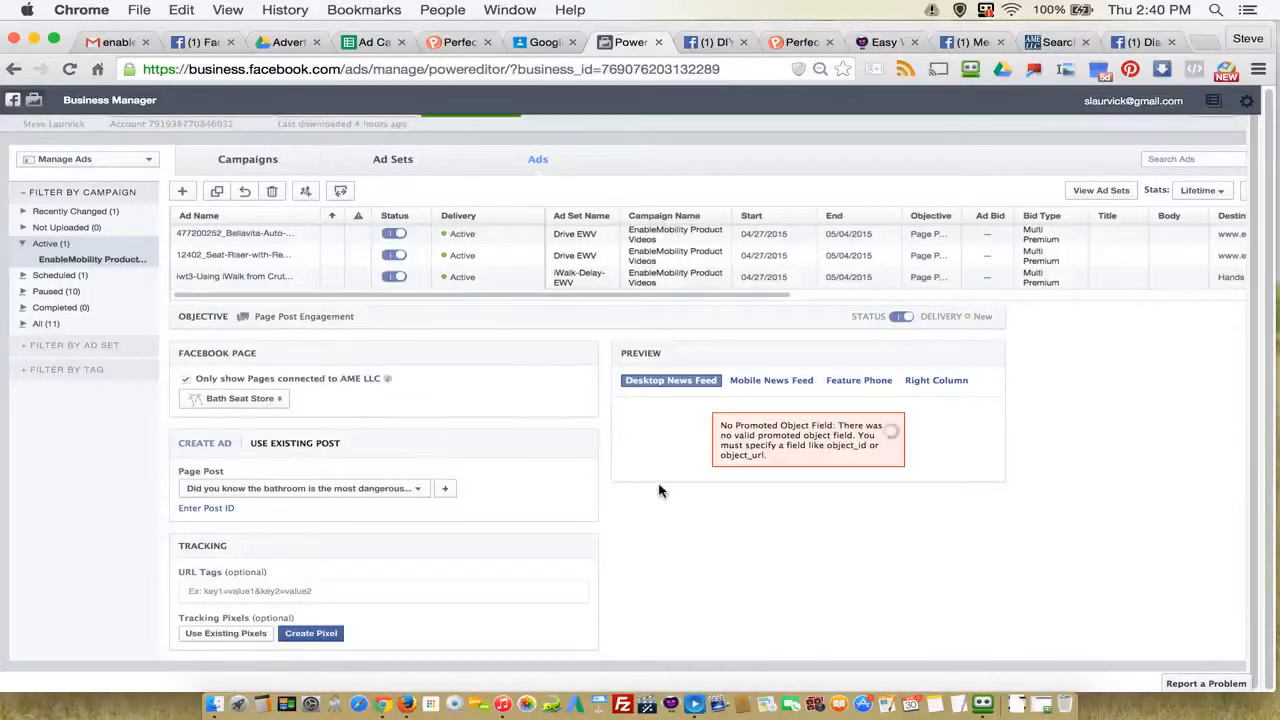
Step: Switch to Easy Web Video and resubmit the tracking codes of the 8000_EZ-Adjust-Bed-Rail-with-Pouch-J video
{"action": "left_click", "coordinate": [883, 42]}
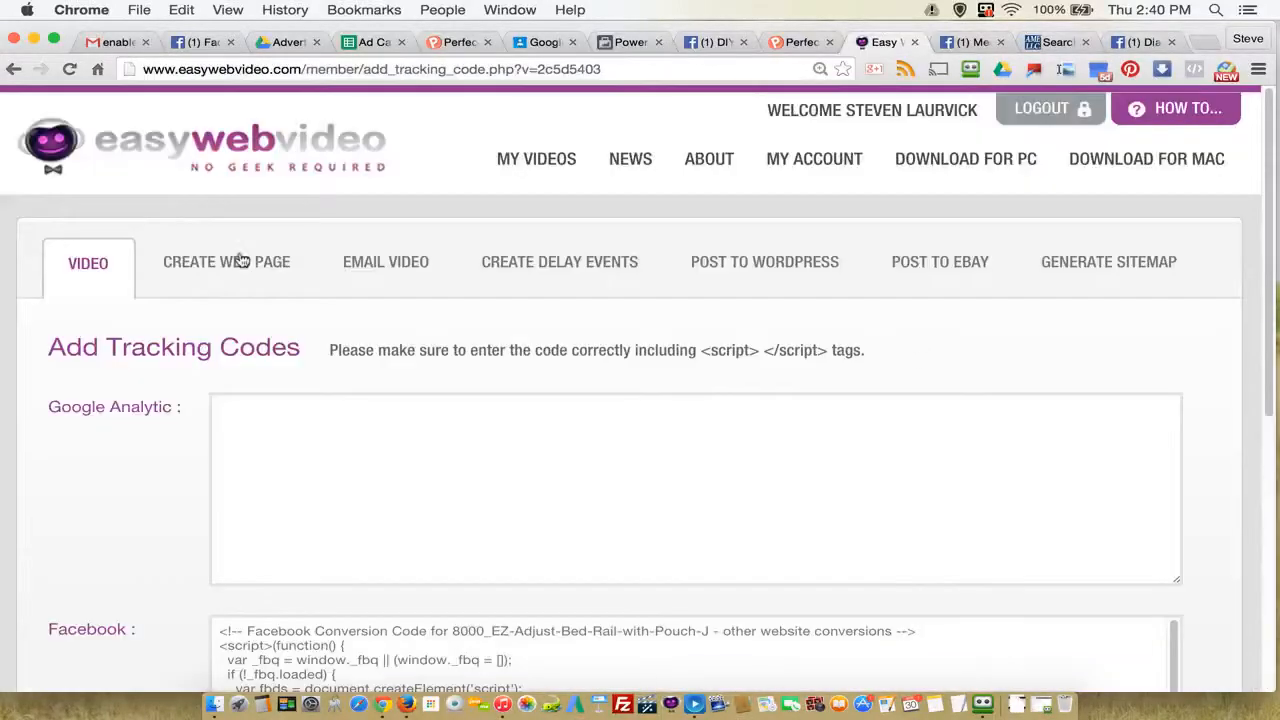
{"action": "scroll", "coordinate": [763, 377], "scroll_direction": "down", "scroll_amount": 10}
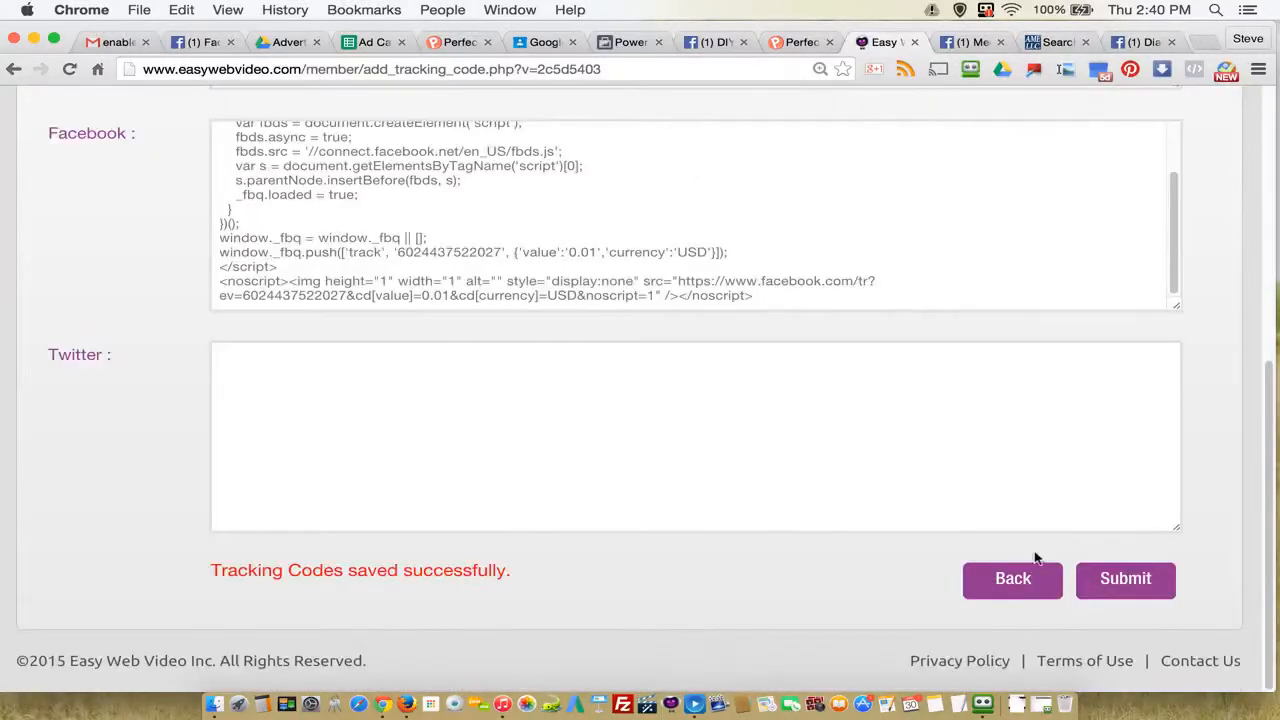
{"action": "left_click", "coordinate": [1124, 599]}
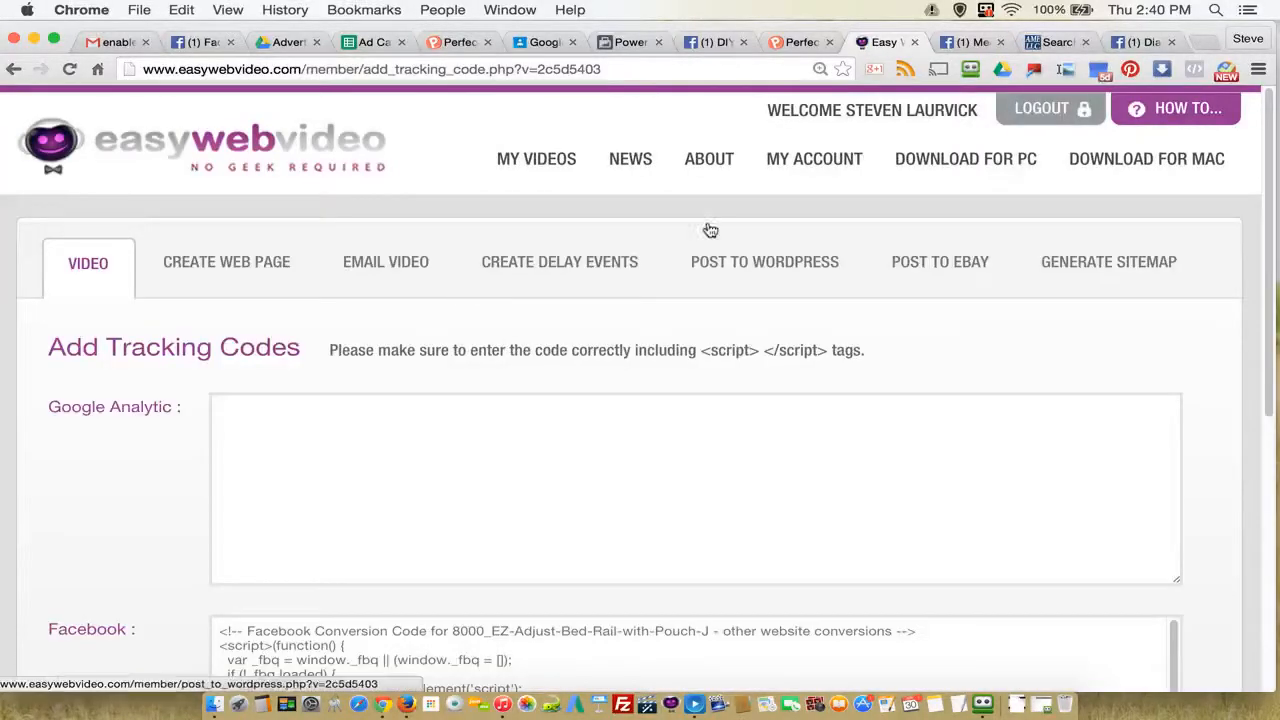
Step: Open the *STANDER folder in My Videos and find the 9000_Curve-Grab-Bar-J video
{"action": "left_click", "coordinate": [540, 160]}
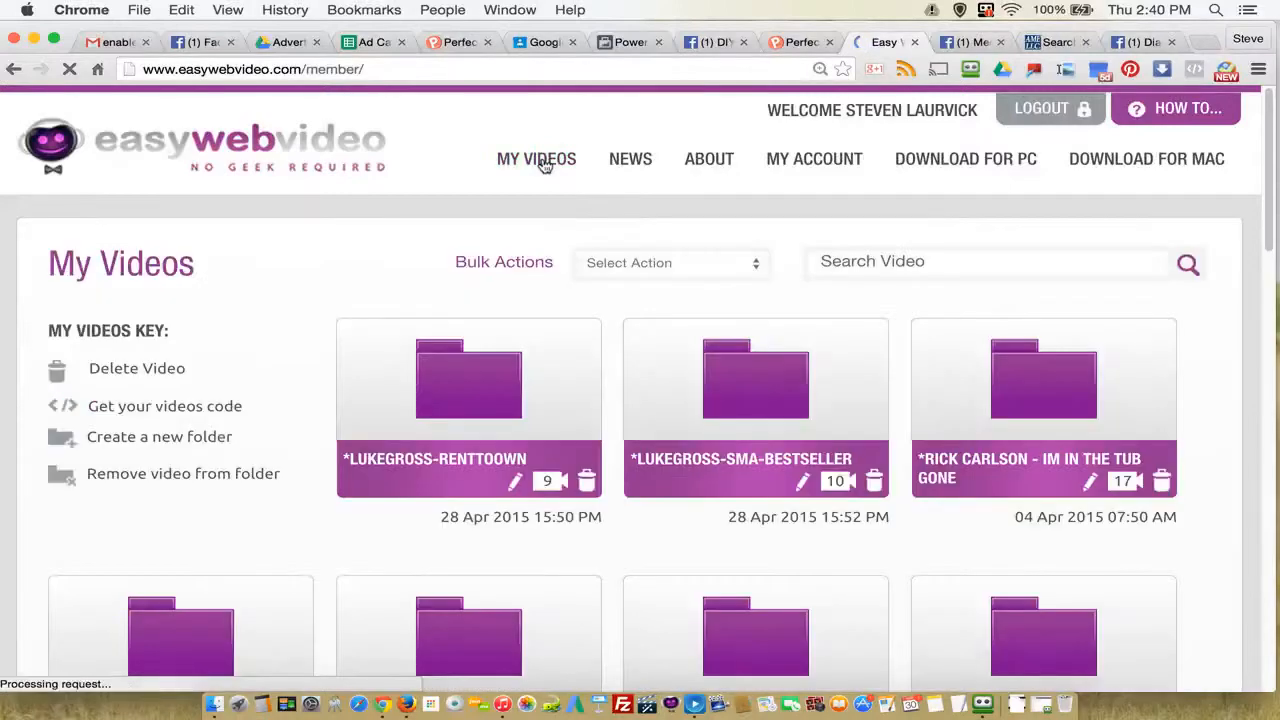
{"action": "scroll", "coordinate": [720, 405], "scroll_direction": "down", "scroll_amount": 1}
{"action": "scroll", "coordinate": [720, 405], "scroll_direction": "down", "scroll_amount": 2}
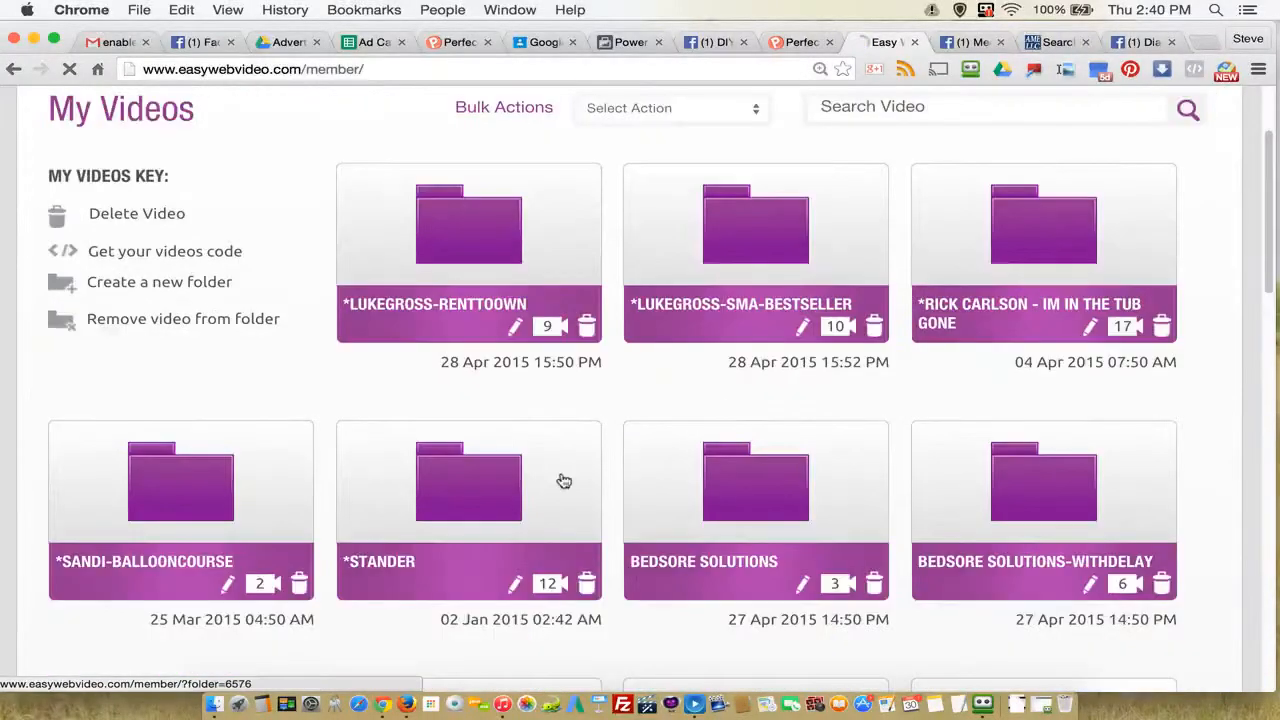
{"action": "left_click", "coordinate": [480, 497]}
{"action": "scroll", "coordinate": [480, 497], "scroll_direction": "down", "scroll_amount": 2}
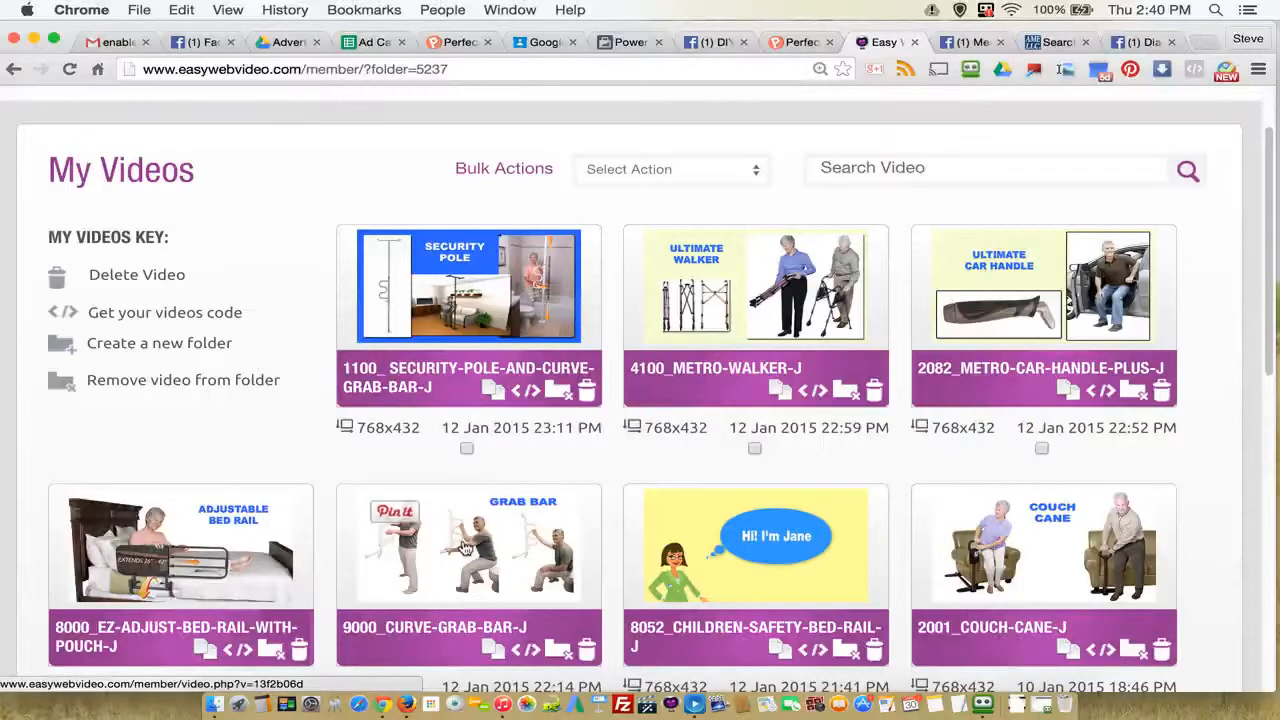
Step: Return to Power Editor and check the existing conversion-tracking pixels for a Curve Grab Bar one, selecting none
{"action": "left_click", "coordinate": [638, 42]}
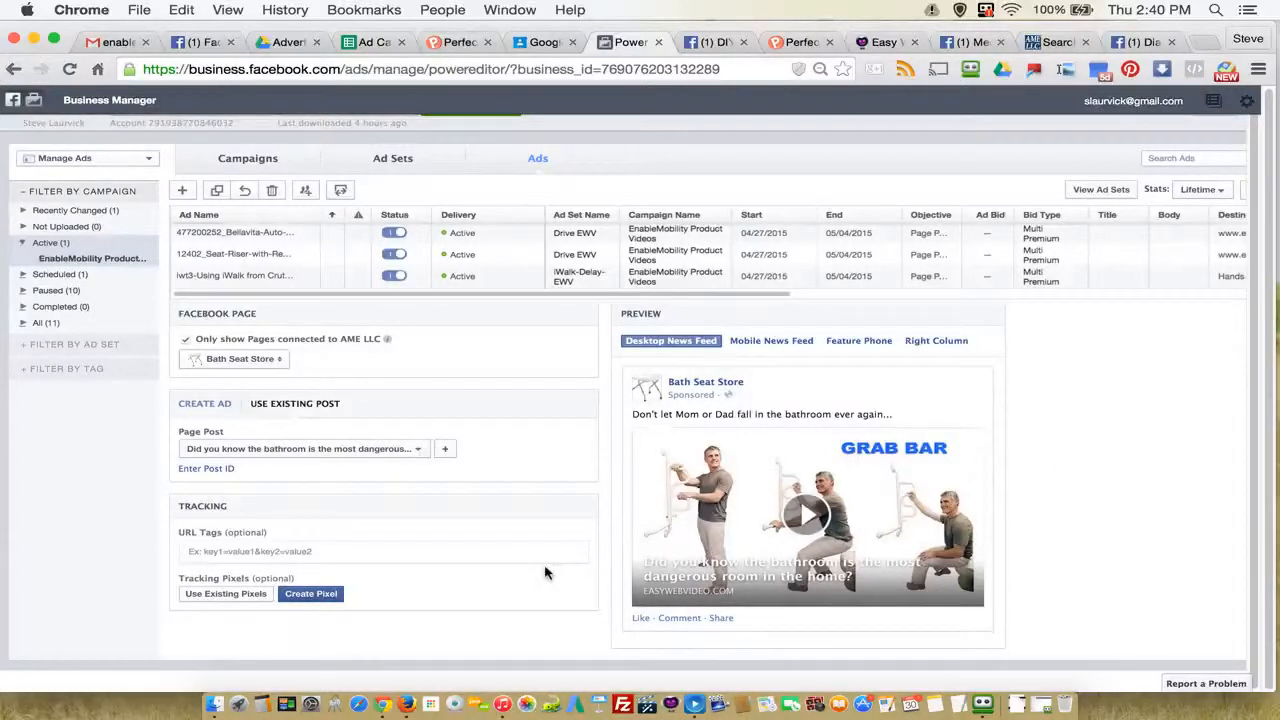
{"action": "left_click", "coordinate": [218, 596]}
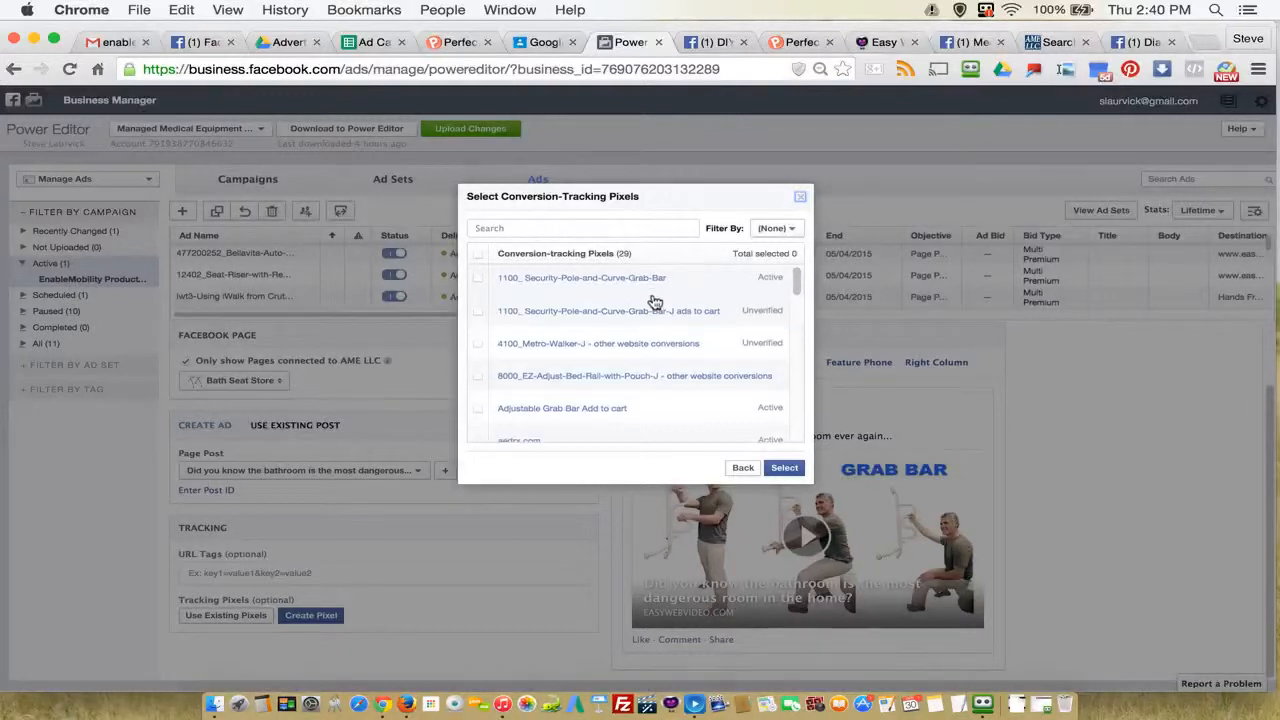
{"action": "scroll", "coordinate": [650, 300], "scroll_direction": "down", "scroll_amount": 1}
{"action": "scroll", "coordinate": [655, 303], "scroll_direction": "down", "scroll_amount": 1}
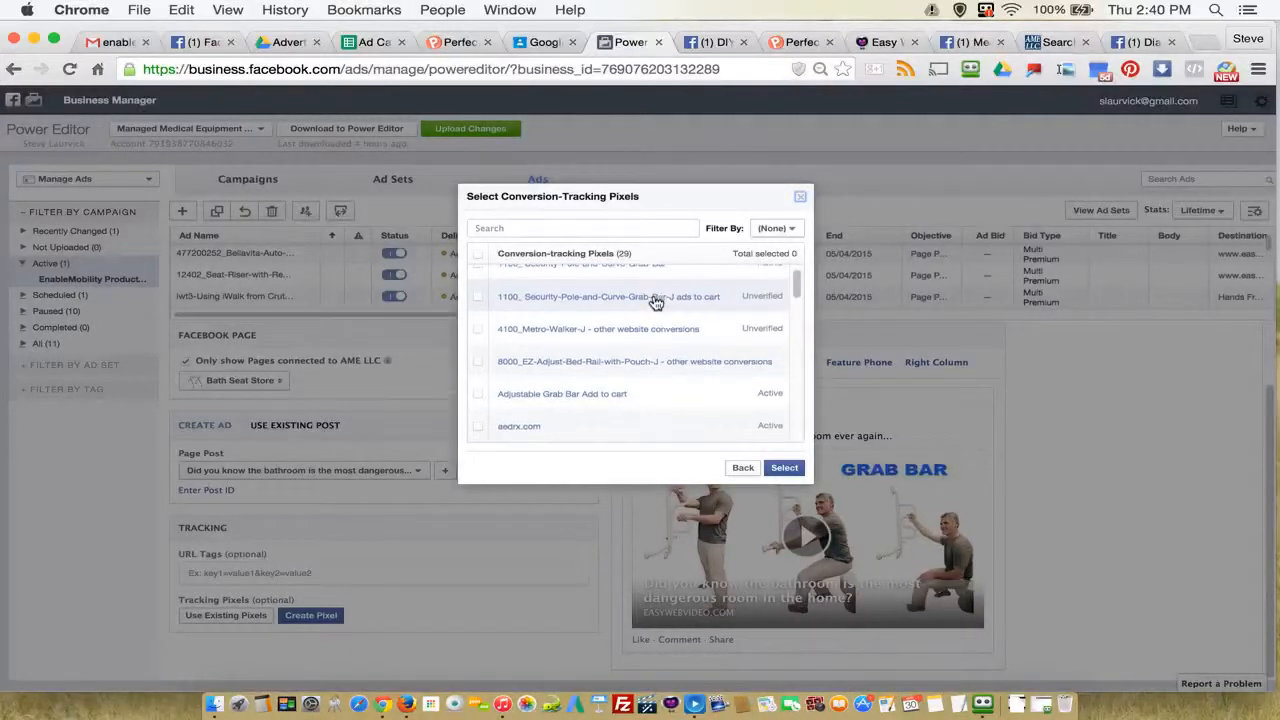
{"action": "scroll", "coordinate": [652, 301], "scroll_direction": "down", "scroll_amount": 2}
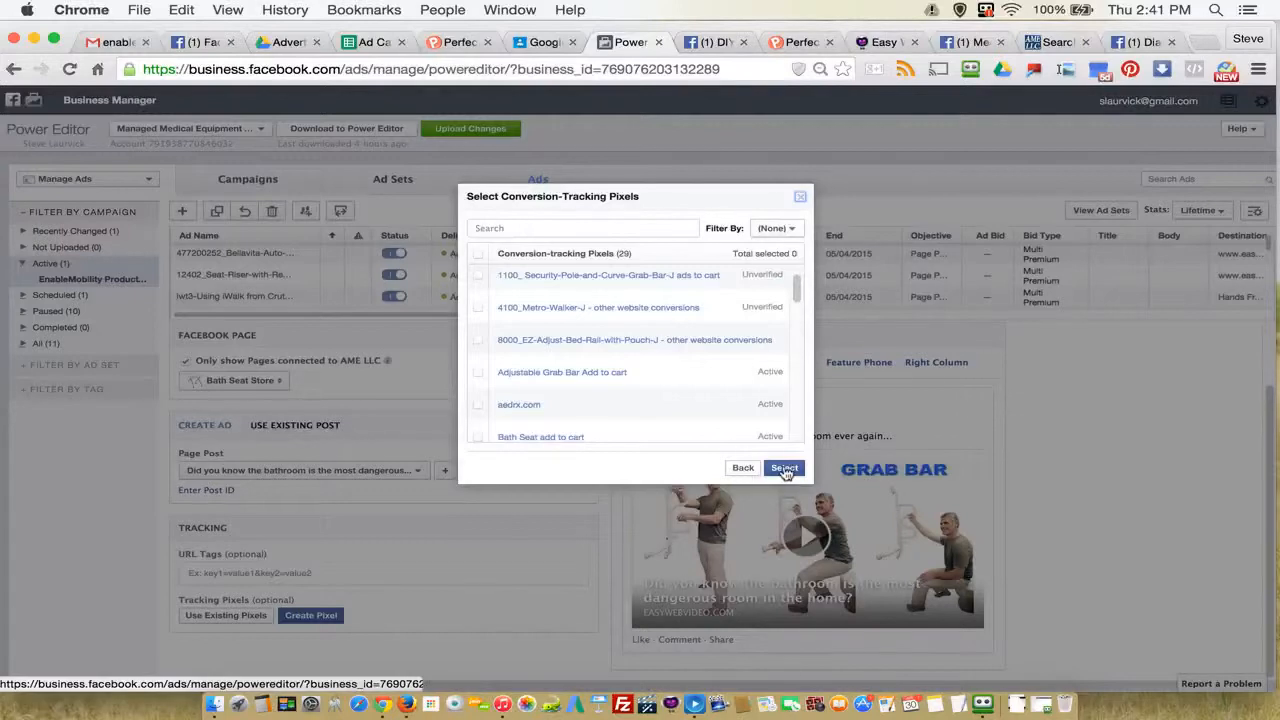
{"action": "left_click", "coordinate": [801, 199]}
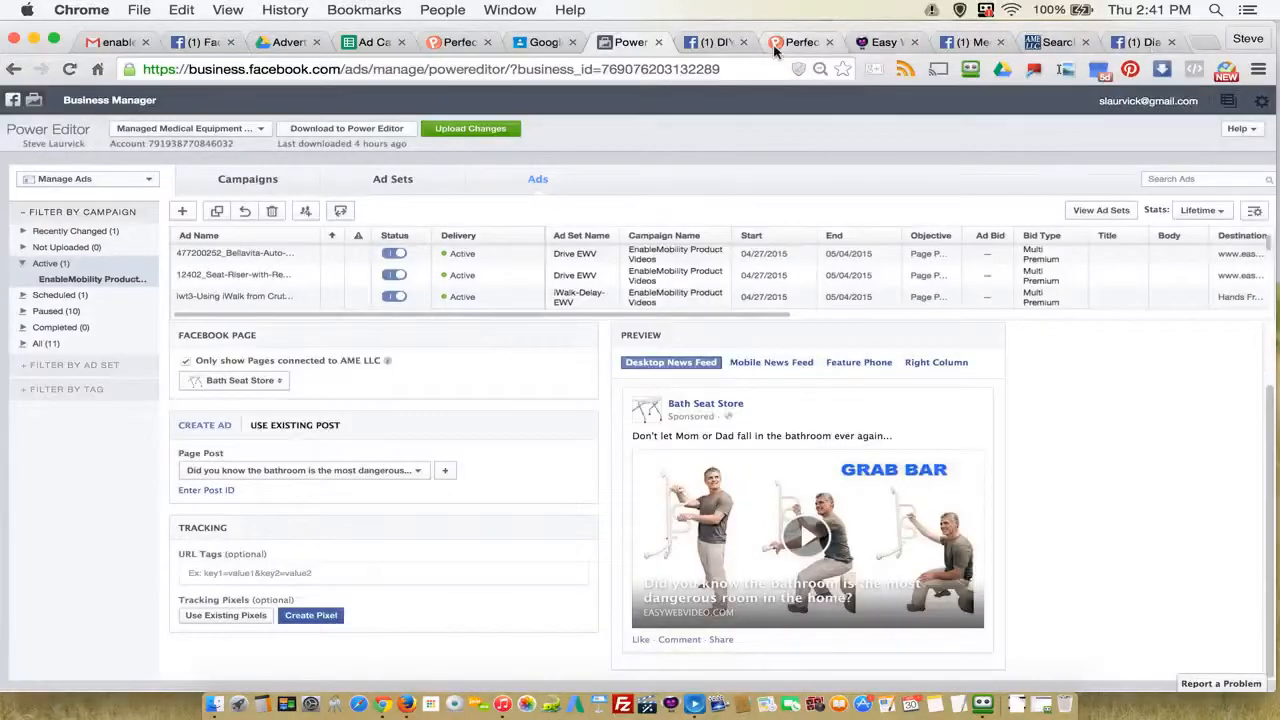
Step: In Easy Web Video, open the 9000_Curve-Grab-Bar-J video and go to its tracking codes form
{"action": "left_click", "coordinate": [882, 42]}
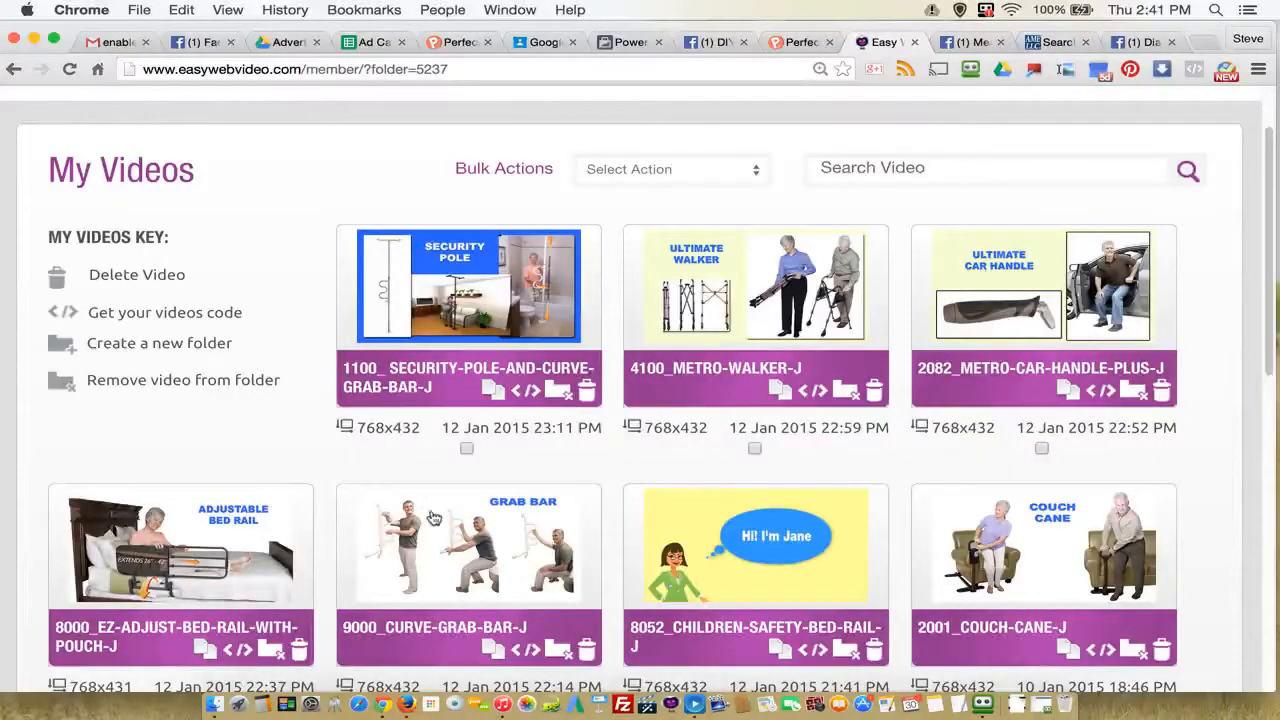
{"action": "left_click", "coordinate": [455, 573]}
{"action": "scroll", "coordinate": [457, 571], "scroll_direction": "down", "scroll_amount": 10}
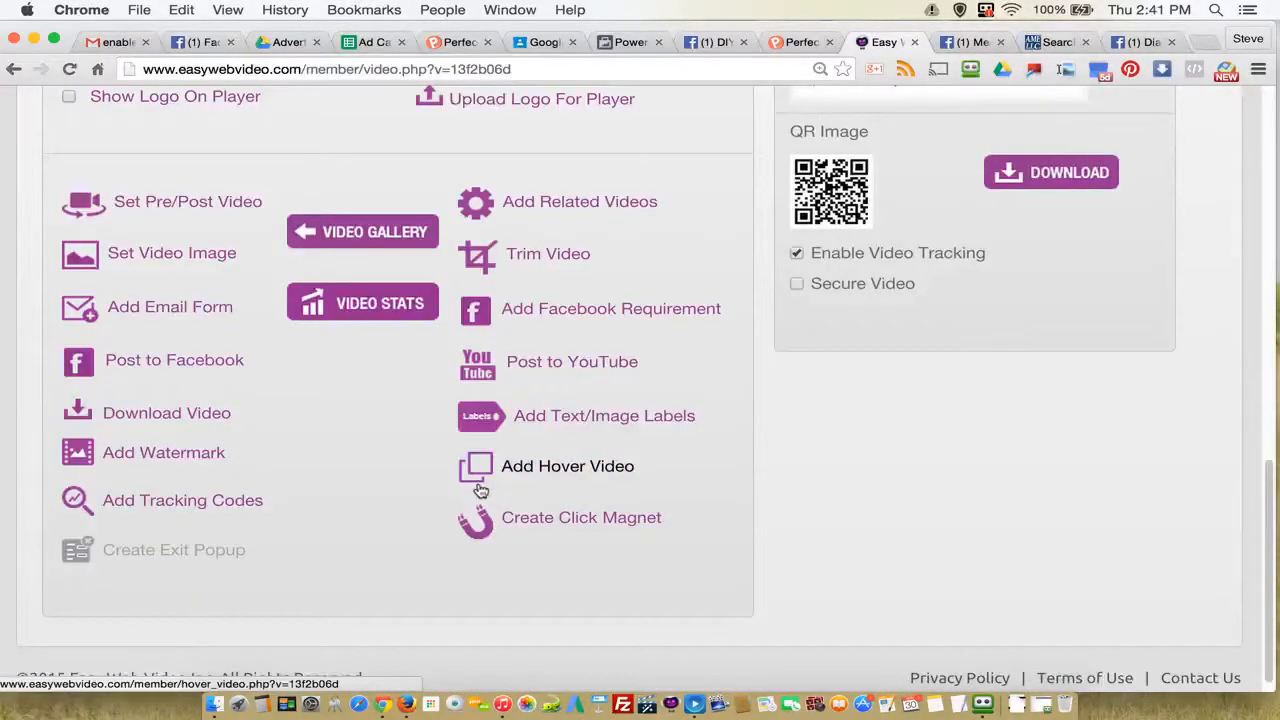
{"action": "left_click", "coordinate": [170, 503]}
{"action": "scroll", "coordinate": [1029, 540], "scroll_direction": "down", "scroll_amount": 5}
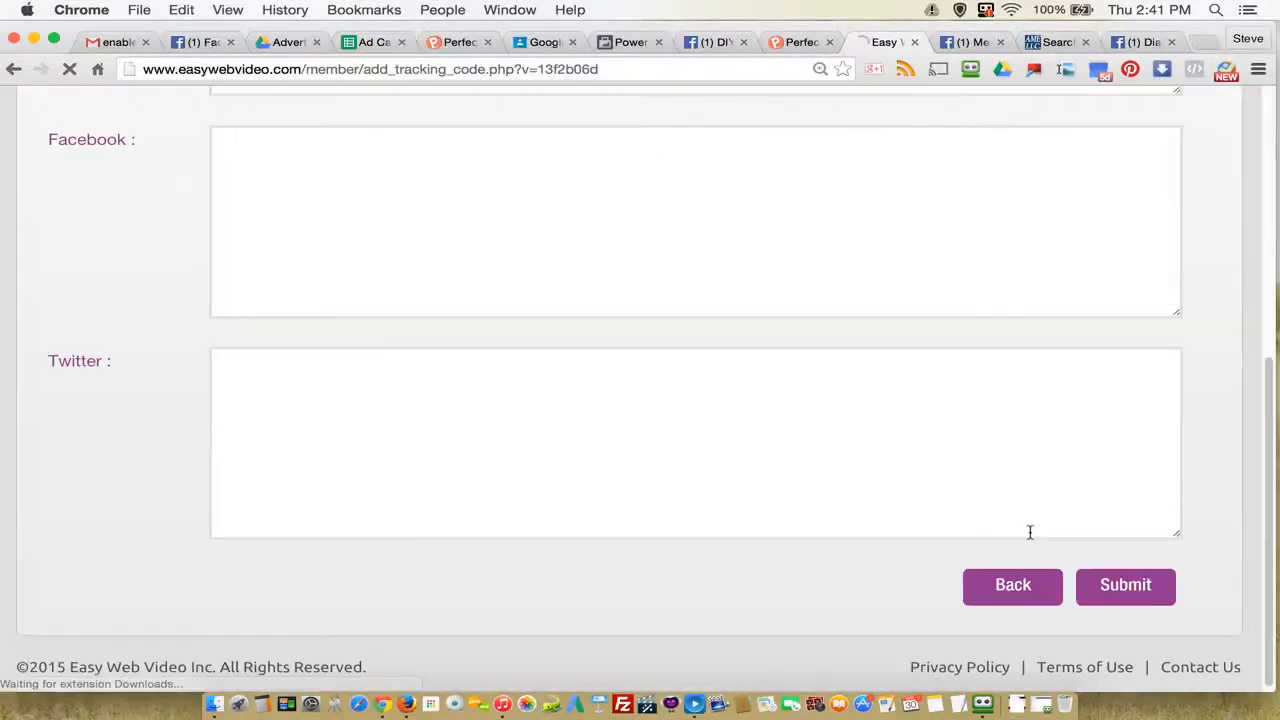
{"action": "left_click", "coordinate": [571, 443]}
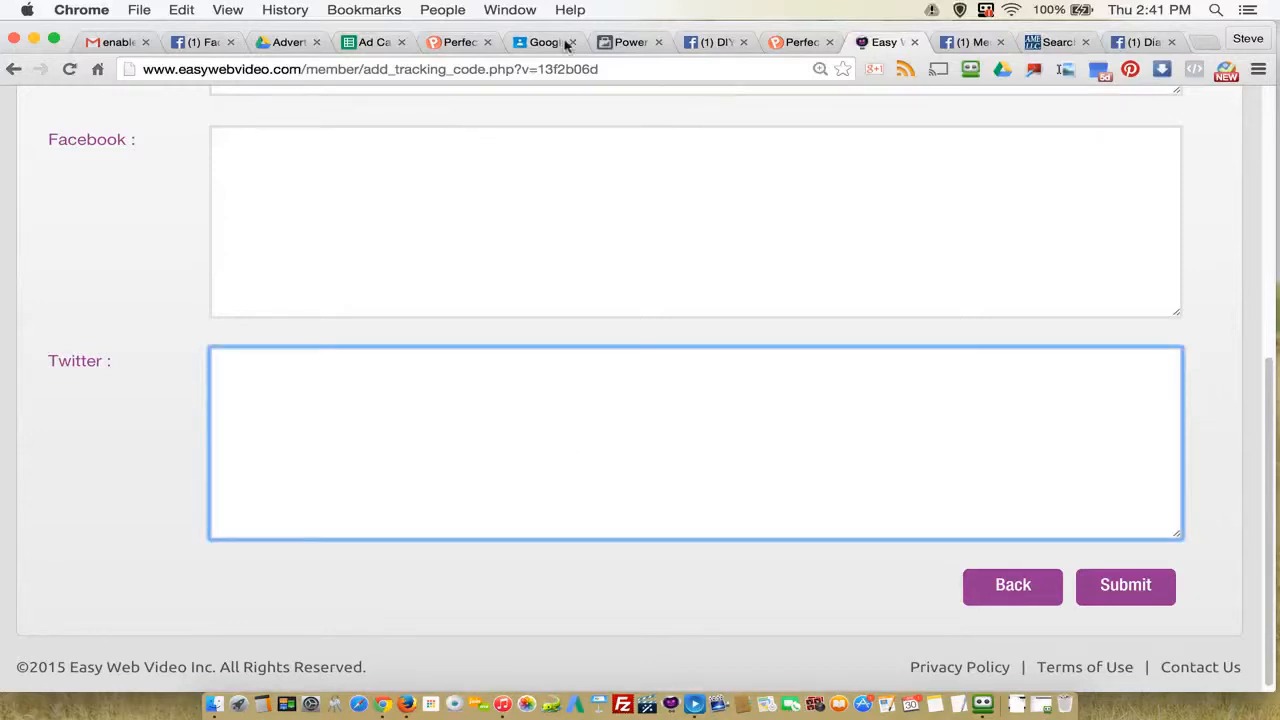
Step: Copy the product name 9000_Curve-Grab-Bar from cell C84 of the Ad Campaign Blueprint spreadsheet
{"action": "left_click", "coordinate": [373, 42]}
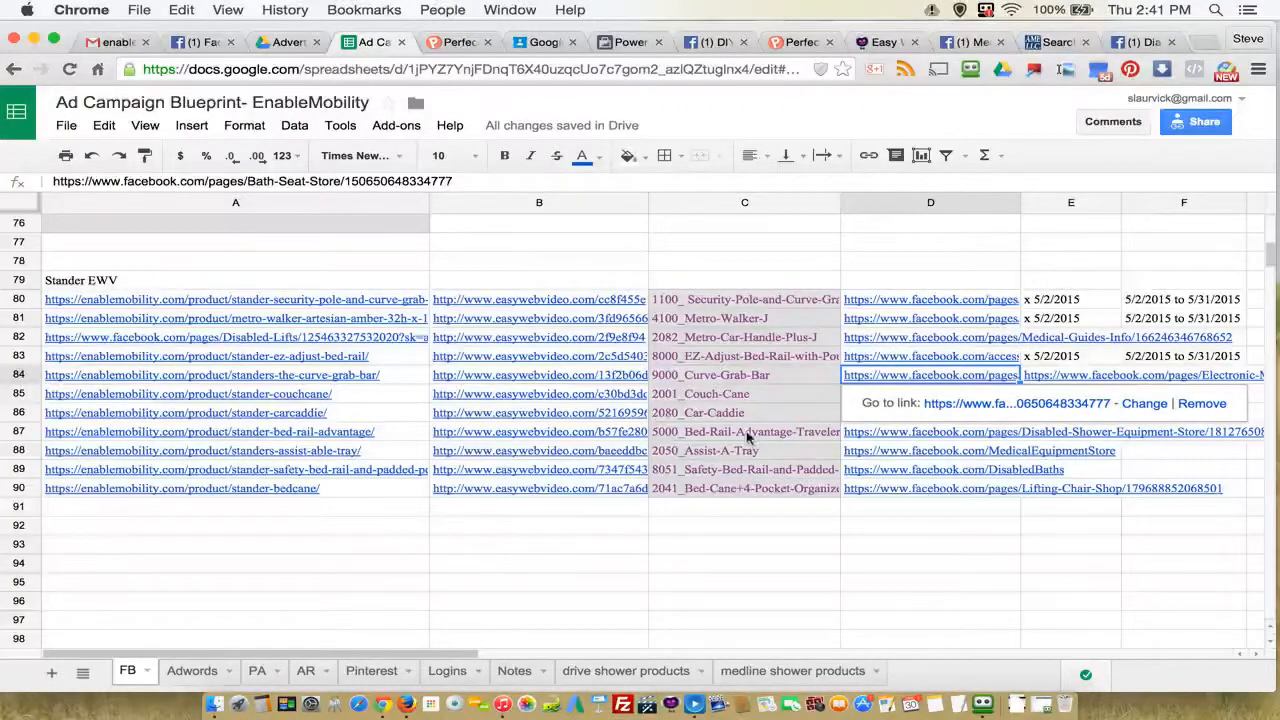
{"action": "left_click", "coordinate": [740, 382]}
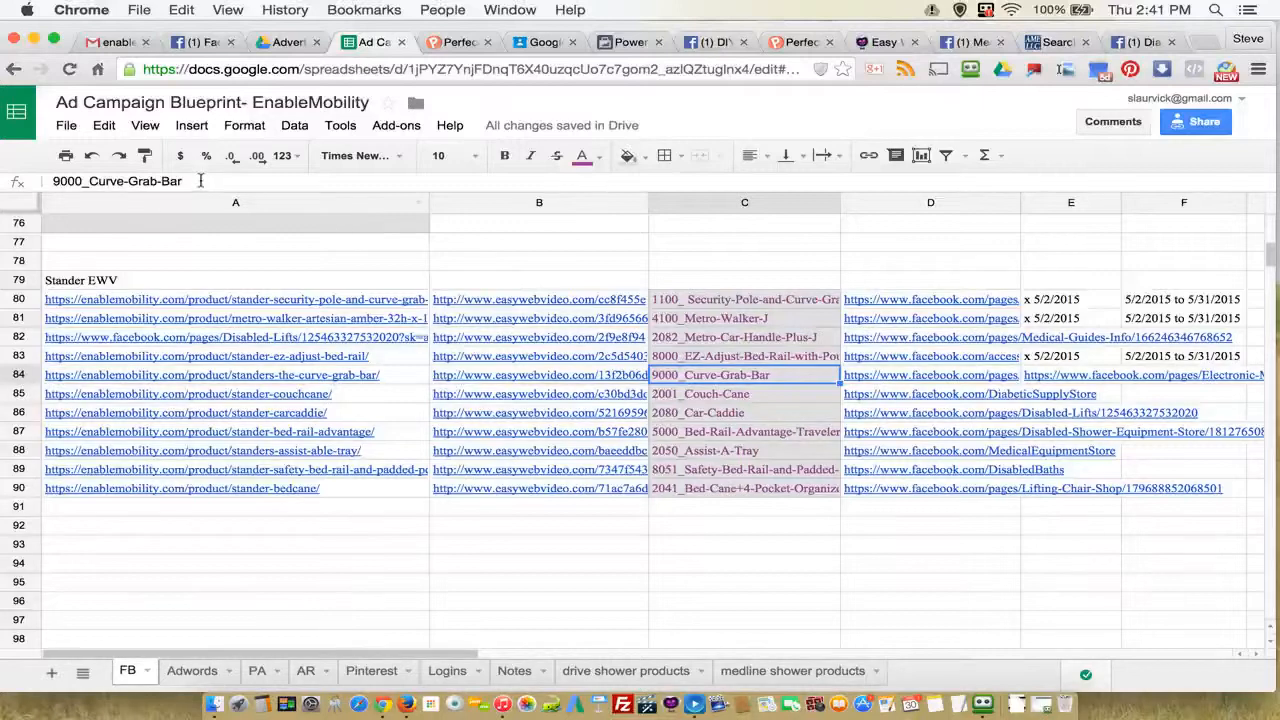
{"action": "left_click_drag", "start_coordinate": [200, 181], "coordinate": [83, 195]}
{"action": "right_click", "coordinate": [83, 183]}
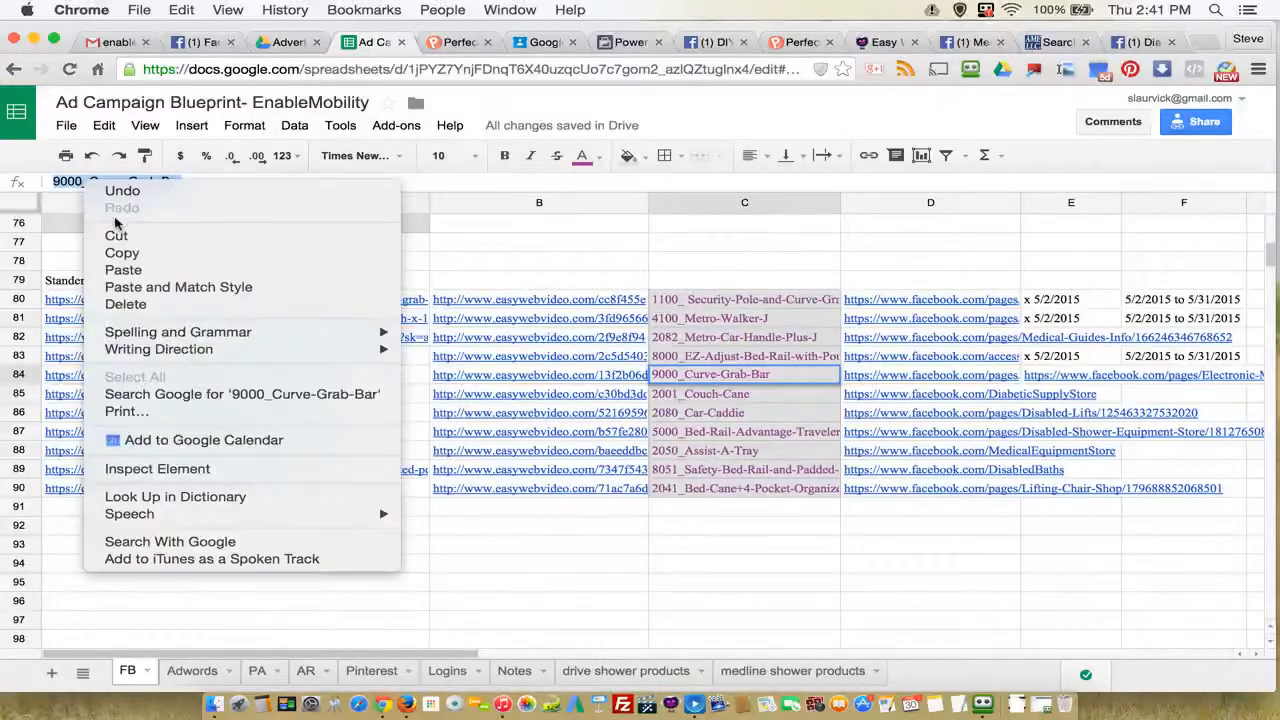
{"action": "left_click", "coordinate": [120, 251]}
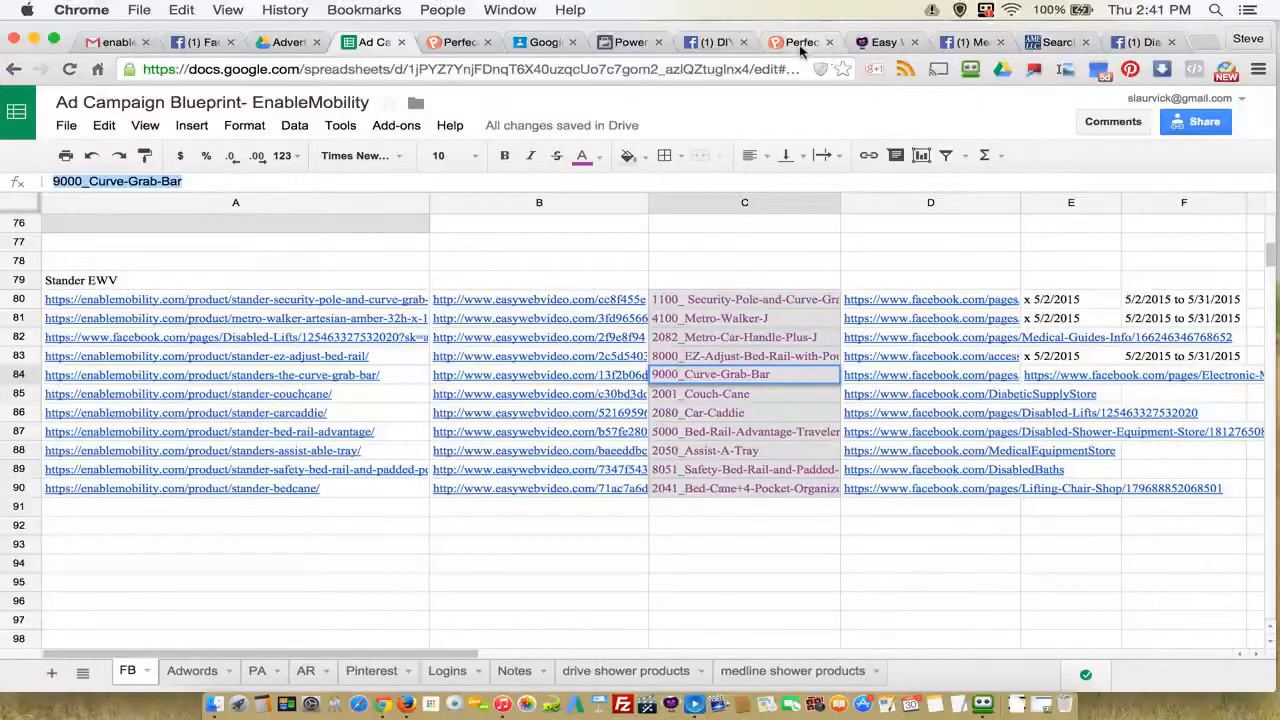
Step: In Power Editor, create an Other Website Conversions pixel for the ad, named "9000_Curve-Grab-Bar - other"
{"action": "left_click", "coordinate": [634, 42]}
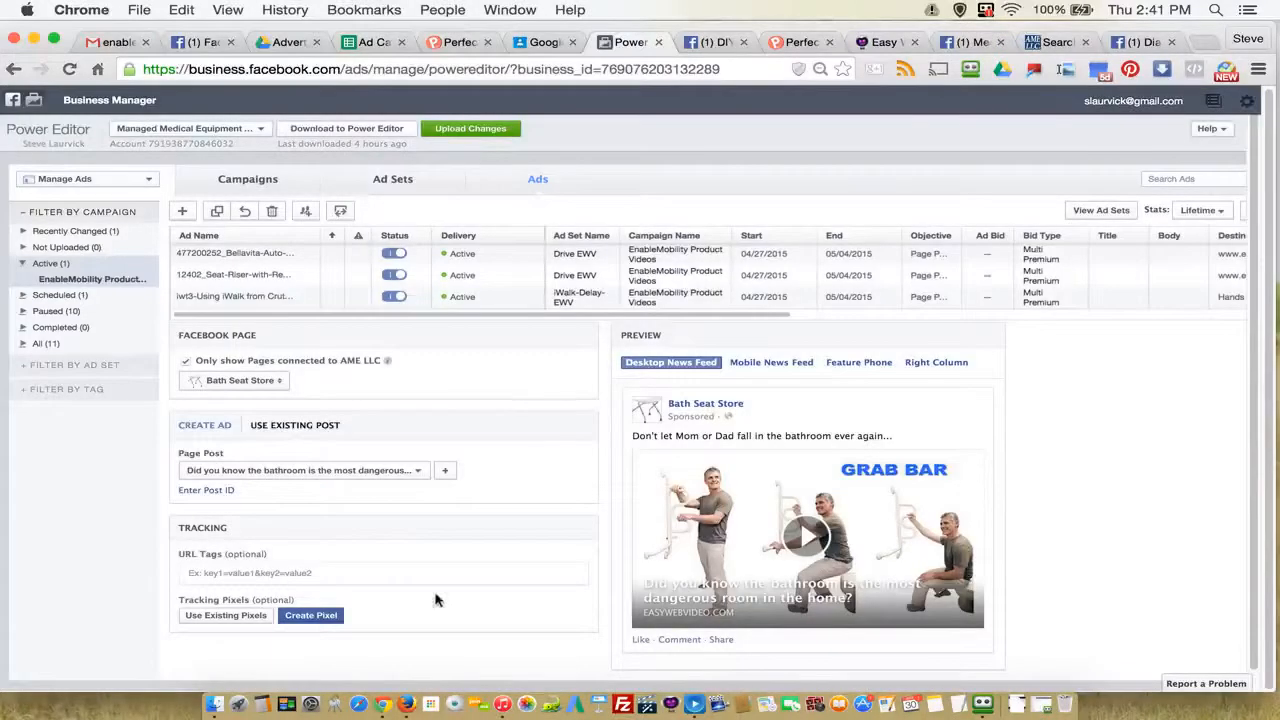
{"action": "scroll", "coordinate": [440, 586], "scroll_direction": "down", "scroll_amount": 1}
{"action": "left_click", "coordinate": [322, 597]}
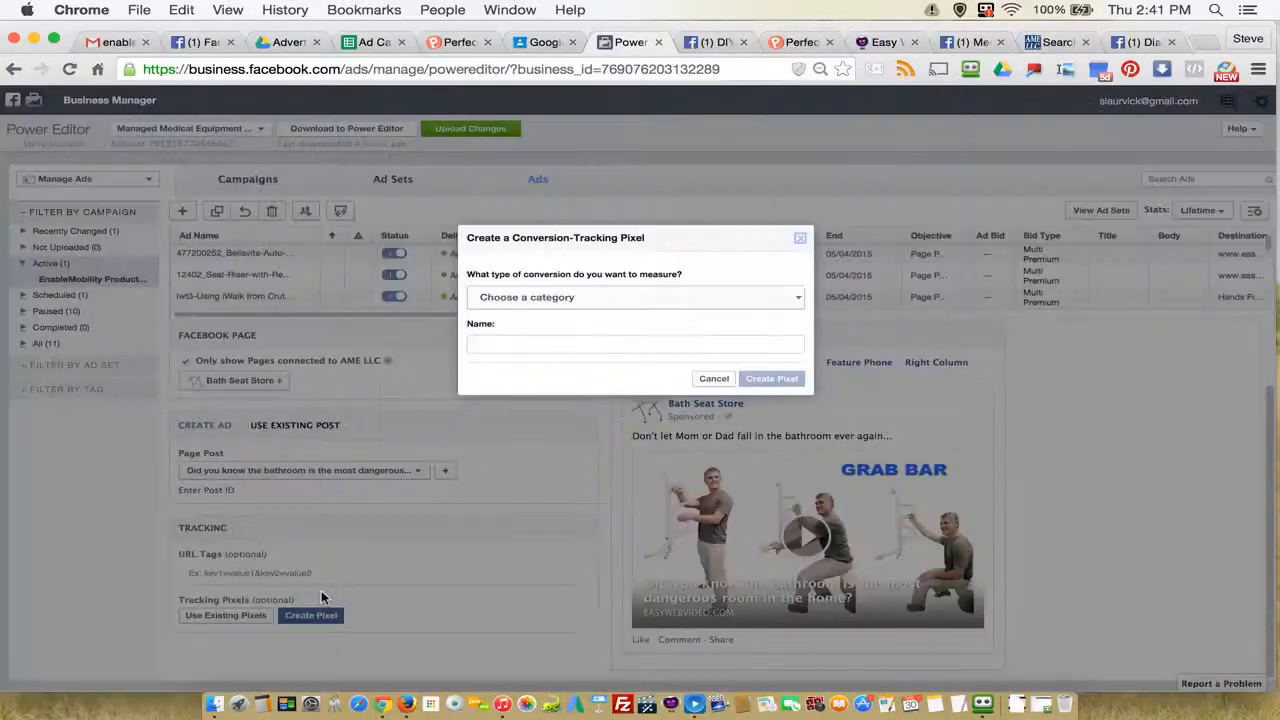
{"action": "left_click", "coordinate": [558, 300]}
{"action": "left_click", "coordinate": [540, 402]}
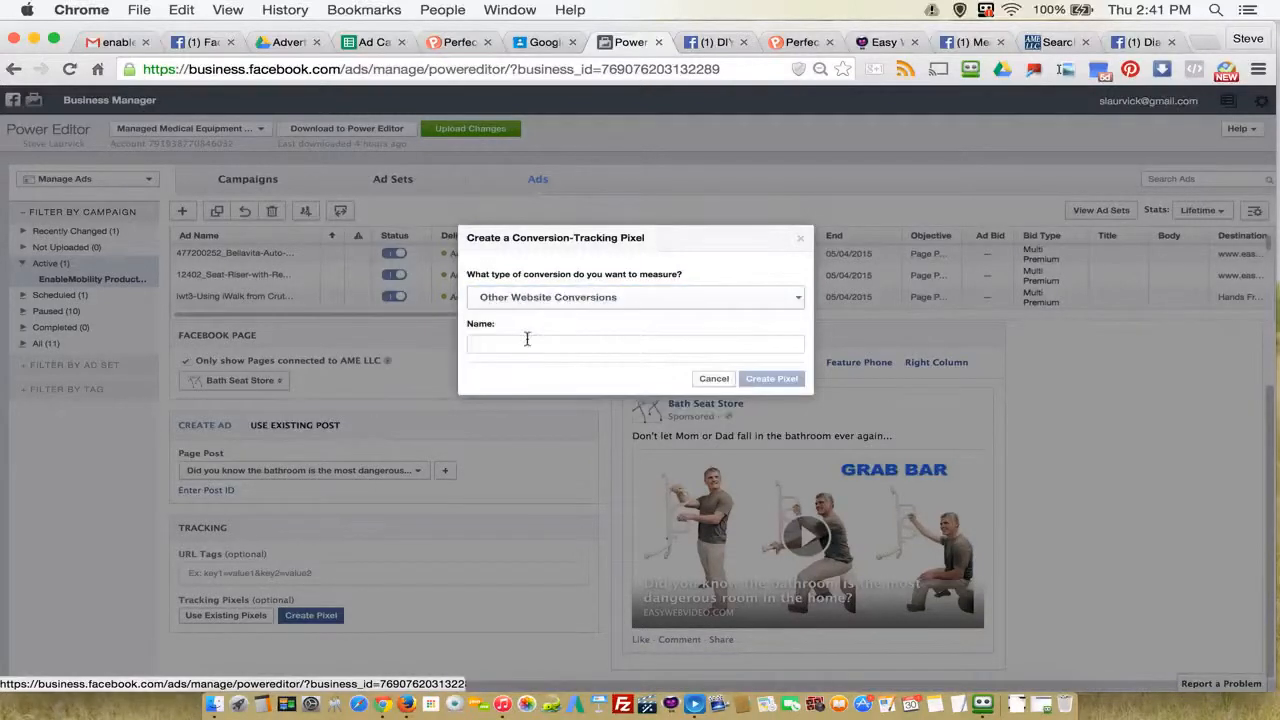
{"action": "right_click", "coordinate": [508, 345]}
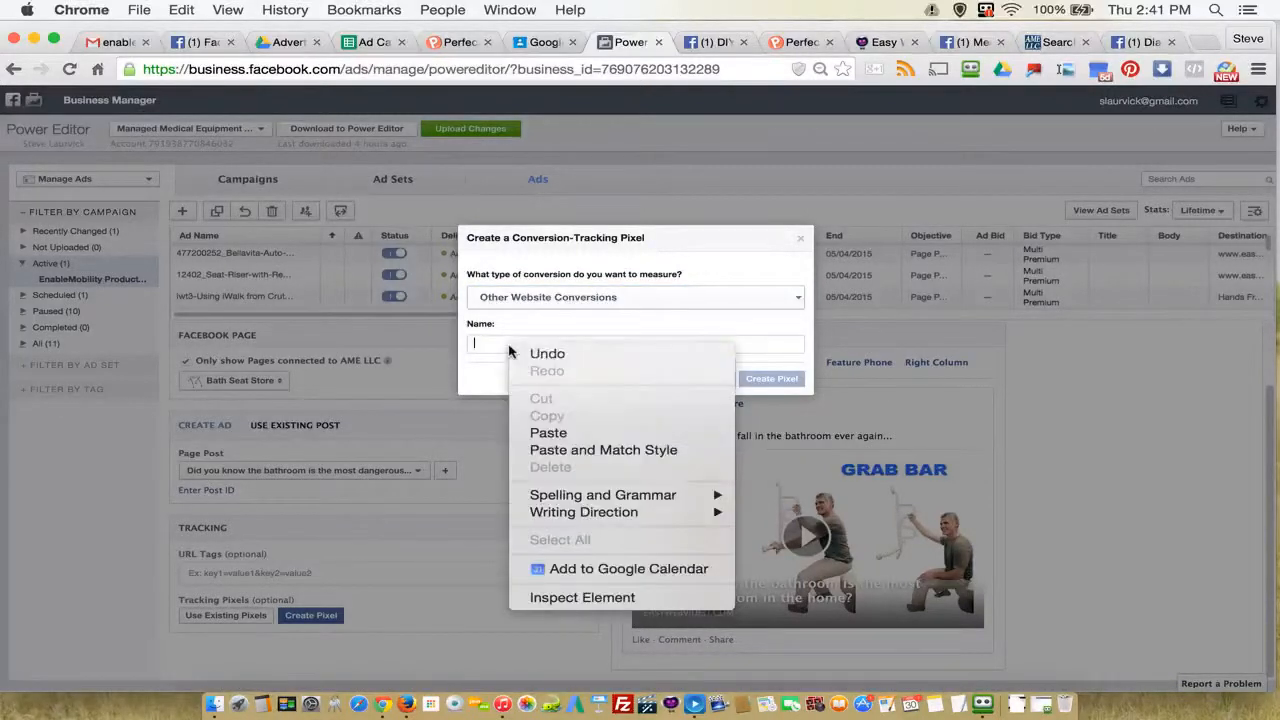
{"action": "left_click", "coordinate": [548, 433]}
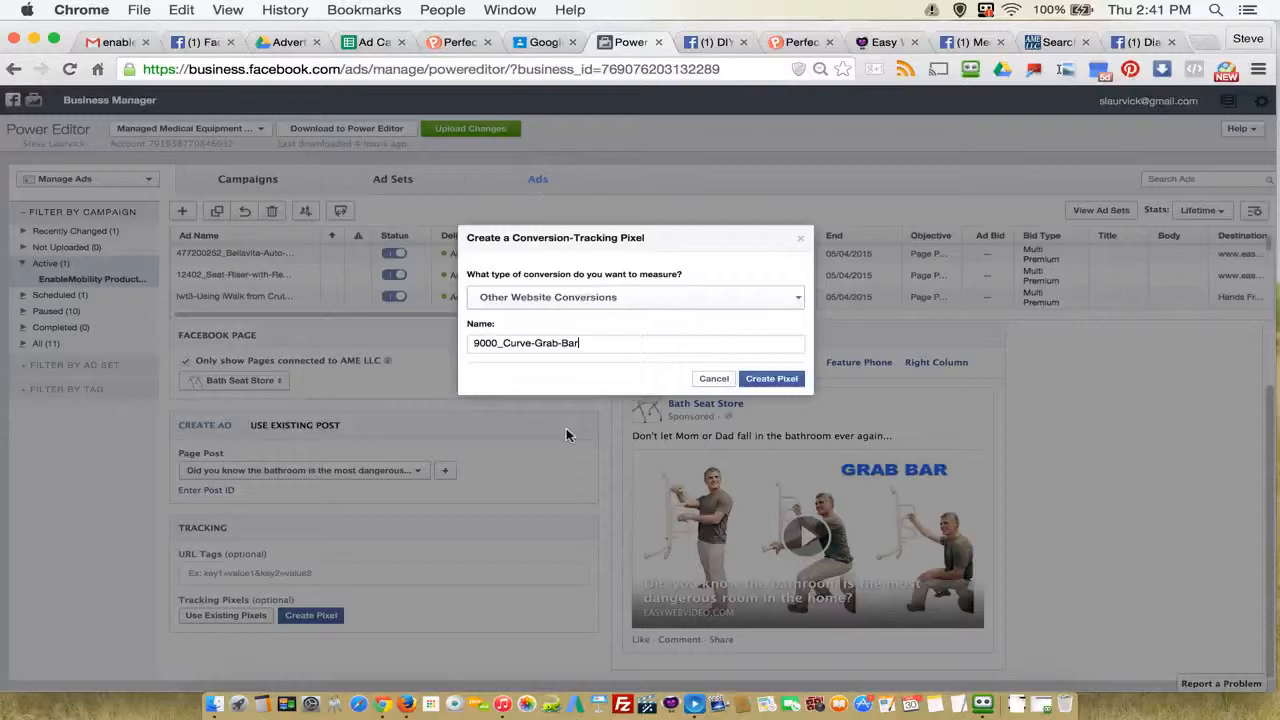
{"action": "type", "text": "- other"}
{"action": "left_click", "coordinate": [773, 382]}
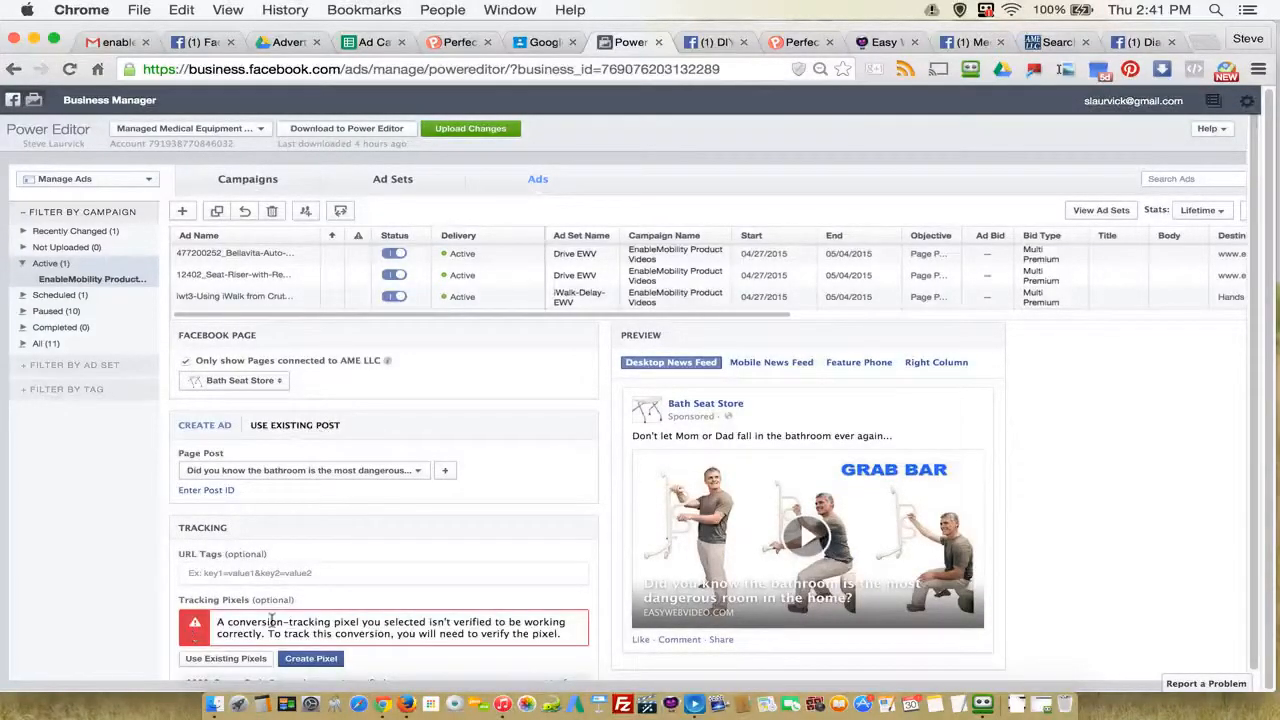
Step: Start verifying the 9000_Curve-Grab-Bar - other pixel with "I can add the pixel to my website" and copy its entire code
{"action": "scroll", "coordinate": [494, 607], "scroll_direction": "down", "scroll_amount": 3}
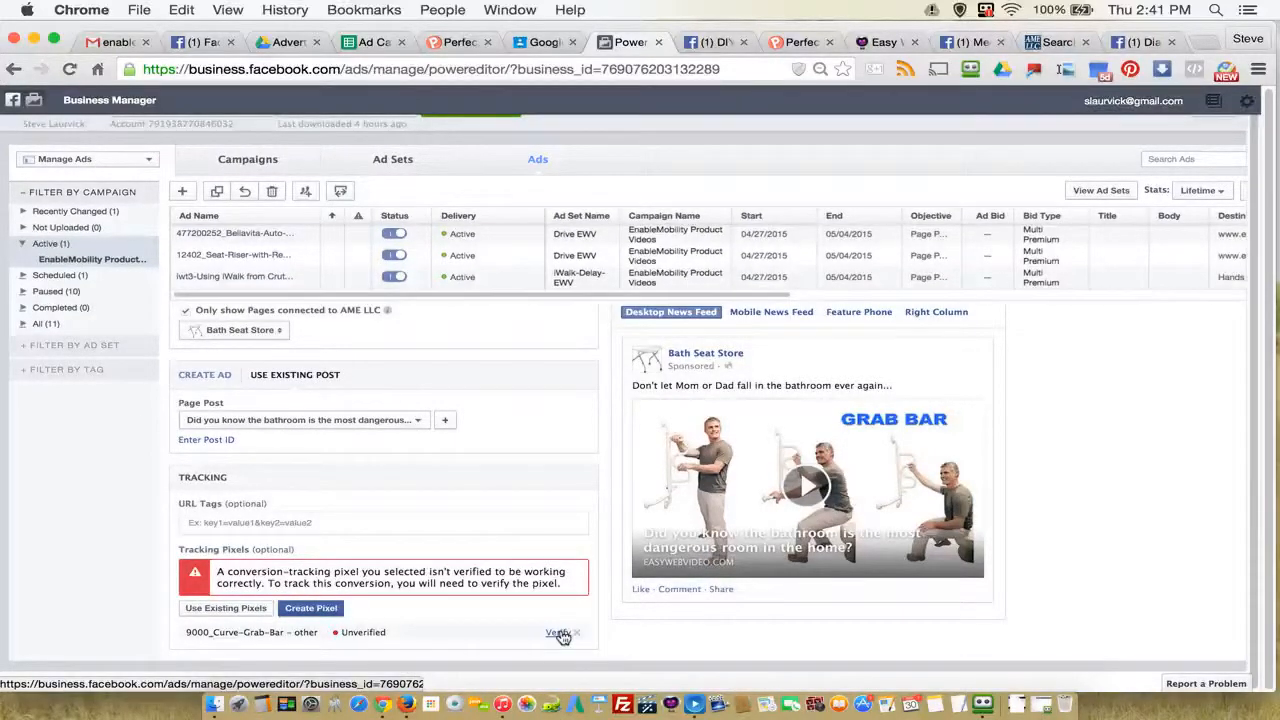
{"action": "left_click", "coordinate": [558, 633]}
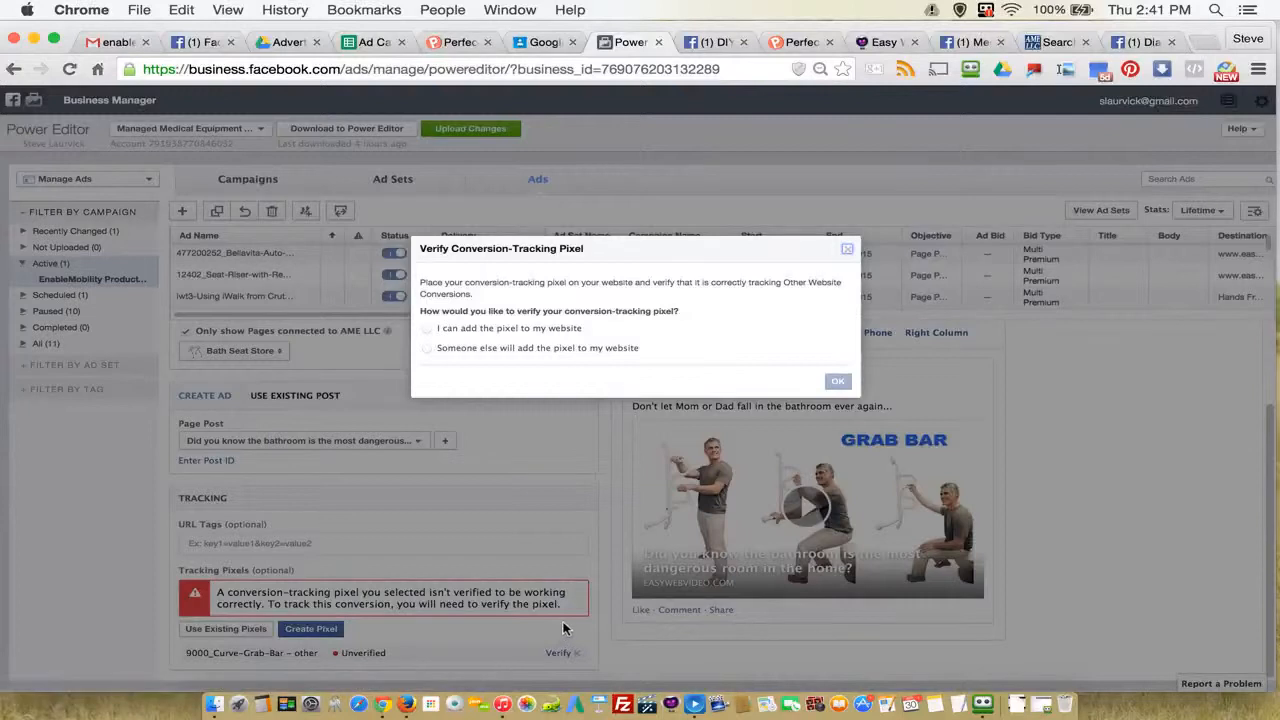
{"action": "left_click", "coordinate": [429, 329]}
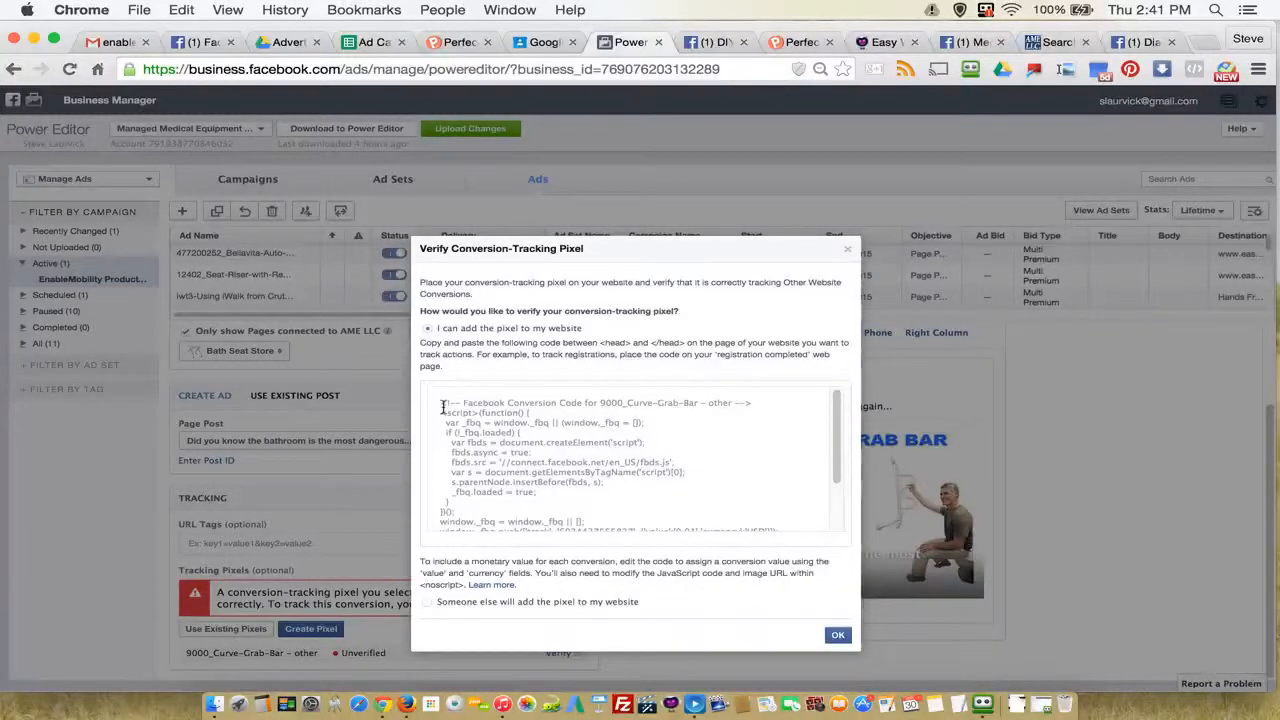
{"action": "left_click", "coordinate": [478, 418]}
{"action": "left_click", "coordinate": [580, 342]}
{"action": "left_click_drag", "start_coordinate": [443, 403], "coordinate": [562, 594]}
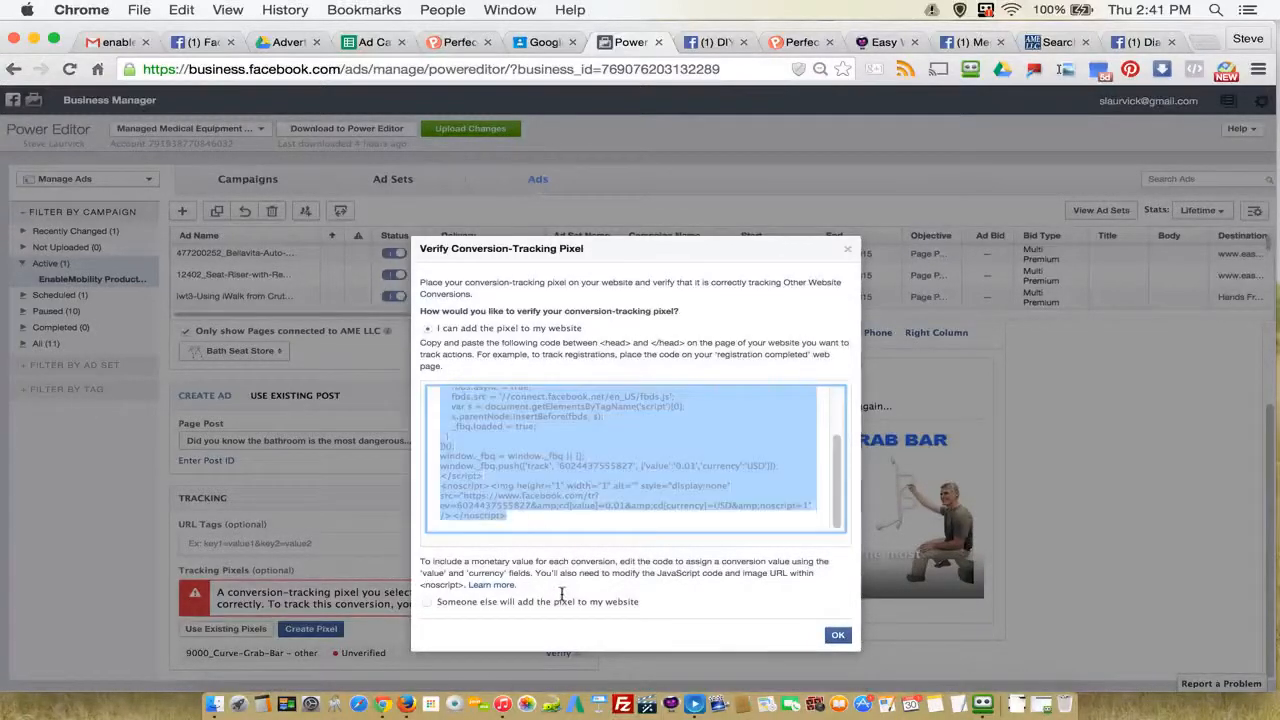
{"action": "right_click", "coordinate": [545, 428]}
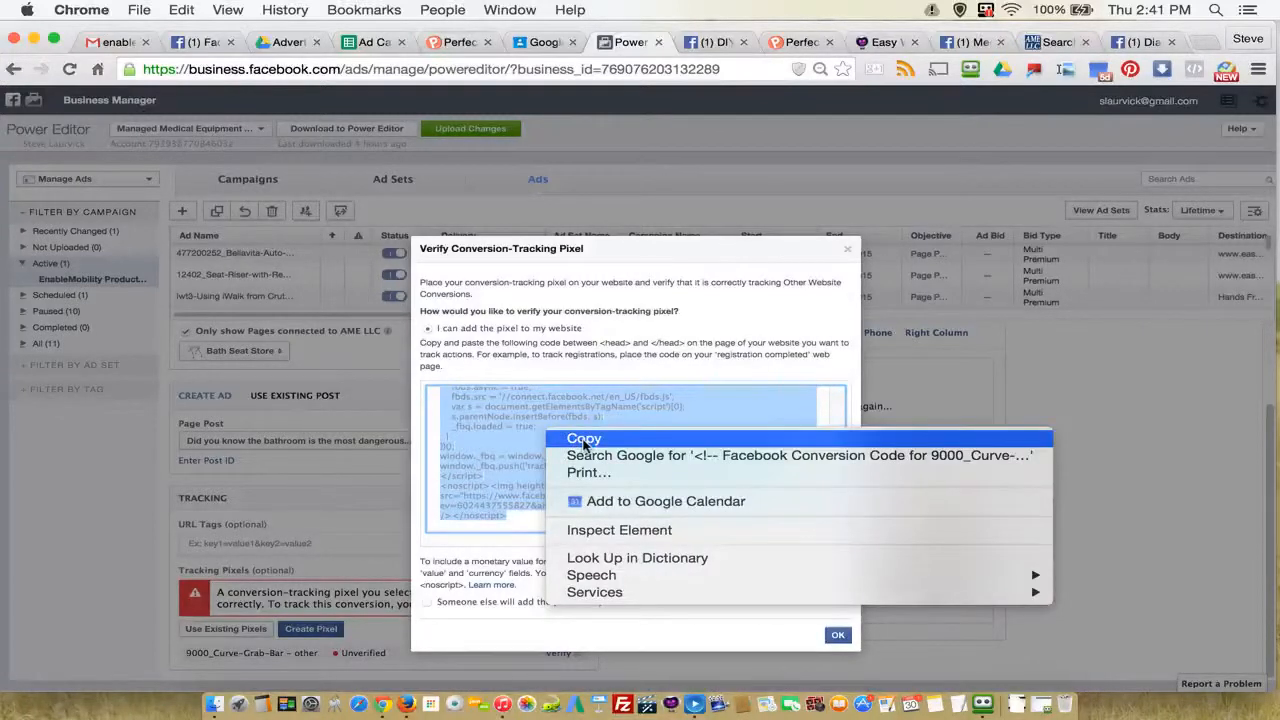
{"action": "left_click", "coordinate": [584, 440]}
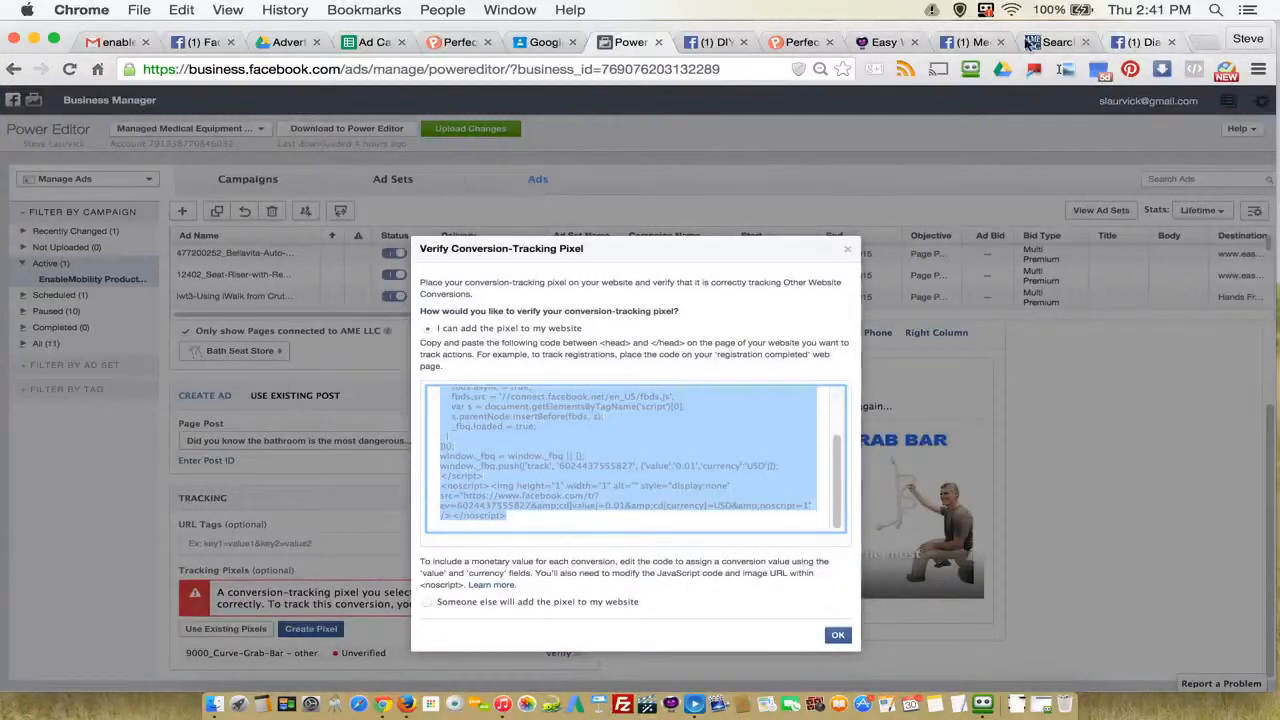
Step: Paste the copied pixel code as the Curve Grab Bar video's Facebook tracking code in Easy Web Video and submit it
{"action": "left_click", "coordinate": [885, 42]}
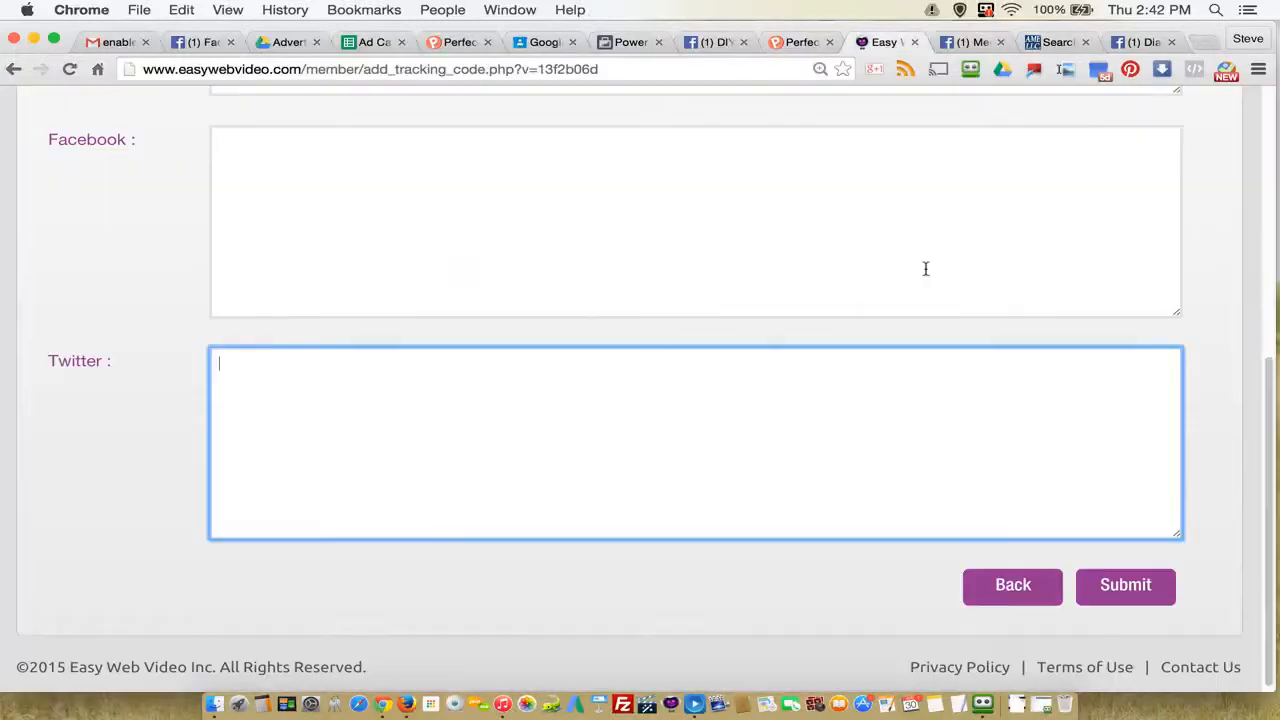
{"action": "left_click", "coordinate": [296, 153]}
{"action": "right_click", "coordinate": [245, 154]}
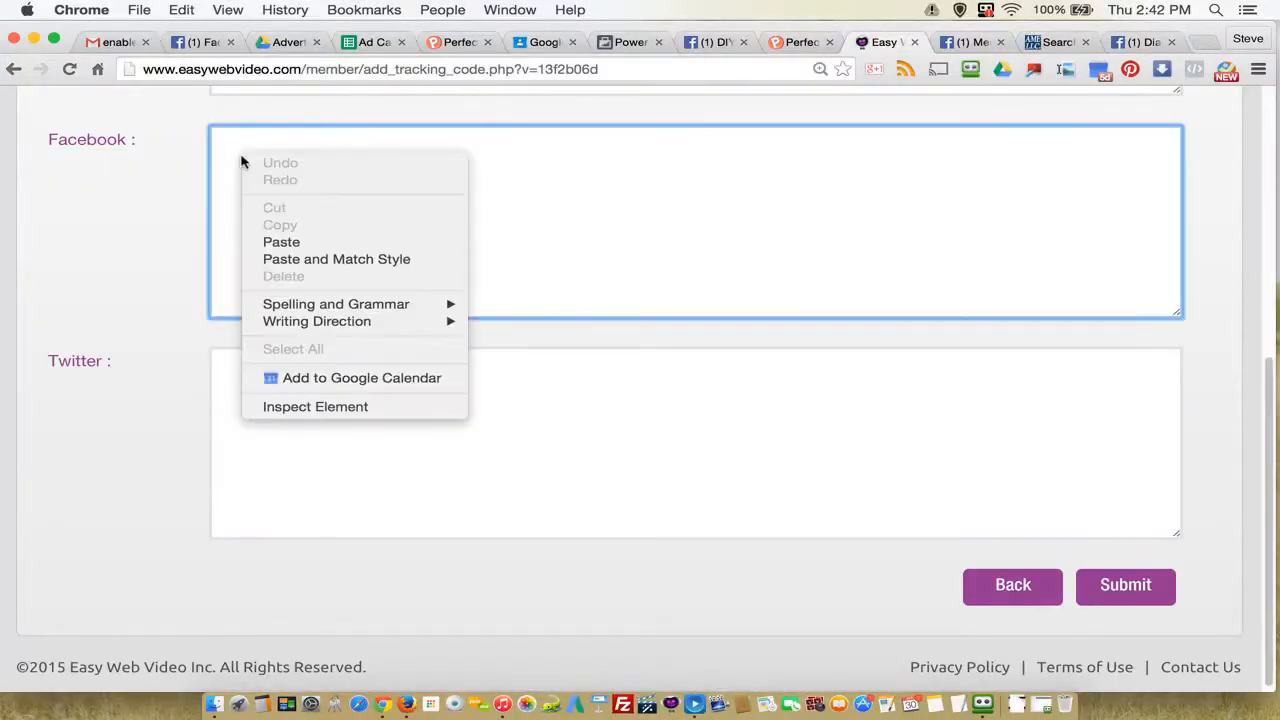
{"action": "left_click", "coordinate": [289, 240]}
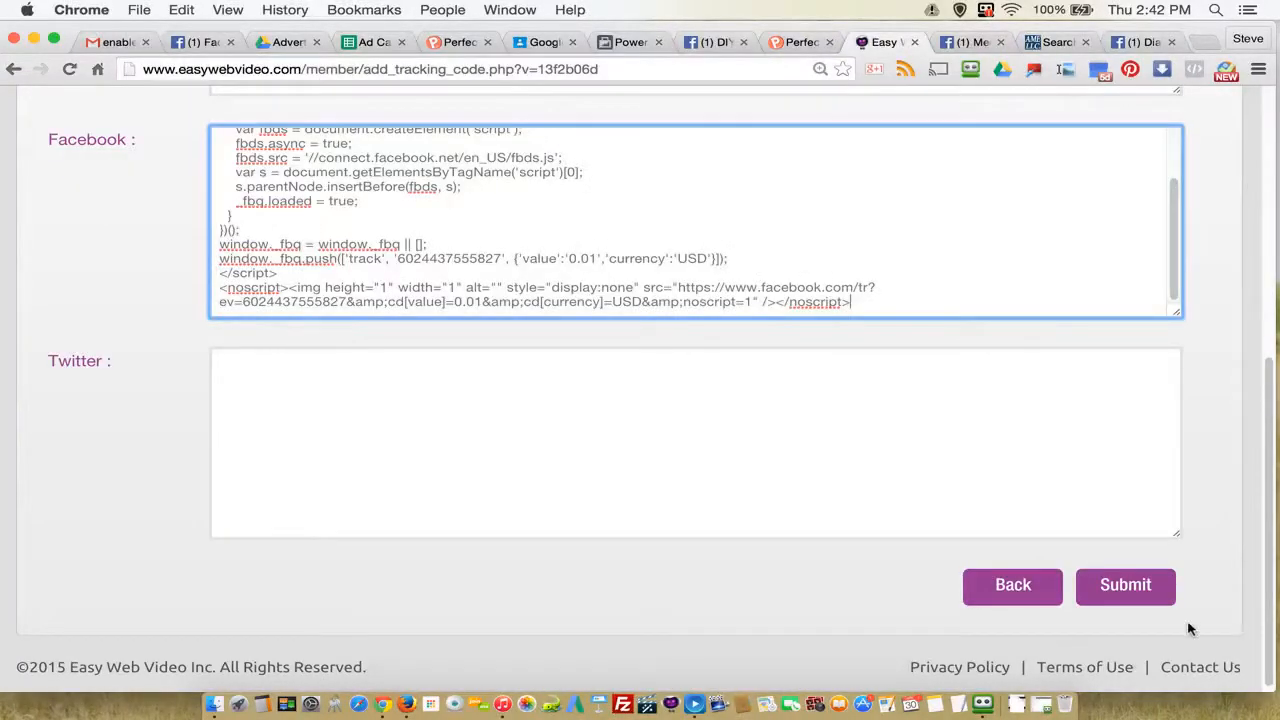
{"action": "left_click", "coordinate": [1131, 594]}
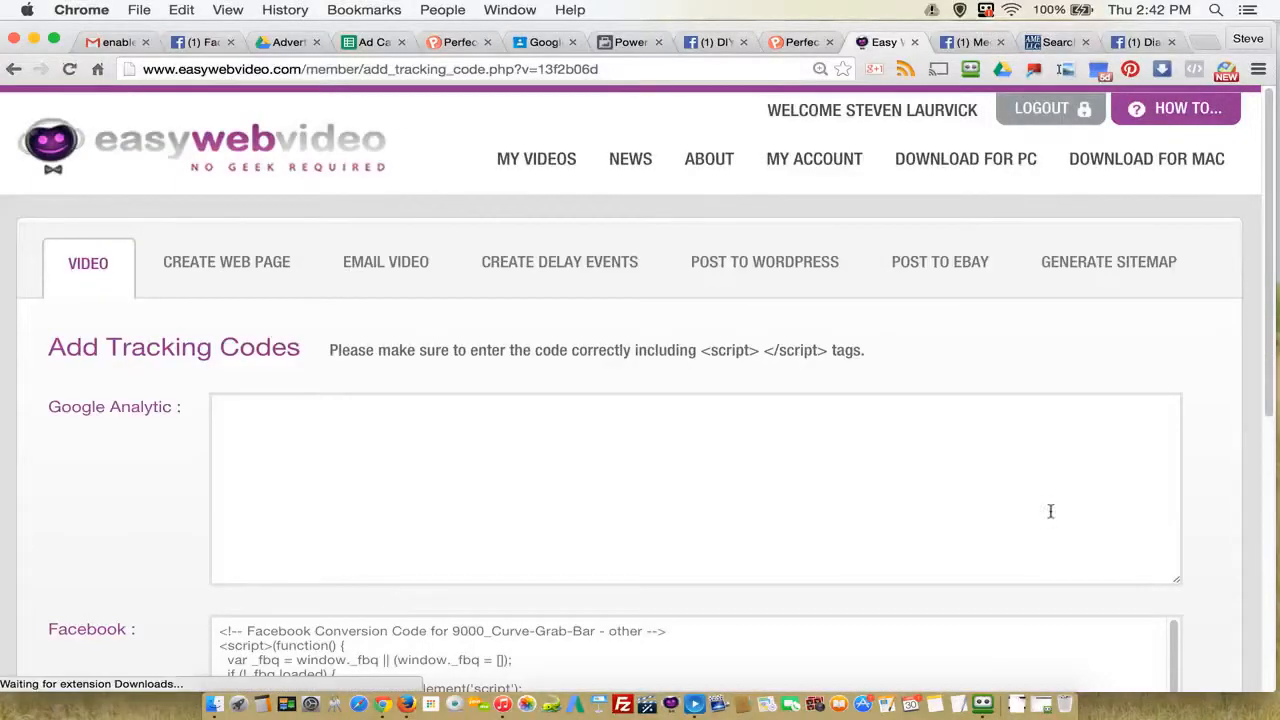
Step: Return to Power Editor and close the pixel verification dialog for the 9000_Curve-Grab-Bar ad
{"action": "left_click", "coordinate": [630, 42]}
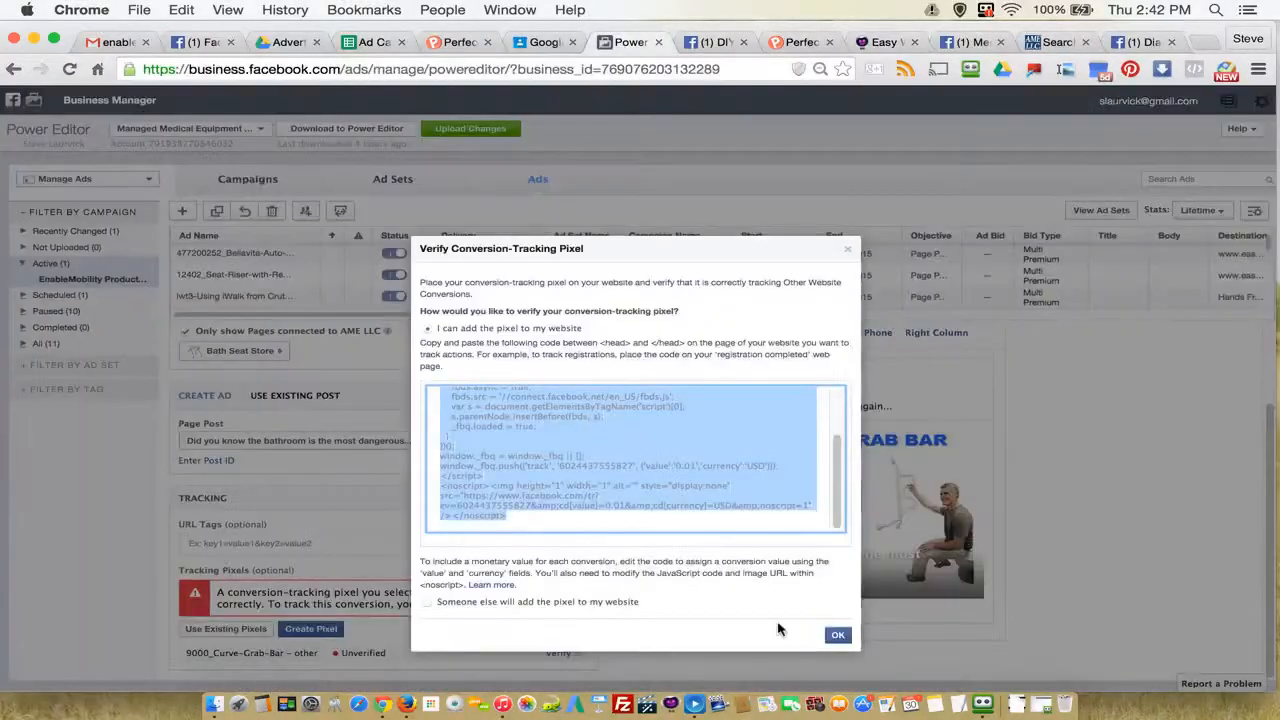
{"action": "left_click", "coordinate": [838, 635]}
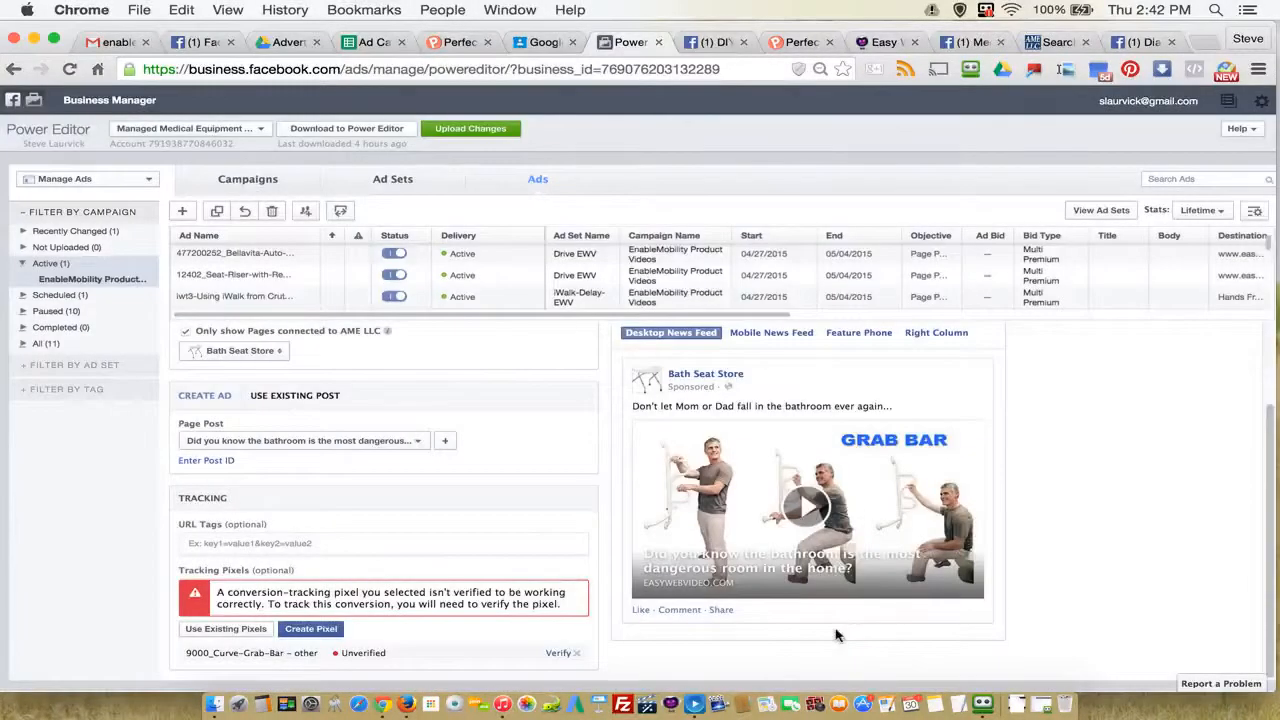
{"action": "scroll", "coordinate": [664, 612], "scroll_direction": "down", "scroll_amount": 1}
{"action": "scroll", "coordinate": [521, 578], "scroll_direction": "up", "scroll_amount": 3}
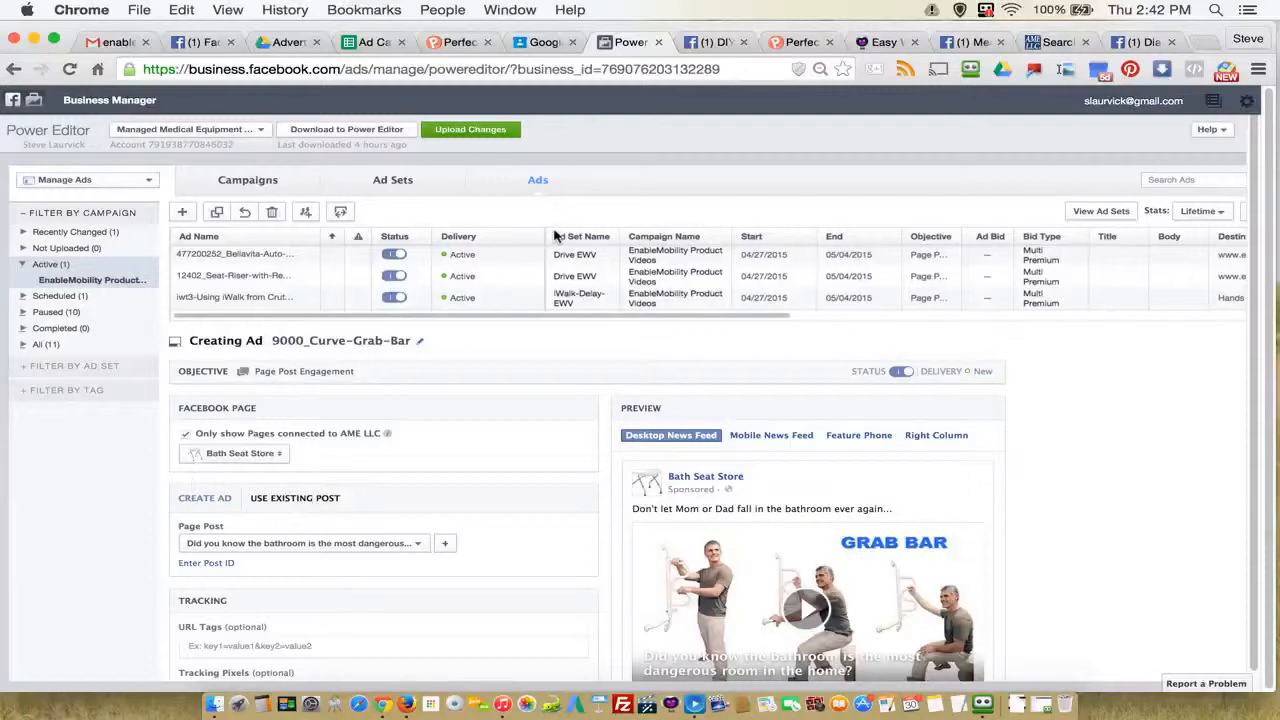
Step: Upload the new 1100, 4100, 8000 and 9000 Stander ads from Power Editor and dismiss the upload summary
{"action": "left_click", "coordinate": [468, 134]}
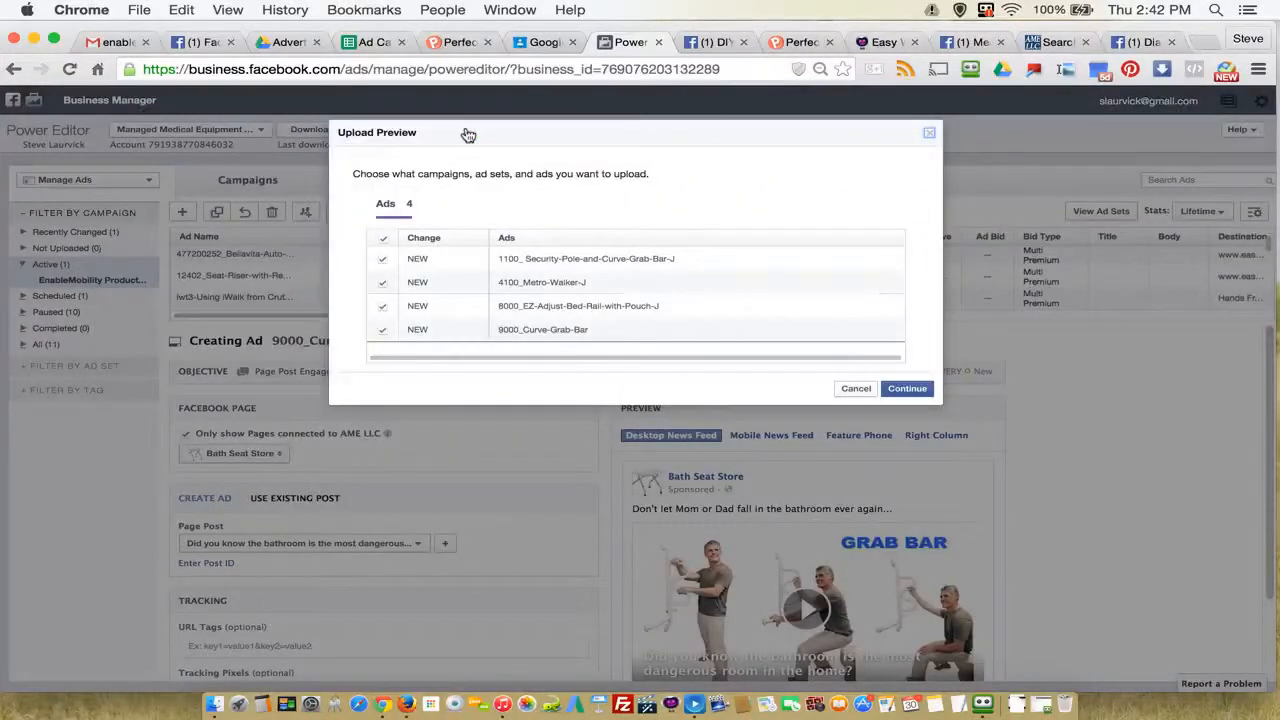
{"action": "left_click", "coordinate": [912, 390]}
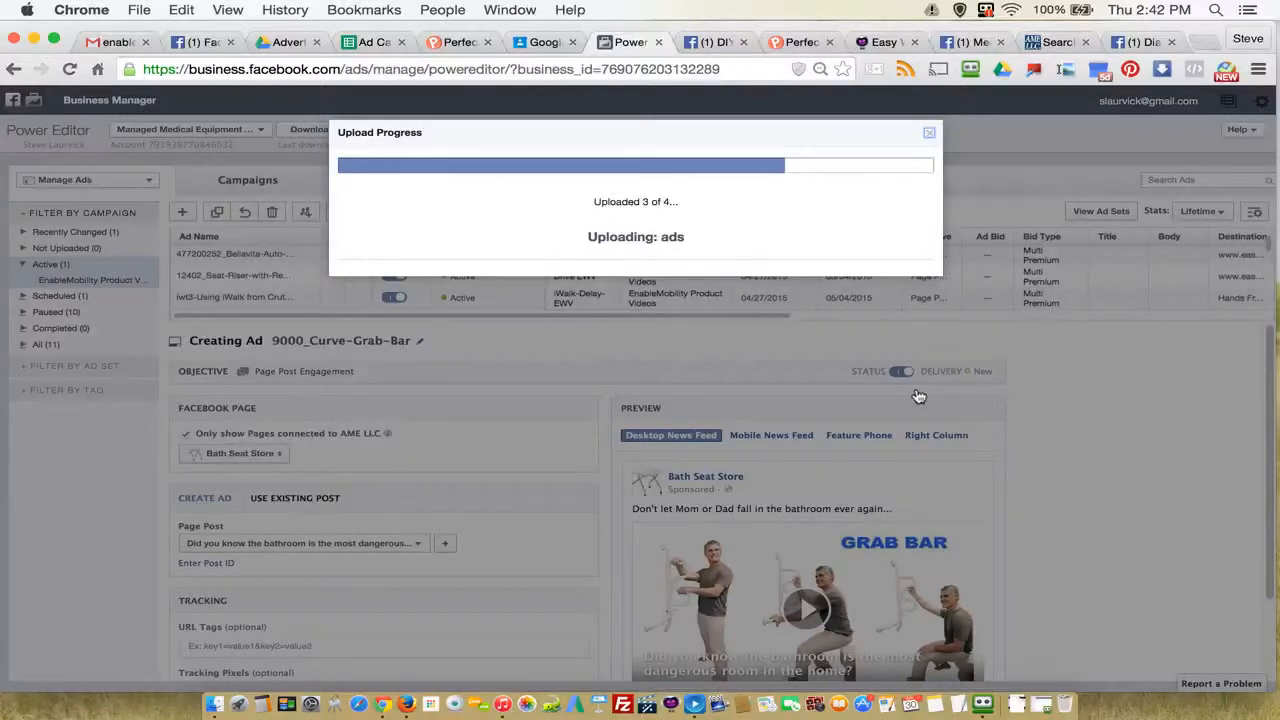
{"action": "left_click", "coordinate": [953, 472]}
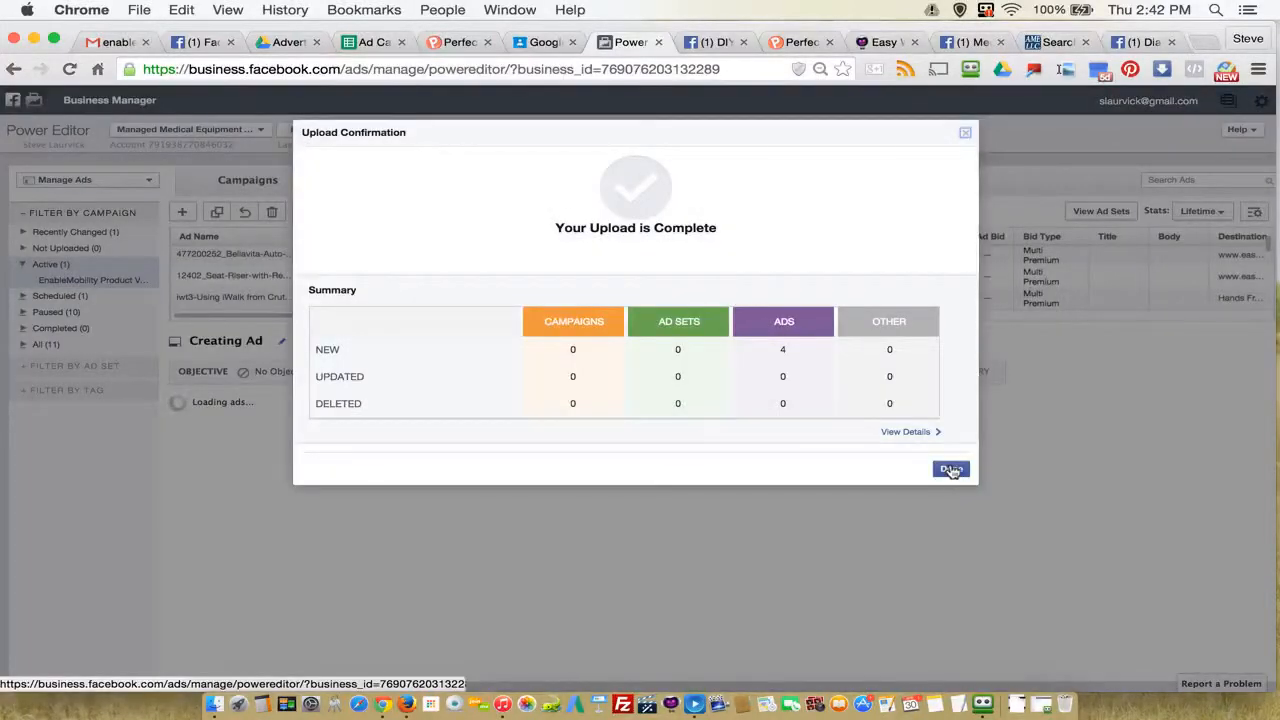
{"action": "left_click", "coordinate": [951, 471]}
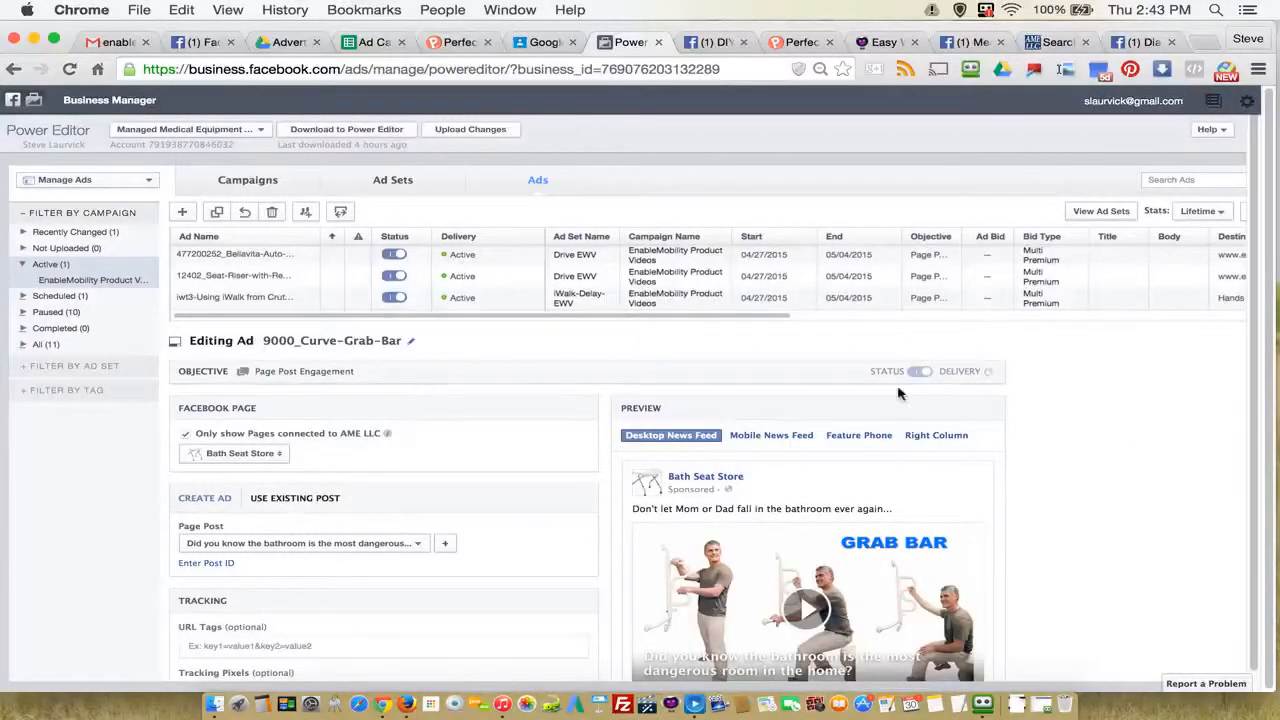
Step: Review the uploaded 9000_Curve-Grab-Bar ad and enlarge the ads list to check the delivery status of the Stander EWV ads
{"action": "scroll", "coordinate": [922, 553], "scroll_direction": "down", "scroll_amount": 3}
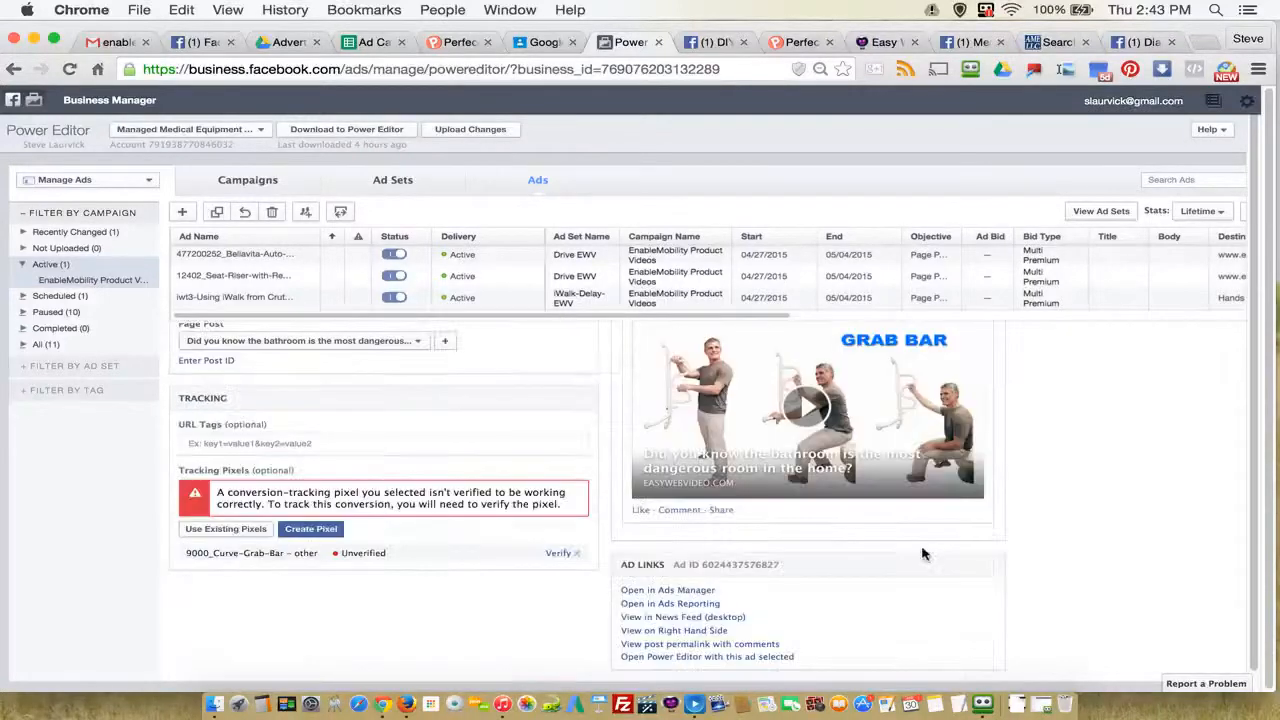
{"action": "scroll", "coordinate": [1096, 492], "scroll_direction": "up", "scroll_amount": 2}
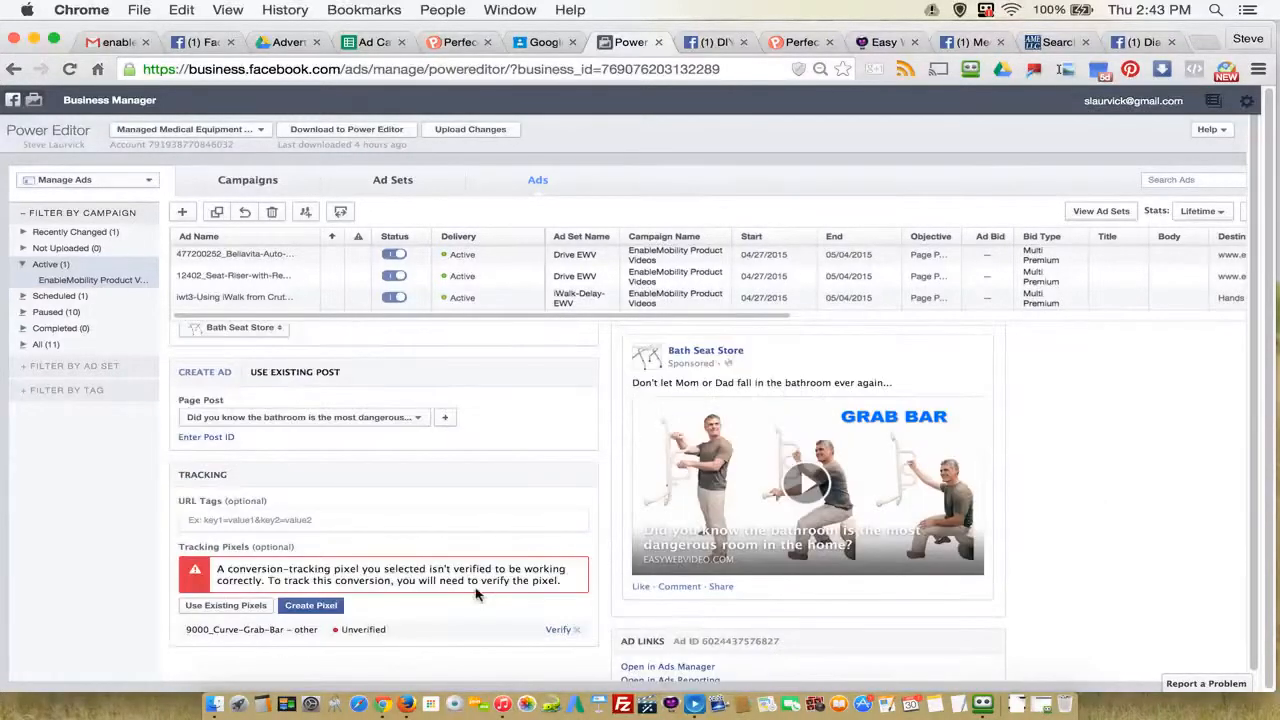
{"action": "scroll", "coordinate": [503, 491], "scroll_direction": "up", "scroll_amount": 3}
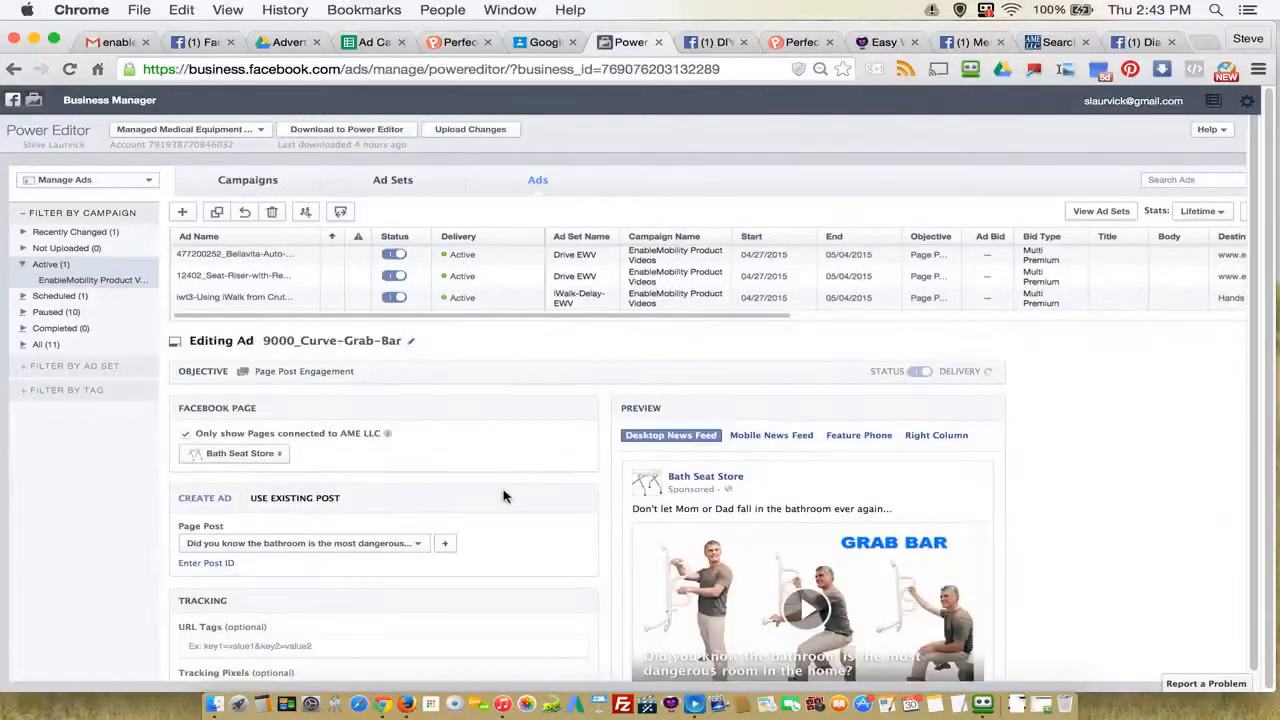
{"action": "left_click_drag", "start_coordinate": [1064, 326], "coordinate": [1066, 520]}
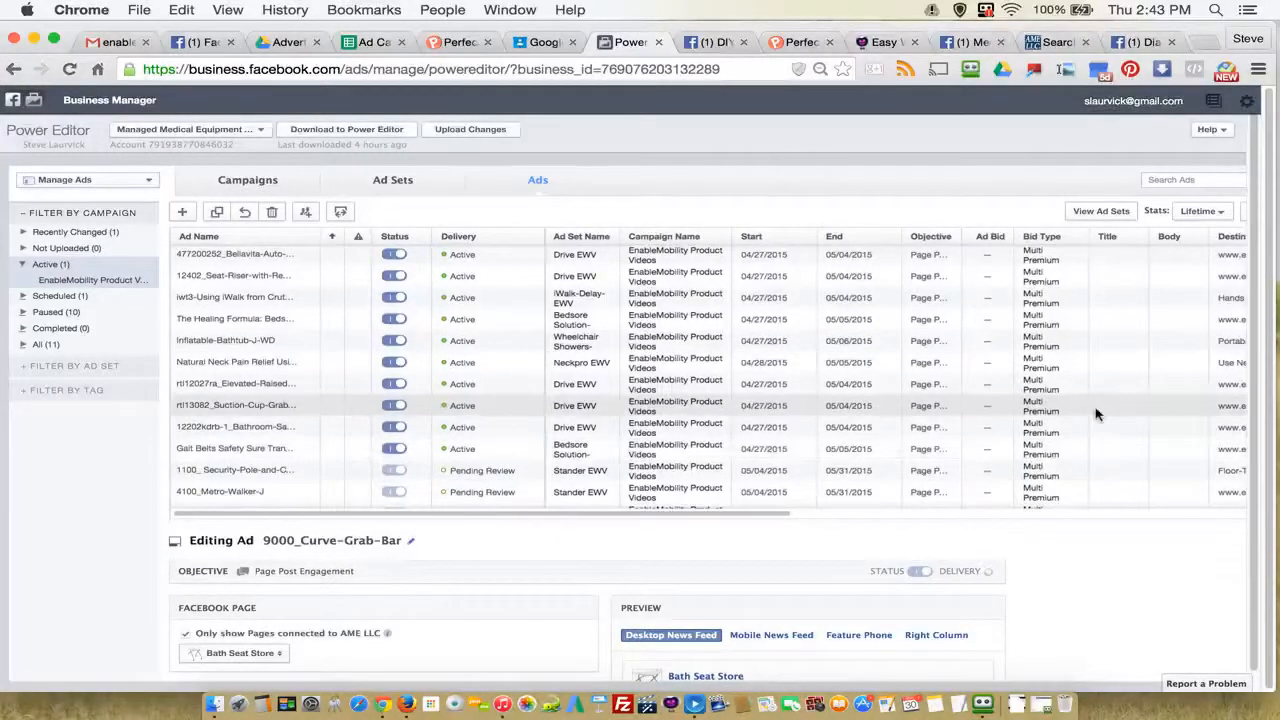
{"action": "scroll", "coordinate": [700, 420], "scroll_direction": "down", "scroll_amount": 3}
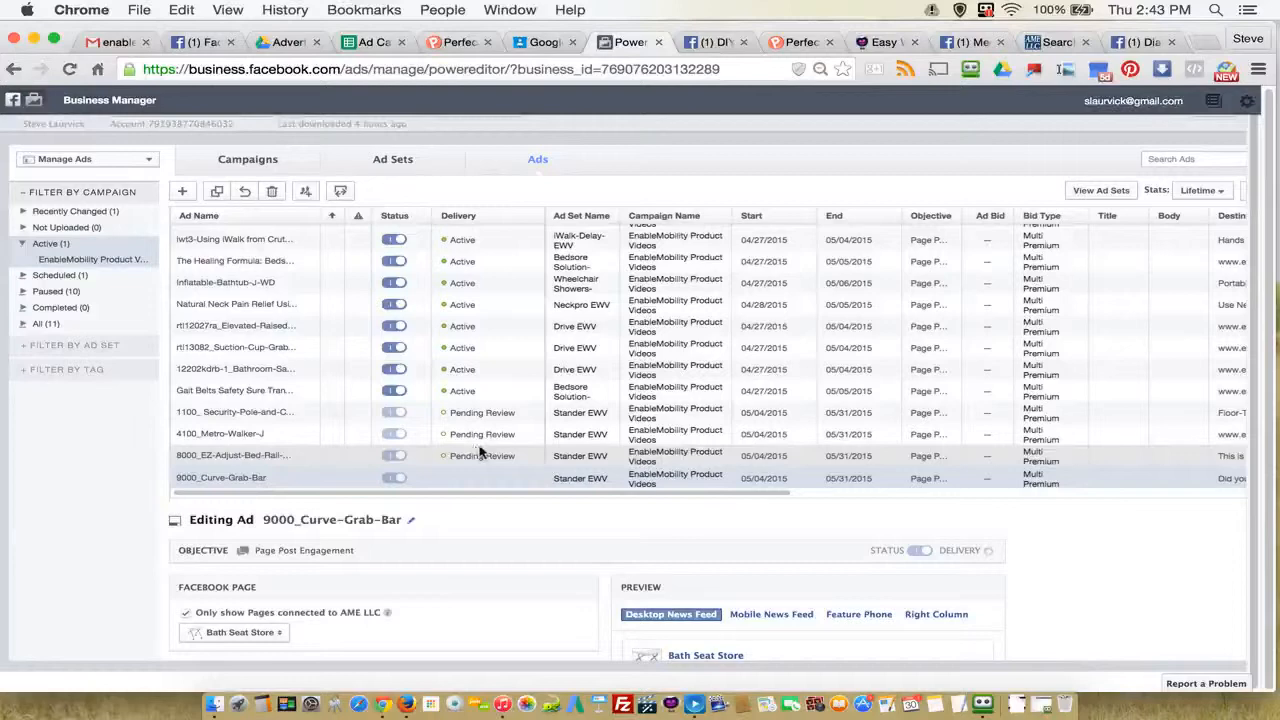
{"action": "scroll", "coordinate": [1040, 555], "scroll_direction": "down", "scroll_amount": 10}
{"action": "scroll", "coordinate": [1085, 565], "scroll_direction": "up", "scroll_amount": 10}
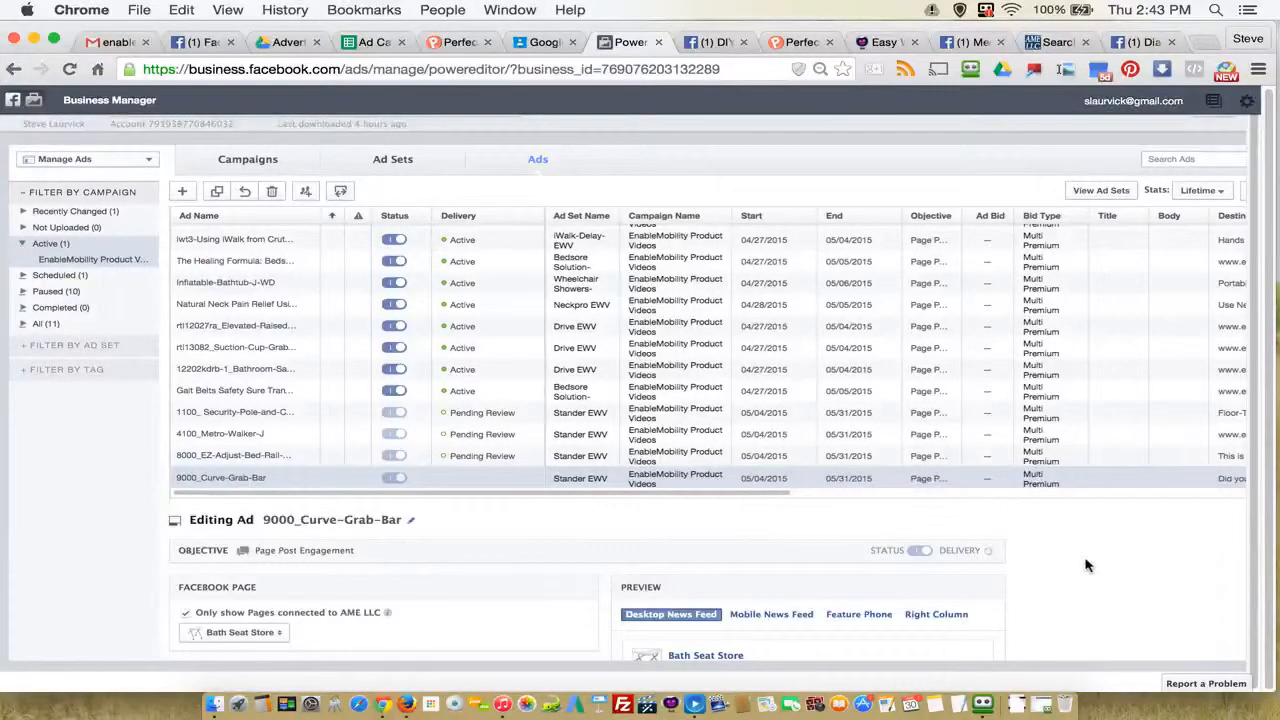
{"action": "scroll", "coordinate": [1086, 562], "scroll_direction": "up", "scroll_amount": 2}
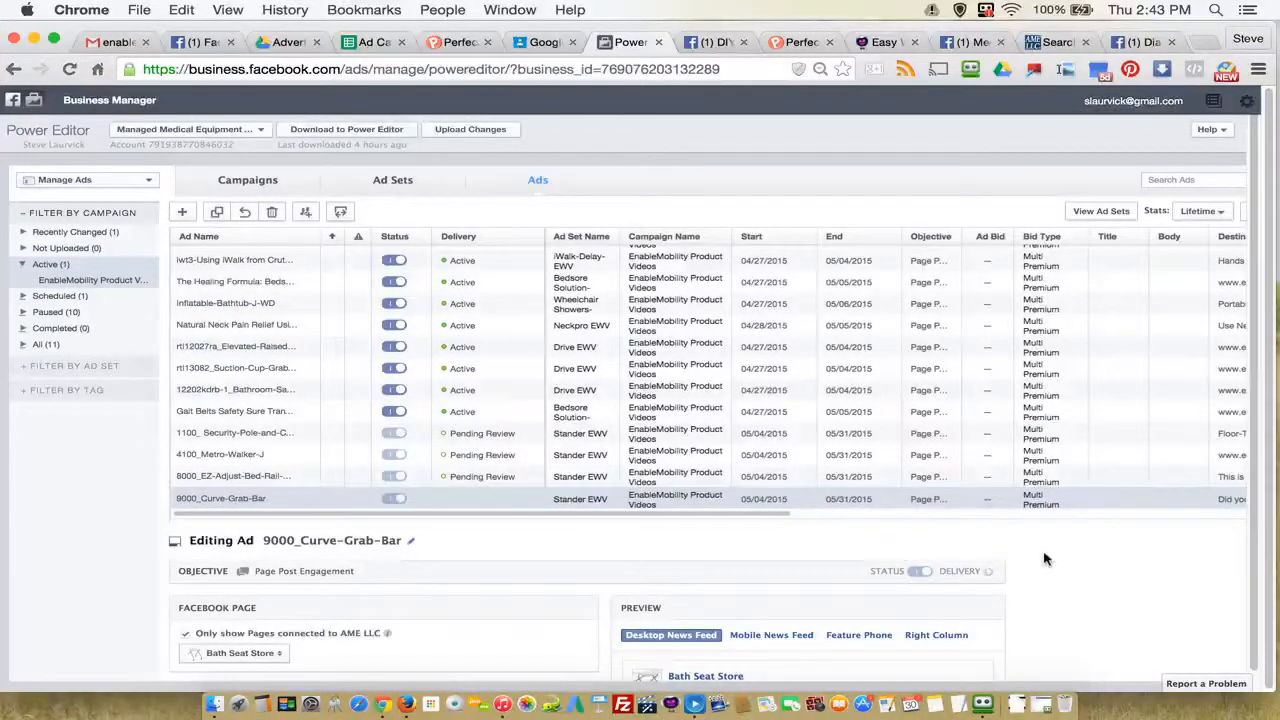
Step: In the Ad Campaign Blueprint spreadsheet, copy "x 5/2/2015" and "5/2/2015 to 5/31/2015" from E83:F83 into the 9000_Curve-Grab-Bar row at E84:F84
{"action": "left_click", "coordinate": [368, 46]}
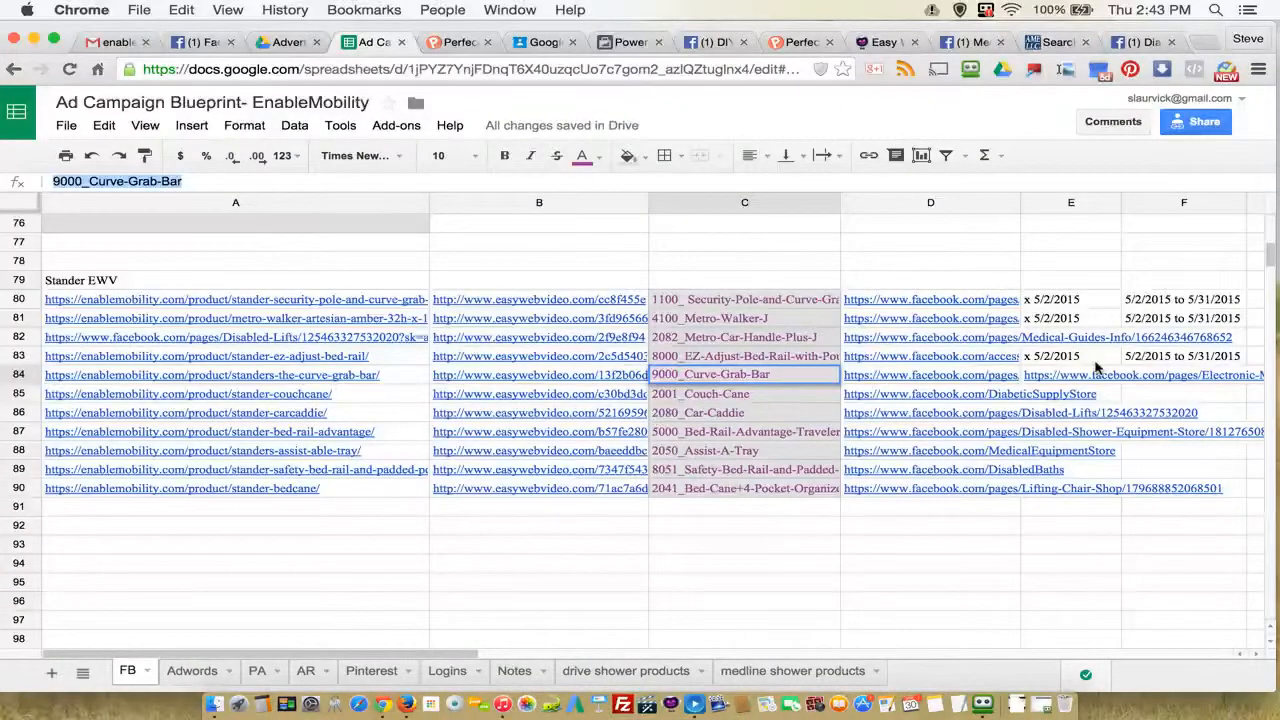
{"action": "left_click_drag", "start_coordinate": [1058, 362], "coordinate": [1145, 358]}
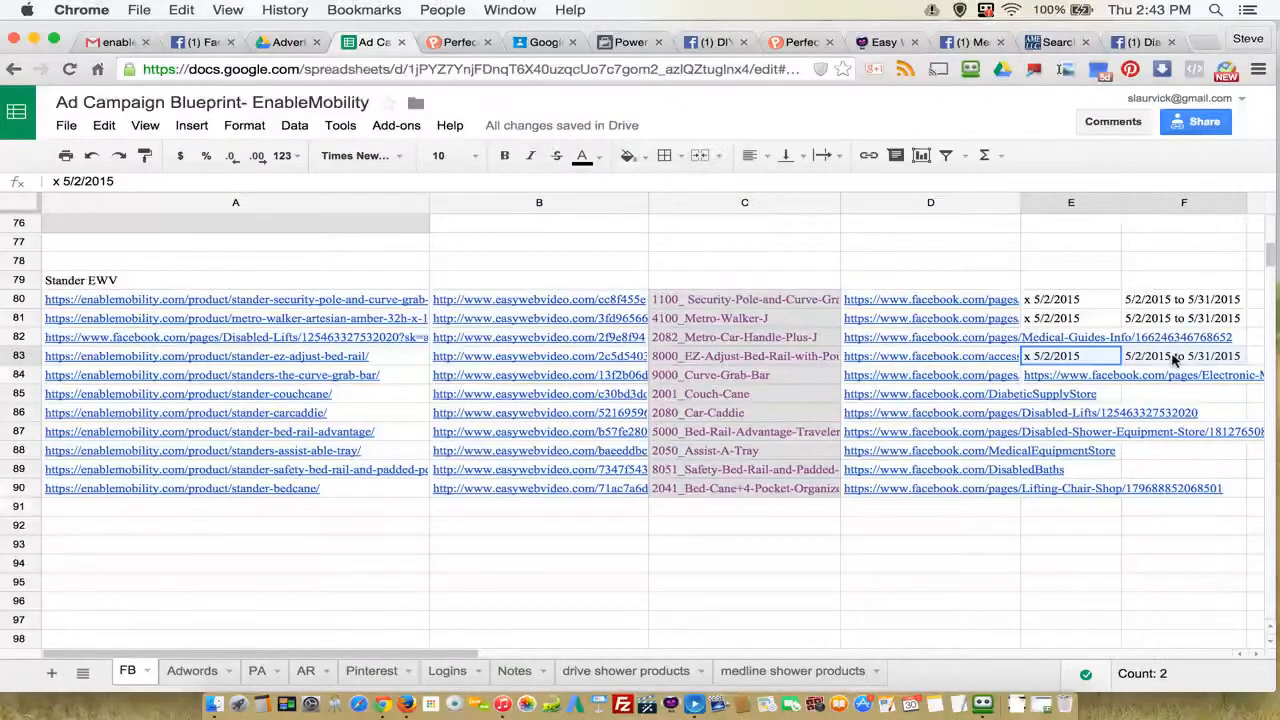
{"action": "right_click", "coordinate": [1172, 358]}
{"action": "left_click", "coordinate": [1204, 397]}
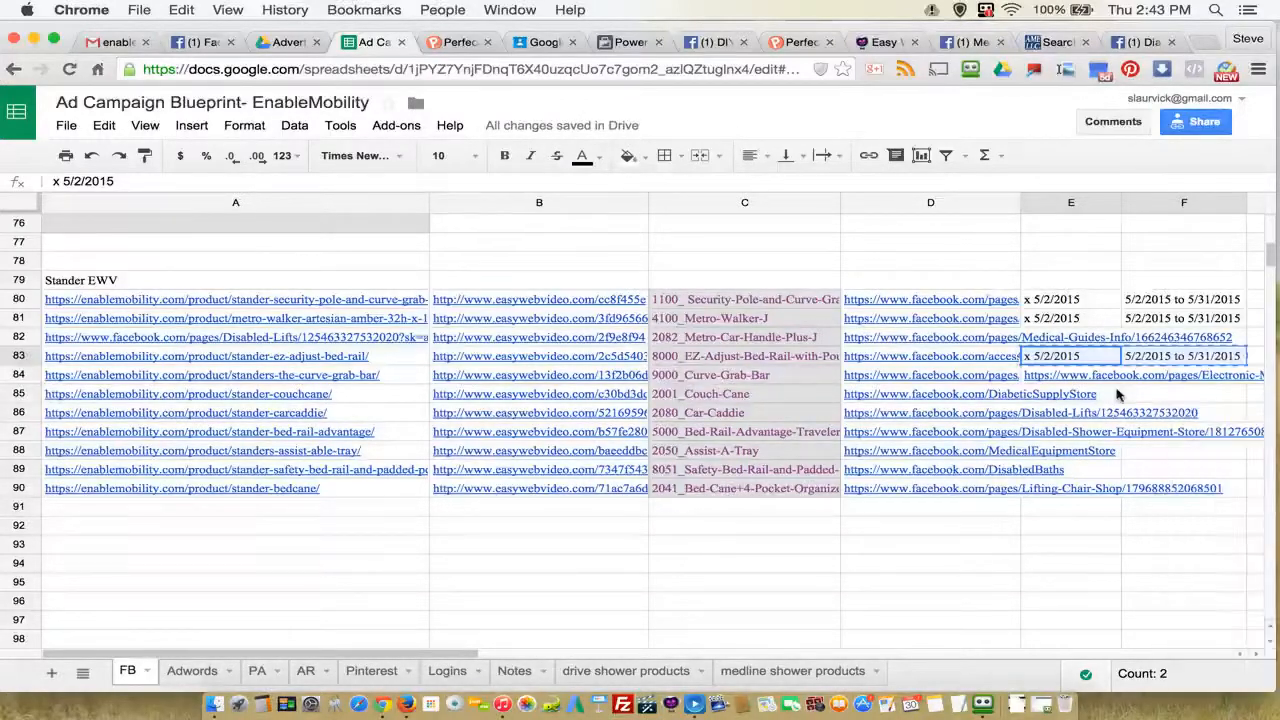
{"action": "left_click", "coordinate": [1045, 376]}
{"action": "right_click", "coordinate": [1048, 378]}
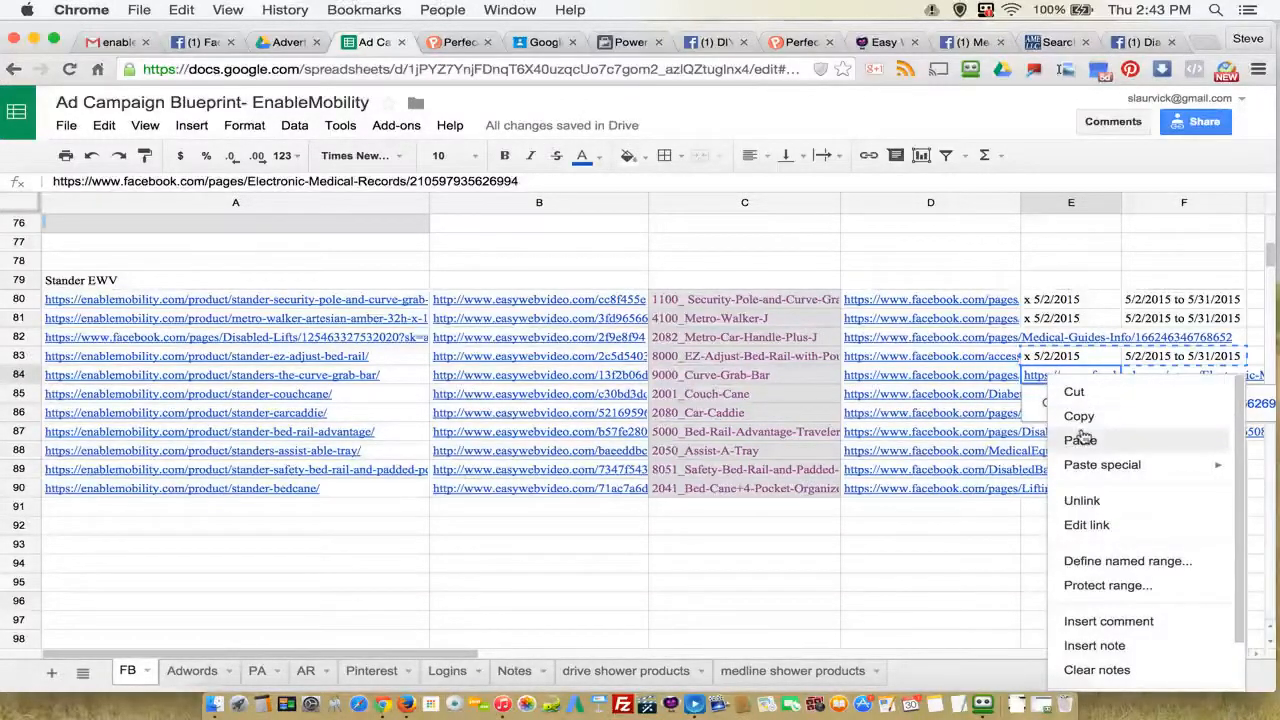
{"action": "left_click", "coordinate": [1080, 437]}
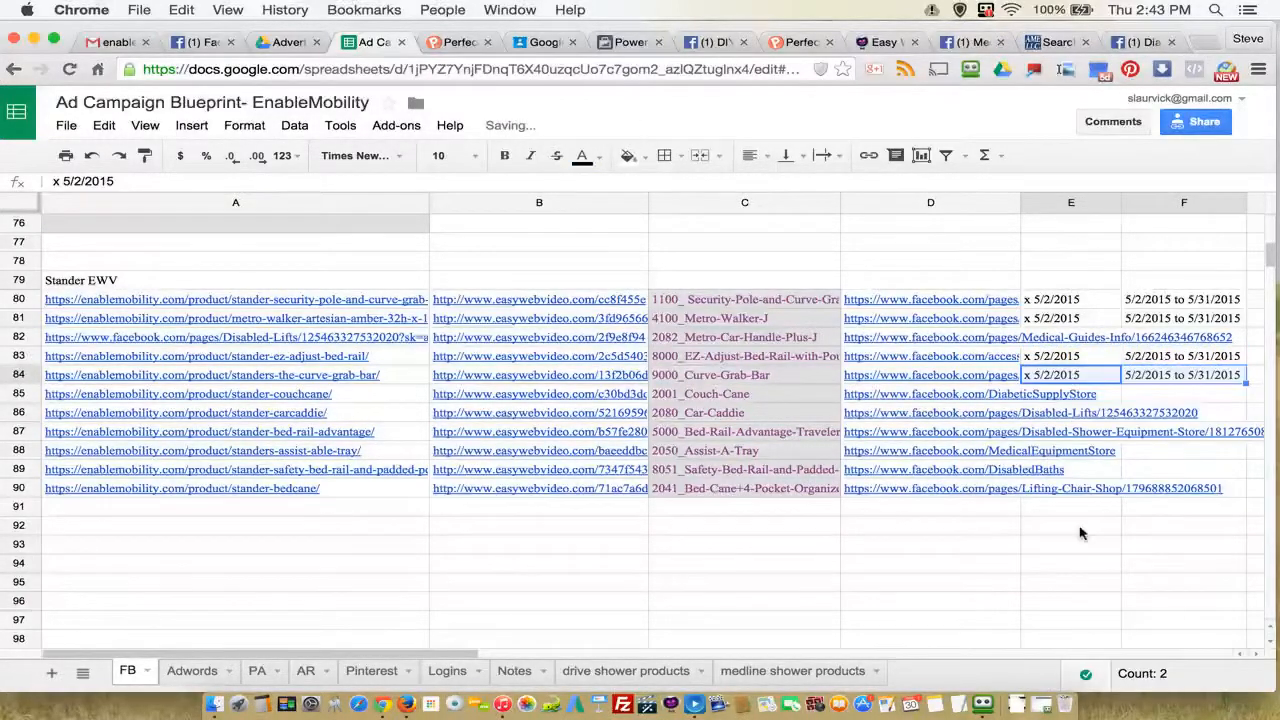
Step: Check the 2082_Metro-Car-Handle-Plus-J row's product link in A82 and its log cell E82, and look over the product groups above
{"action": "left_click", "coordinate": [1063, 340]}
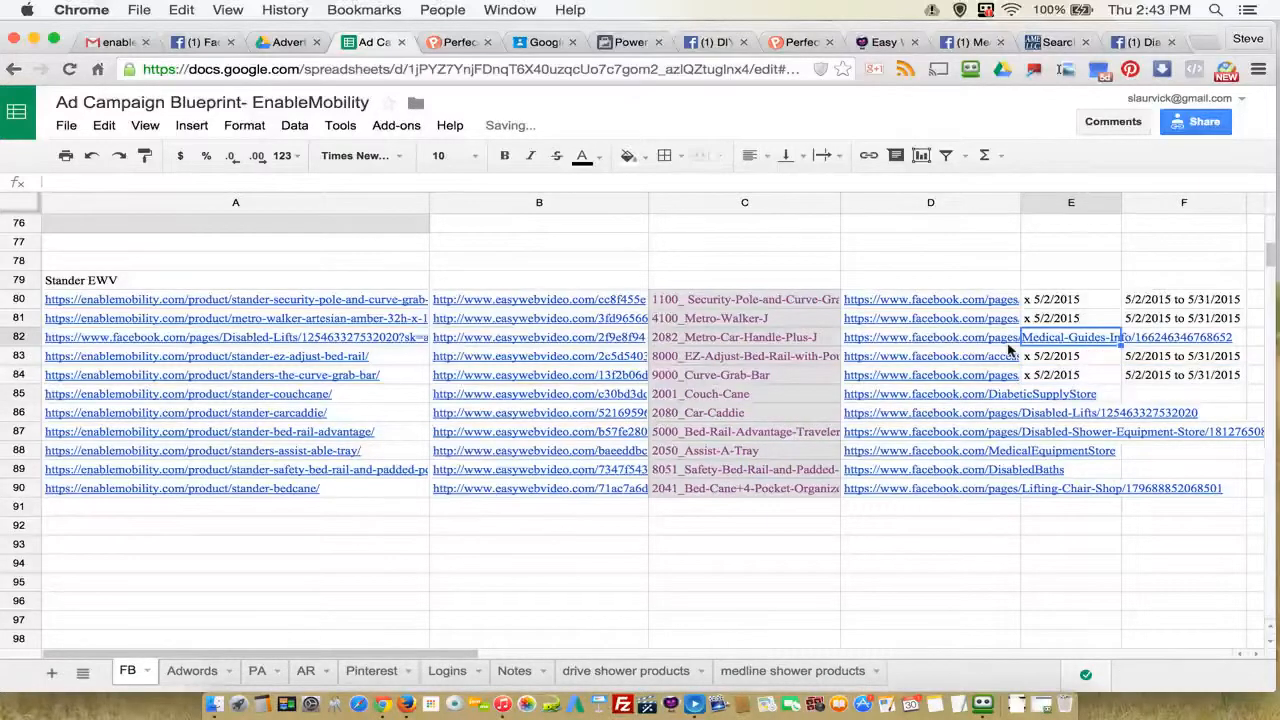
{"action": "left_click", "coordinate": [217, 342]}
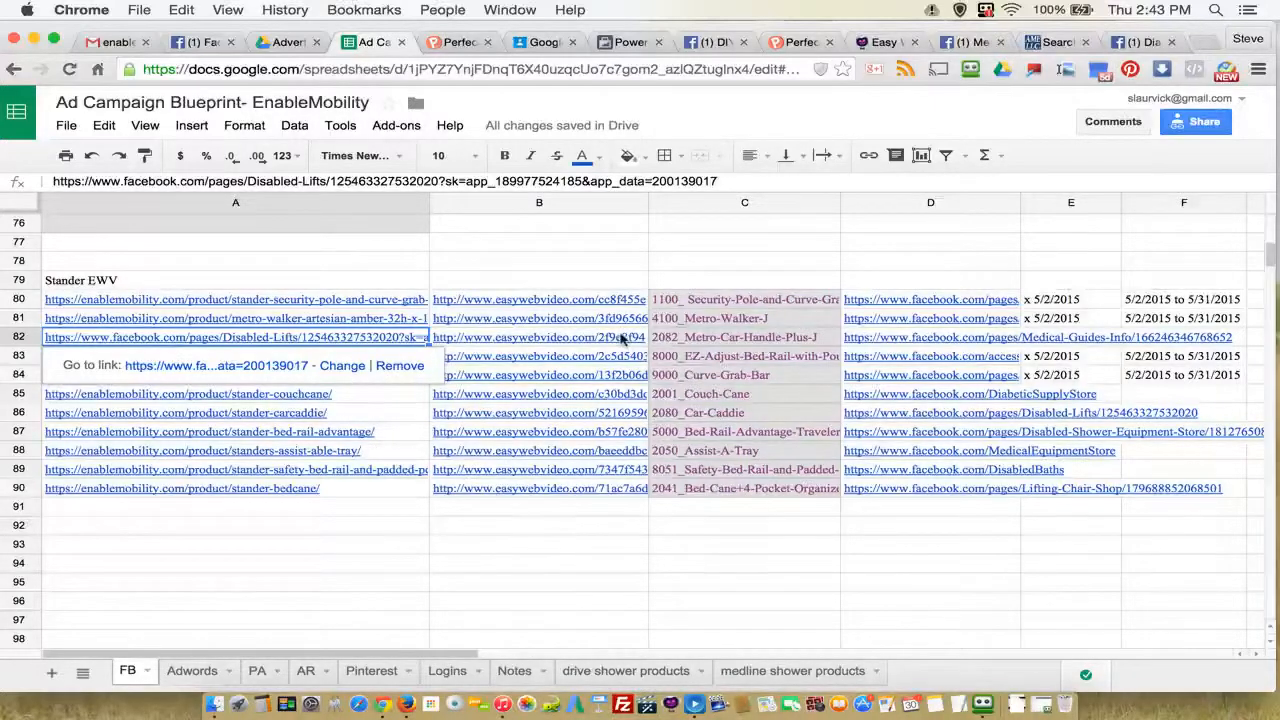
{"action": "left_click", "coordinate": [1062, 341]}
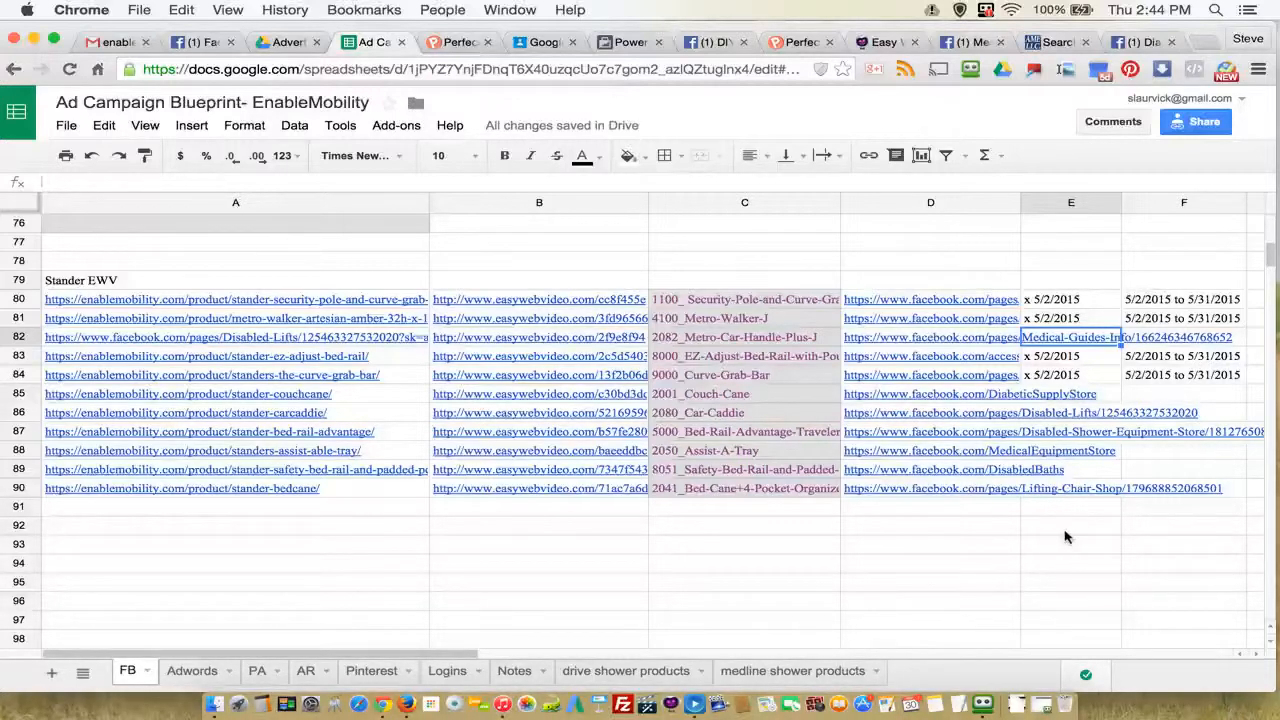
{"action": "scroll", "coordinate": [1065, 537], "scroll_direction": "up", "scroll_amount": 8}
{"action": "scroll", "coordinate": [1065, 537], "scroll_direction": "down", "scroll_amount": 3}
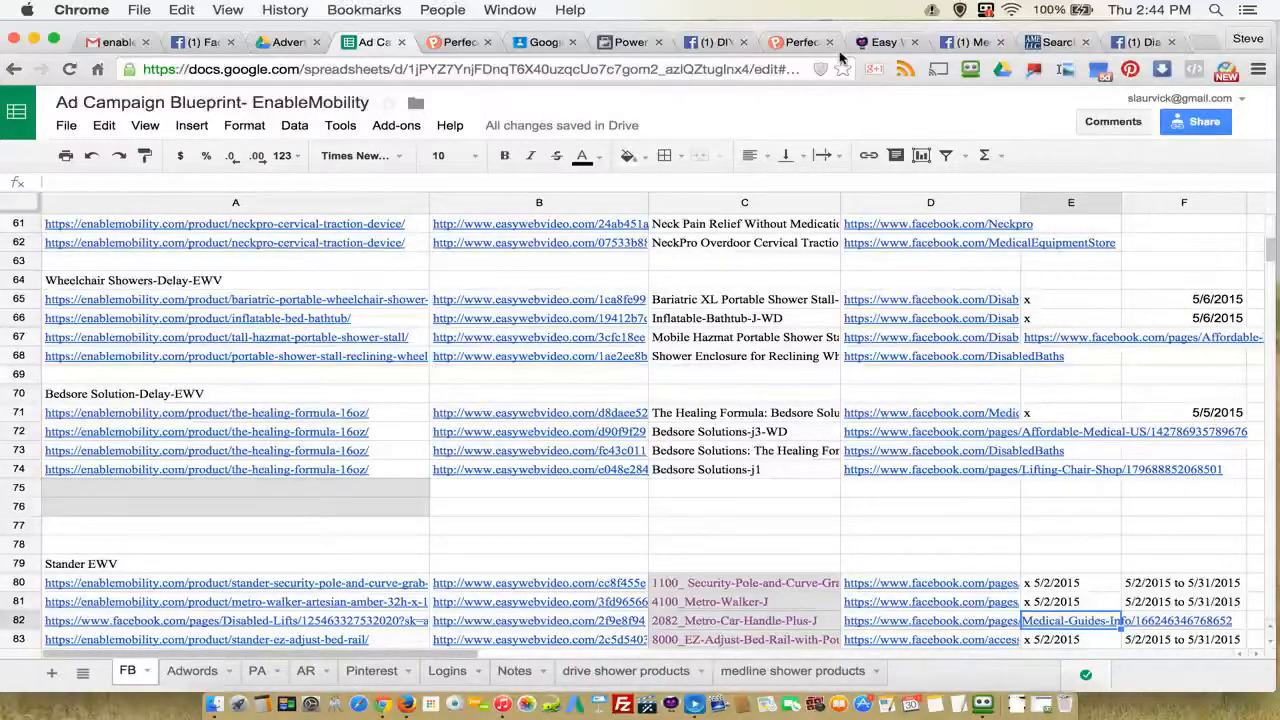
Step: Switch to Perfect Audience and look through the retargeting lists and the visitors-added chart for the site
{"action": "left_click", "coordinate": [790, 42]}
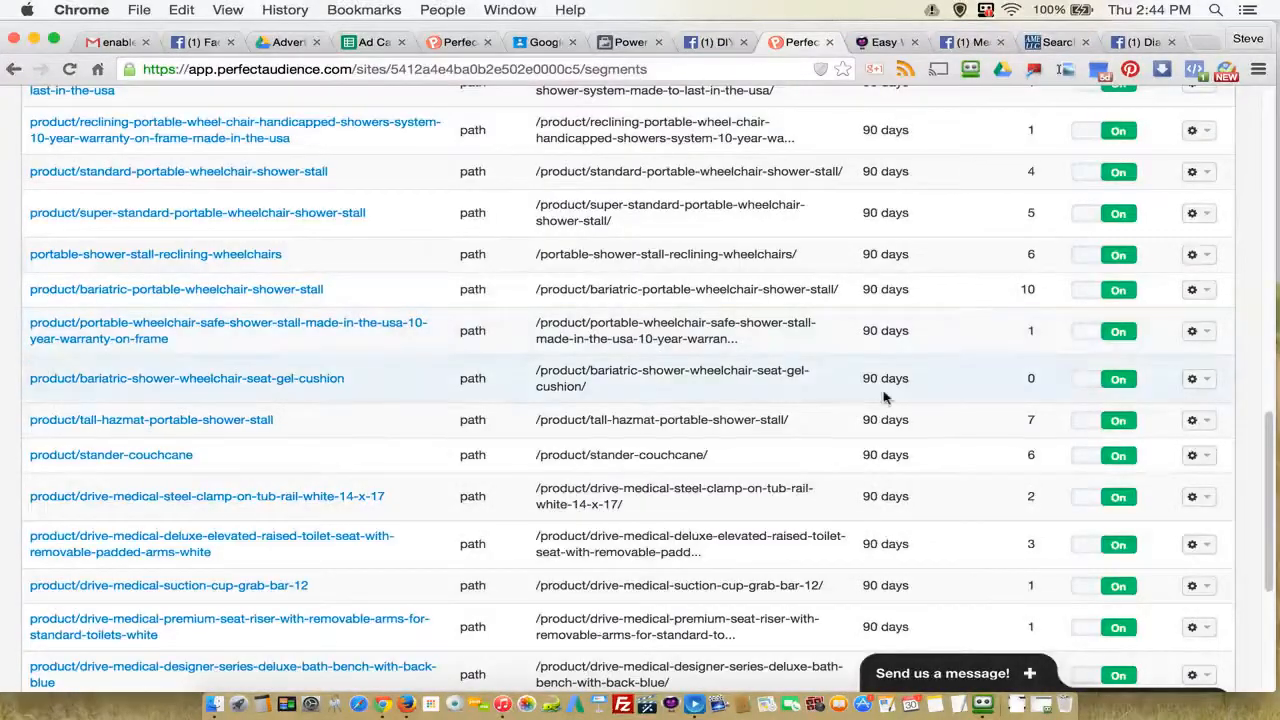
{"action": "scroll", "coordinate": [873, 410], "scroll_direction": "up", "scroll_amount": 4}
{"action": "scroll", "coordinate": [873, 410], "scroll_direction": "up", "scroll_amount": 4}
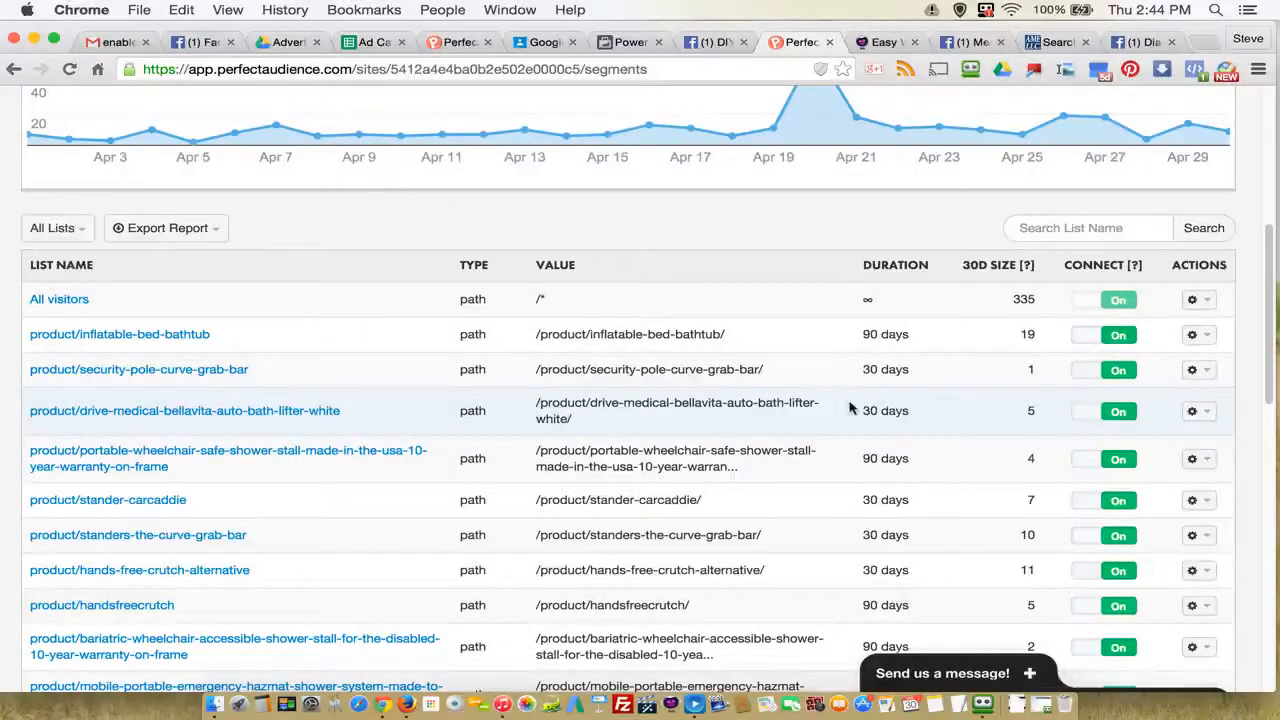
{"action": "scroll", "coordinate": [858, 408], "scroll_direction": "down", "scroll_amount": 4}
{"action": "scroll", "coordinate": [748, 396], "scroll_direction": "down", "scroll_amount": 2}
{"action": "scroll", "coordinate": [748, 394], "scroll_direction": "down", "scroll_amount": 5}
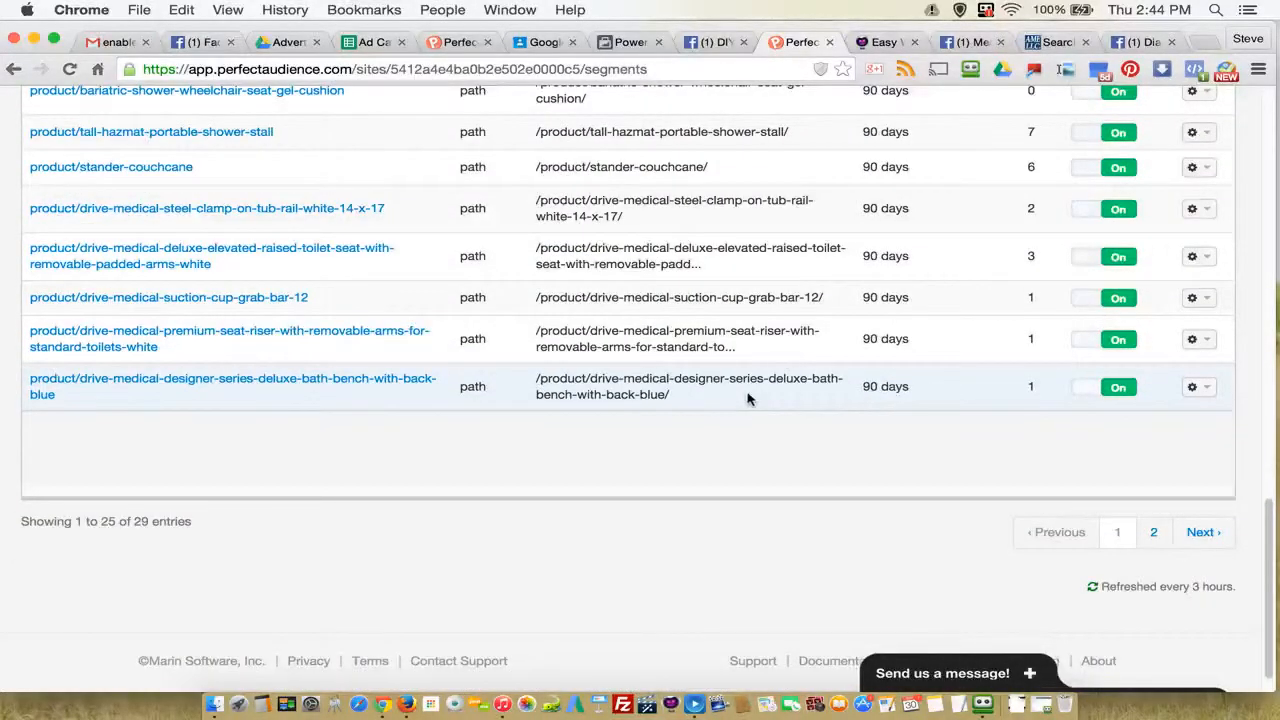
{"action": "scroll", "coordinate": [748, 397], "scroll_direction": "up", "scroll_amount": 15}
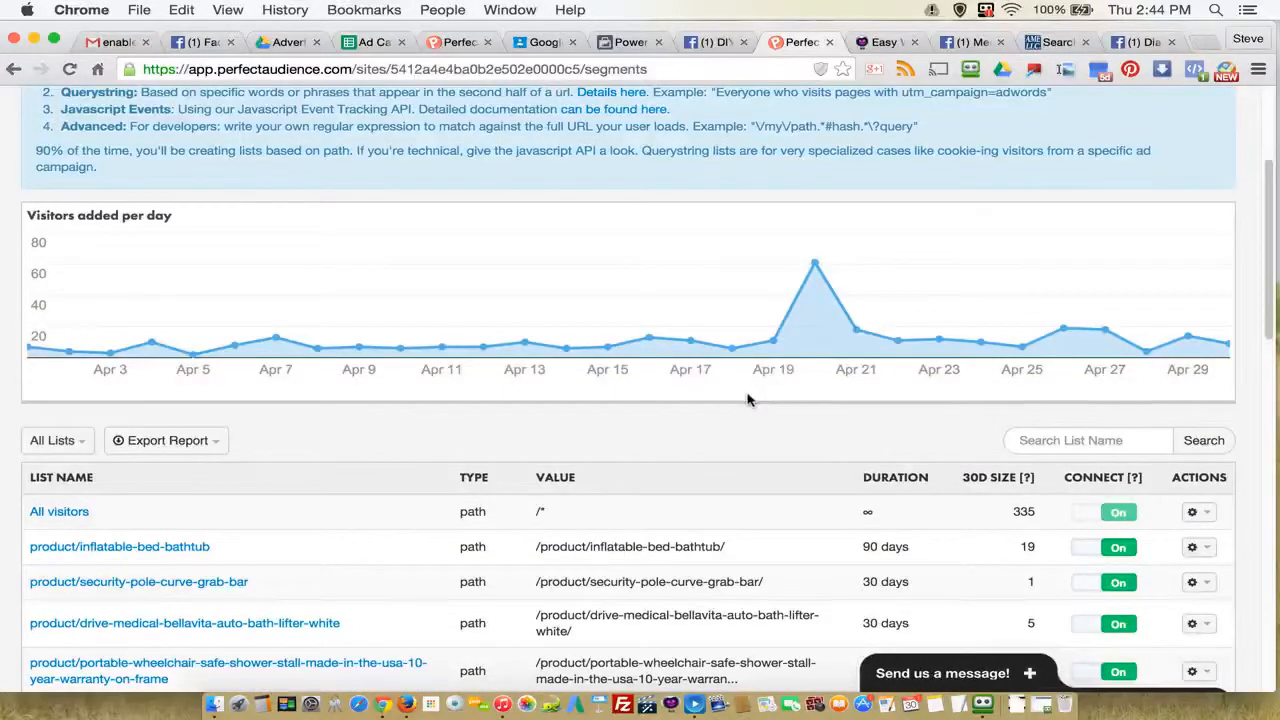